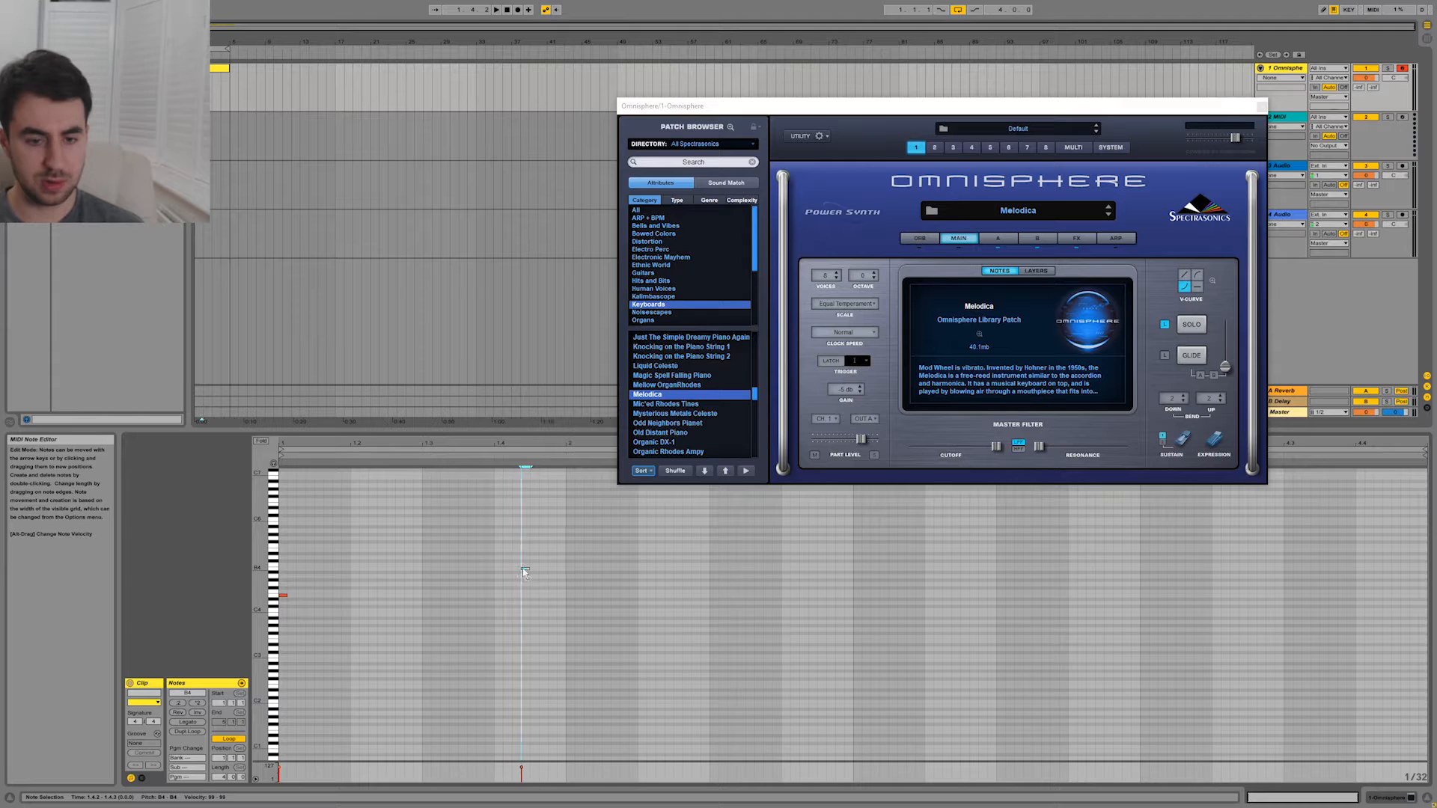
Add short melody notes F4 at 2.1.1 and G4 at 2.4.2 following the B4 note in the clip.
{"action": "left_click", "coordinate": [503, 597]}
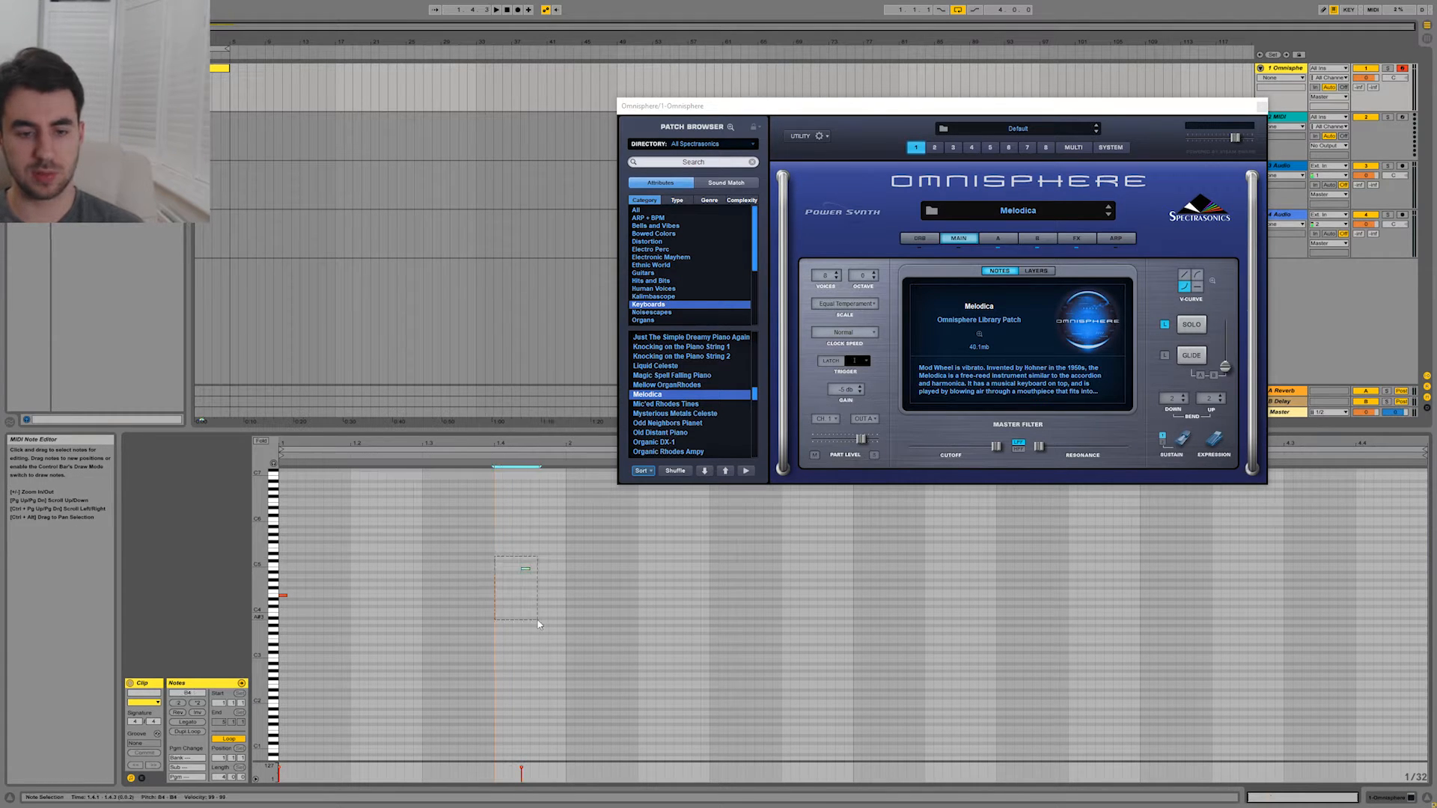
{"action": "left_click", "coordinate": [525, 569]}
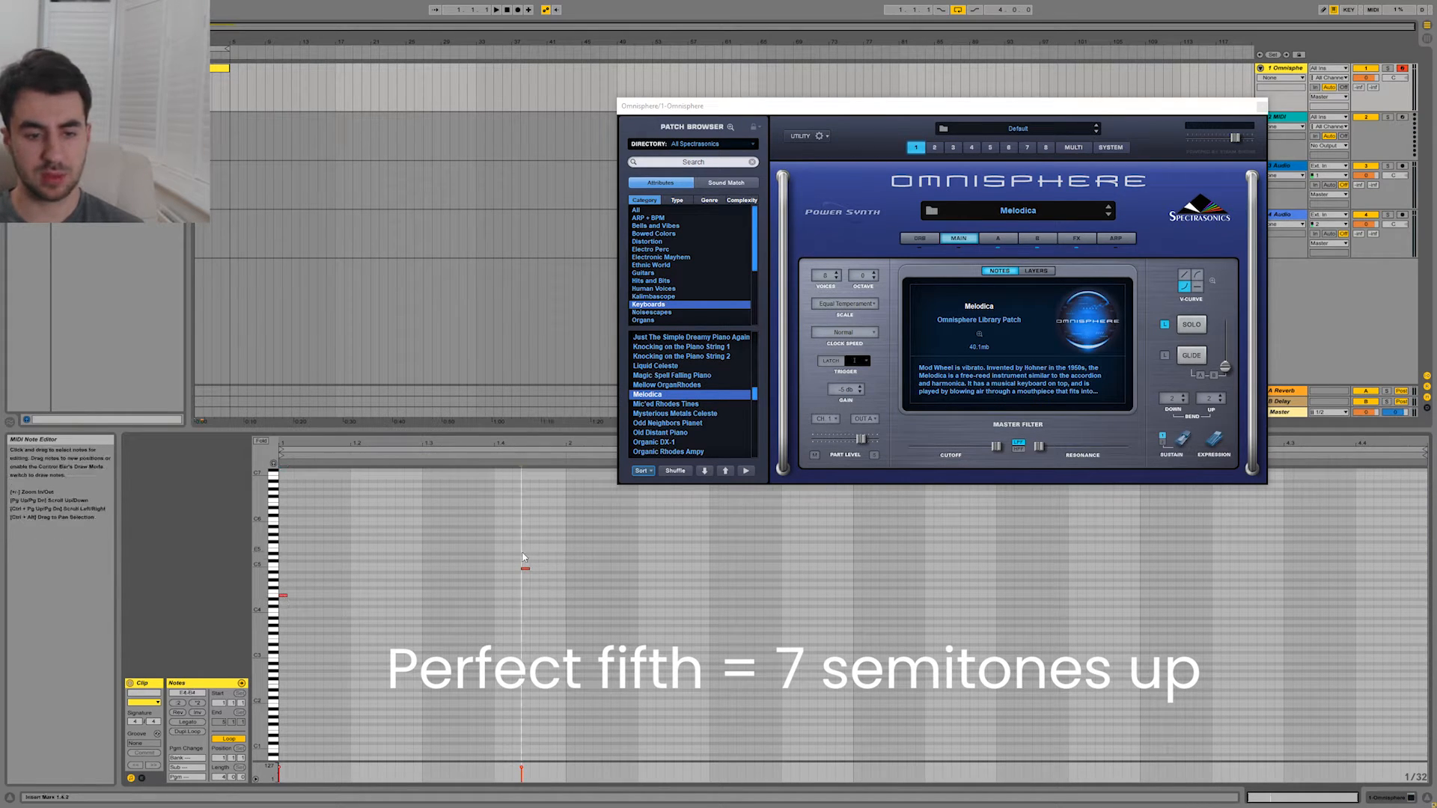
{"action": "mouse_move", "coordinate": [526, 573]}
{"action": "left_mouse_down"}
{"action": "mouse_move", "coordinate": [574, 592]}
{"action": "mouse_move", "coordinate": [593, 619]}
{"action": "left_mouse_up"}
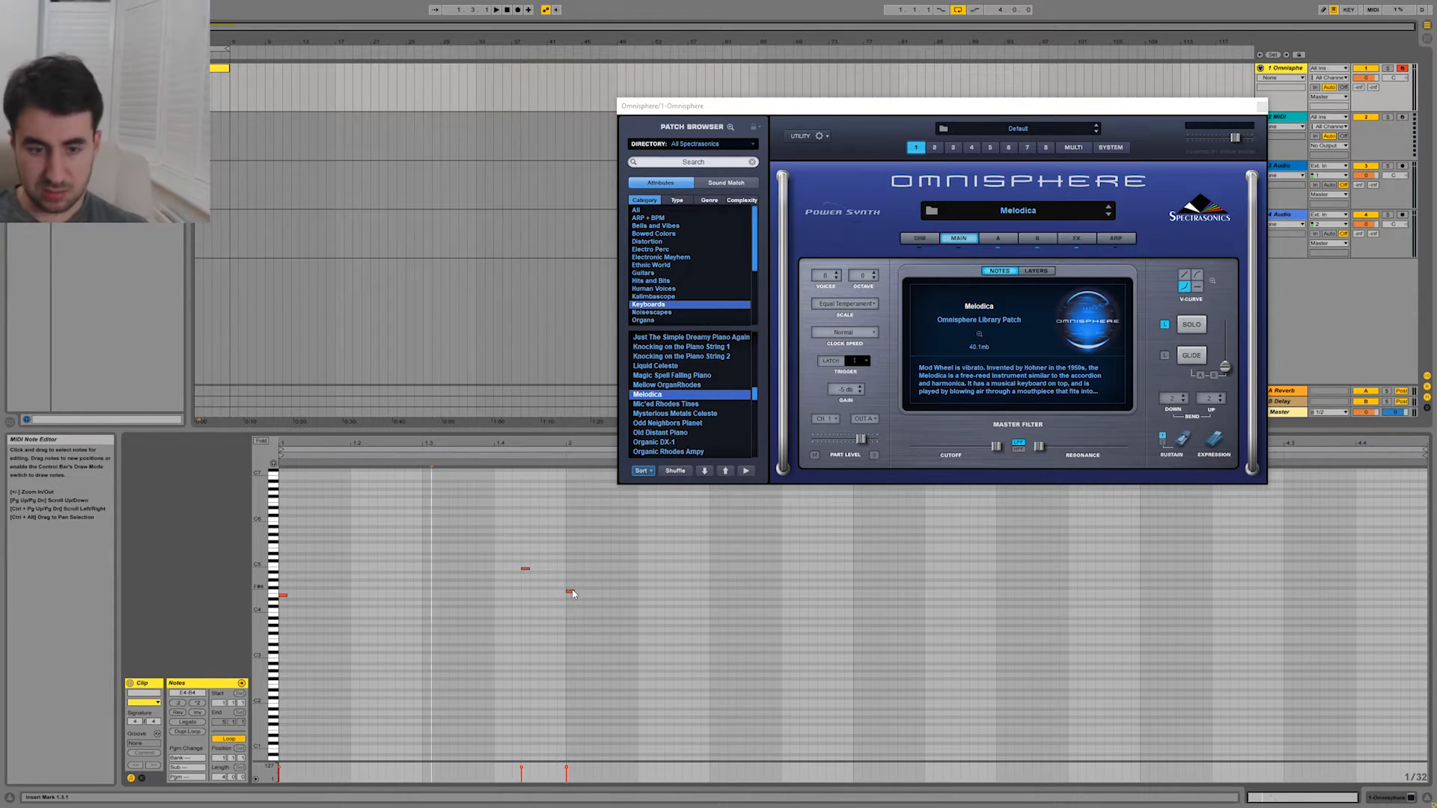
{"action": "left_click", "coordinate": [571, 593]}
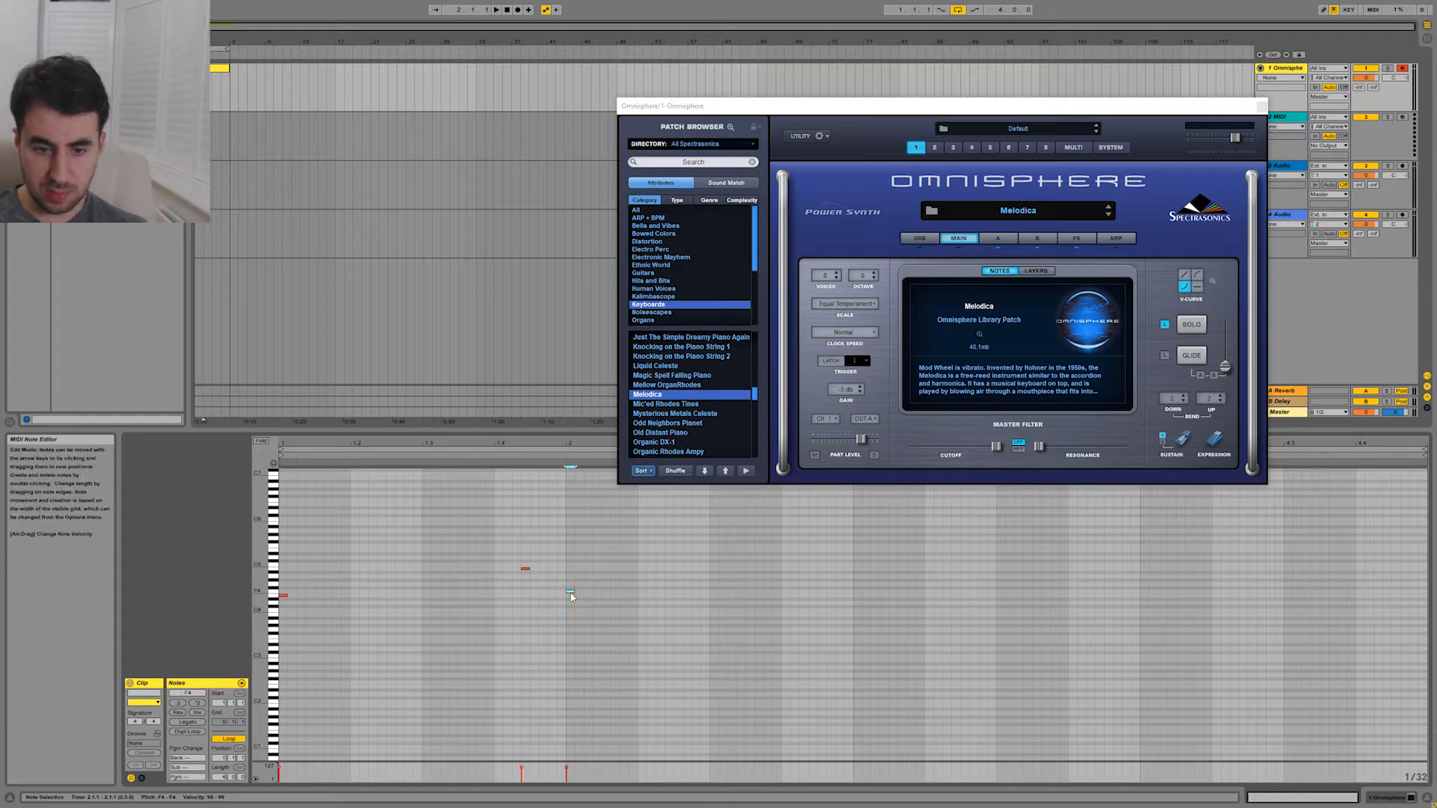
{"action": "mouse_move", "coordinate": [571, 596]}
{"action": "left_mouse_down"}
{"action": "mouse_move", "coordinate": [809, 585]}
{"action": "mouse_move", "coordinate": [867, 618]}
{"action": "left_mouse_up"}
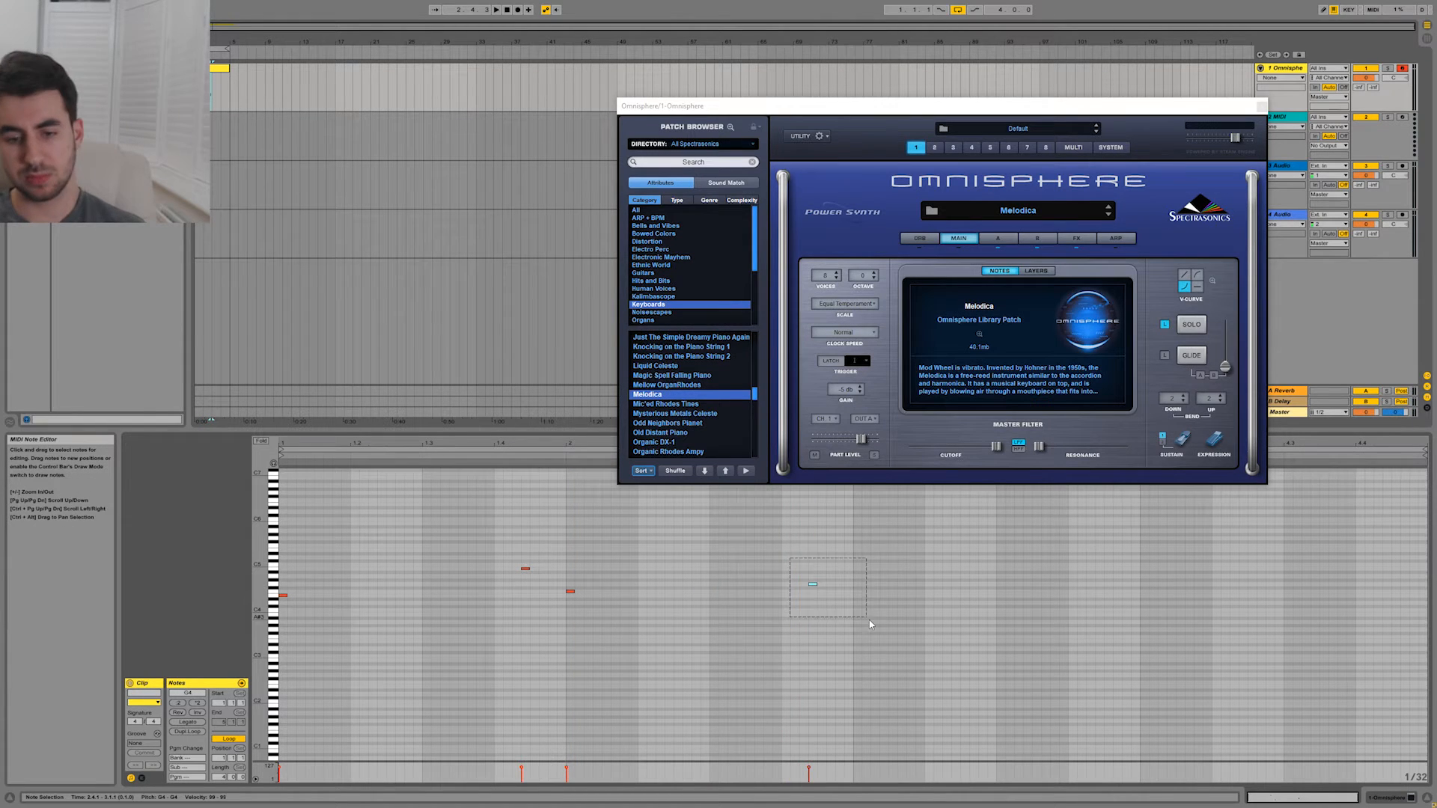
{"action": "left_click", "coordinate": [814, 585]}
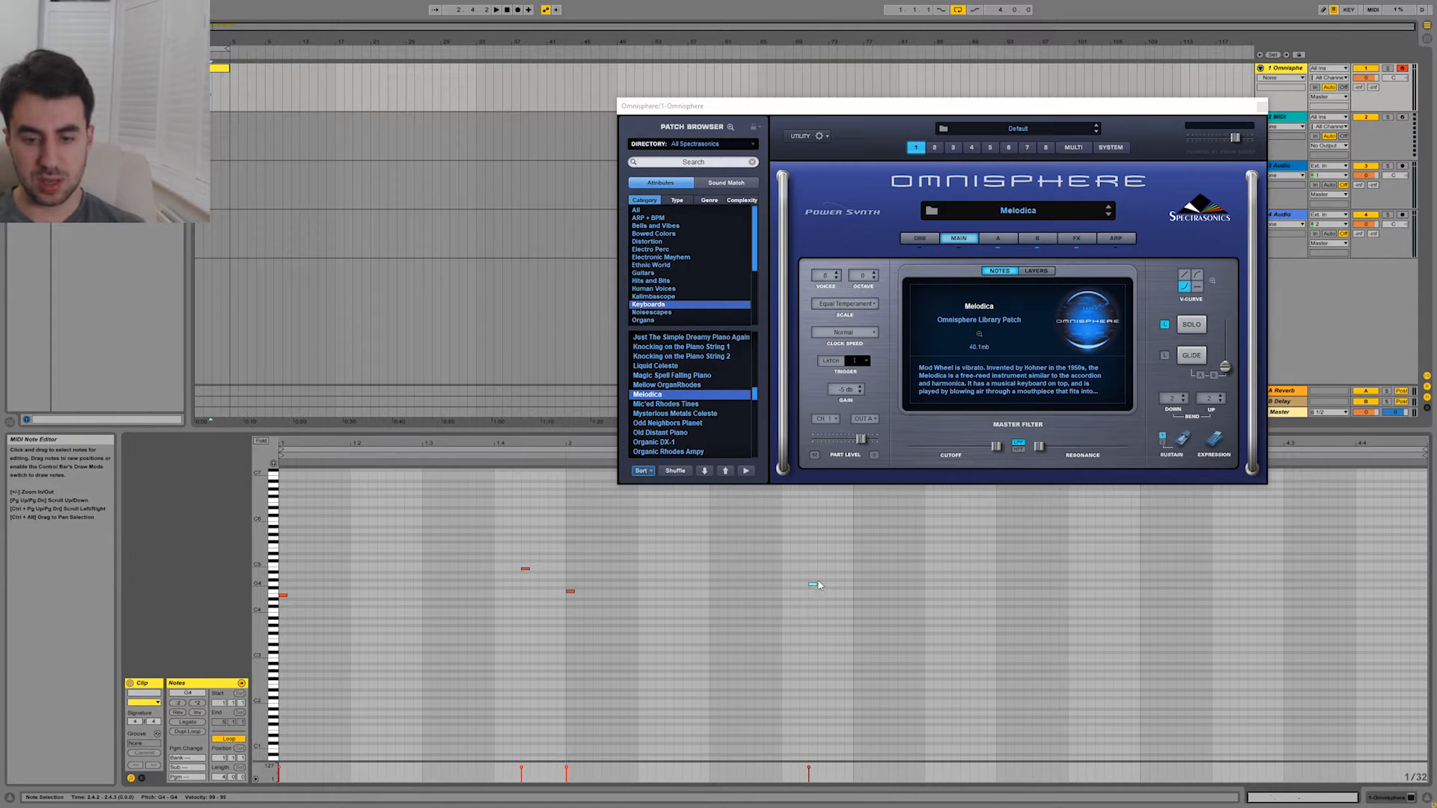
Duplicate the melody notes of the first two bars into bars 3 and 4.
{"action": "left_click_drag", "start_coordinate": [852, 525], "coordinate": [284, 677]}
{"action": "key", "text": "ctrl+d"}
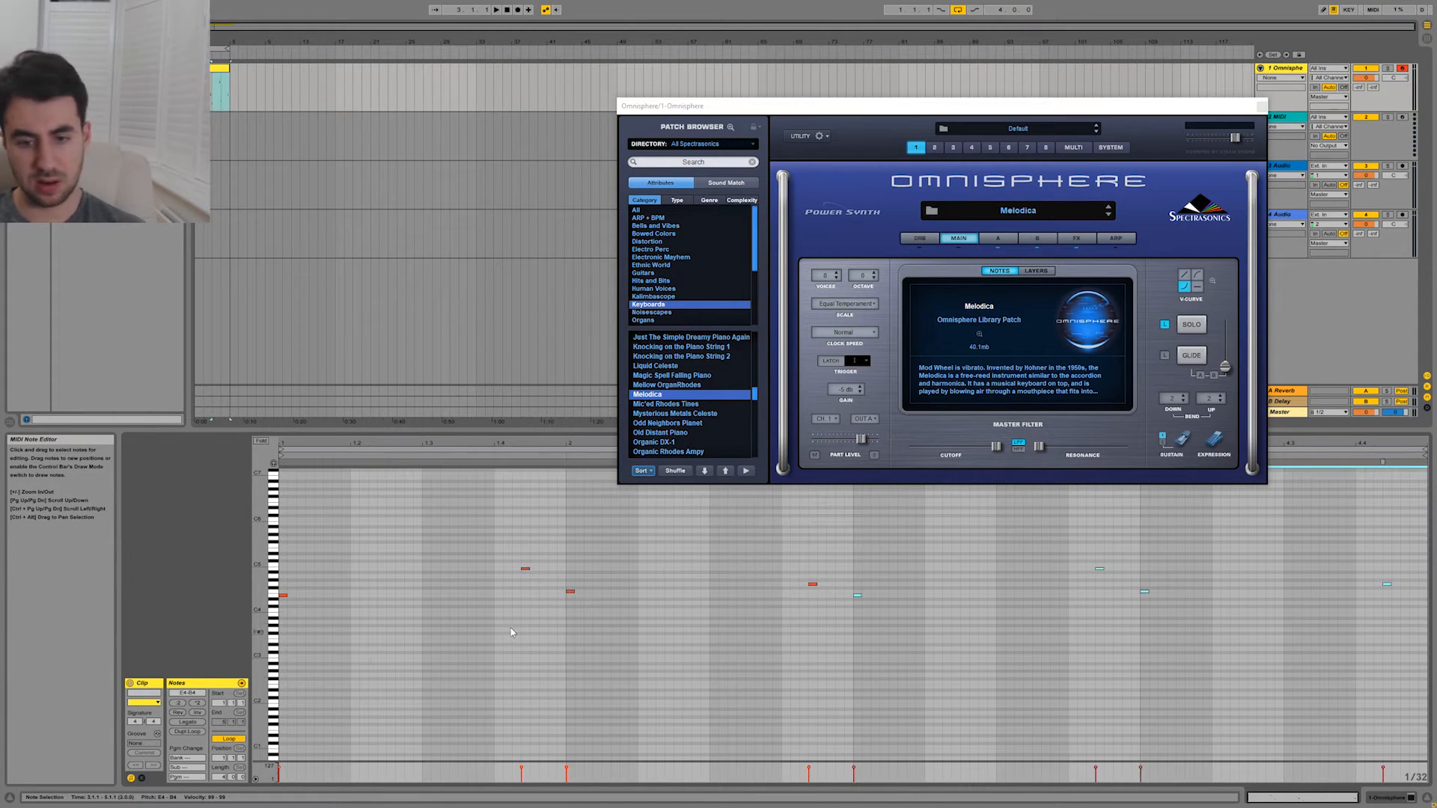
{"action": "left_click", "coordinate": [702, 600]}
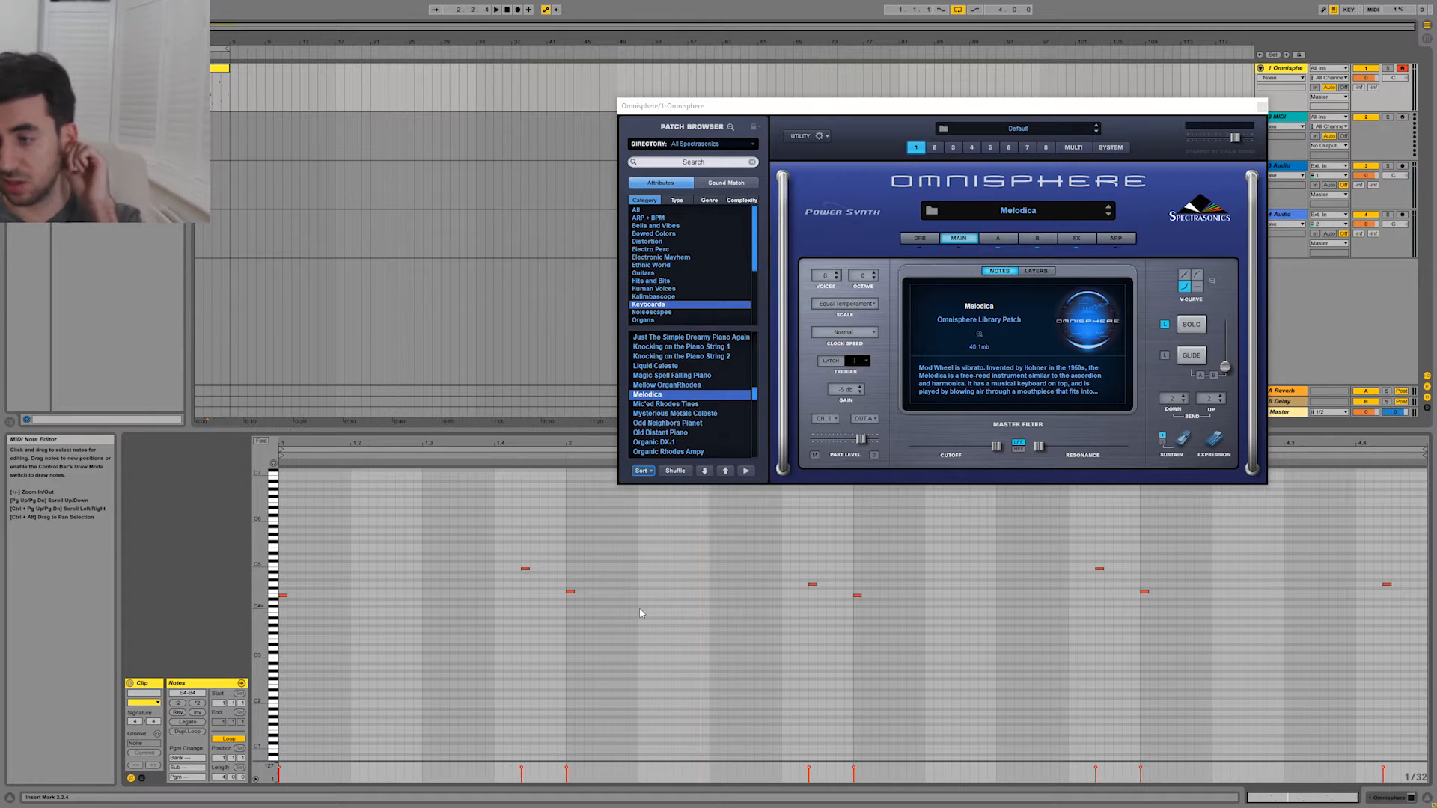
Add one-bar-long B3 and G3 notes in bar 1 and transpose both down an octave.
{"action": "left_click", "coordinate": [283, 595]}
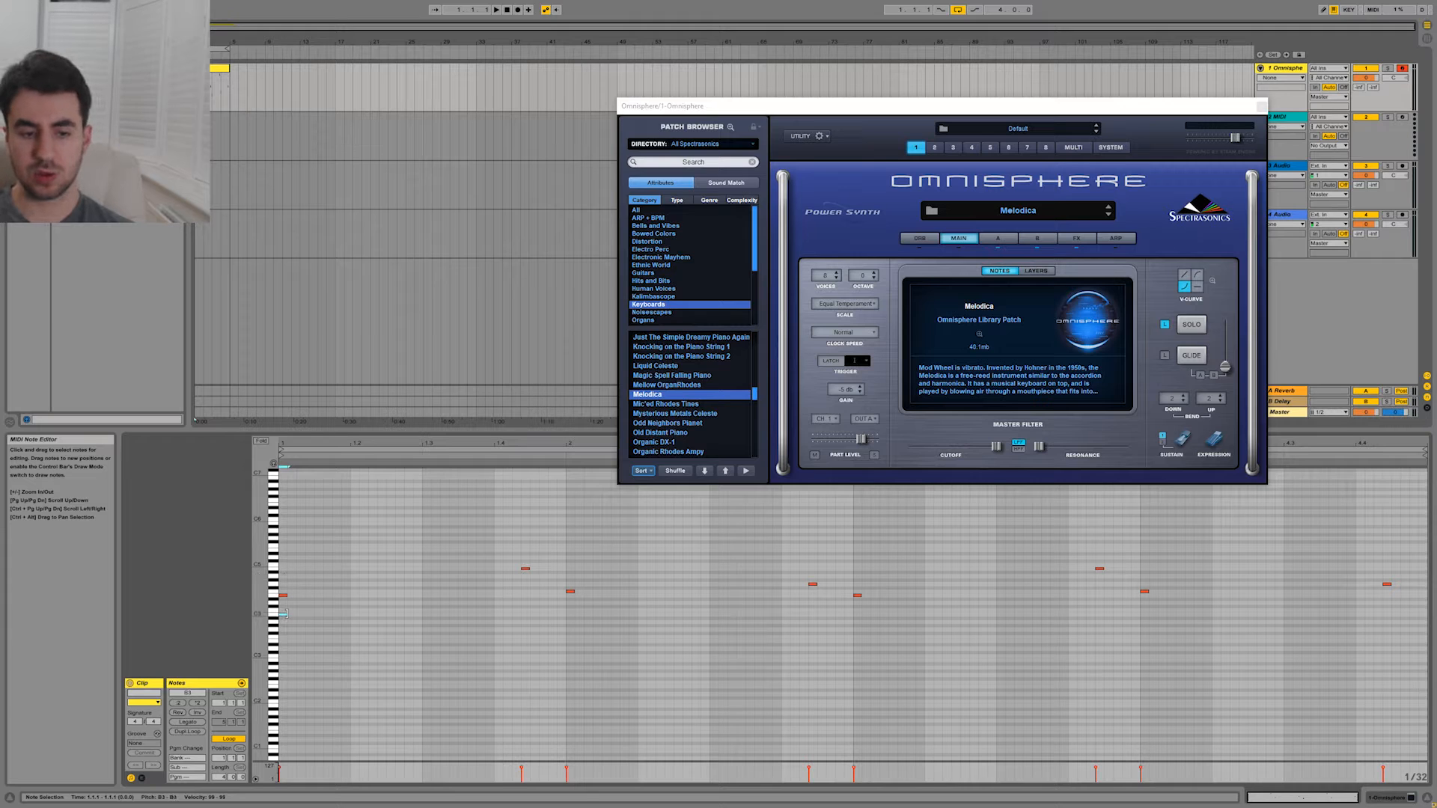
{"action": "left_click_drag", "start_coordinate": [284, 614], "coordinate": [561, 631]}
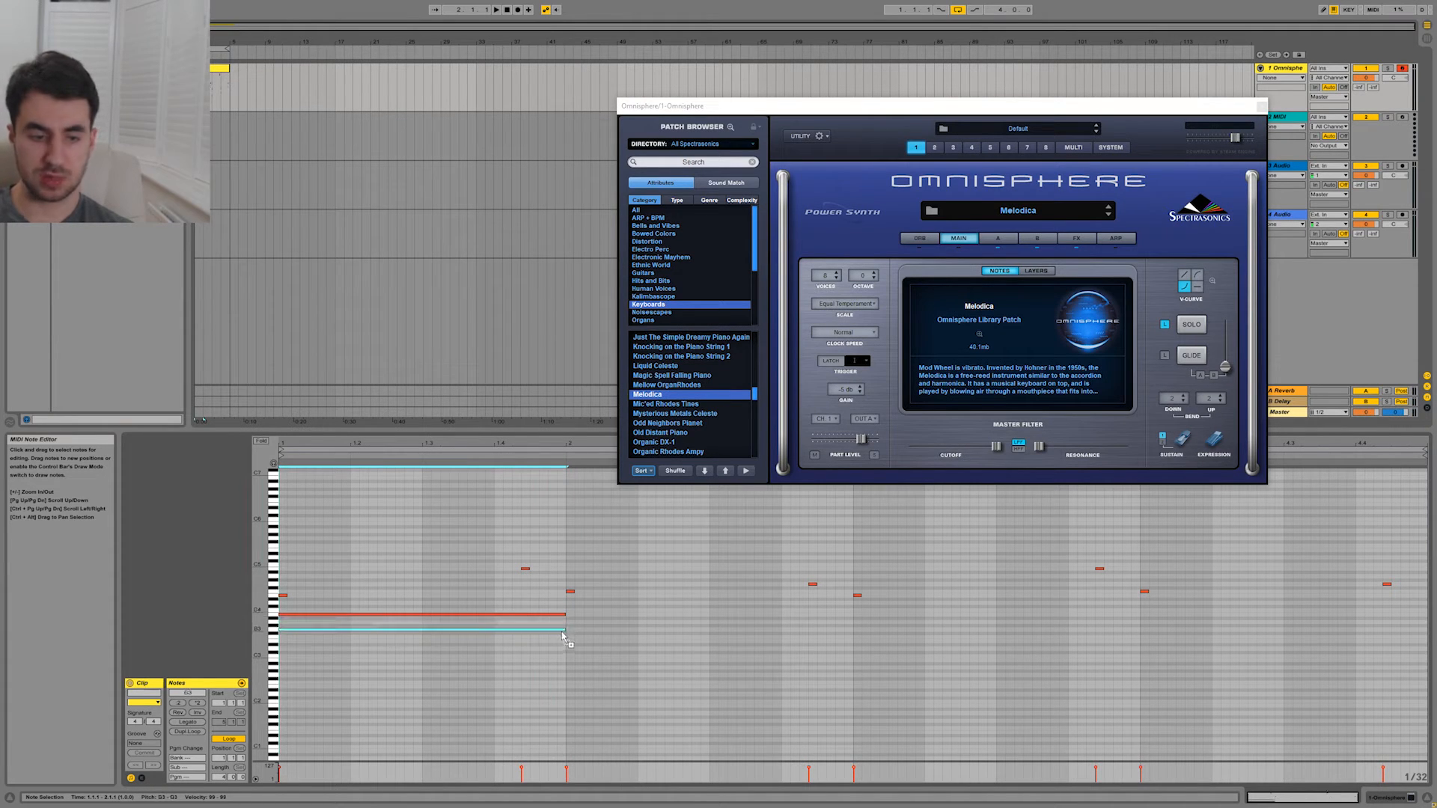
{"action": "left_click_drag", "start_coordinate": [498, 594], "coordinate": [504, 639]}
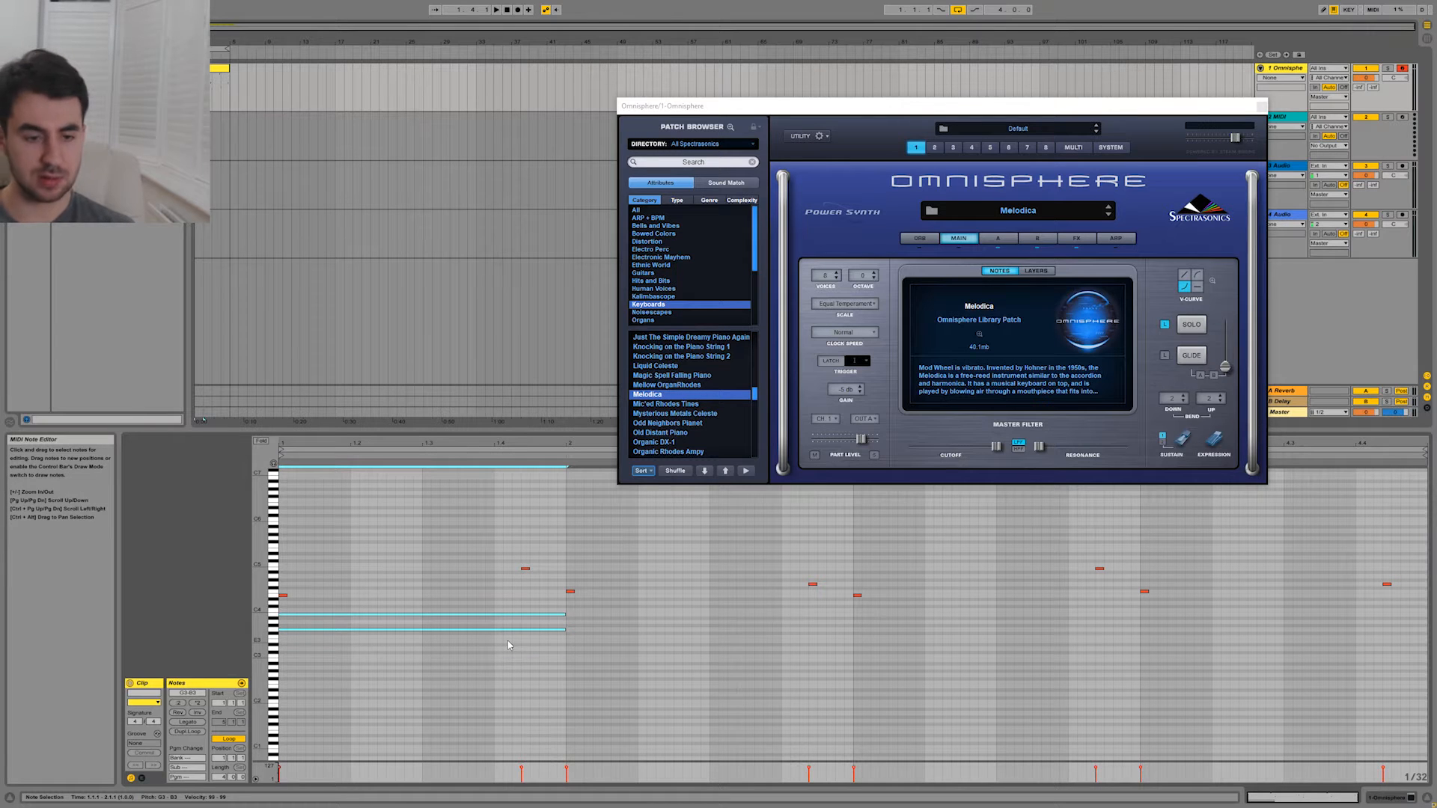
{"action": "key", "text": "shift+Down"}
{"action": "left_click", "coordinate": [503, 627]}
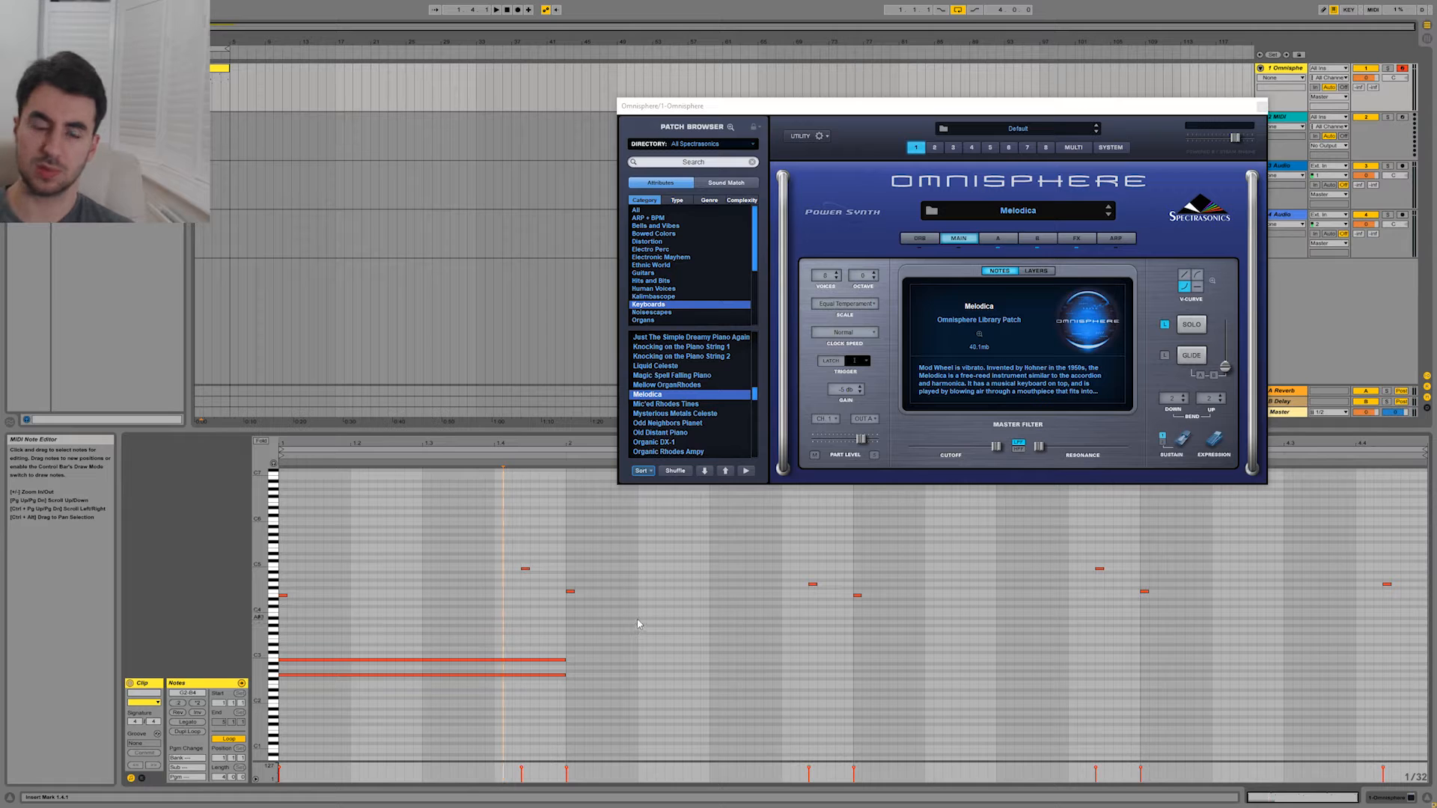
Copy the two held bar 1 notes into bar 2 and lower the copies two semitones to F2 and A2.
{"action": "left_click_drag", "start_coordinate": [643, 629], "coordinate": [843, 679]}
{"action": "left_click", "coordinate": [581, 676]}
{"action": "left_click_drag", "start_coordinate": [581, 676], "coordinate": [517, 676]}
{"action": "key", "text": "Down"}
{"action": "key", "text": "Down"}
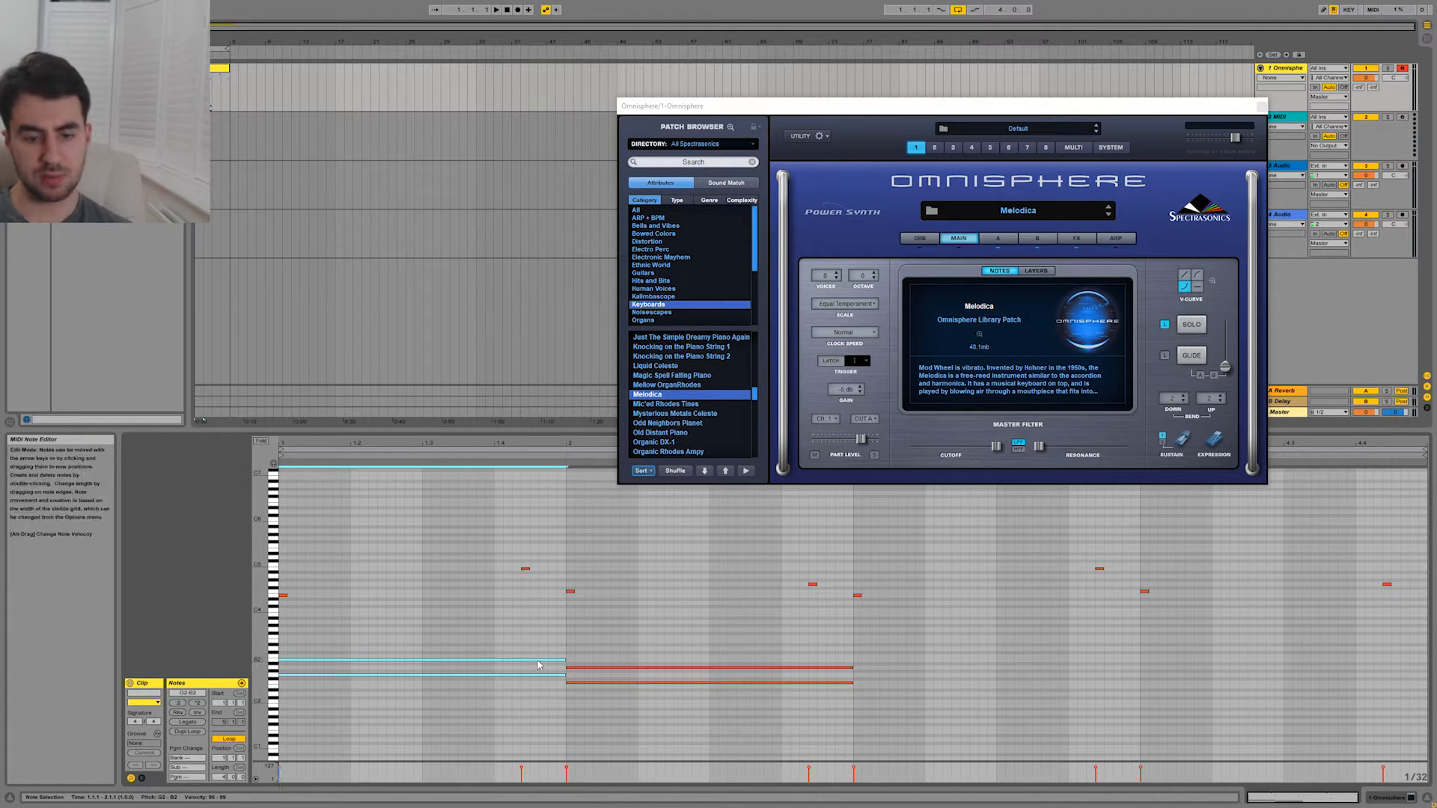
{"action": "left_click", "coordinate": [560, 654]}
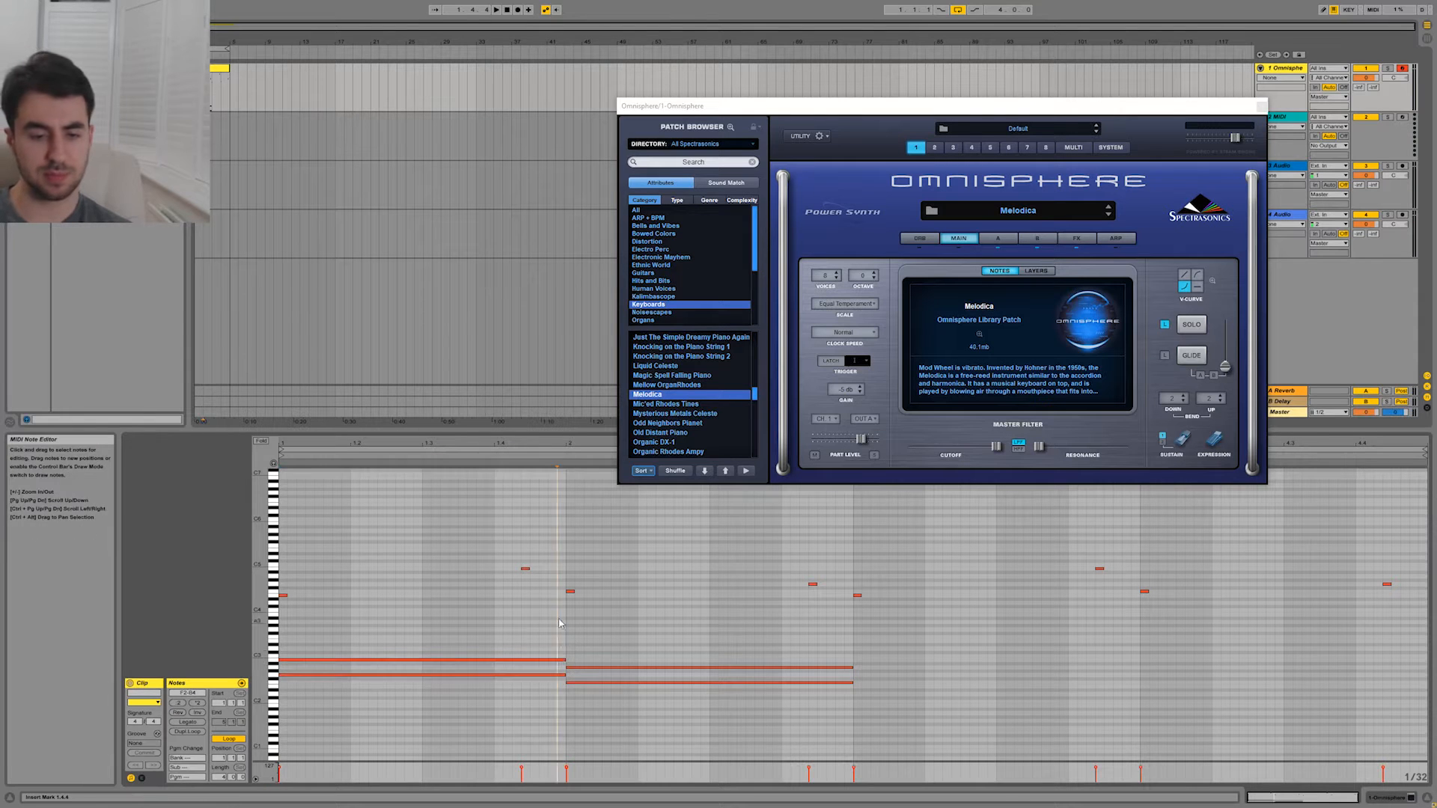
Duplicate the held notes of bars 1 and 2 into bars 3 and 4, shortening the last pair to end at 4.2.3.
{"action": "left_click_drag", "start_coordinate": [553, 623], "coordinate": [761, 720]}
{"action": "key", "text": "ctrl+d"}
{"action": "left_click_drag", "start_coordinate": [1178, 637], "coordinate": [1239, 692]}
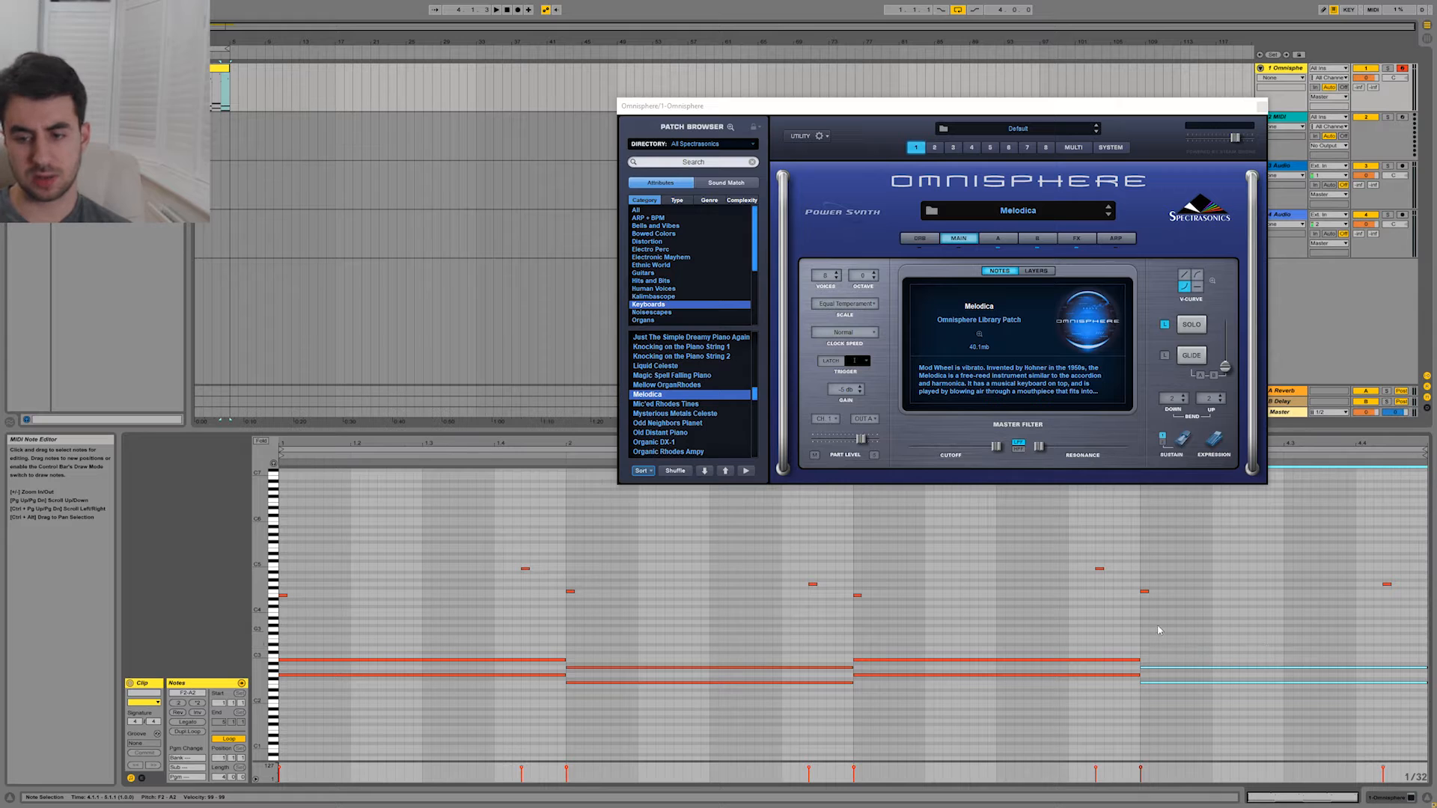
{"action": "left_click_drag", "start_coordinate": [1426, 683], "coordinate": [1248, 684]}
{"action": "left_click", "coordinate": [1253, 686]}
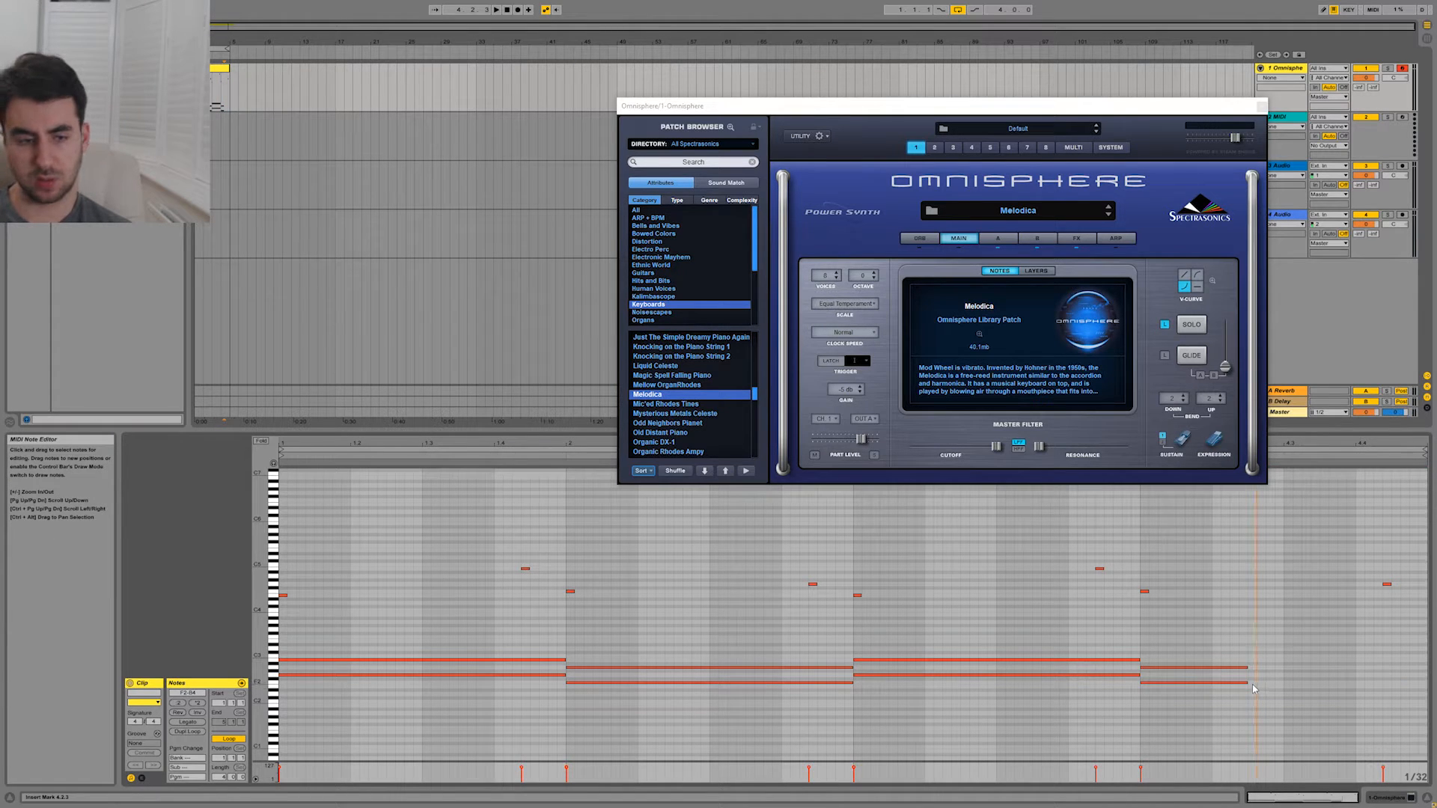
Add held E2 and A2 notes from 4.2.3 to the end of bar 4.
{"action": "double_click", "coordinate": [1253, 687]}
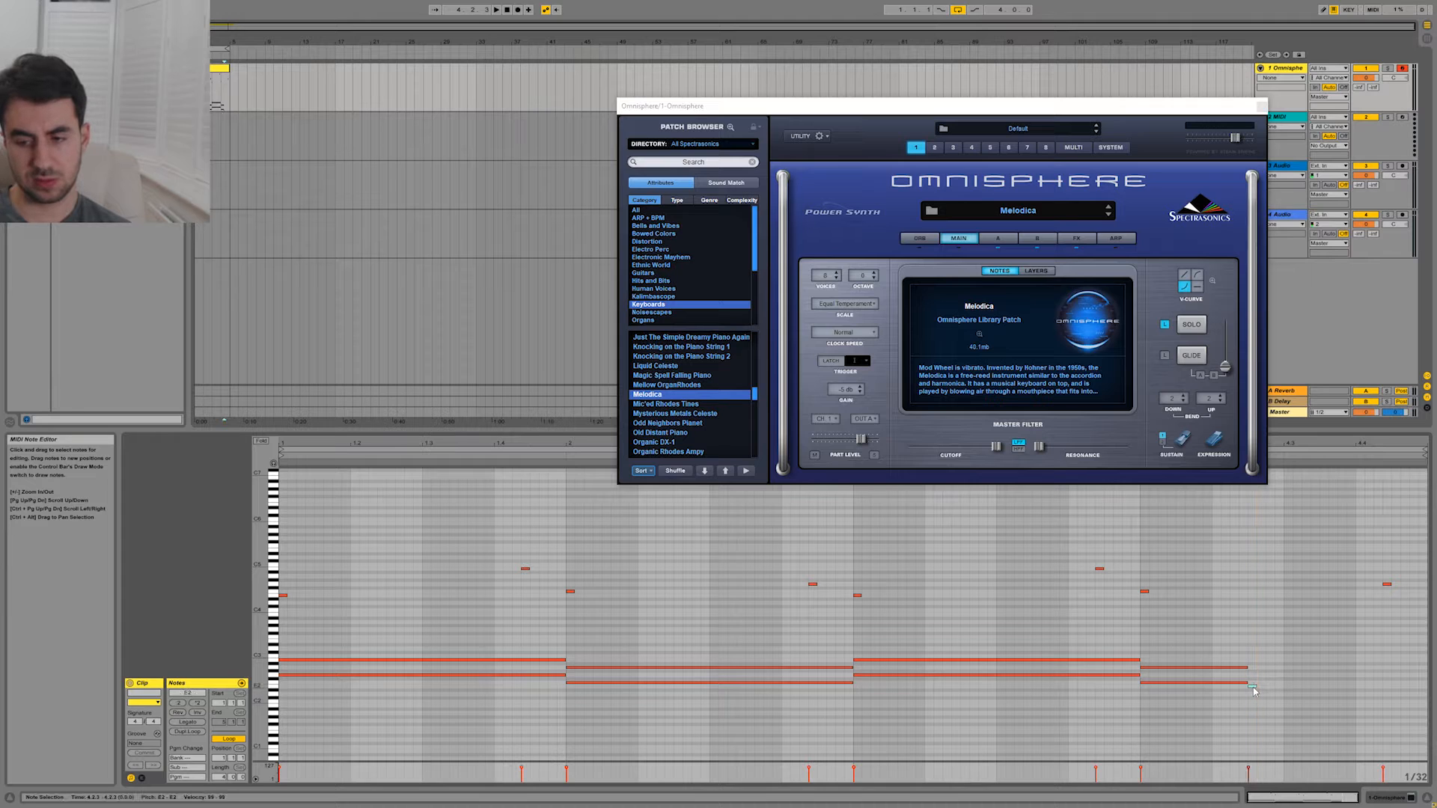
{"action": "left_click_drag", "start_coordinate": [1254, 688], "coordinate": [1337, 655]}
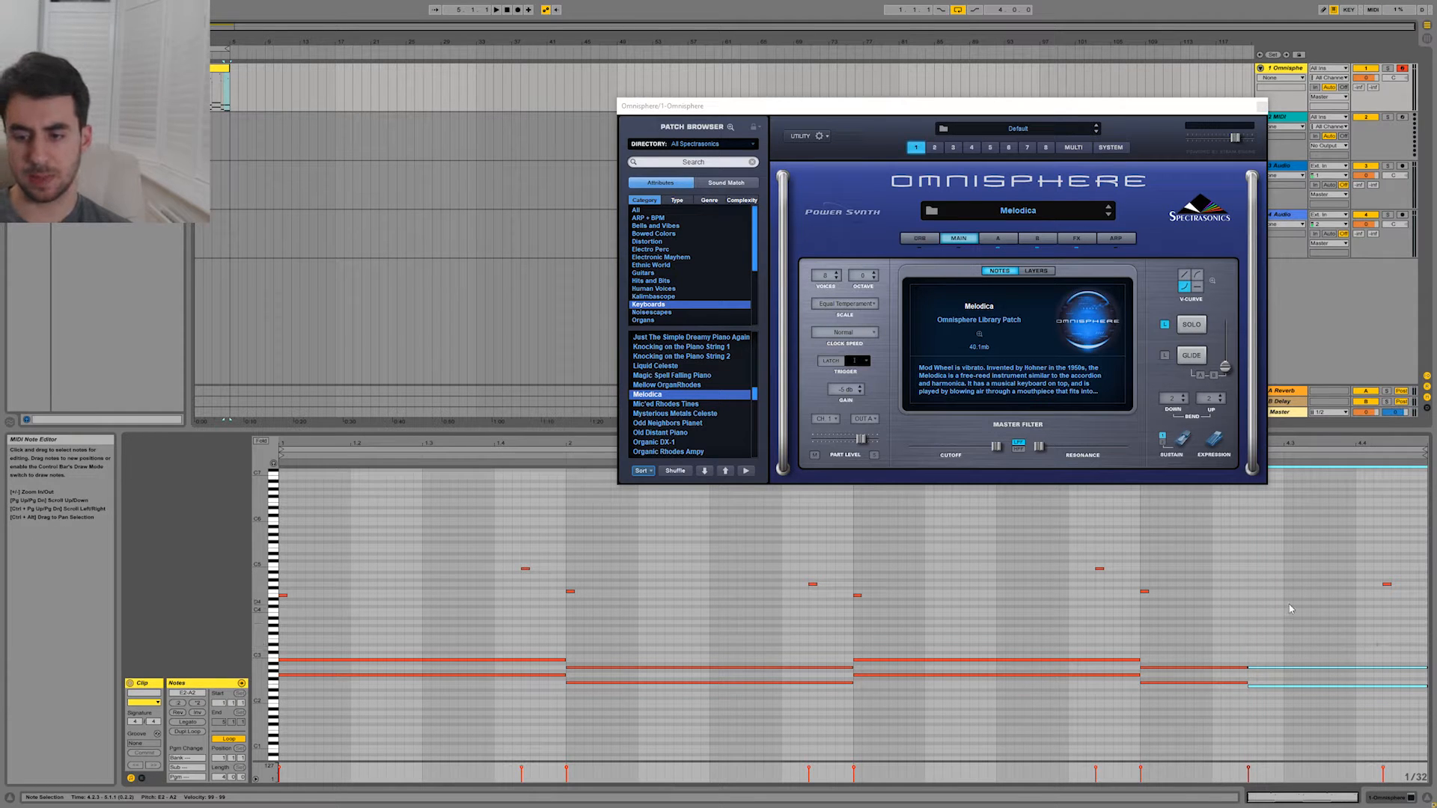
{"action": "left_click_drag", "start_coordinate": [1245, 641], "coordinate": [1297, 711]}
Raise the last melody note two semitones to A4 and add a short F4 note at 4.3.2.
{"action": "left_click_drag", "start_coordinate": [1292, 699], "coordinate": [1402, 600]}
{"action": "key", "text": "Up"}
{"action": "key", "text": "Up"}
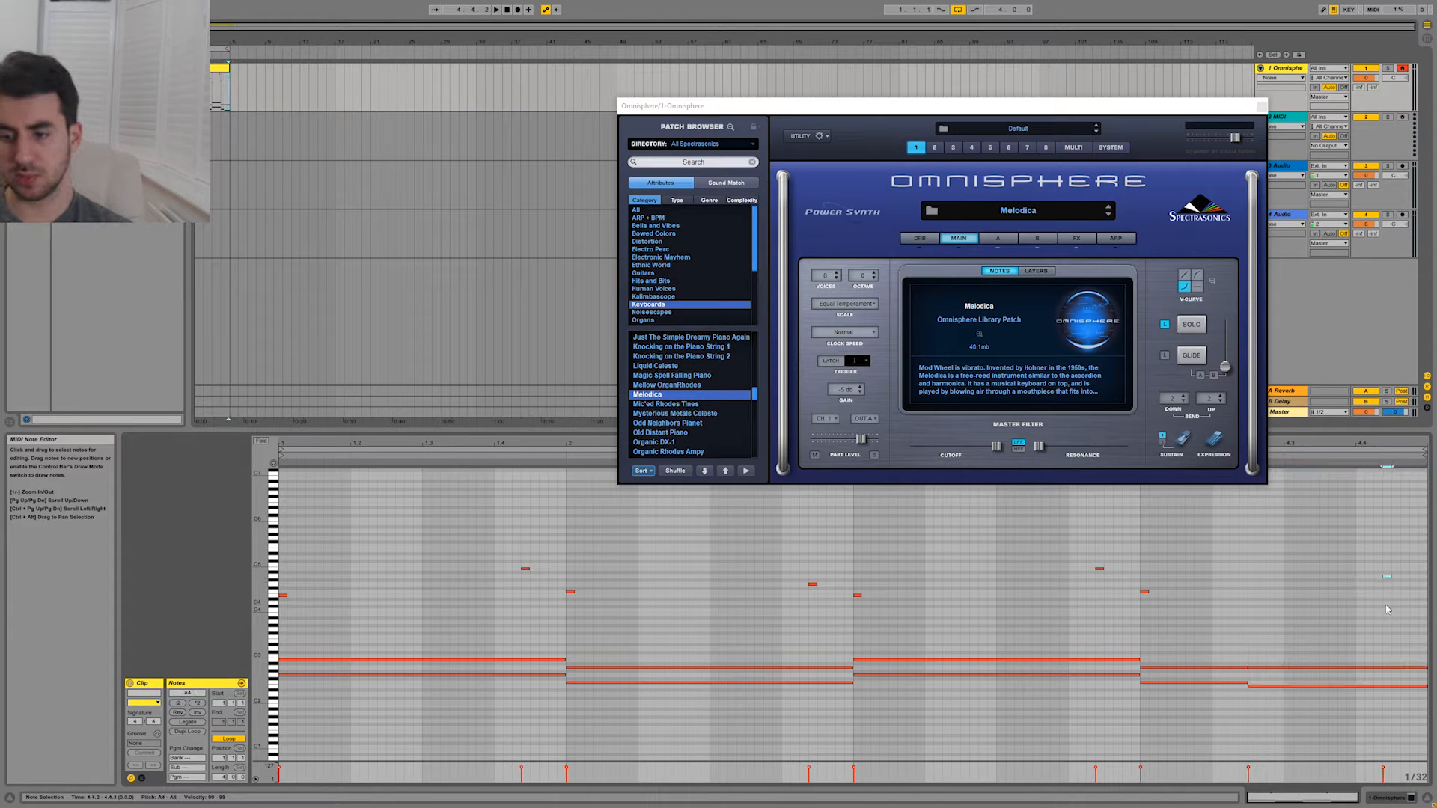
{"action": "double_click", "coordinate": [1315, 592]}
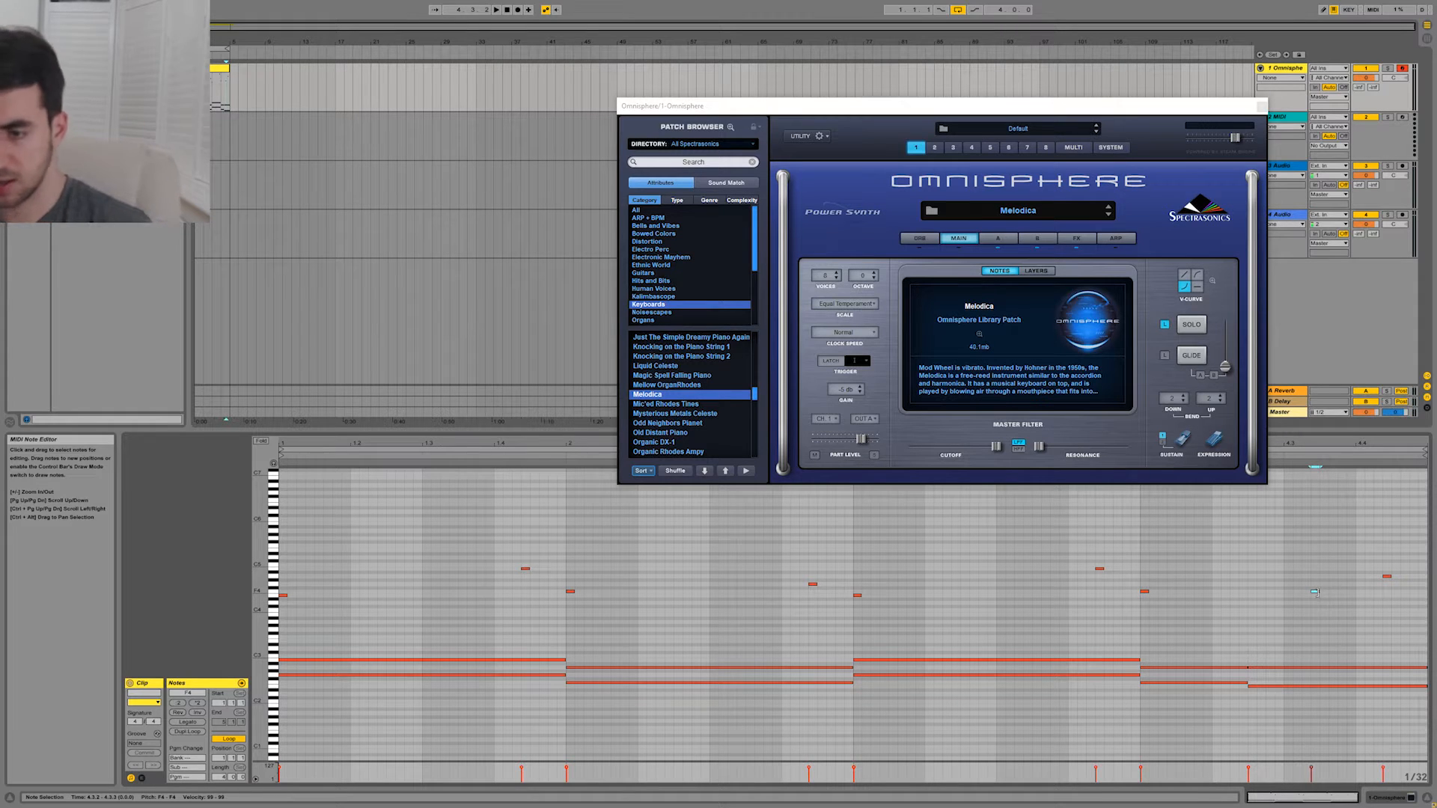
{"action": "left_click_drag", "start_coordinate": [1315, 592], "coordinate": [1361, 600]}
{"action": "left_click", "coordinate": [1285, 628]}
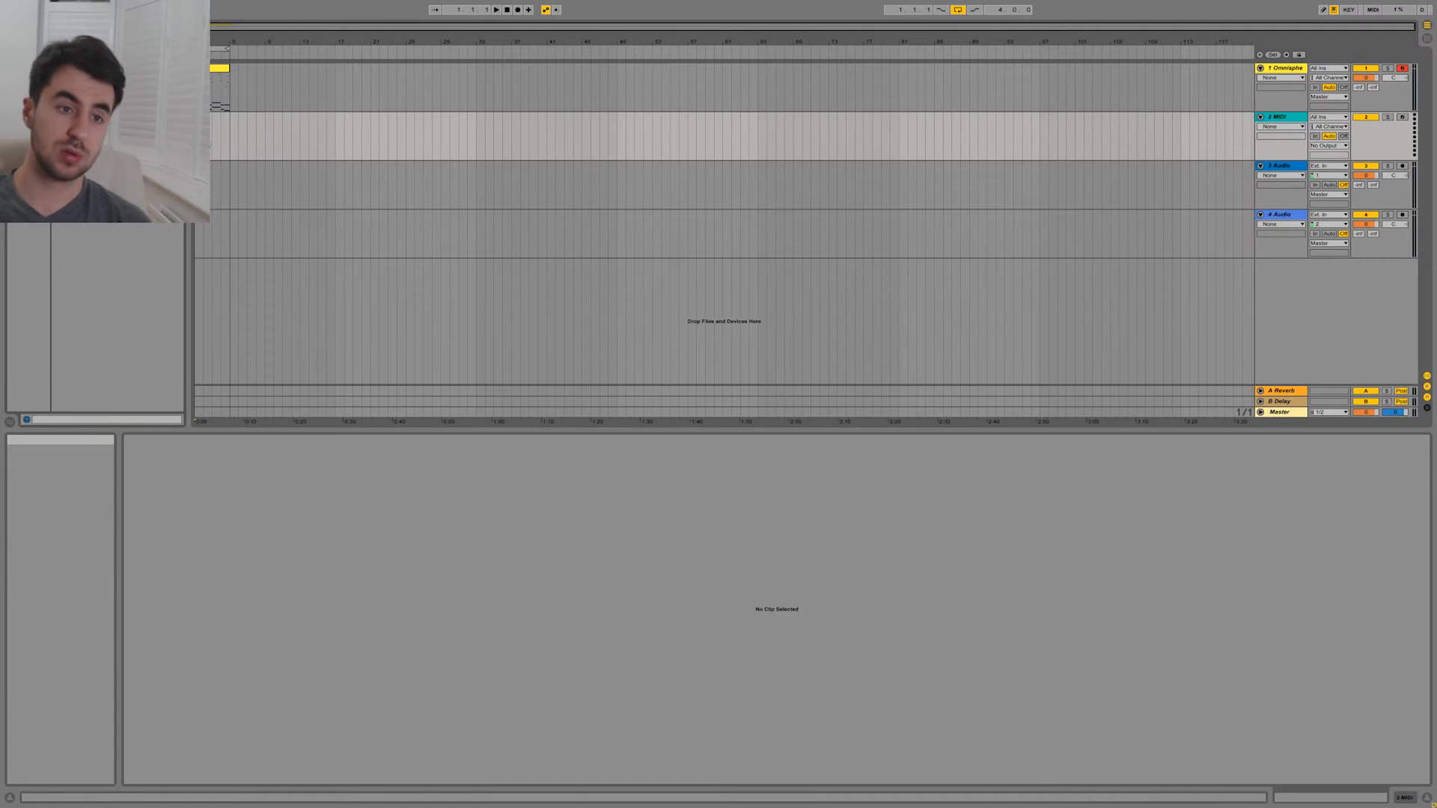
Load Omnisphere on the second MIDI track and choose the Mysterious Movement patch from the Pads + Strings category.
{"action": "left_click", "coordinate": [221, 150]}
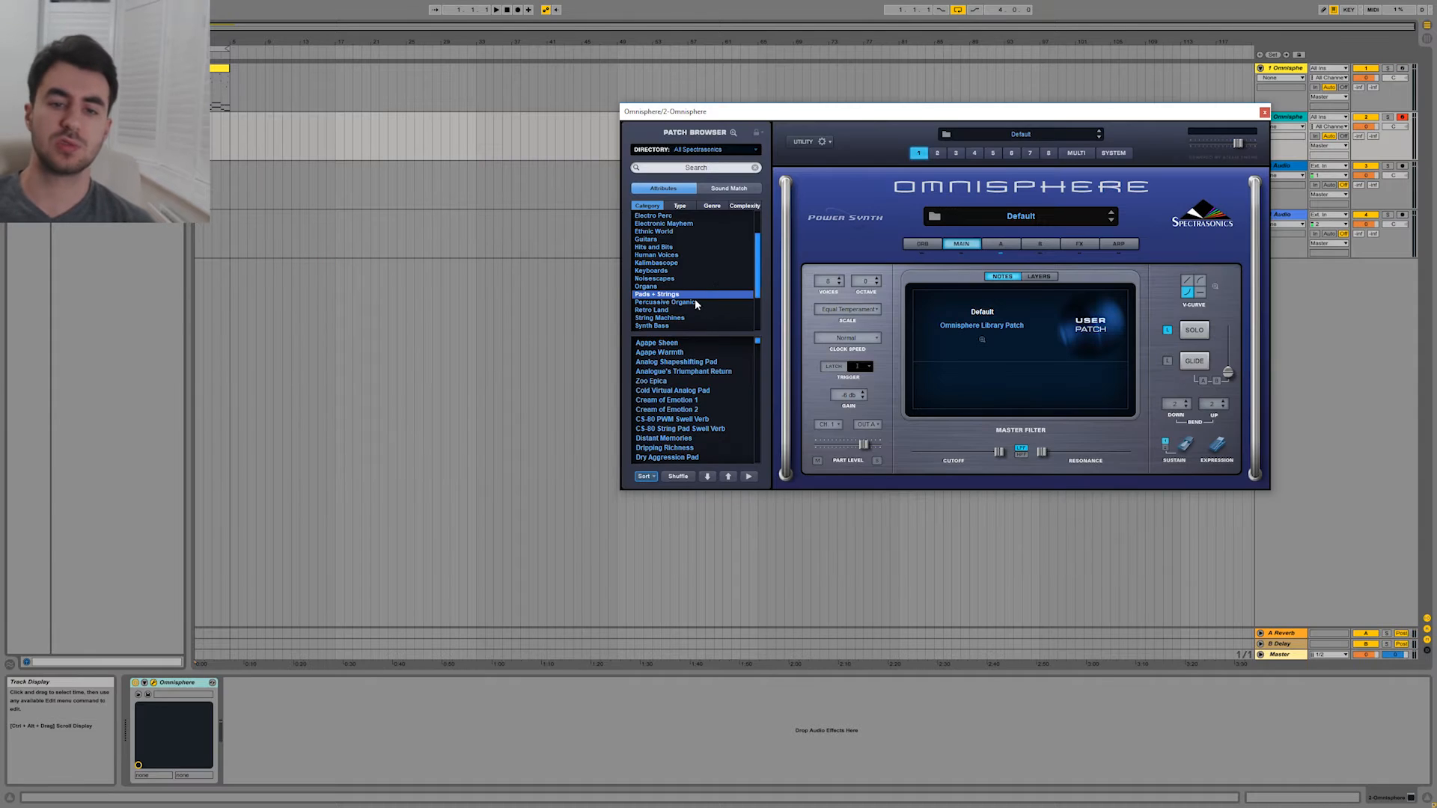
{"action": "scroll", "coordinate": [704, 396], "scroll_direction": "down", "scroll_amount": 6}
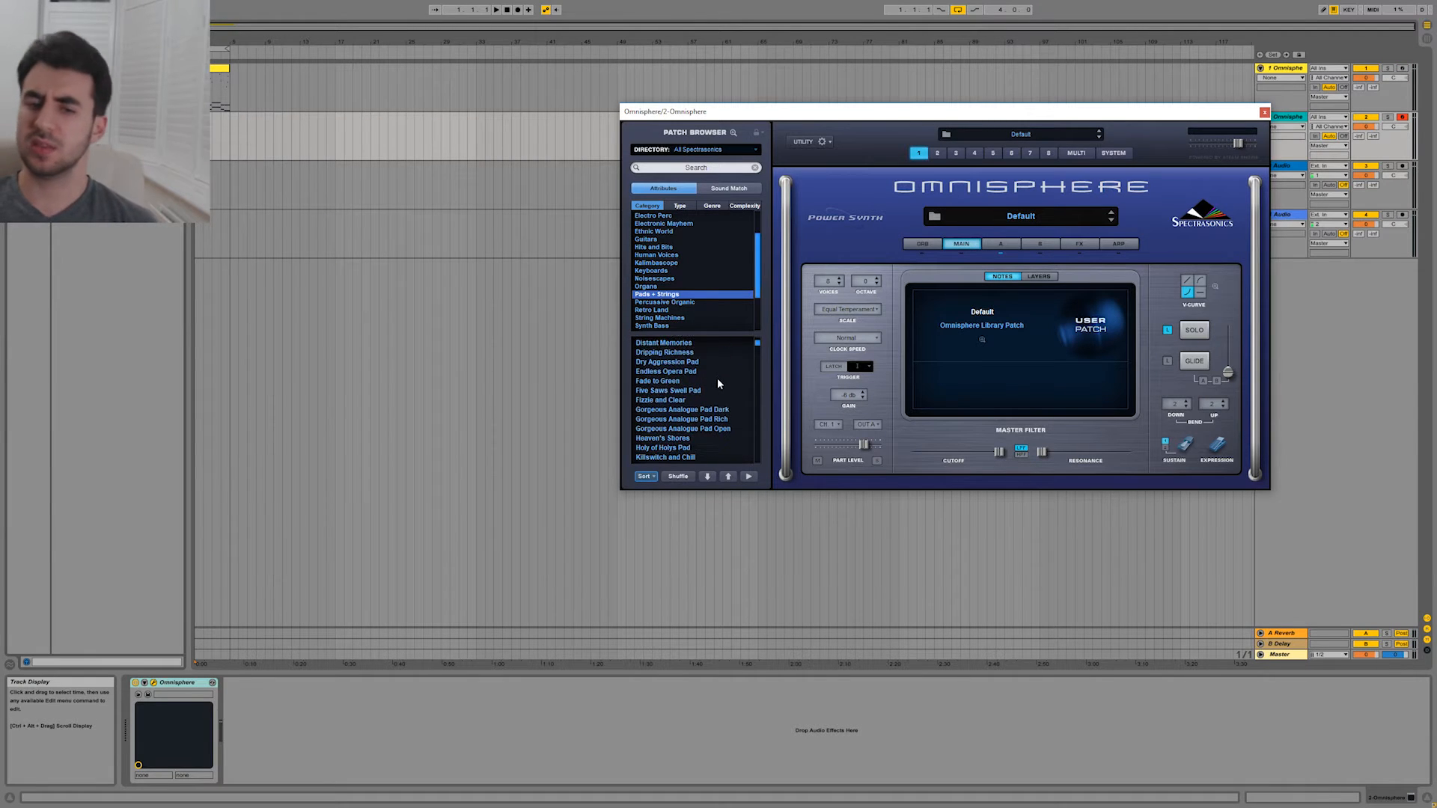
{"action": "scroll", "coordinate": [725, 389], "scroll_direction": "down", "scroll_amount": 3}
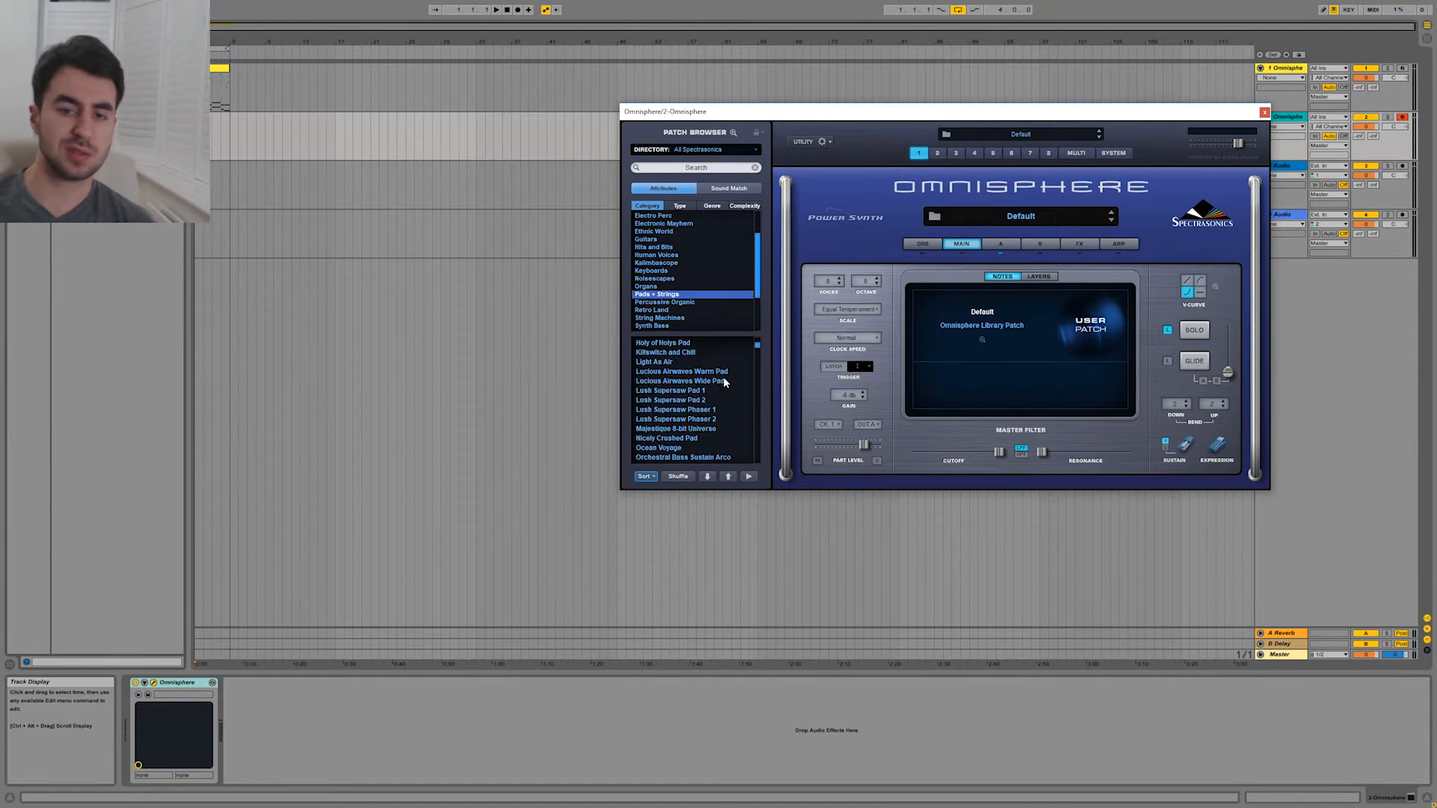
{"action": "left_click_drag", "start_coordinate": [758, 348], "coordinate": [756, 407]}
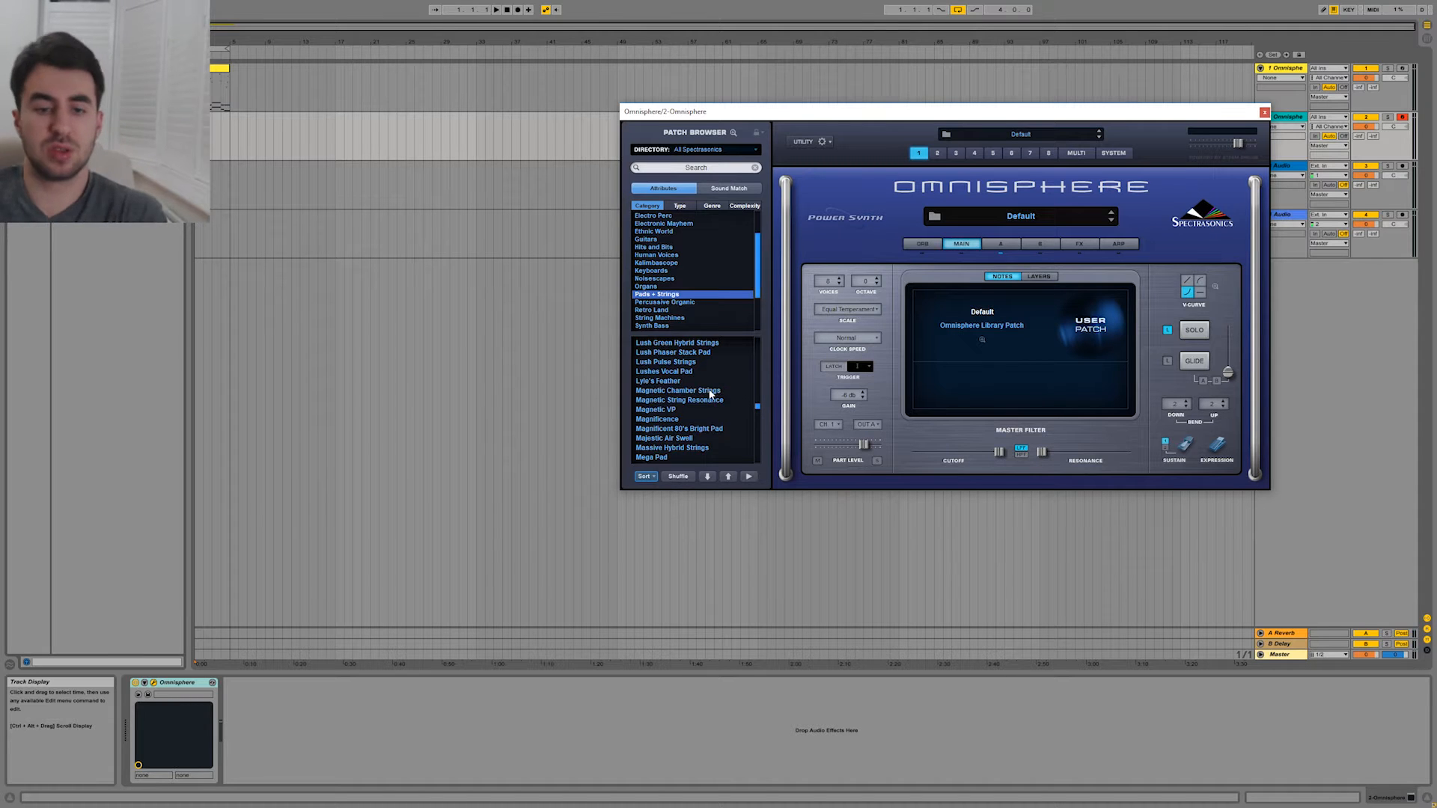
{"action": "scroll", "coordinate": [694, 406], "scroll_direction": "down", "scroll_amount": 2}
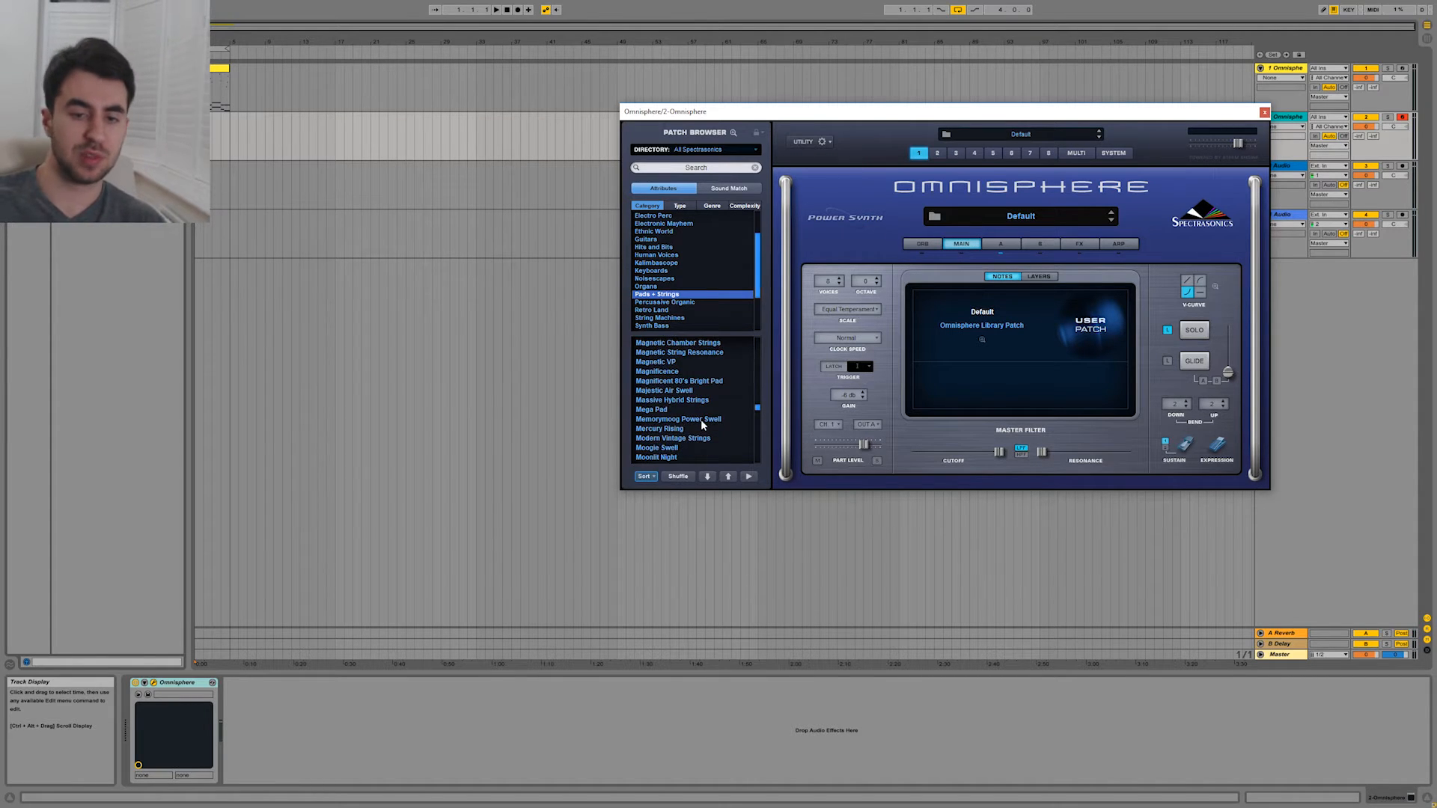
{"action": "scroll", "coordinate": [678, 442], "scroll_direction": "down", "scroll_amount": 4}
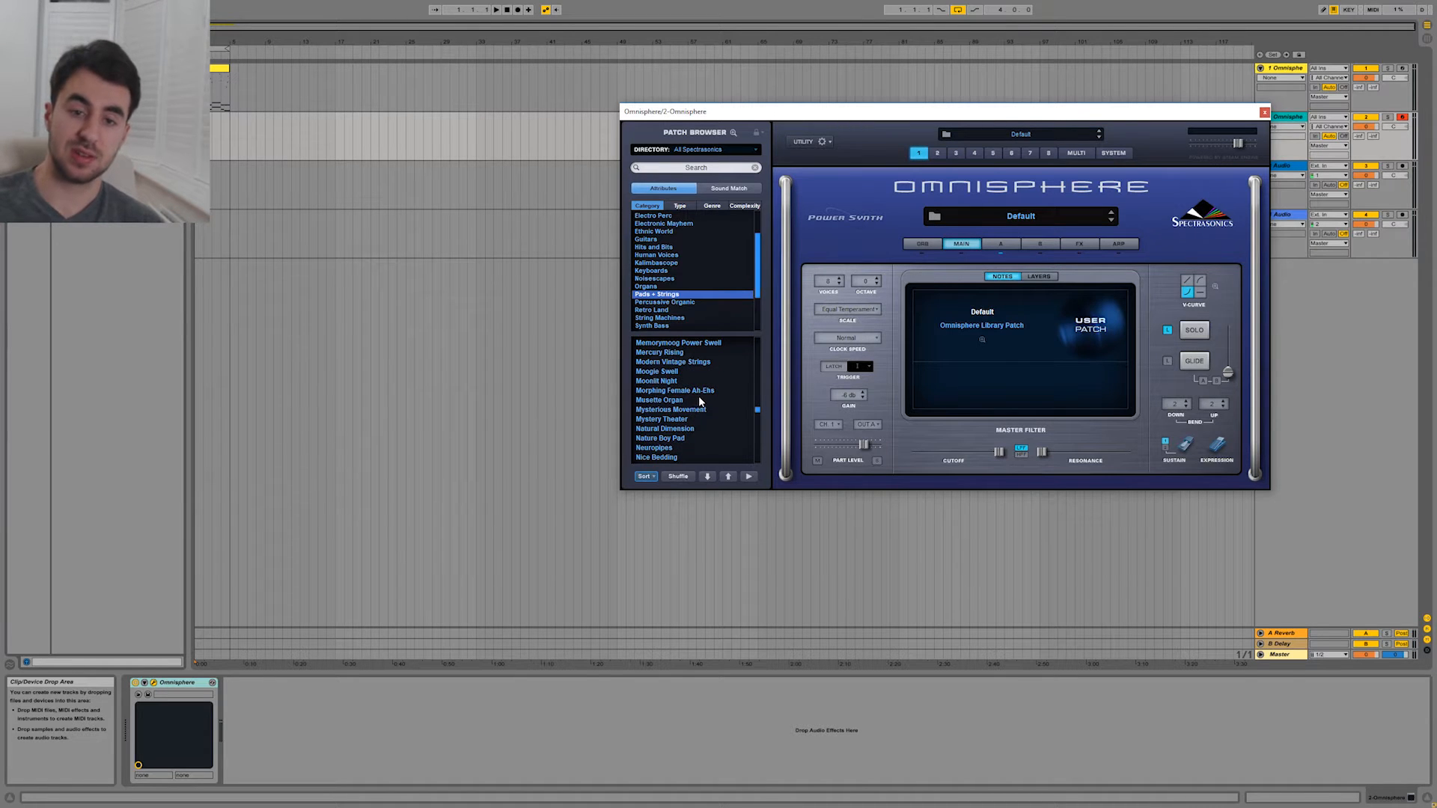
{"action": "left_click", "coordinate": [699, 409]}
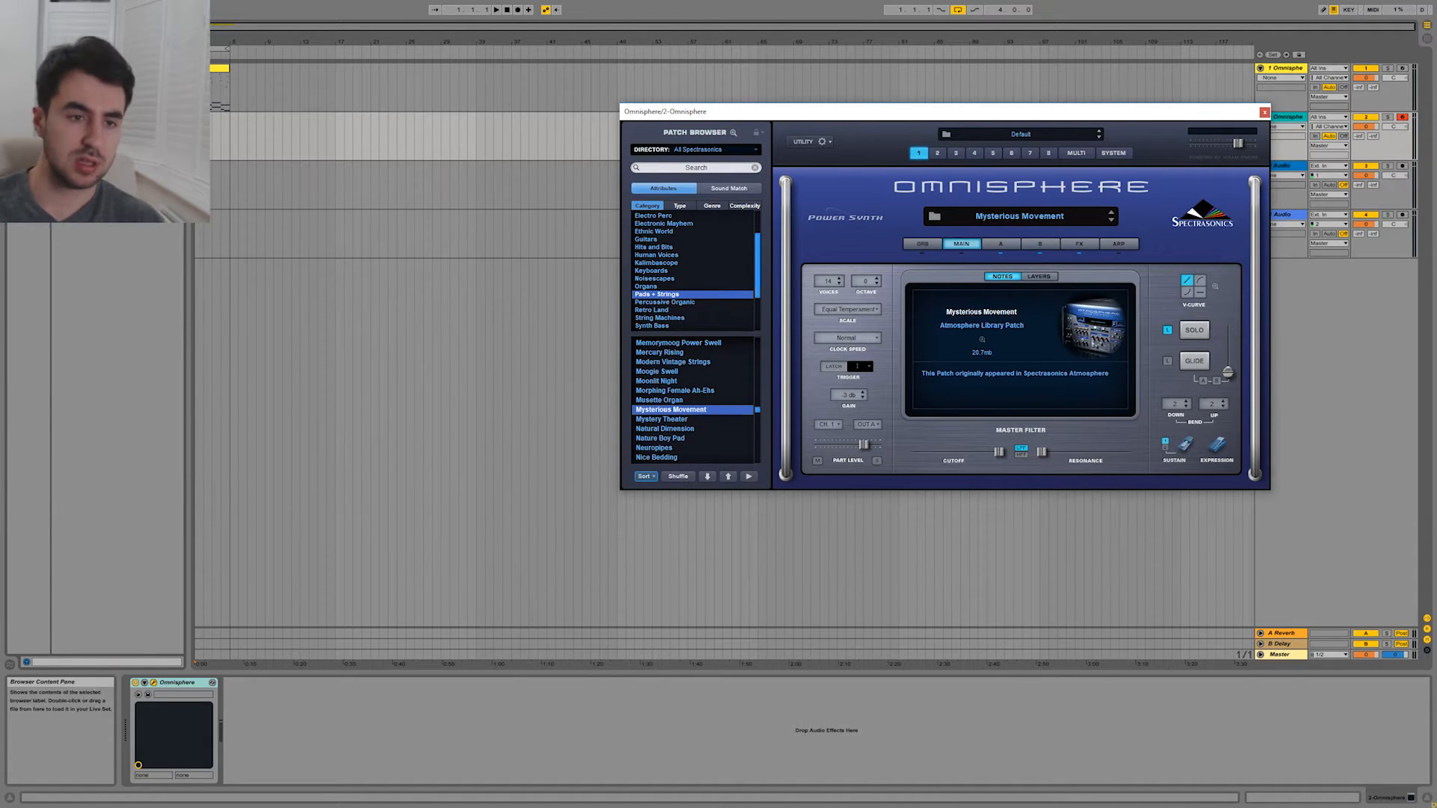
Create a four-bar MIDI clip on the second track with held notes E3, F3, E3, F3 and, from 4.2.3, A3.
{"action": "left_click_drag", "start_coordinate": [230, 138], "coordinate": [197, 137]}
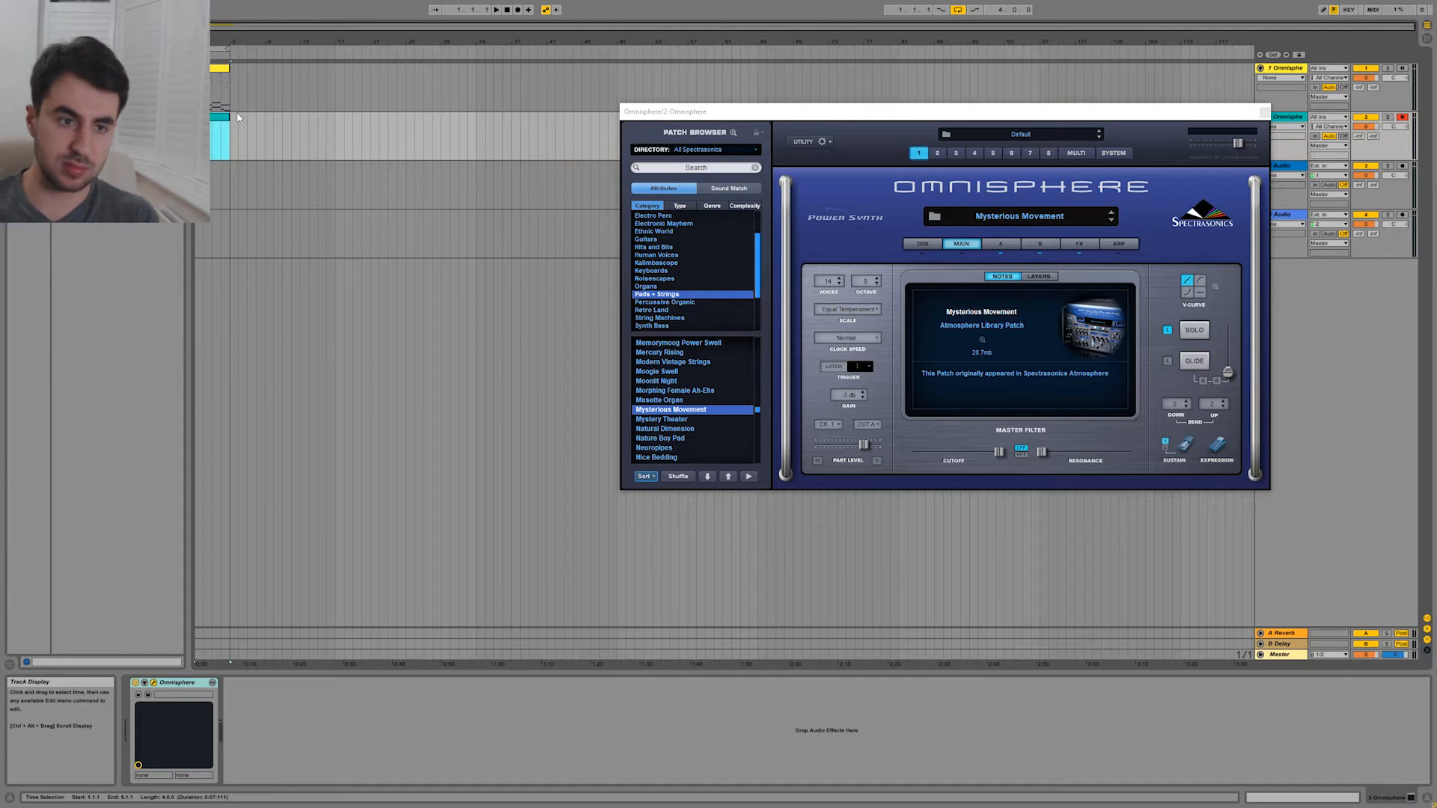
{"action": "key", "text": "ctrl+shift+m"}
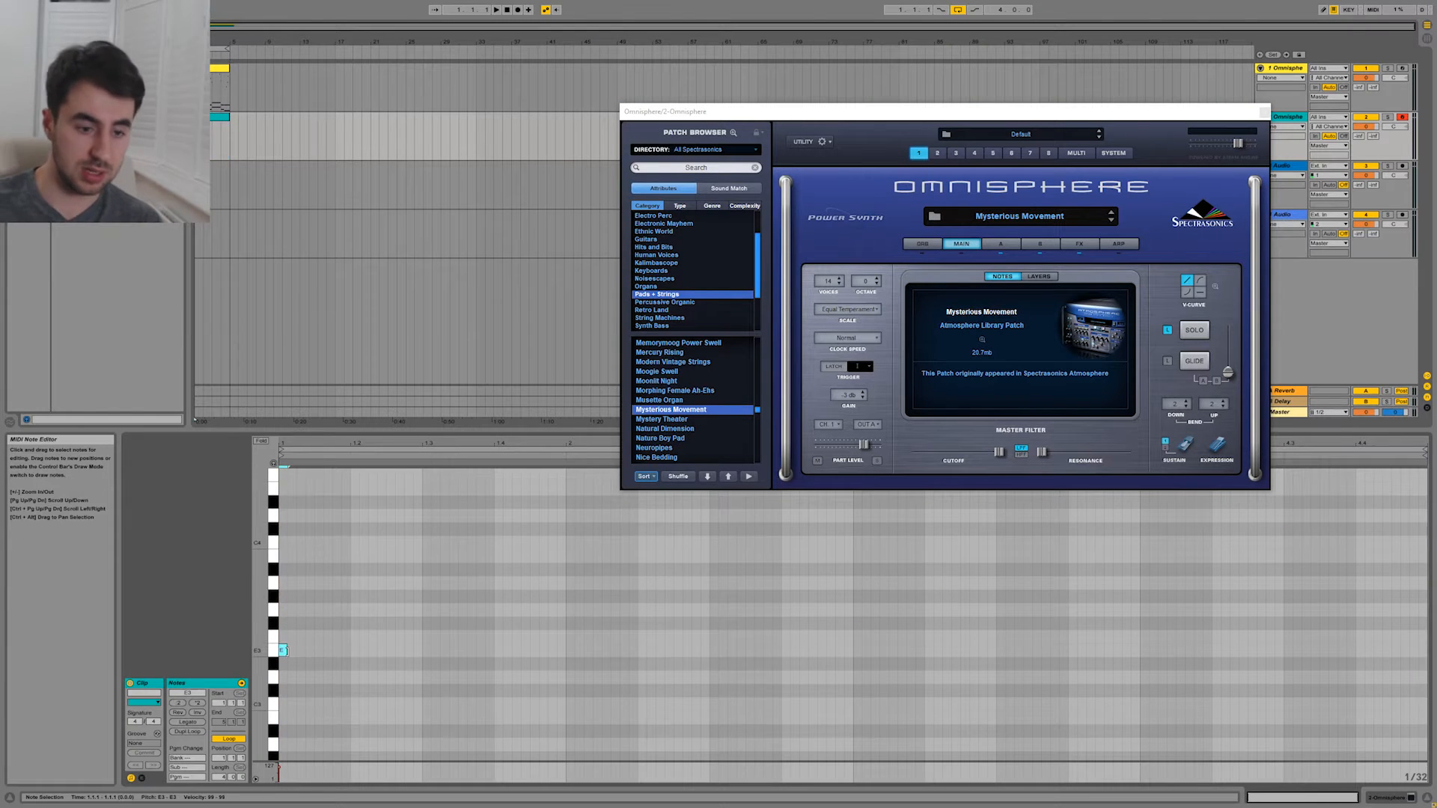
{"action": "mouse_move", "coordinate": [288, 650]}
{"action": "left_mouse_down"}
{"action": "mouse_move", "coordinate": [595, 651]}
{"action": "mouse_move", "coordinate": [574, 654]}
{"action": "mouse_move", "coordinate": [834, 674]}
{"action": "mouse_move", "coordinate": [809, 641]}
{"action": "mouse_move", "coordinate": [1075, 655]}
{"action": "mouse_move", "coordinate": [1385, 637]}
{"action": "mouse_move", "coordinate": [1248, 637]}
{"action": "mouse_move", "coordinate": [1345, 673]}
{"action": "mouse_move", "coordinate": [1319, 675]}
{"action": "mouse_move", "coordinate": [1324, 588]}
{"action": "mouse_move", "coordinate": [1429, 587]}
{"action": "left_mouse_up"}
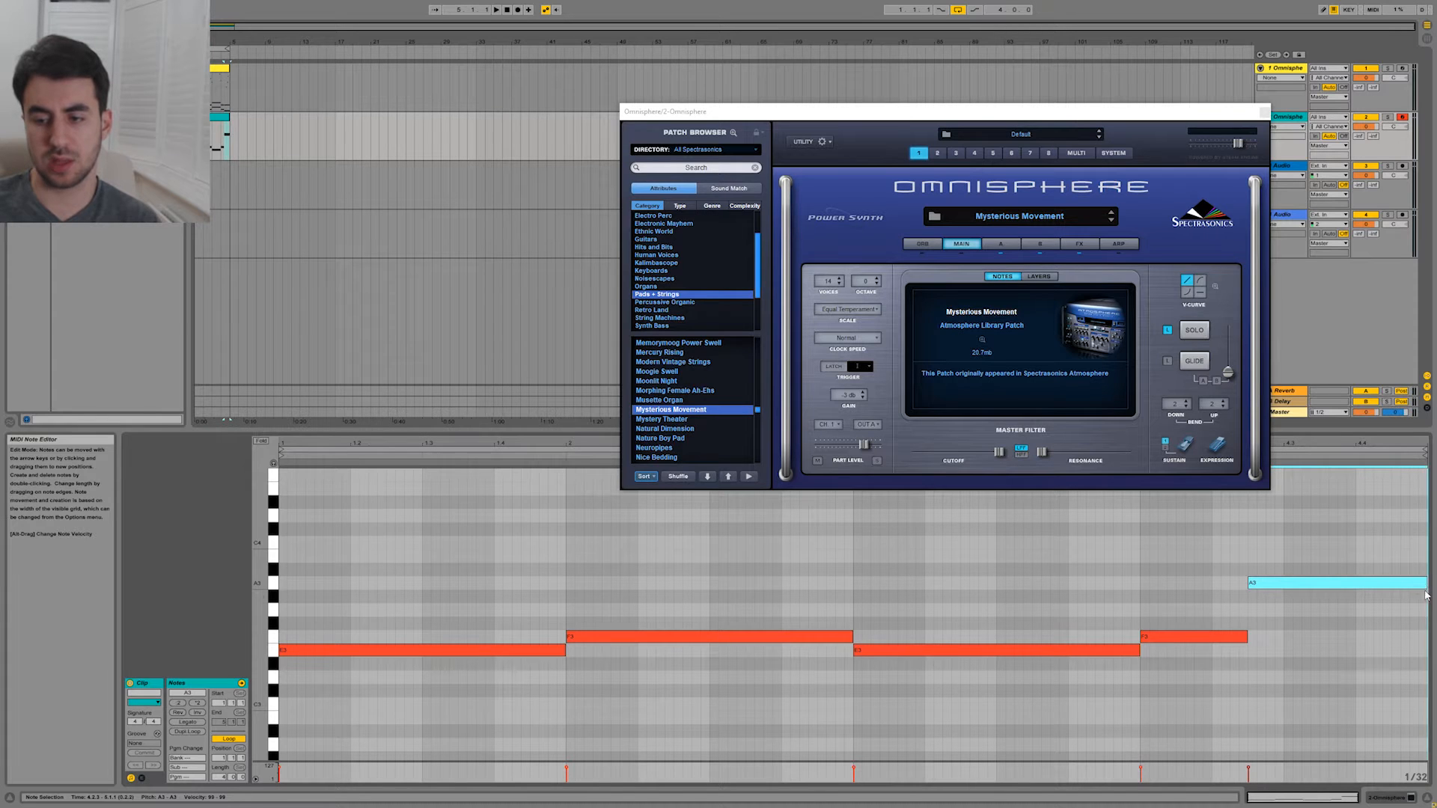
{"action": "left_click", "coordinate": [1374, 565]}
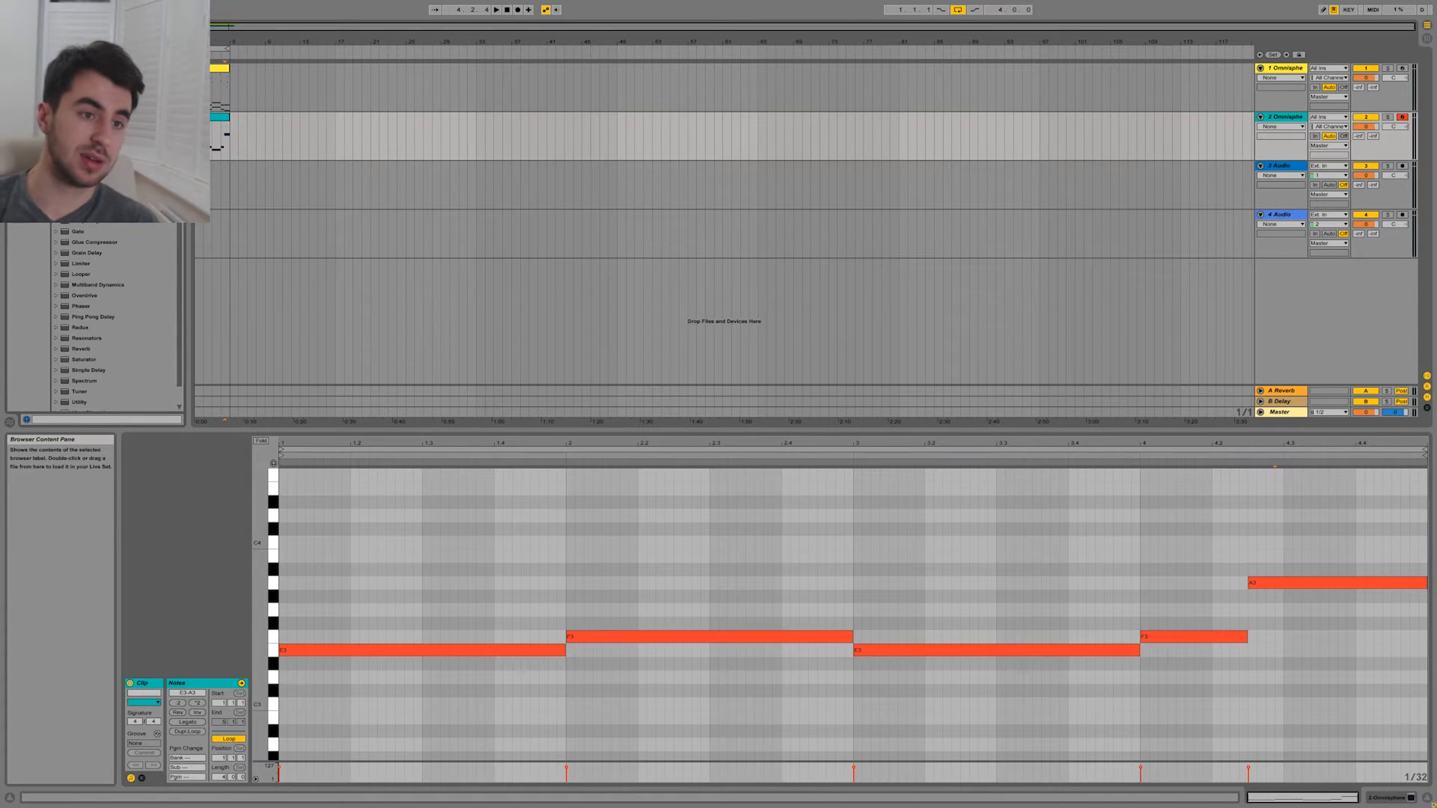
Add EQ Eight to the second track and turn band 4 into a high-cut filter at about 1.4 kHz.
{"action": "left_click_drag", "start_coordinate": [84, 157], "coordinate": [258, 153]}
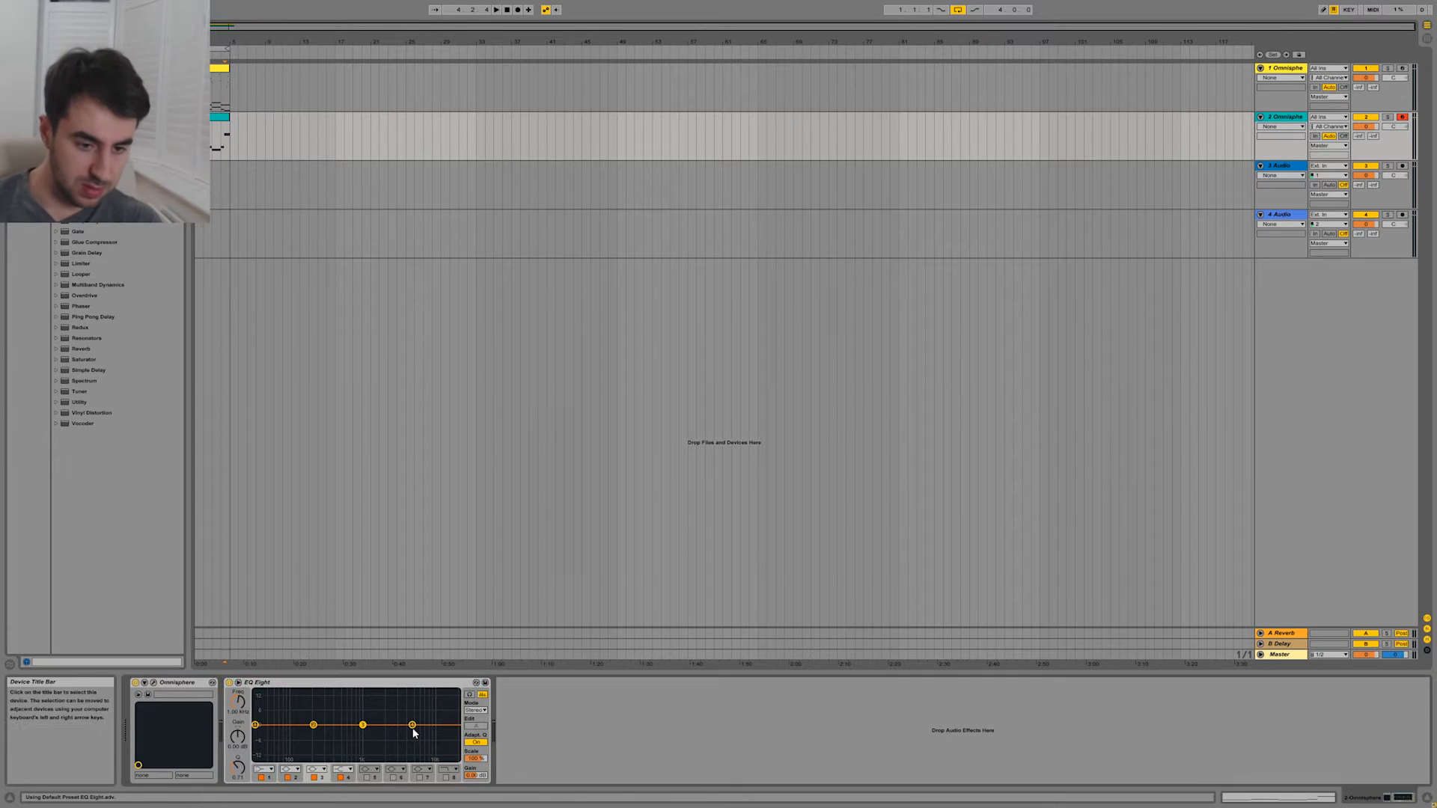
{"action": "left_click_drag", "start_coordinate": [412, 725], "coordinate": [372, 726]}
{"action": "left_click", "coordinate": [344, 769]}
{"action": "left_click", "coordinate": [343, 766]}
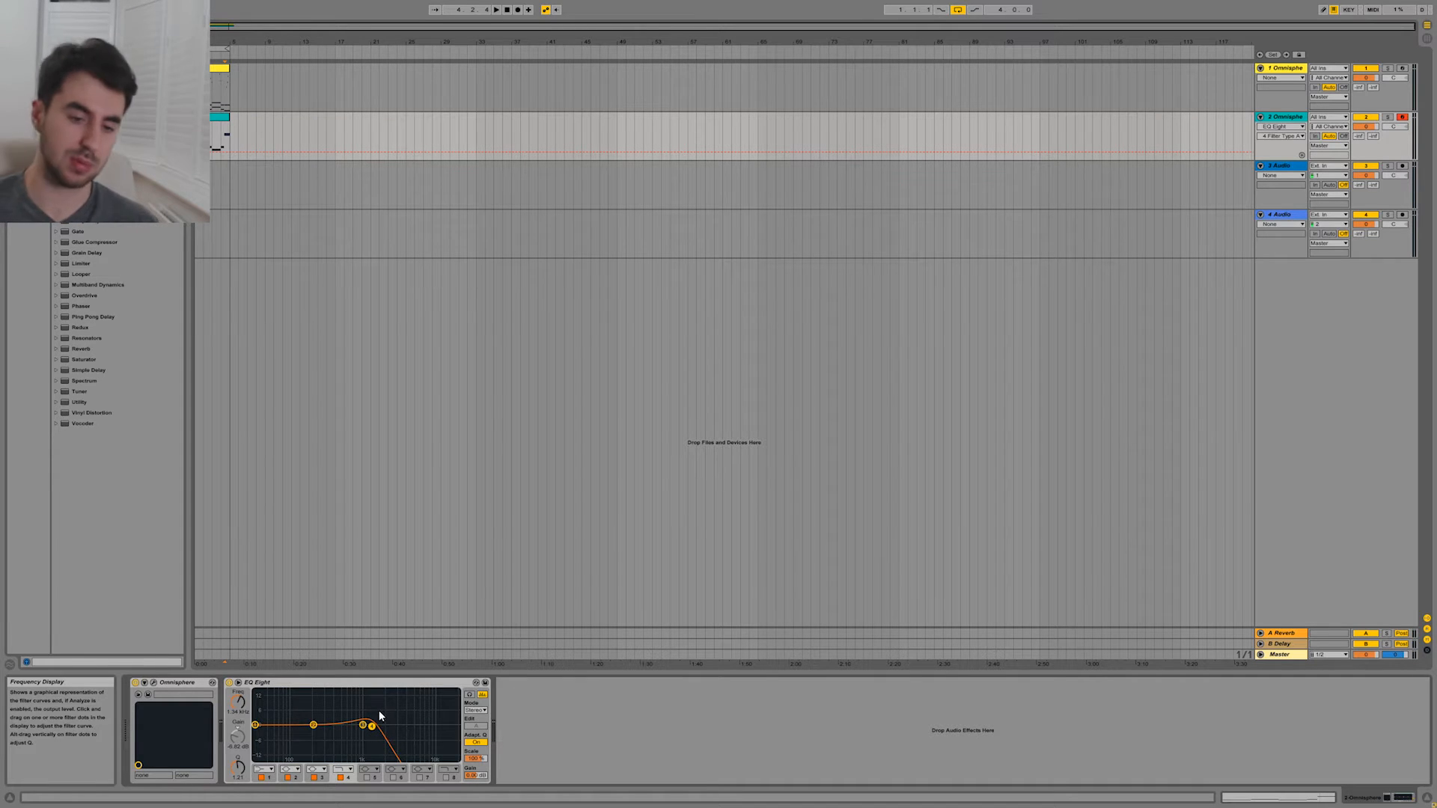
Load Omnisphere on a third MIDI track and choose the Melodic Digital Crush patch from the Synth Pluck category.
{"action": "left_click", "coordinate": [28, 93]}
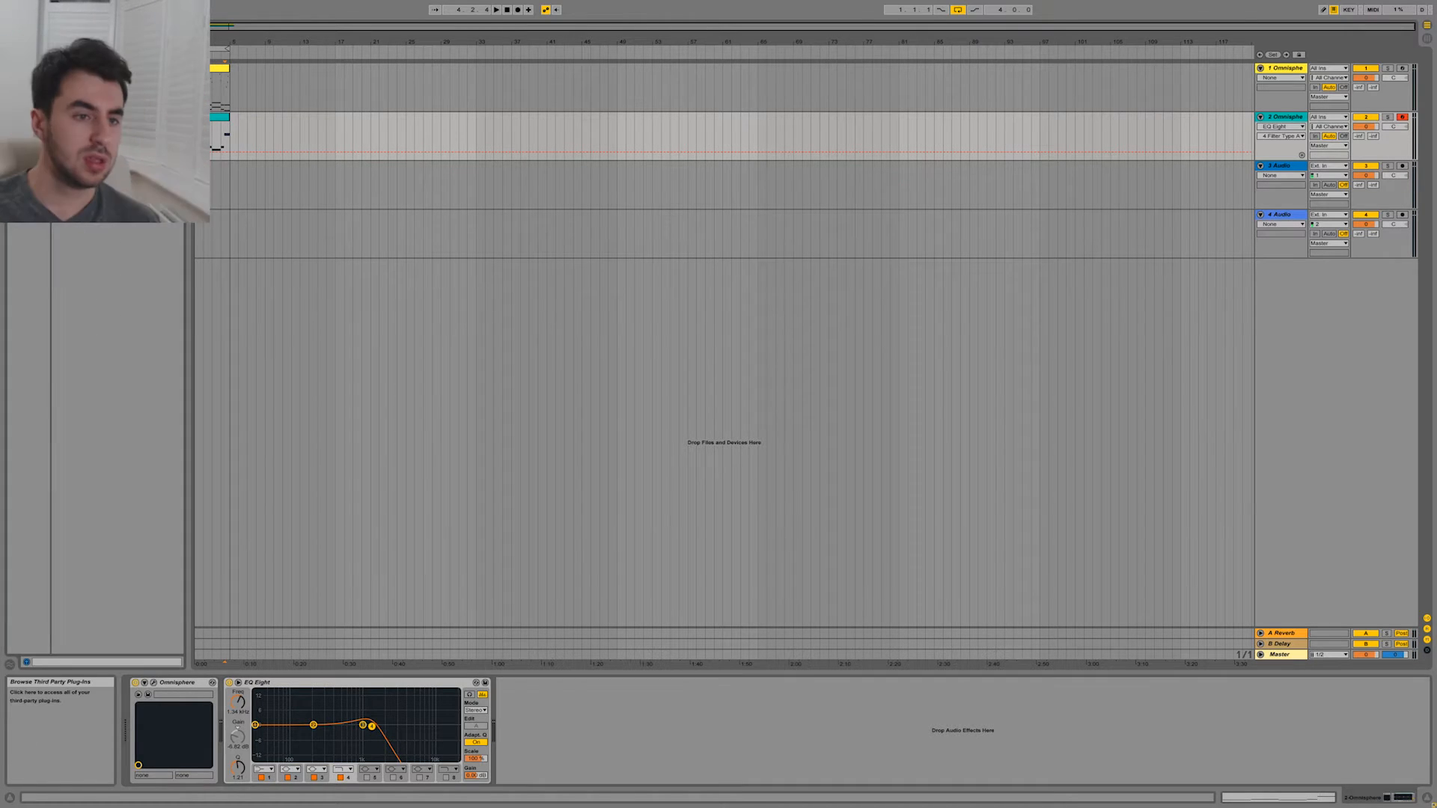
{"action": "left_click_drag", "start_coordinate": [86, 50], "coordinate": [563, 283]}
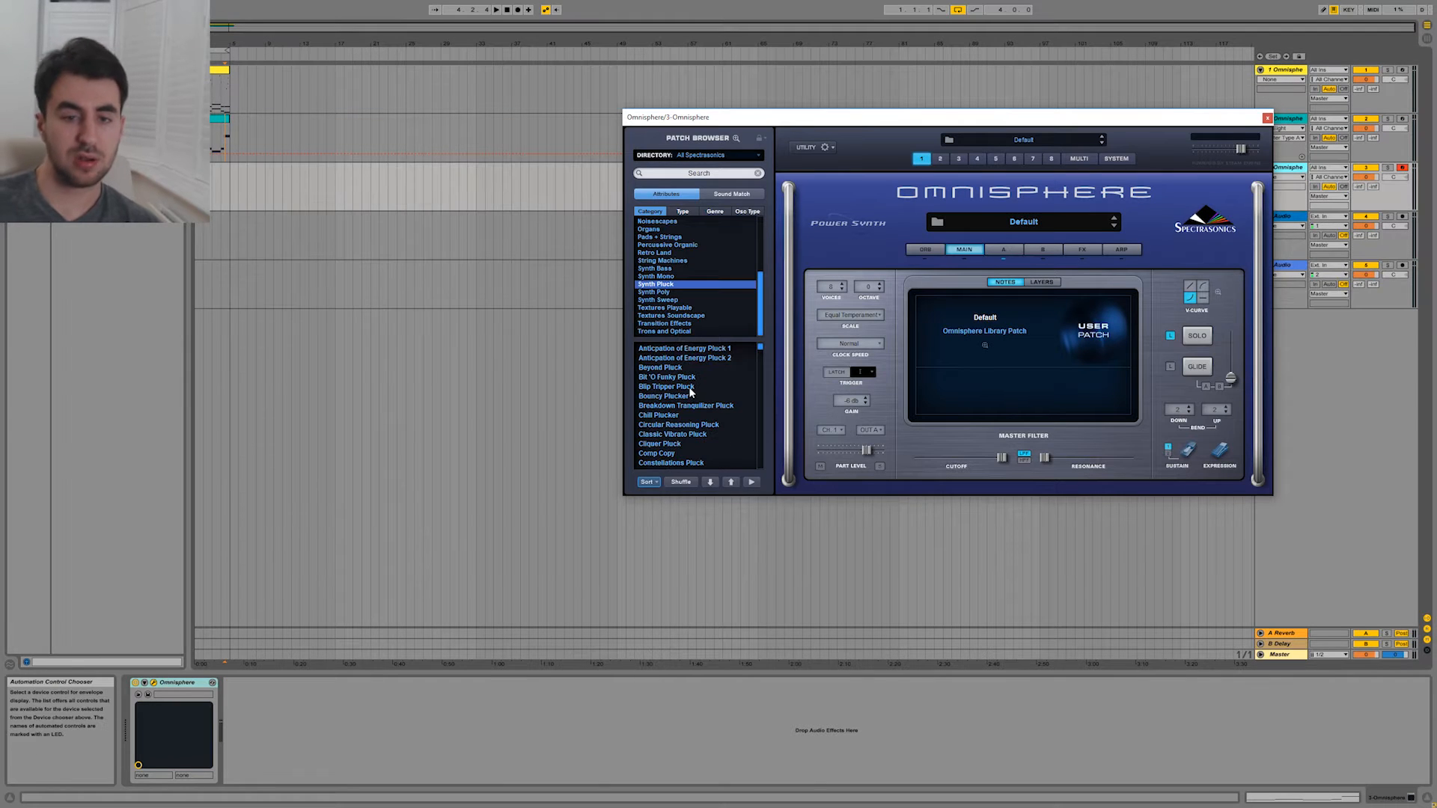
{"action": "scroll", "coordinate": [703, 412], "scroll_direction": "down", "scroll_amount": 6}
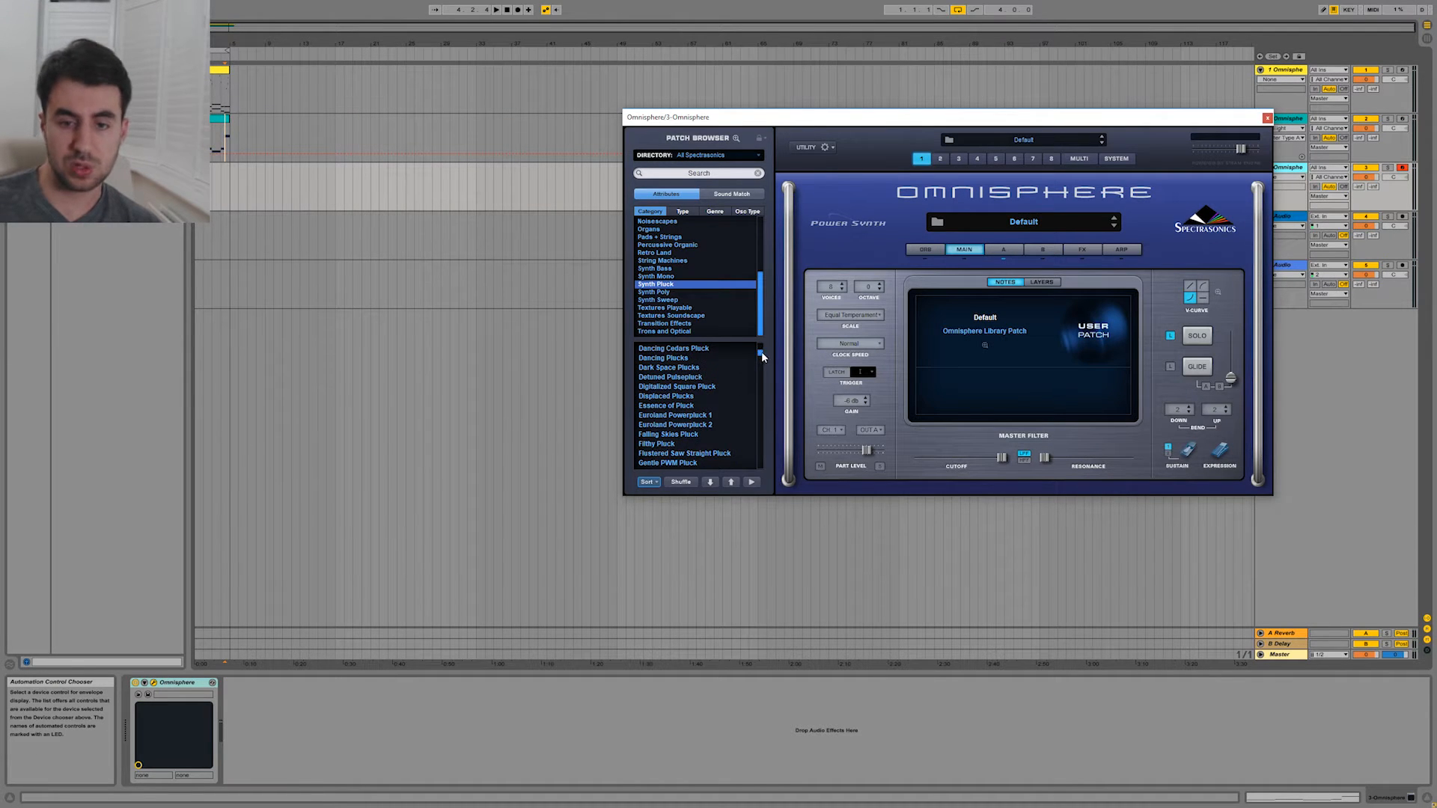
{"action": "left_click_drag", "start_coordinate": [762, 353], "coordinate": [738, 405]}
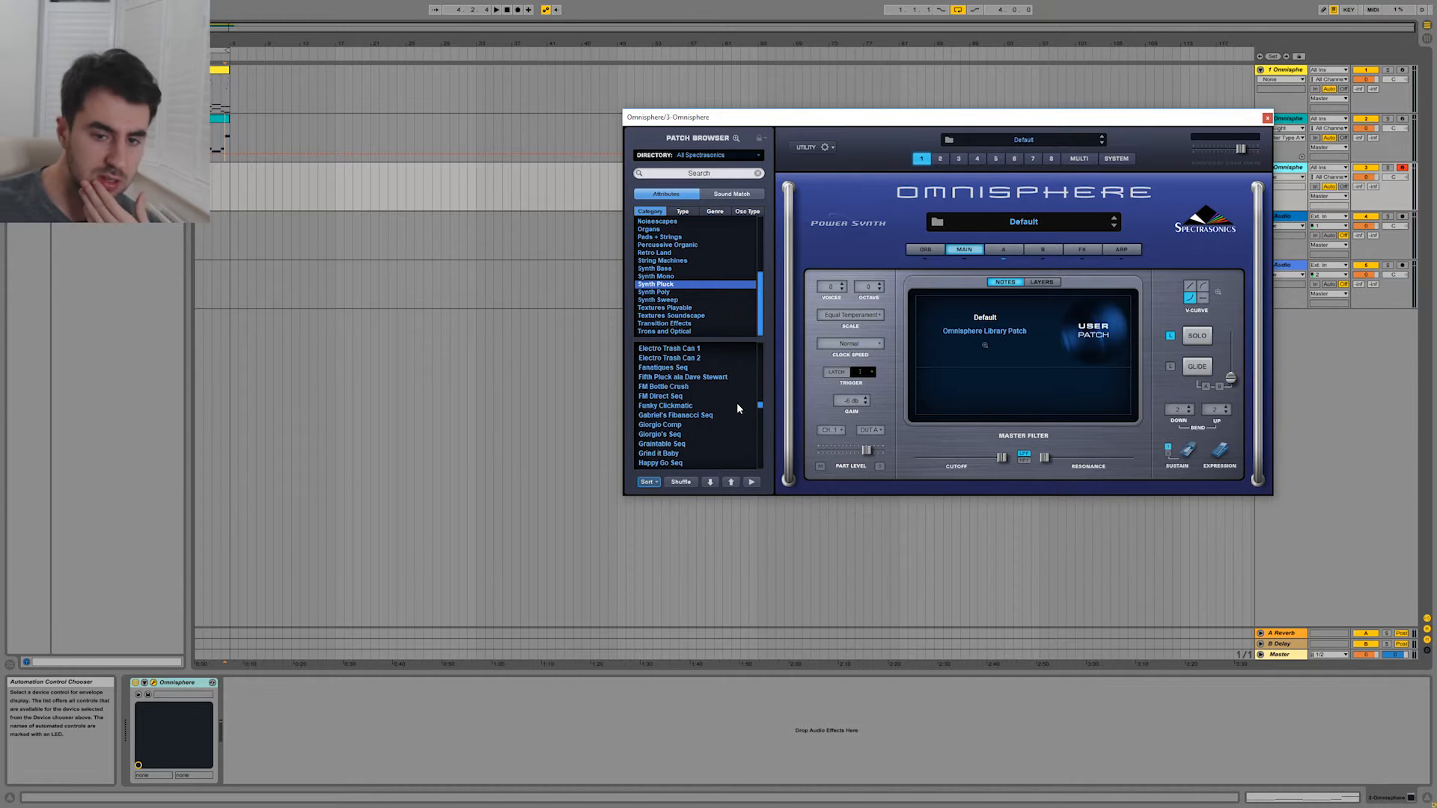
{"action": "scroll", "coordinate": [719, 407], "scroll_direction": "down", "scroll_amount": 5}
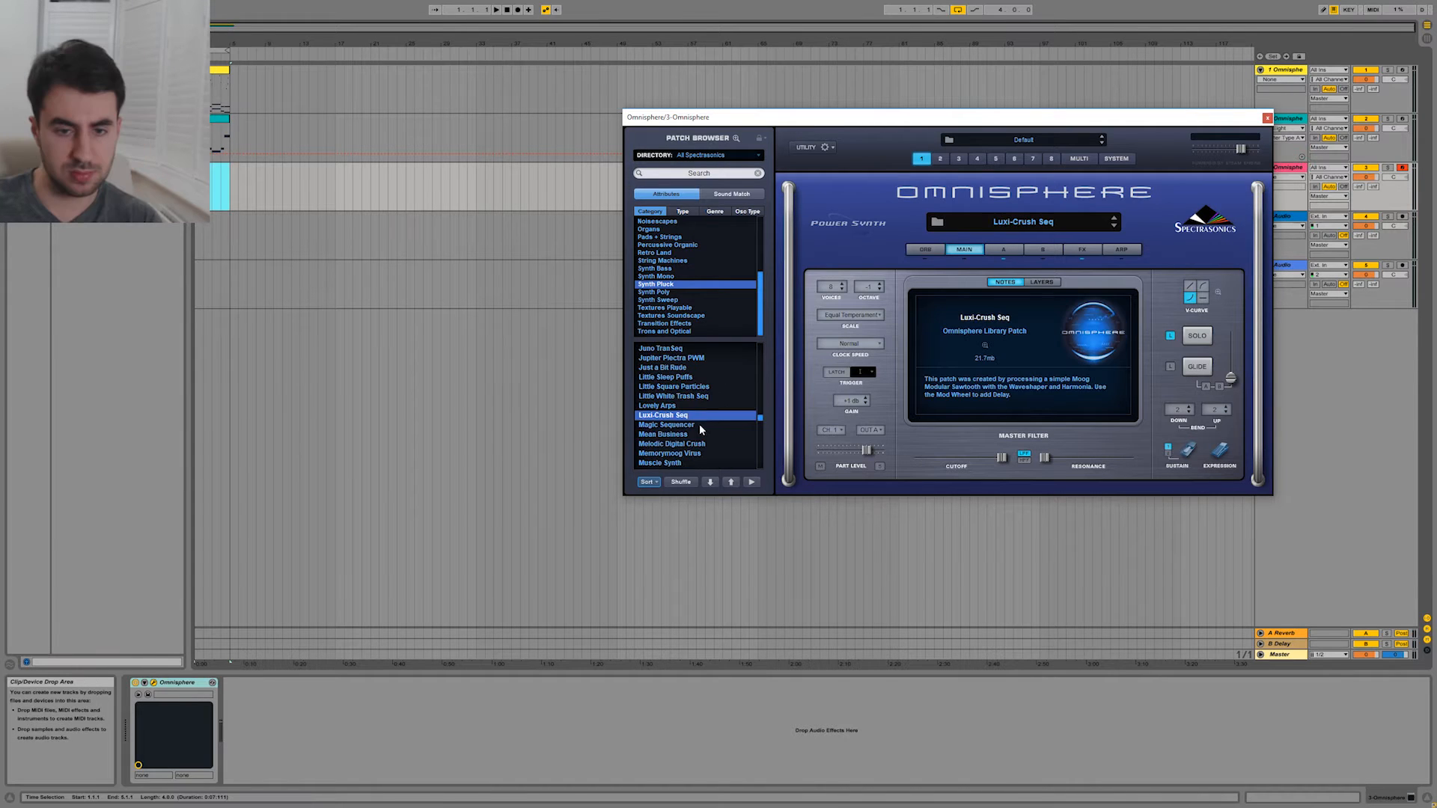
{"action": "scroll", "coordinate": [700, 429], "scroll_direction": "down", "scroll_amount": 2}
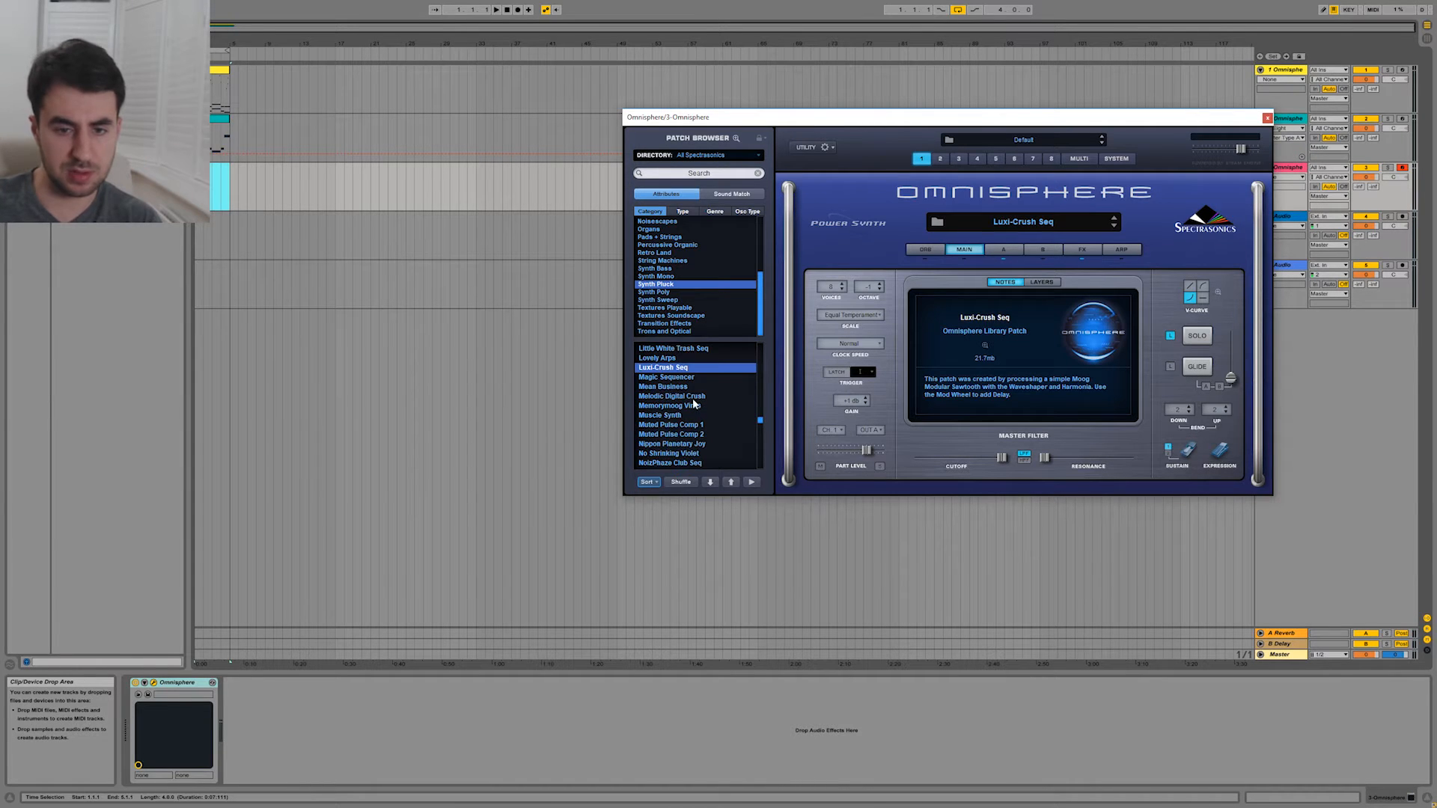
{"action": "left_click", "coordinate": [698, 398]}
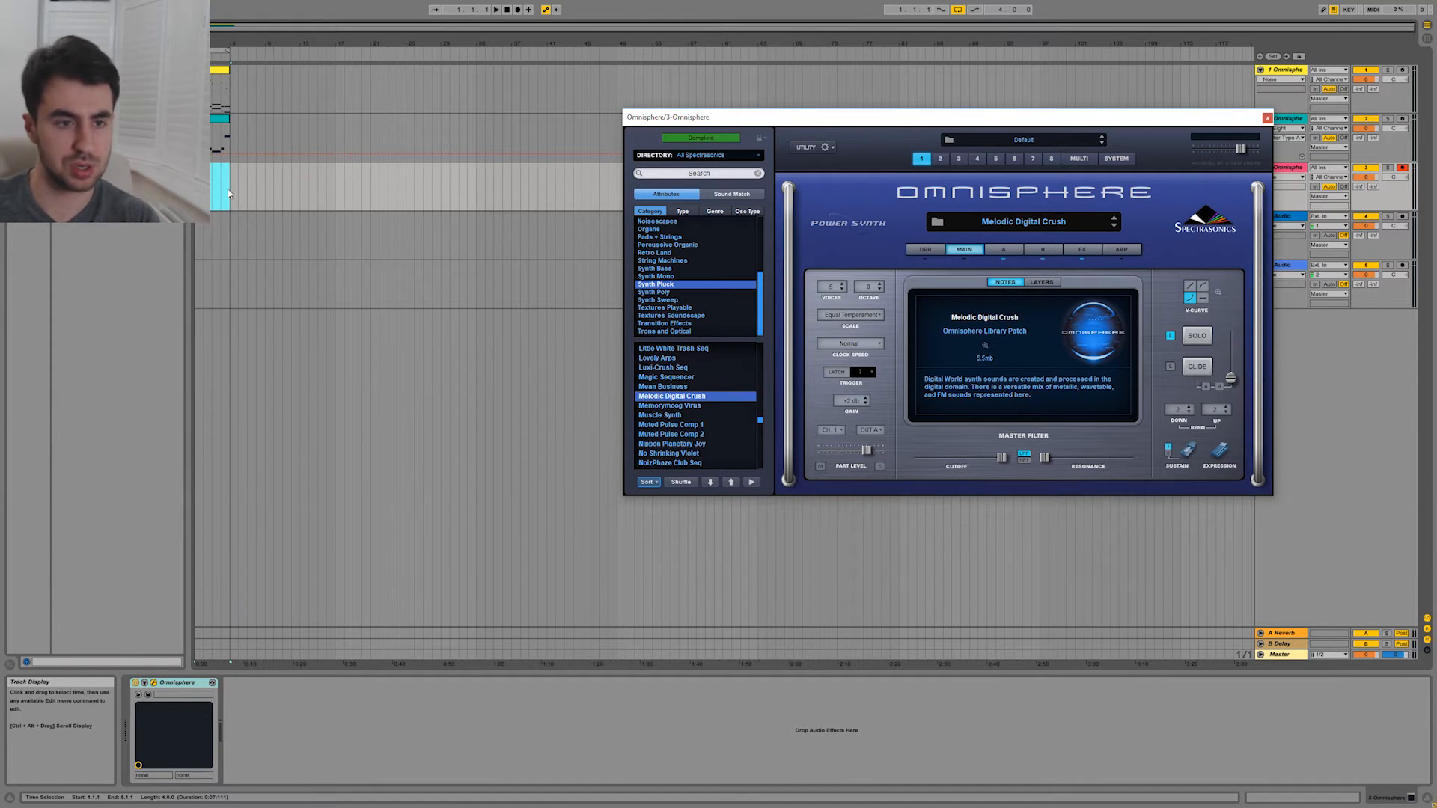
Create a four-bar MIDI clip on the third track and place short E5 notes at 1.1.1 and 1.3.1.
{"action": "key", "text": "ctrl+shift+m"}
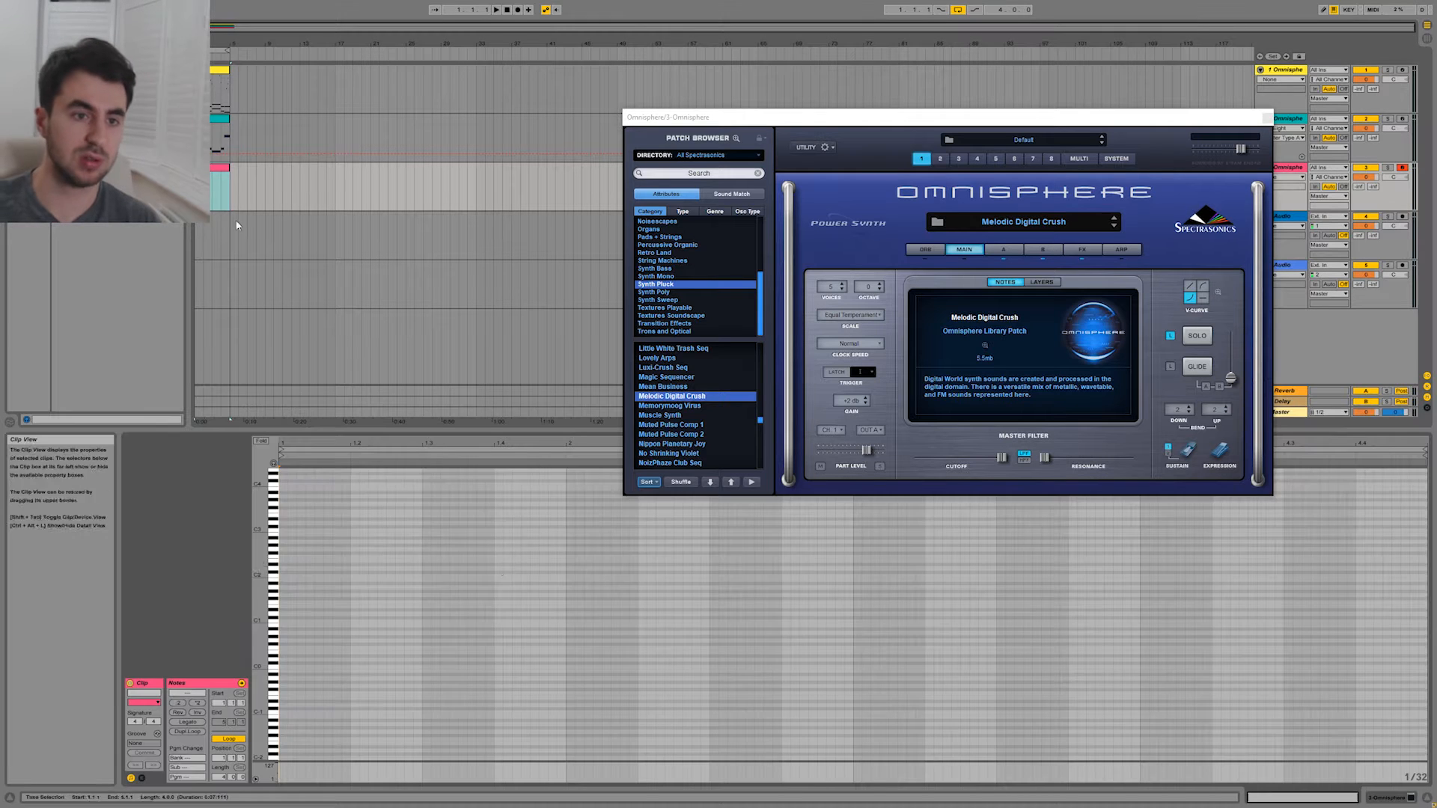
{"action": "scroll", "coordinate": [286, 504], "scroll_direction": "up", "scroll_amount": 1}
{"action": "double_click", "coordinate": [285, 505]}
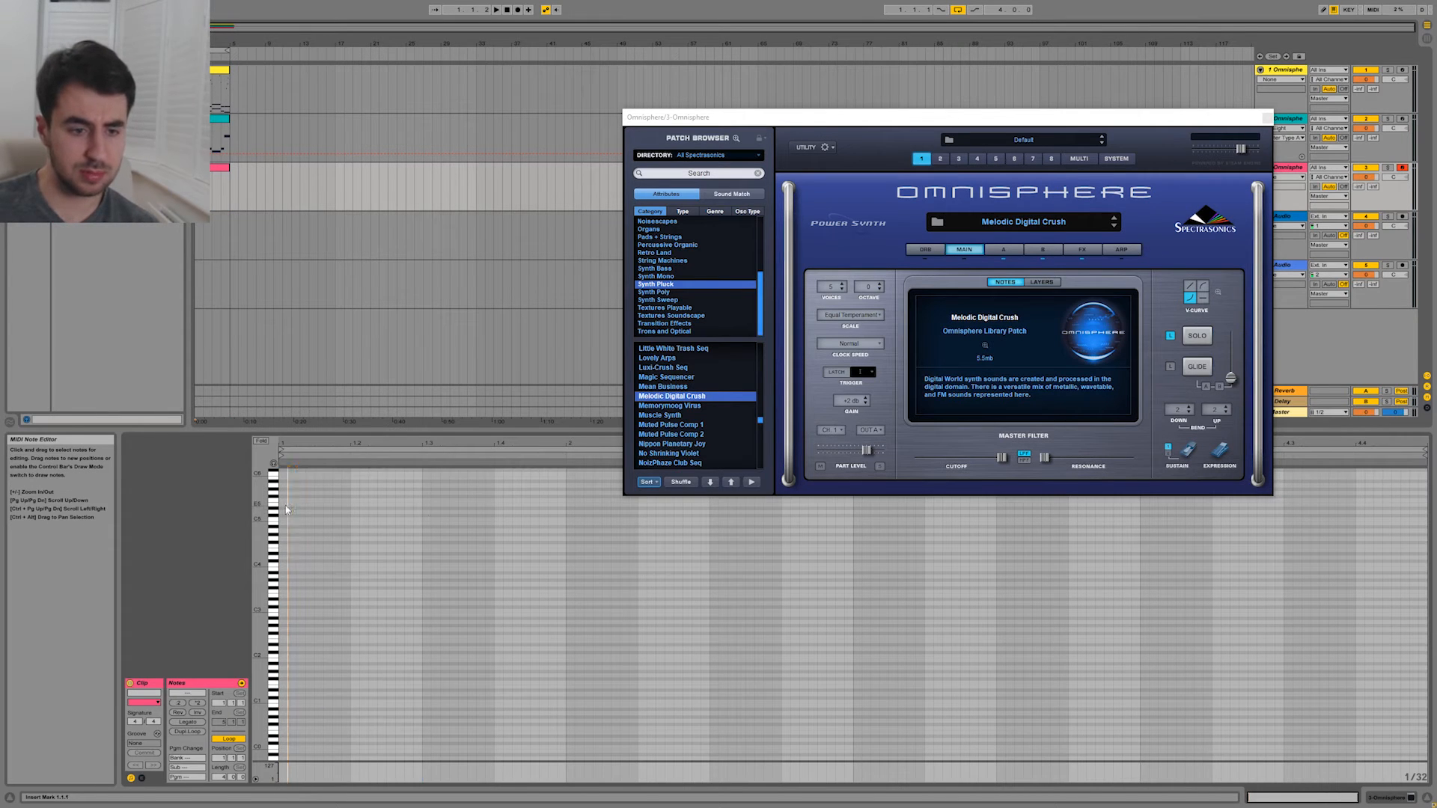
{"action": "double_click", "coordinate": [428, 509]}
{"action": "left_click_drag", "start_coordinate": [428, 511], "coordinate": [428, 508]}
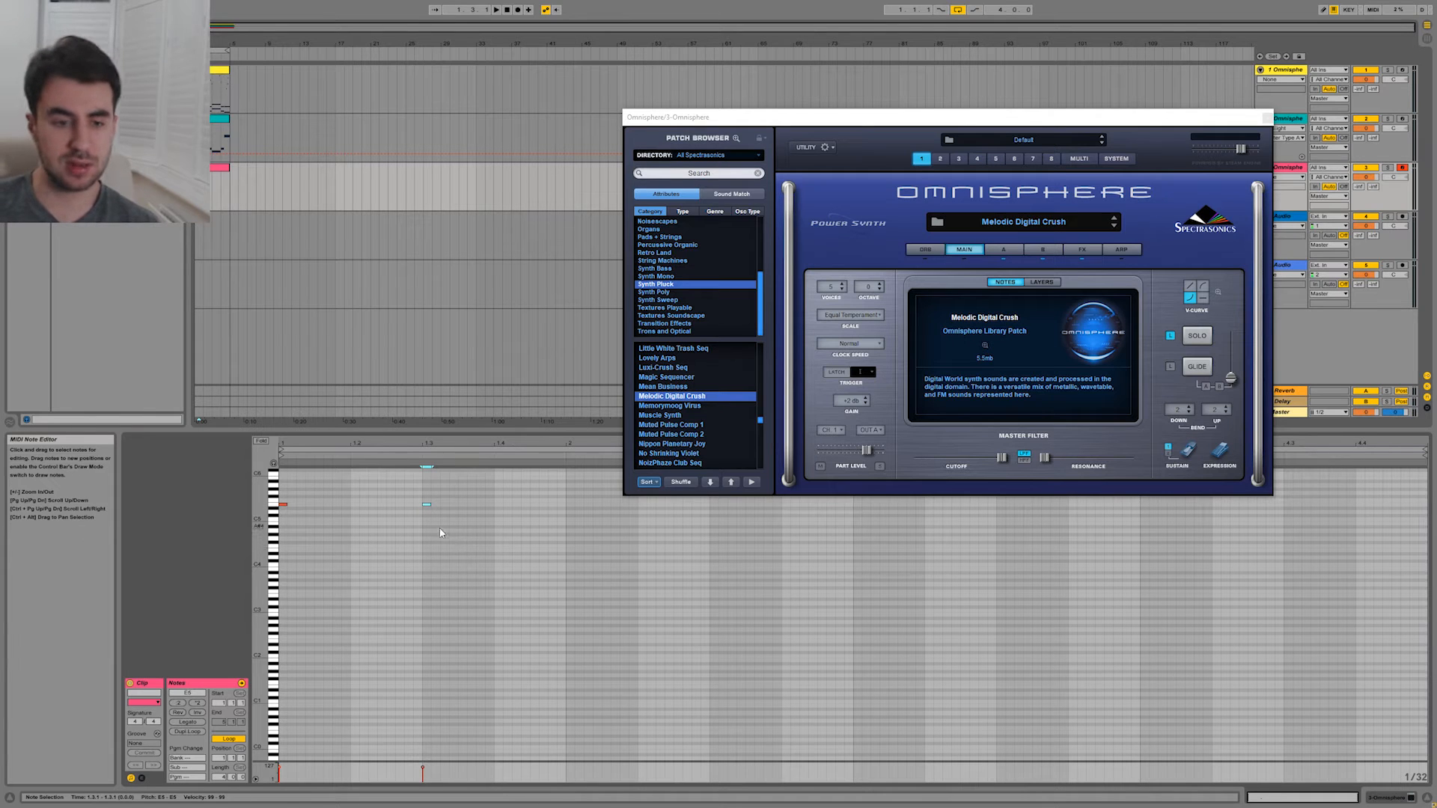
{"action": "left_click_drag", "start_coordinate": [472, 534], "coordinate": [286, 481]}
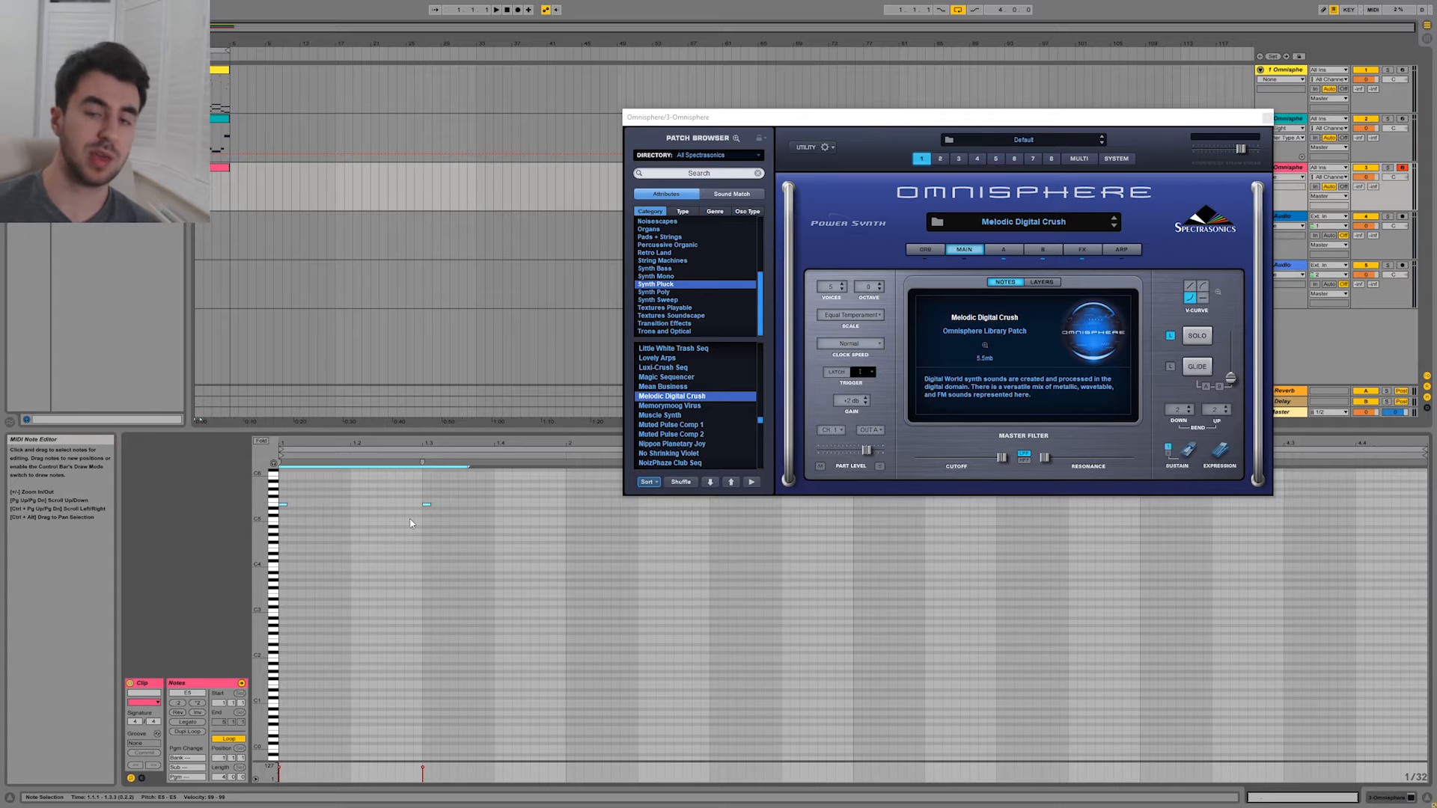
Continue the pluck phrase with short notes G4 at 1.4.2, F5 at 2.1.1 and 2.3.1, and C5 at 2.4.2.
{"action": "double_click", "coordinate": [525, 505]}
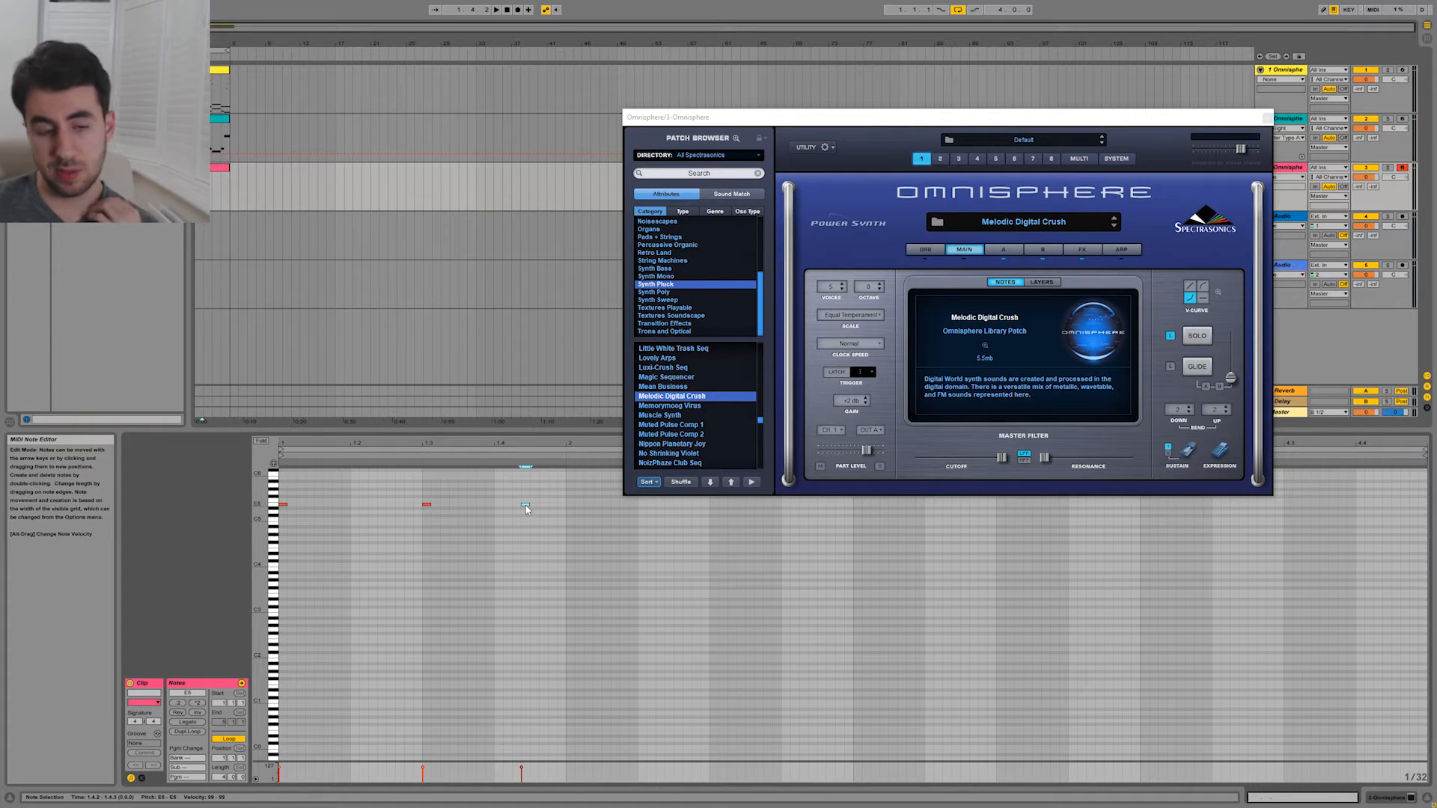
{"action": "left_click_drag", "start_coordinate": [526, 509], "coordinate": [717, 547]}
{"action": "scroll", "coordinate": [540, 545], "scroll_direction": "up", "scroll_amount": 1}
{"action": "left_click", "coordinate": [551, 548]}
{"action": "left_click", "coordinate": [527, 585]}
{"action": "scroll", "coordinate": [744, 554], "scroll_direction": "up", "scroll_amount": 1}
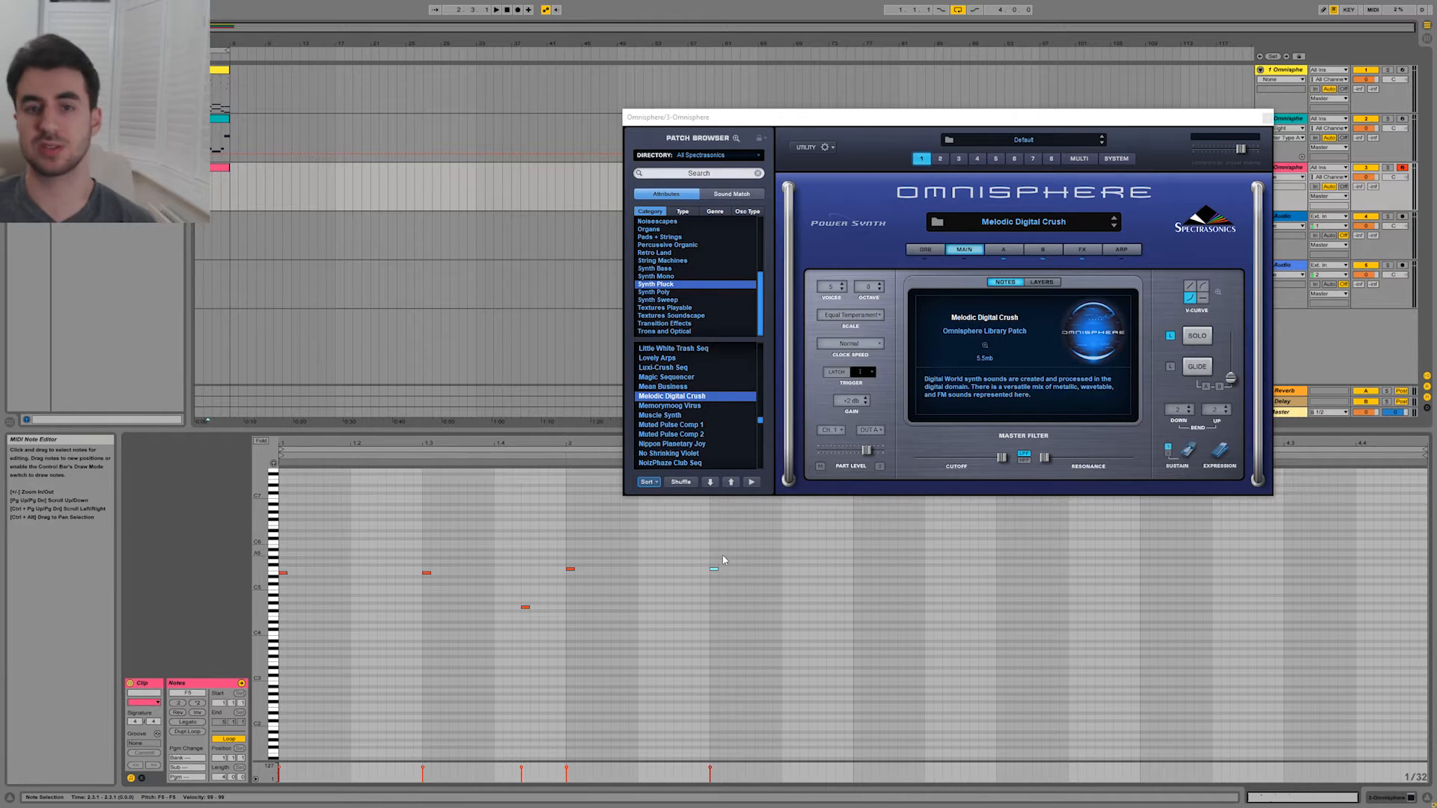
{"action": "left_click_drag", "start_coordinate": [714, 572], "coordinate": [816, 575]}
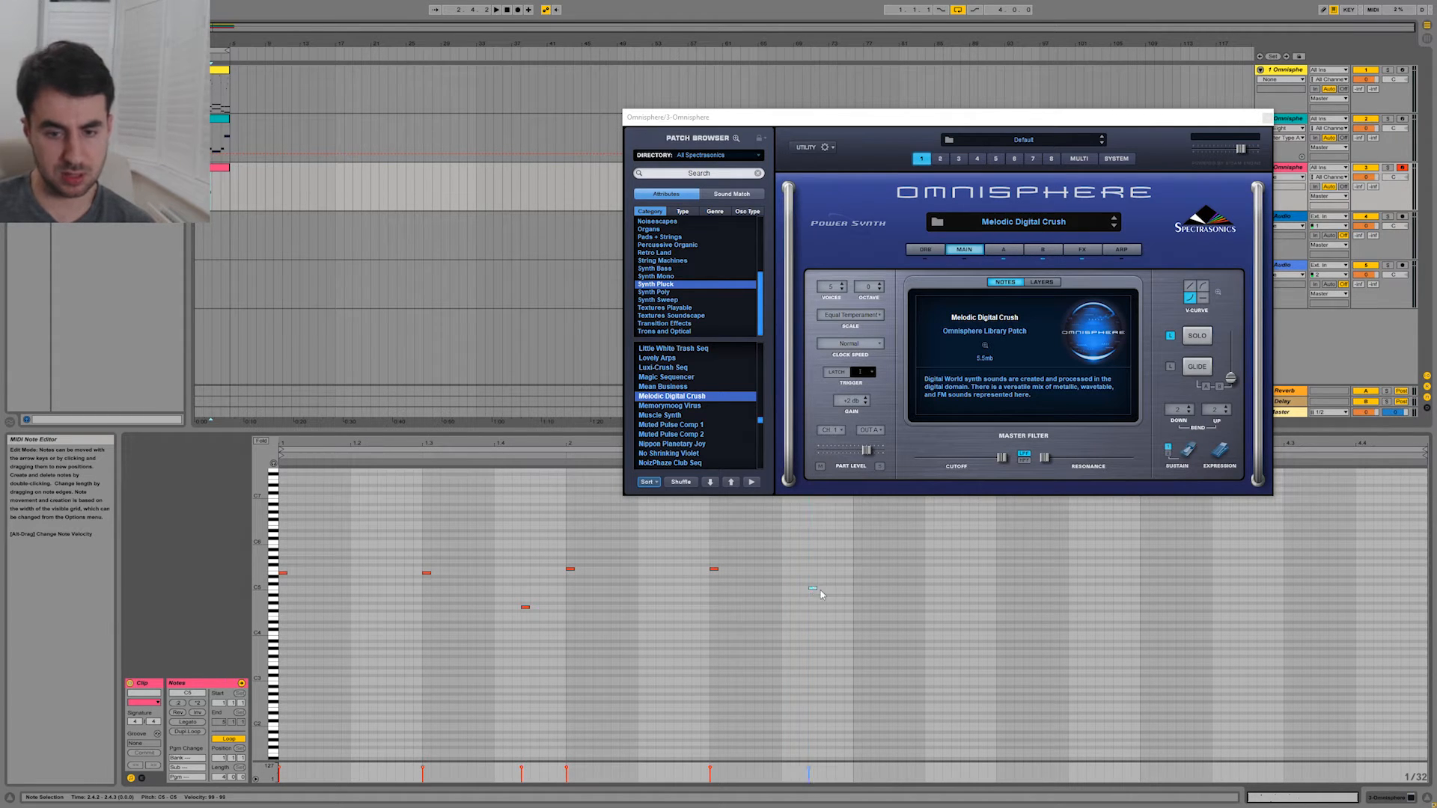
Duplicate the two-bar pluck phrase and align the copy to fill bars 3 and 4.
{"action": "key", "text": "ctrl+a"}
{"action": "key", "text": "ctrl+d"}
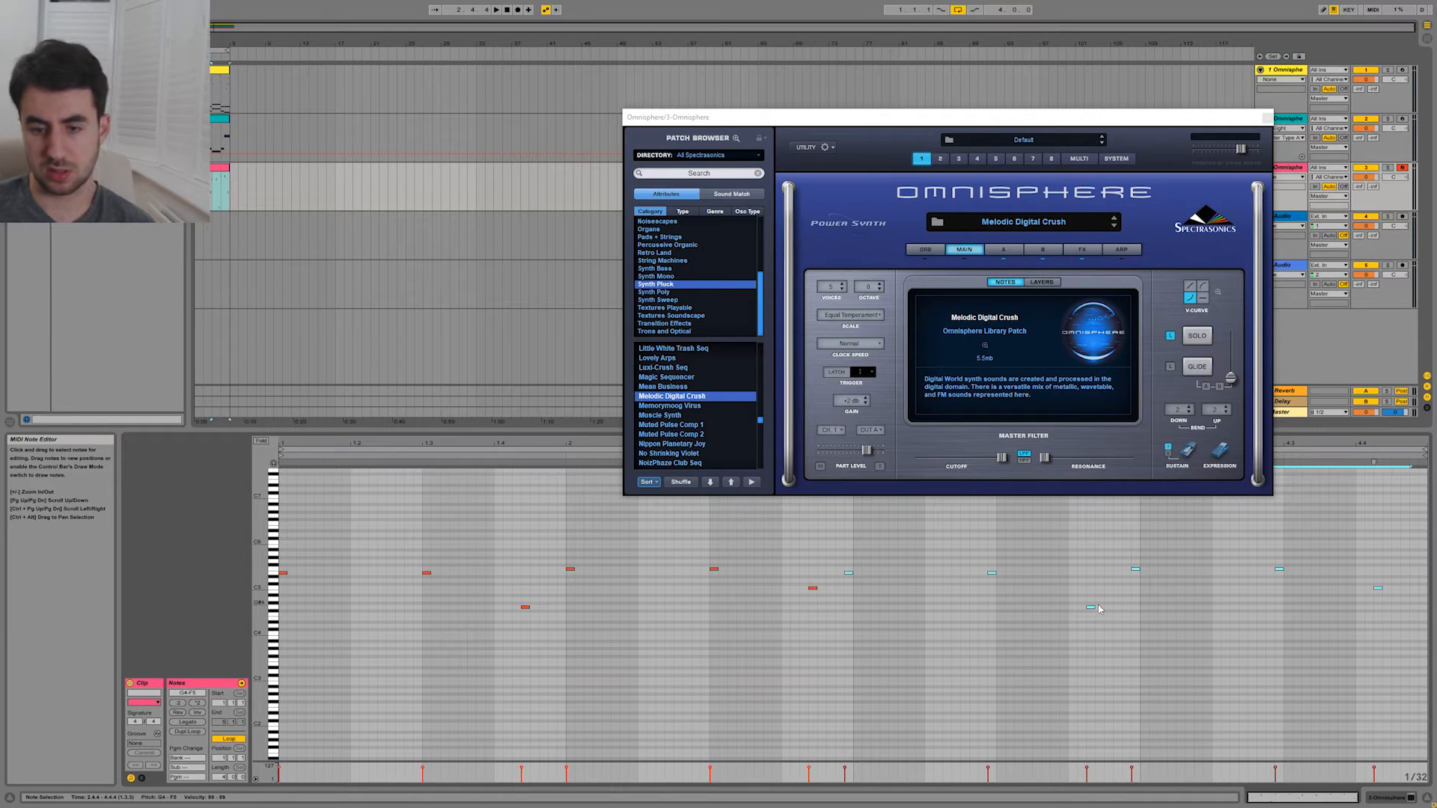
{"action": "key", "text": "Right"}
{"action": "left_click", "coordinate": [1387, 589]}
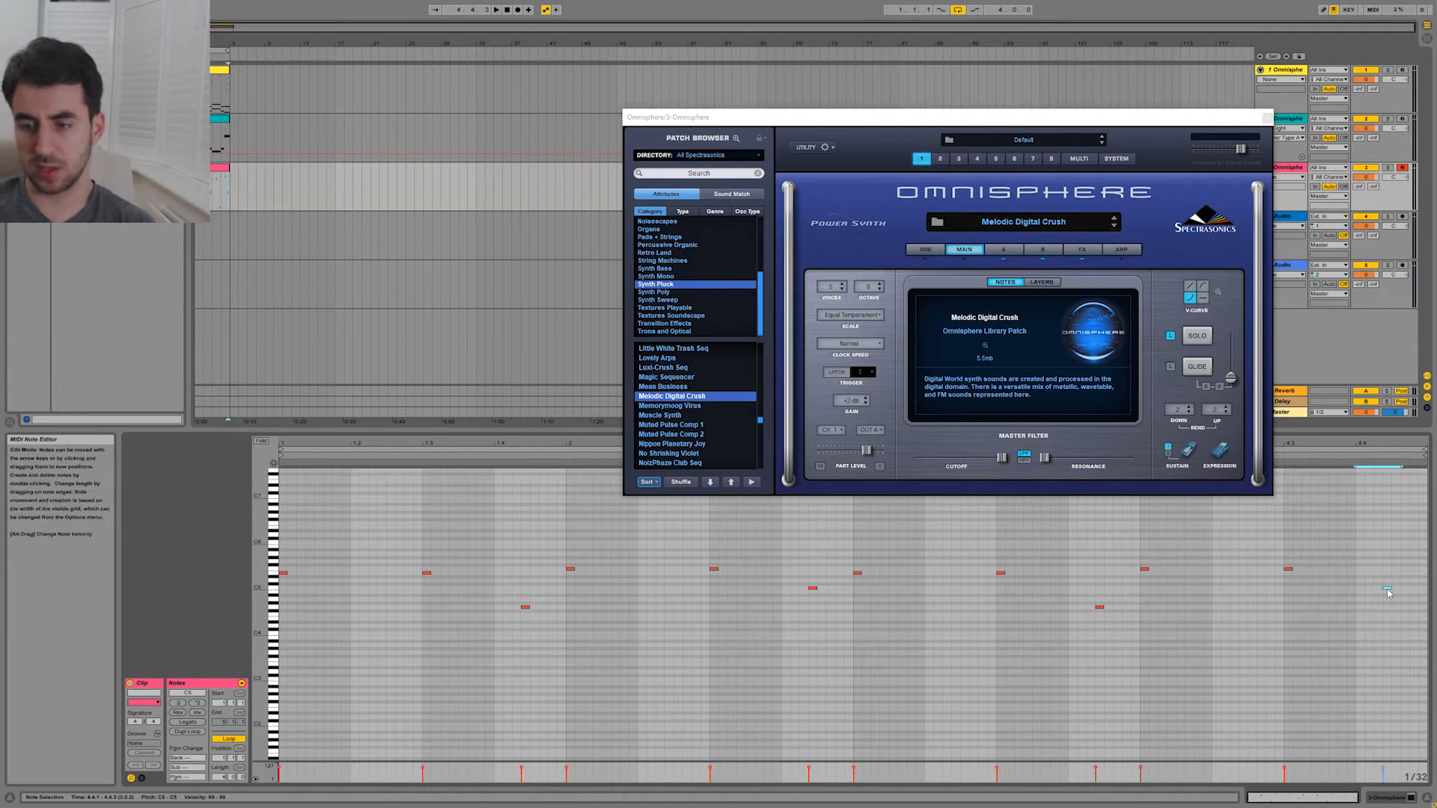
{"action": "left_click", "coordinate": [1288, 569]}
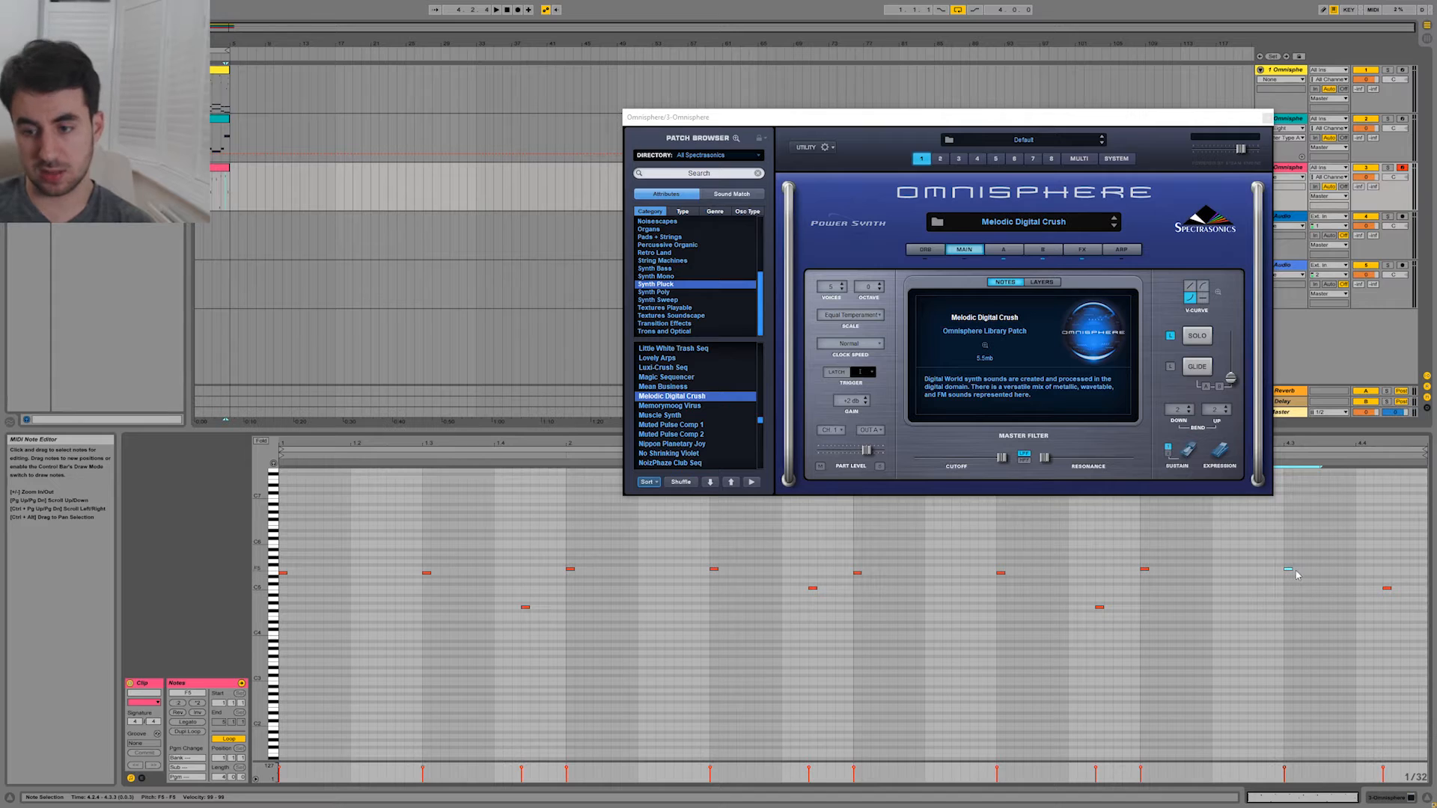
{"action": "left_click_drag", "start_coordinate": [1247, 559], "coordinate": [1406, 689]}
{"action": "left_click_drag", "start_coordinate": [1384, 662], "coordinate": [1363, 581]}
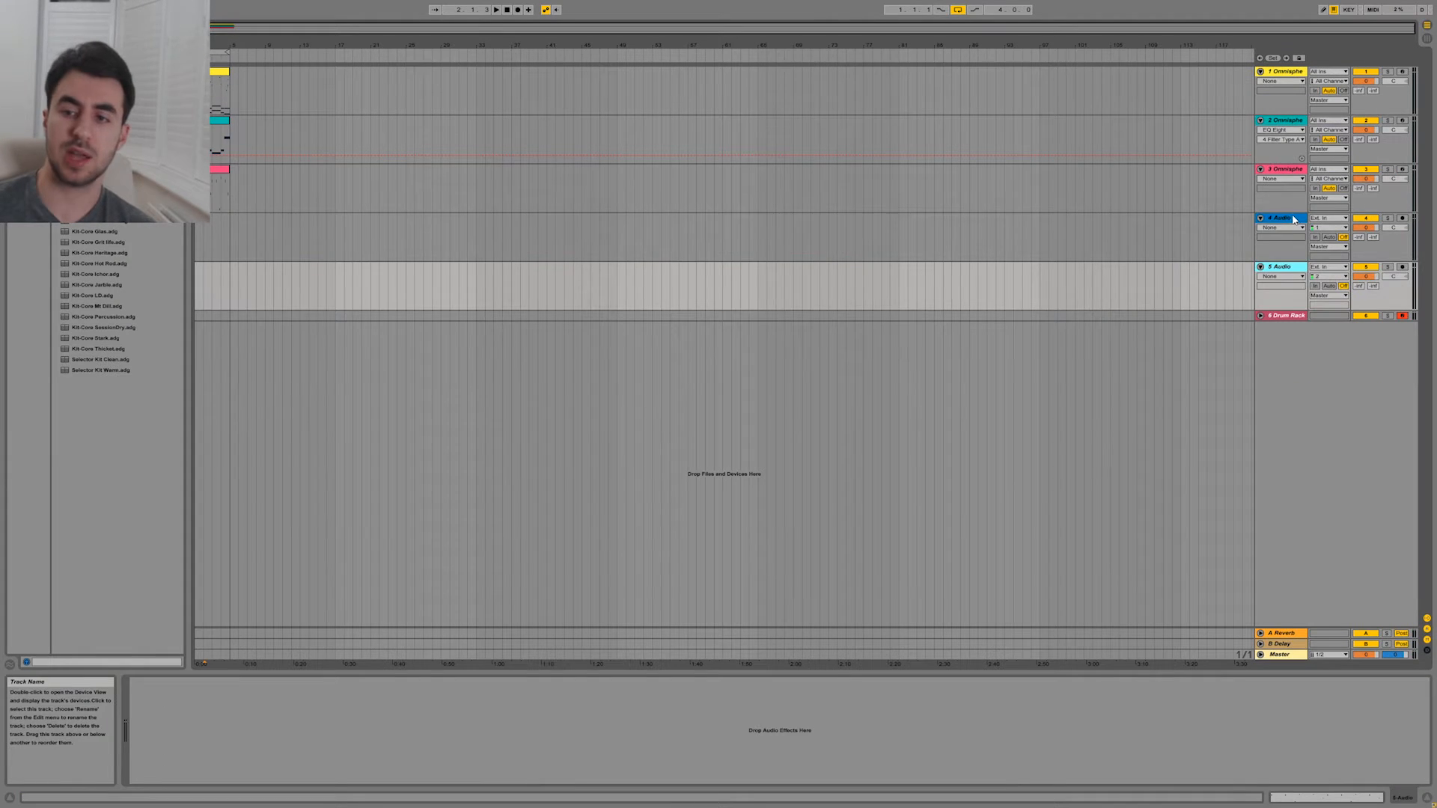
Delete the two empty audio tracks and make the Drum Rack track taller.
{"action": "left_click_drag", "start_coordinate": [304, 284], "coordinate": [305, 300]}
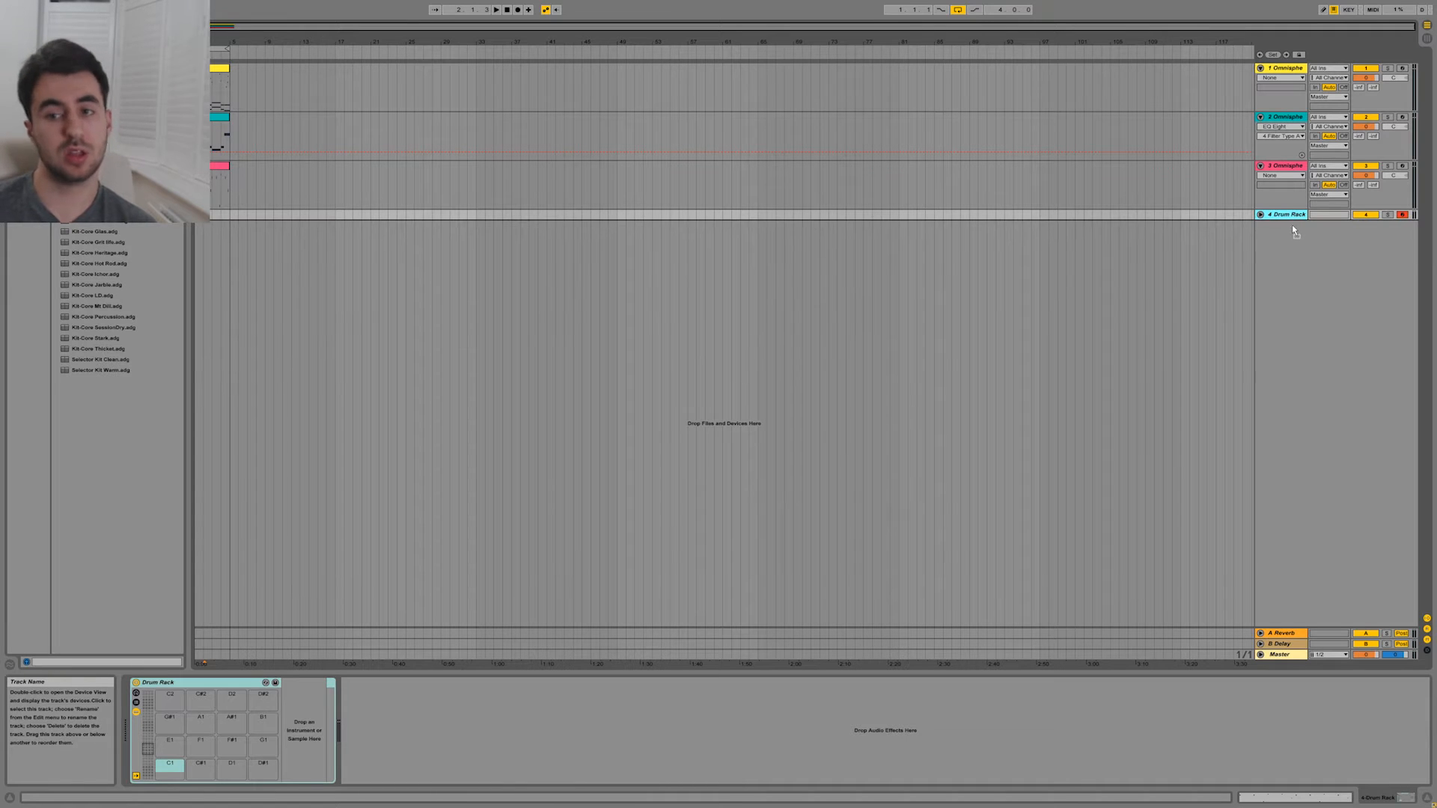
{"action": "left_click_drag", "start_coordinate": [1294, 217], "coordinate": [1295, 305]}
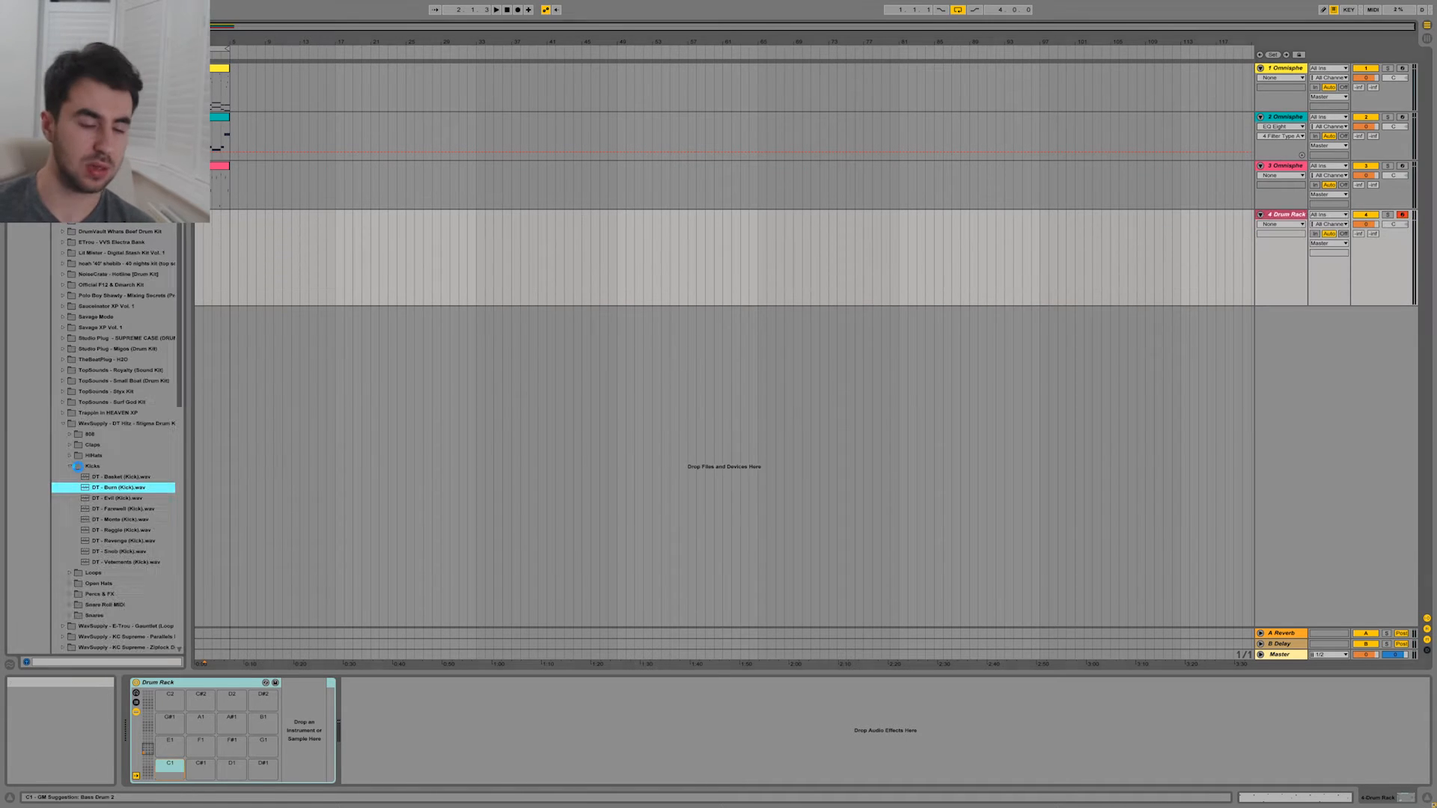
Load the DT - Burn kick onto Drum Rack pad C1 and the DT - Stop hi-hat onto pad C#2.
{"action": "double_click", "coordinate": [84, 487]}
{"action": "left_click", "coordinate": [70, 467]}
{"action": "left_click", "coordinate": [70, 456]}
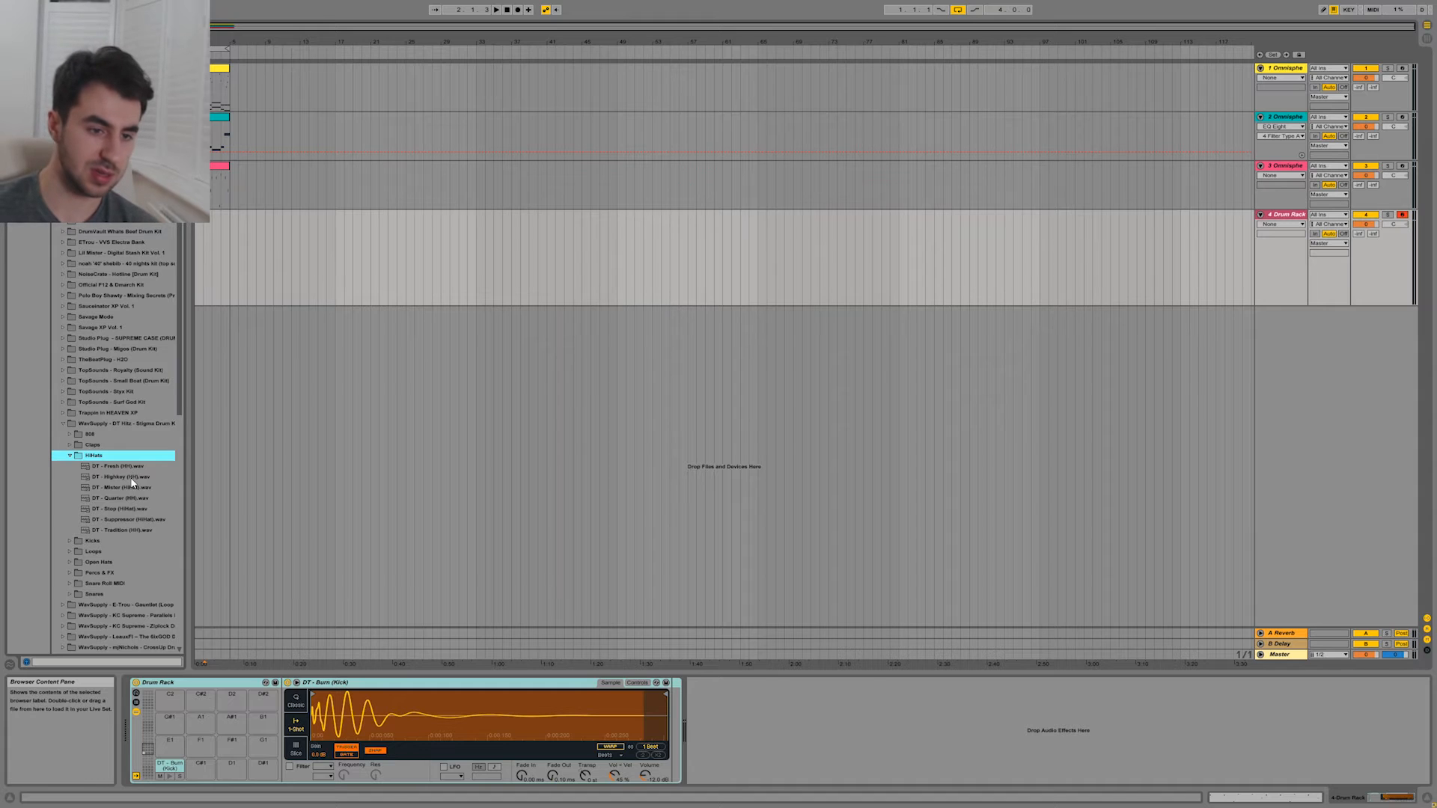
{"action": "left_click", "coordinate": [131, 509]}
{"action": "left_click_drag", "start_coordinate": [131, 510], "coordinate": [193, 696]}
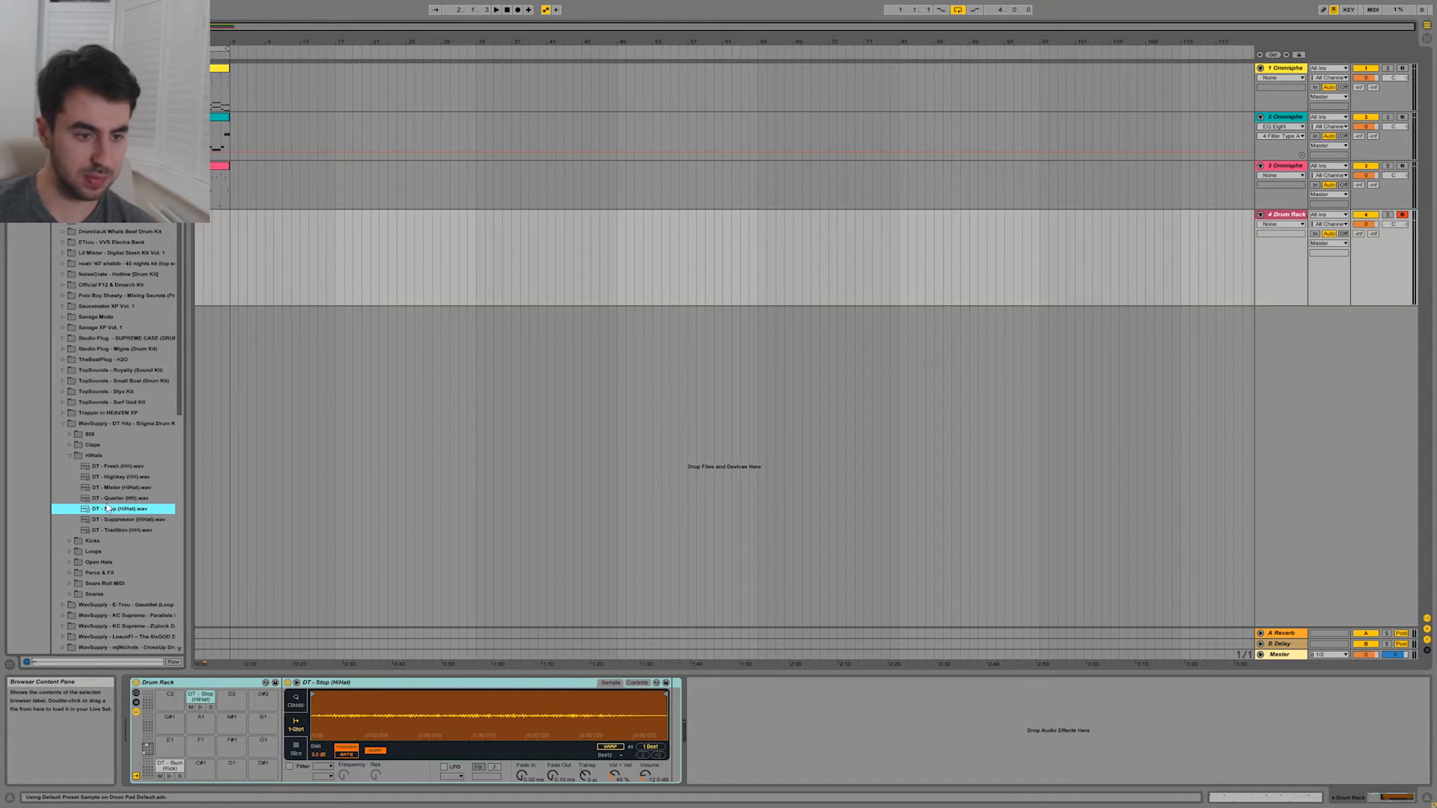
{"action": "left_click", "coordinate": [71, 457]}
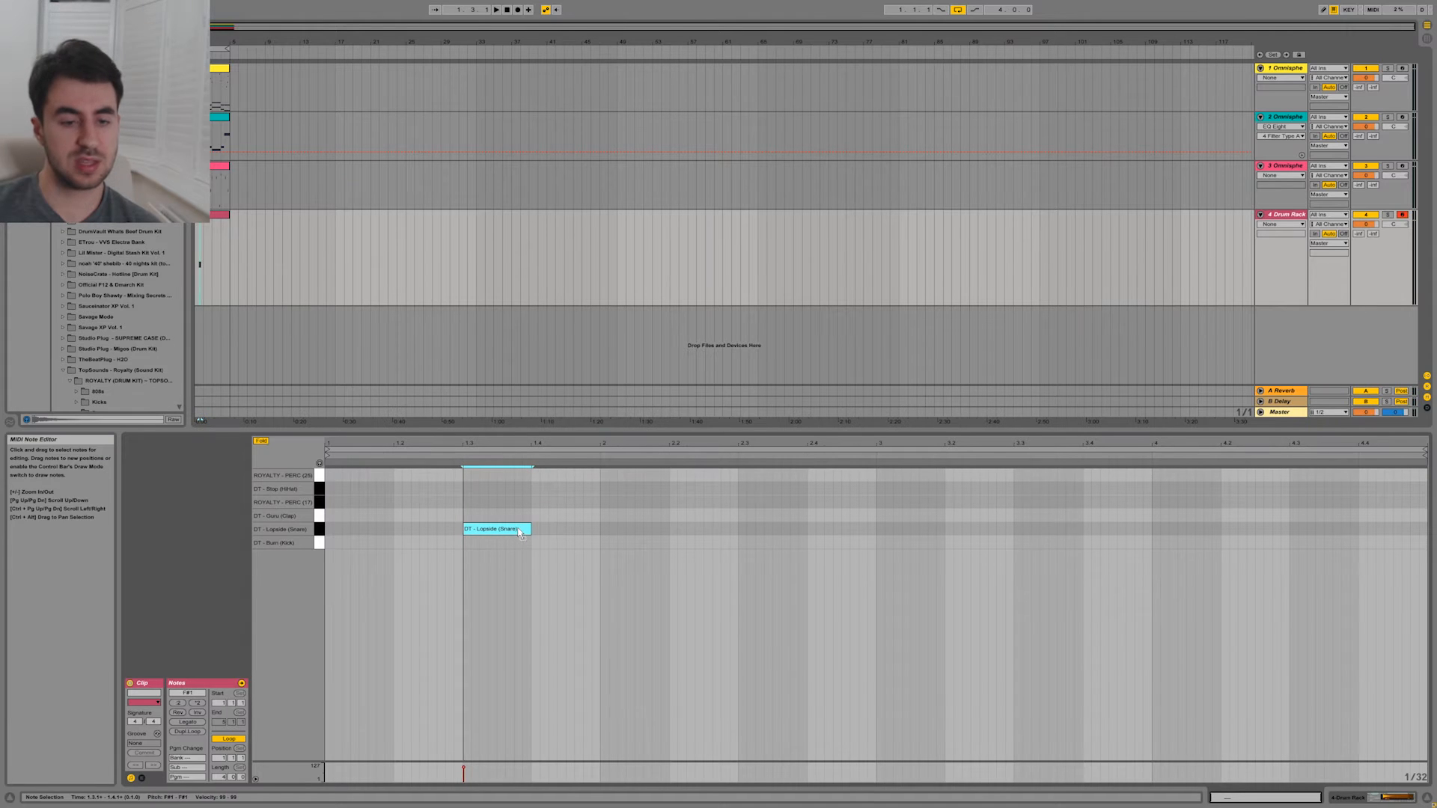
Place one-beat snare notes on the third beat of all four bars in the drum clip.
{"action": "left_click", "coordinate": [470, 539]}
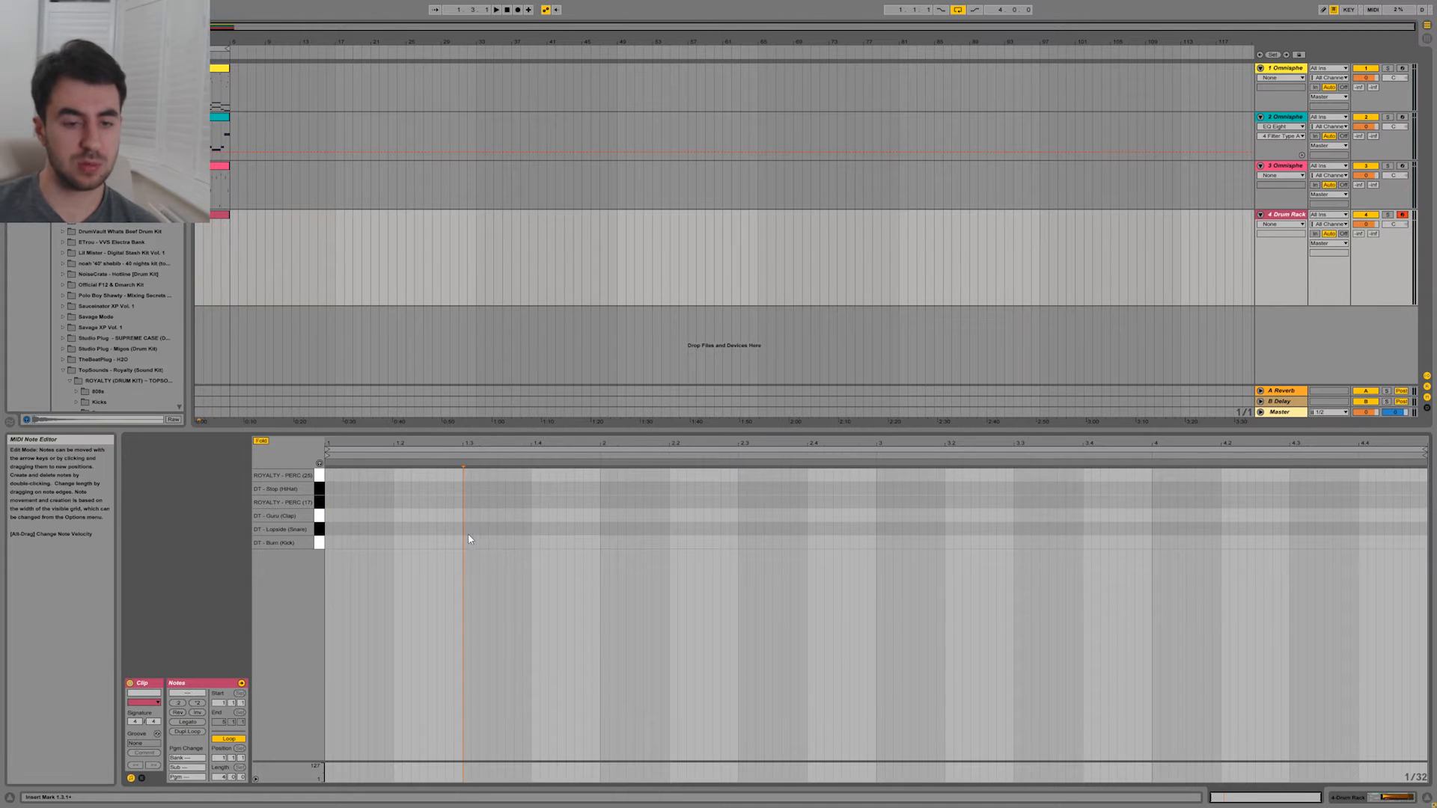
{"action": "double_click", "coordinate": [469, 529]}
{"action": "left_click_drag", "start_coordinate": [471, 530], "coordinate": [531, 529]}
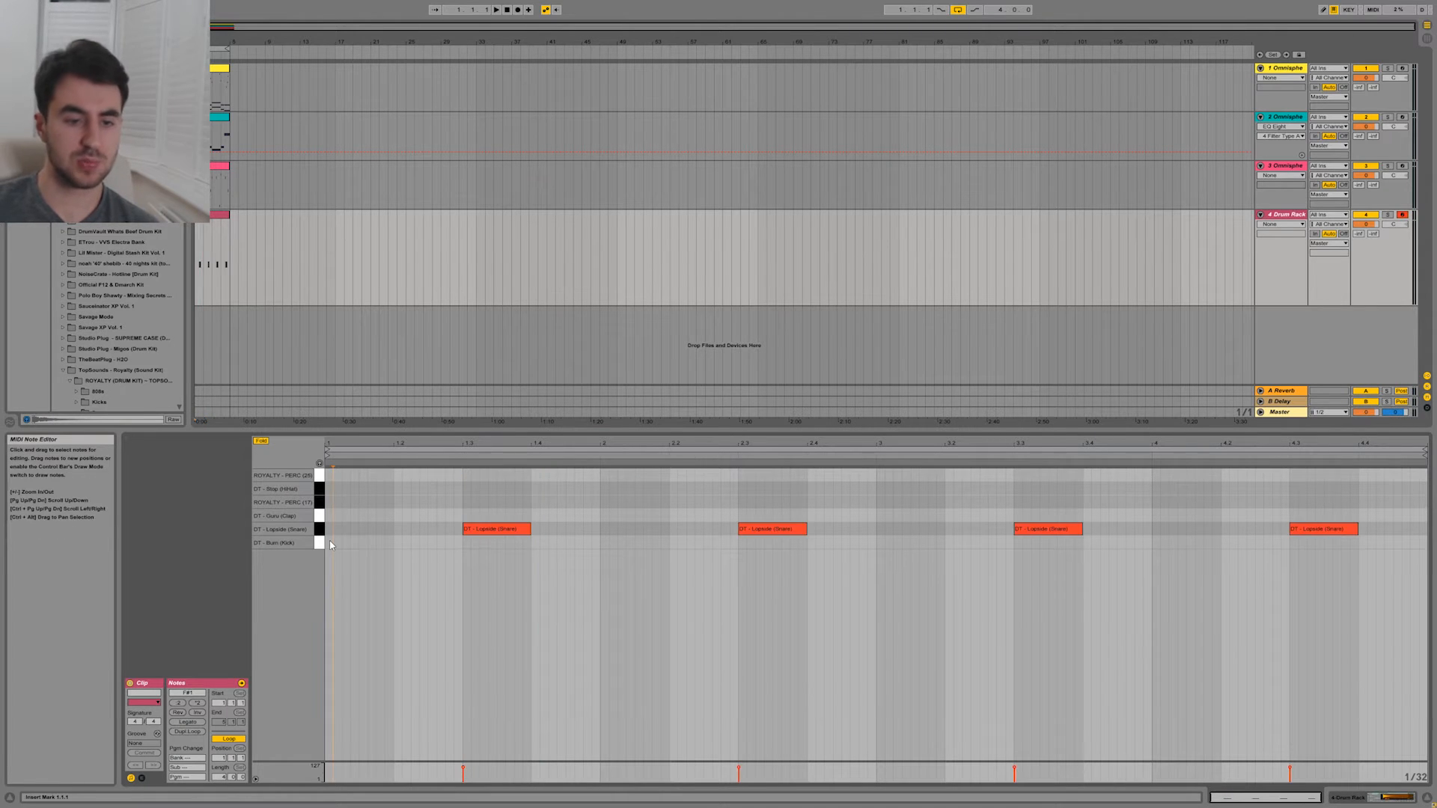
Add DT - Burn kick notes at 1.1.1, 1.4.3, 2.1.1, 2.4.1 and 3.1.1.
{"action": "double_click", "coordinate": [329, 543]}
{"action": "double_click", "coordinate": [569, 543]}
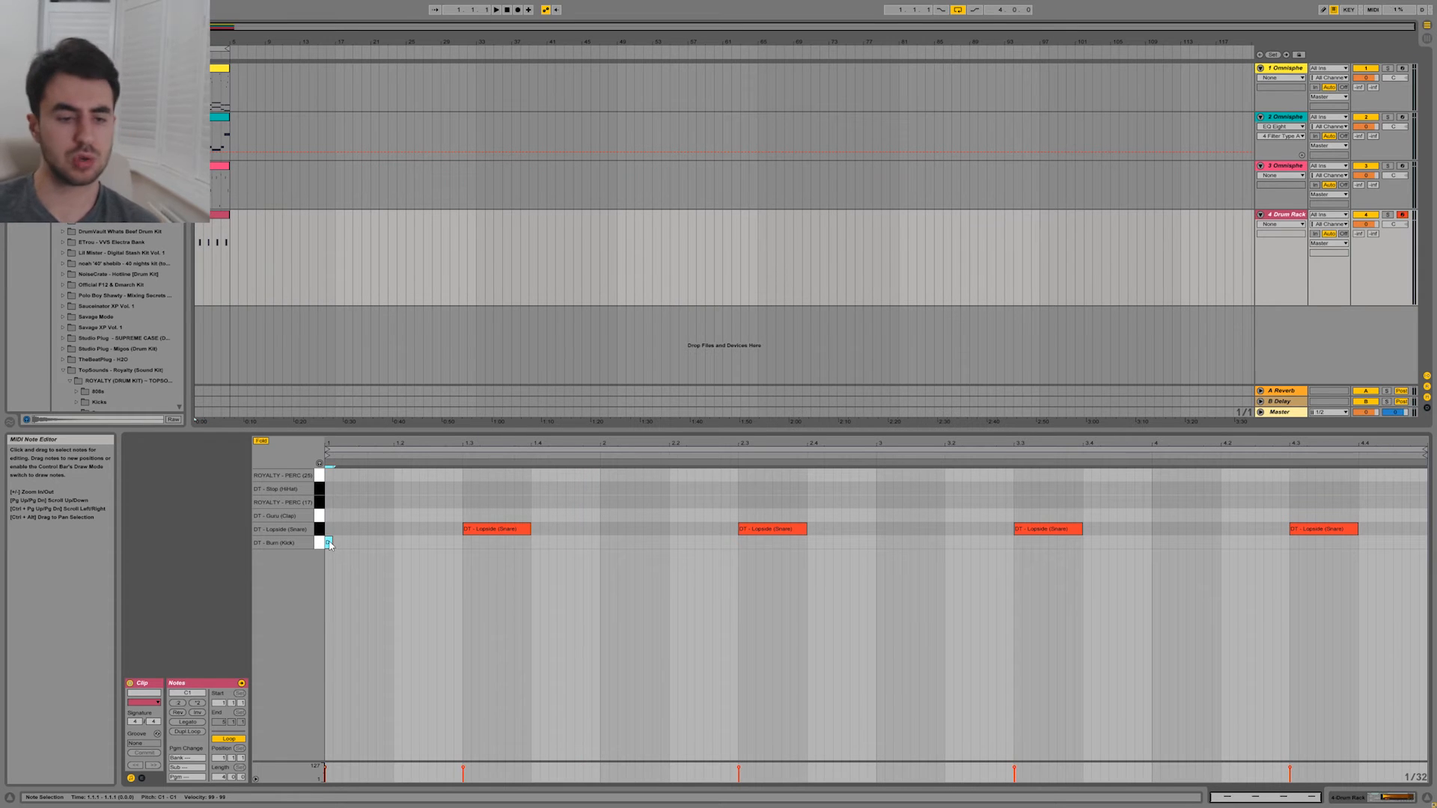
{"action": "left_click_drag", "start_coordinate": [329, 545], "coordinate": [822, 543]}
{"action": "left_click", "coordinate": [804, 539]}
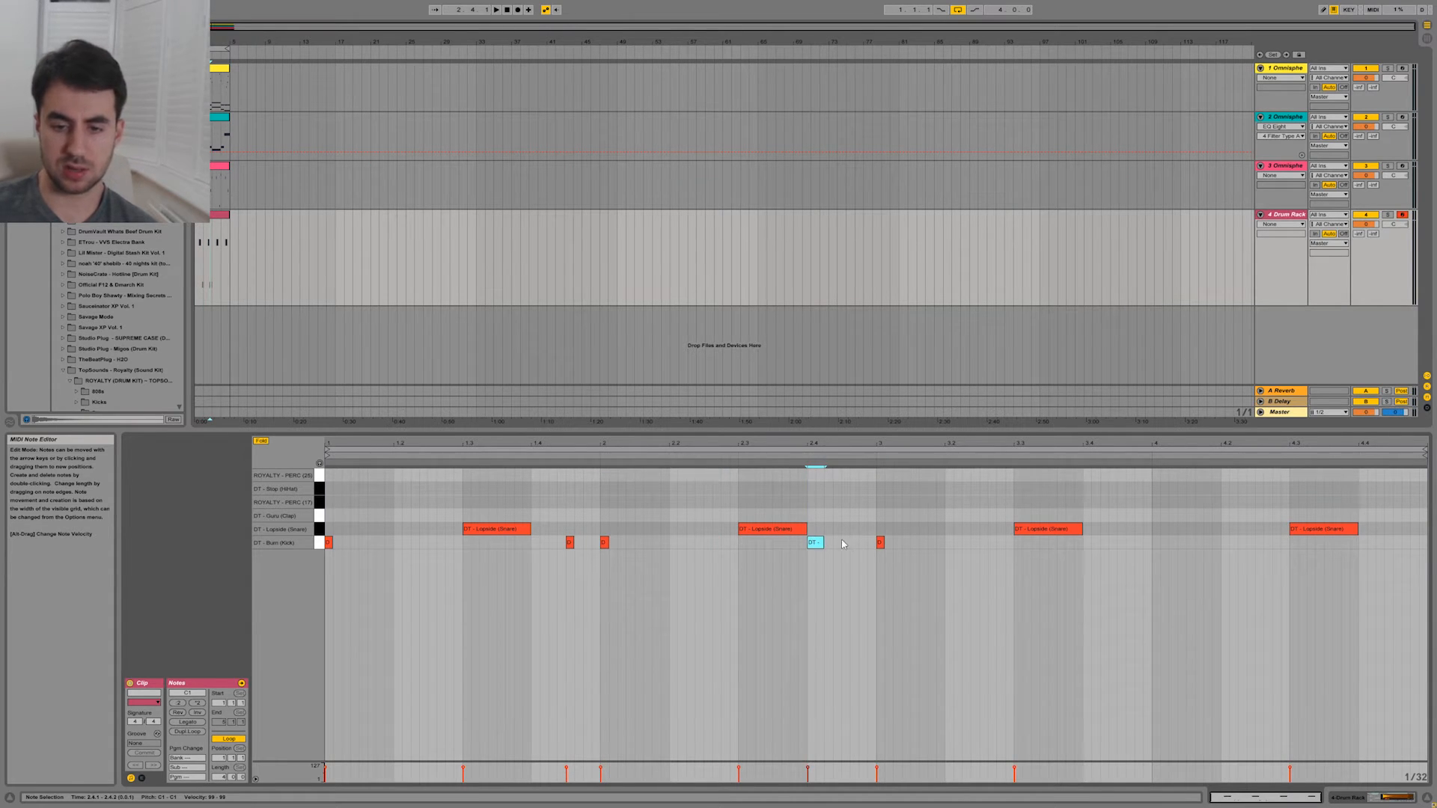
{"action": "left_click", "coordinate": [842, 544]}
Complete the kick pattern with notes at 3.3.3, 4.1.1, 4.2.3 and 4.4.1.
{"action": "double_click", "coordinate": [1087, 542]}
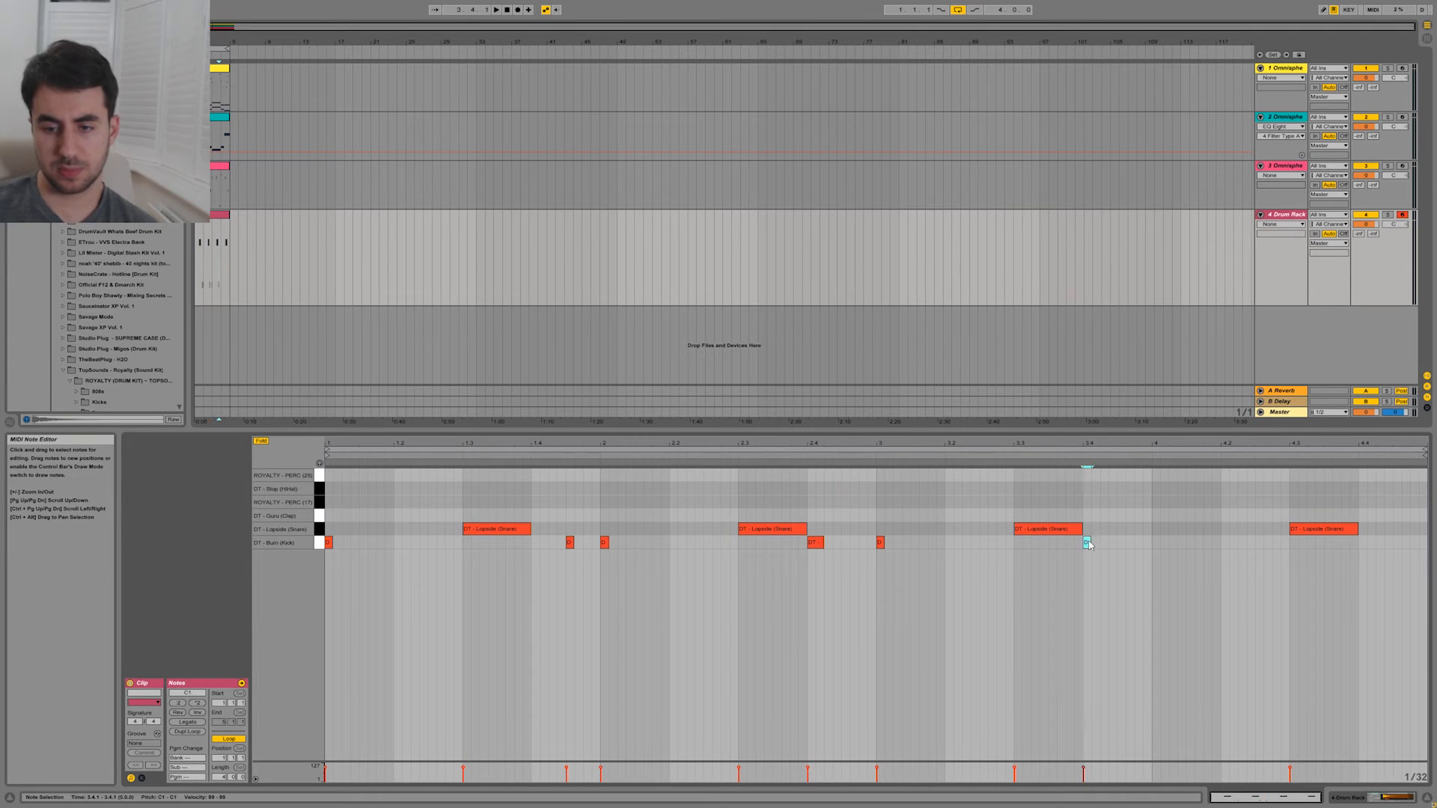
{"action": "left_click_drag", "start_coordinate": [1089, 544], "coordinate": [1270, 546]}
{"action": "left_click", "coordinate": [1090, 543]}
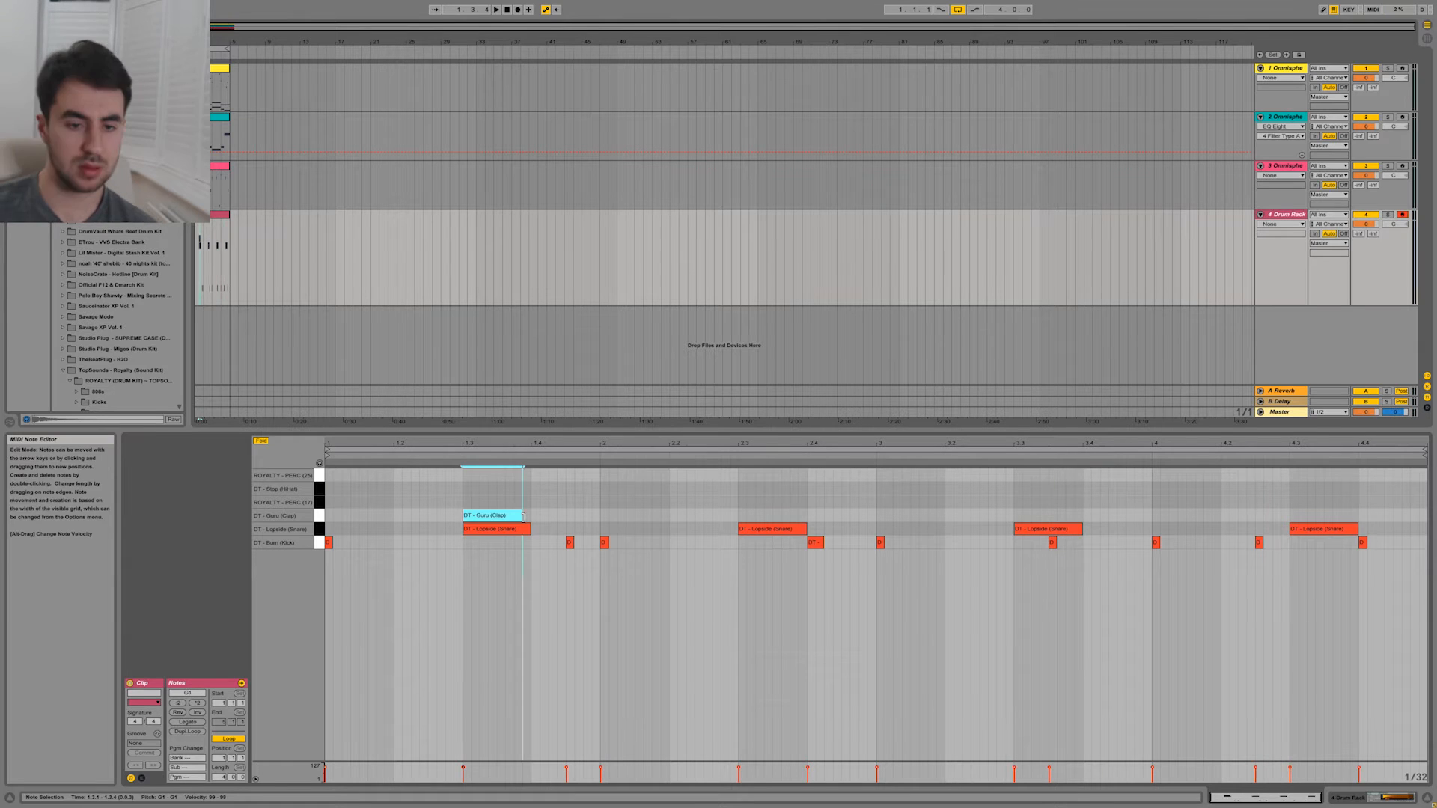
Layer claps over all four snares and add PERC (17) at 1.2.3 and 3.2.3 and the other percussion at 2.1.3 and 4.1.3.
{"action": "left_click_drag", "start_coordinate": [524, 516], "coordinate": [1049, 518]}
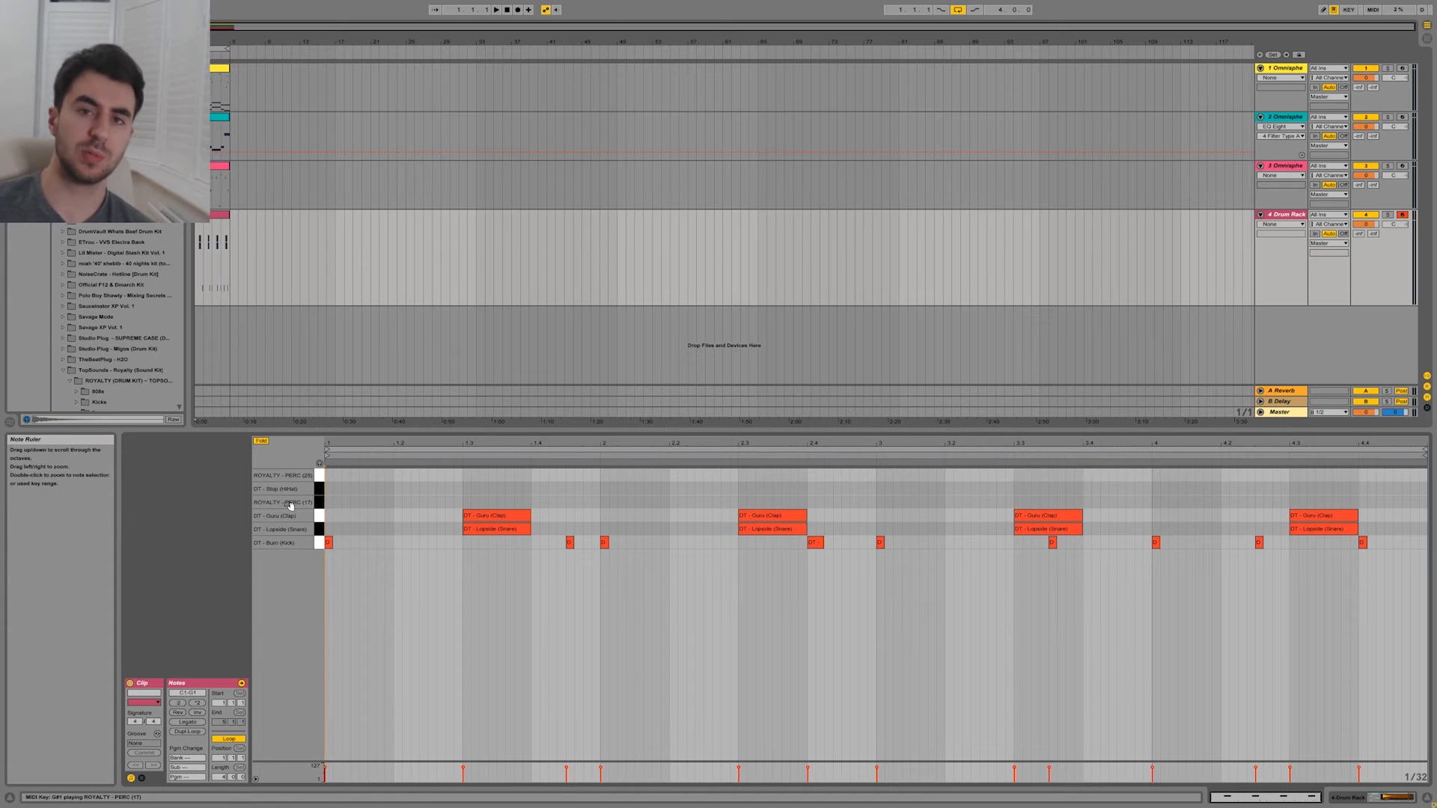
{"action": "double_click", "coordinate": [432, 503]}
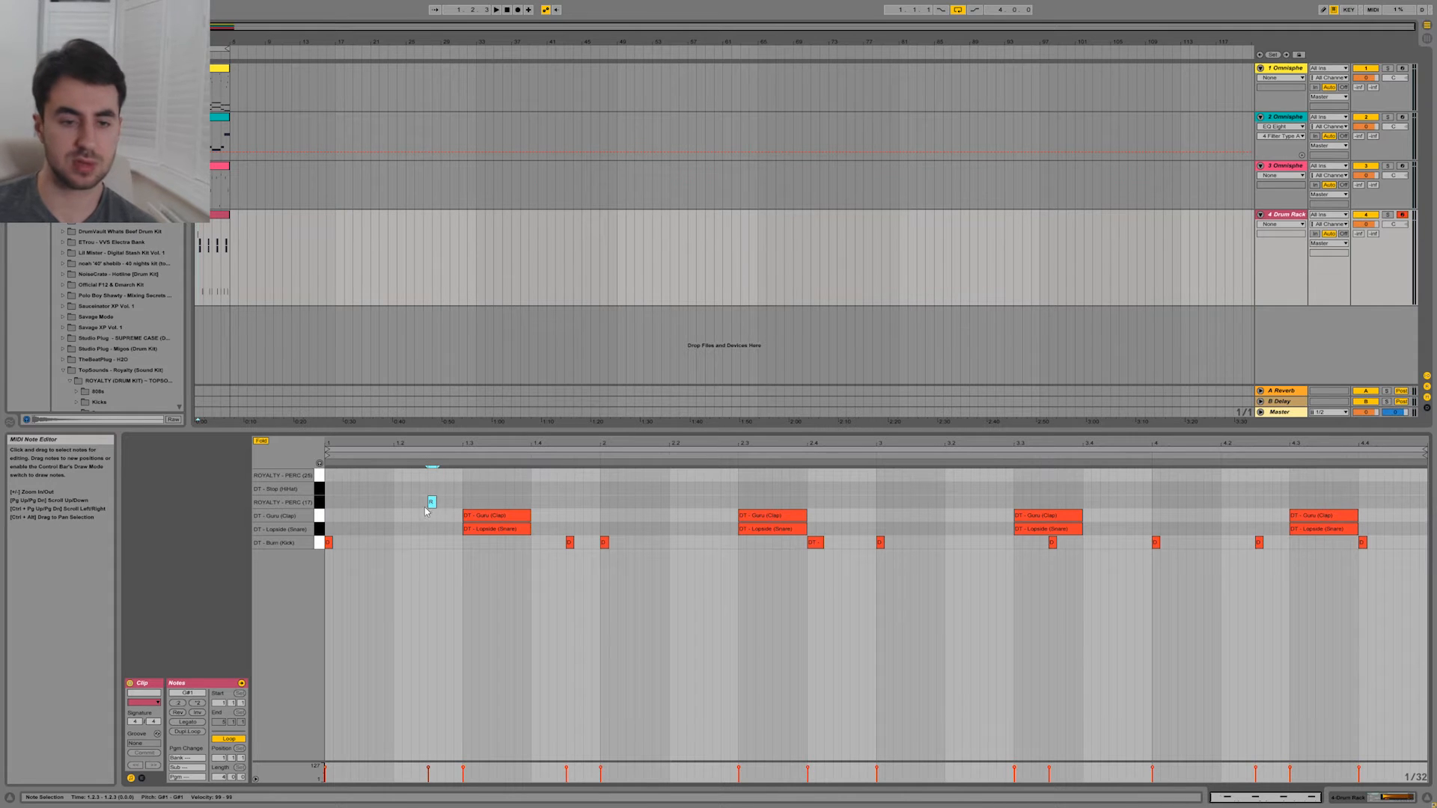
{"action": "left_click_drag", "start_coordinate": [436, 507], "coordinate": [642, 476]}
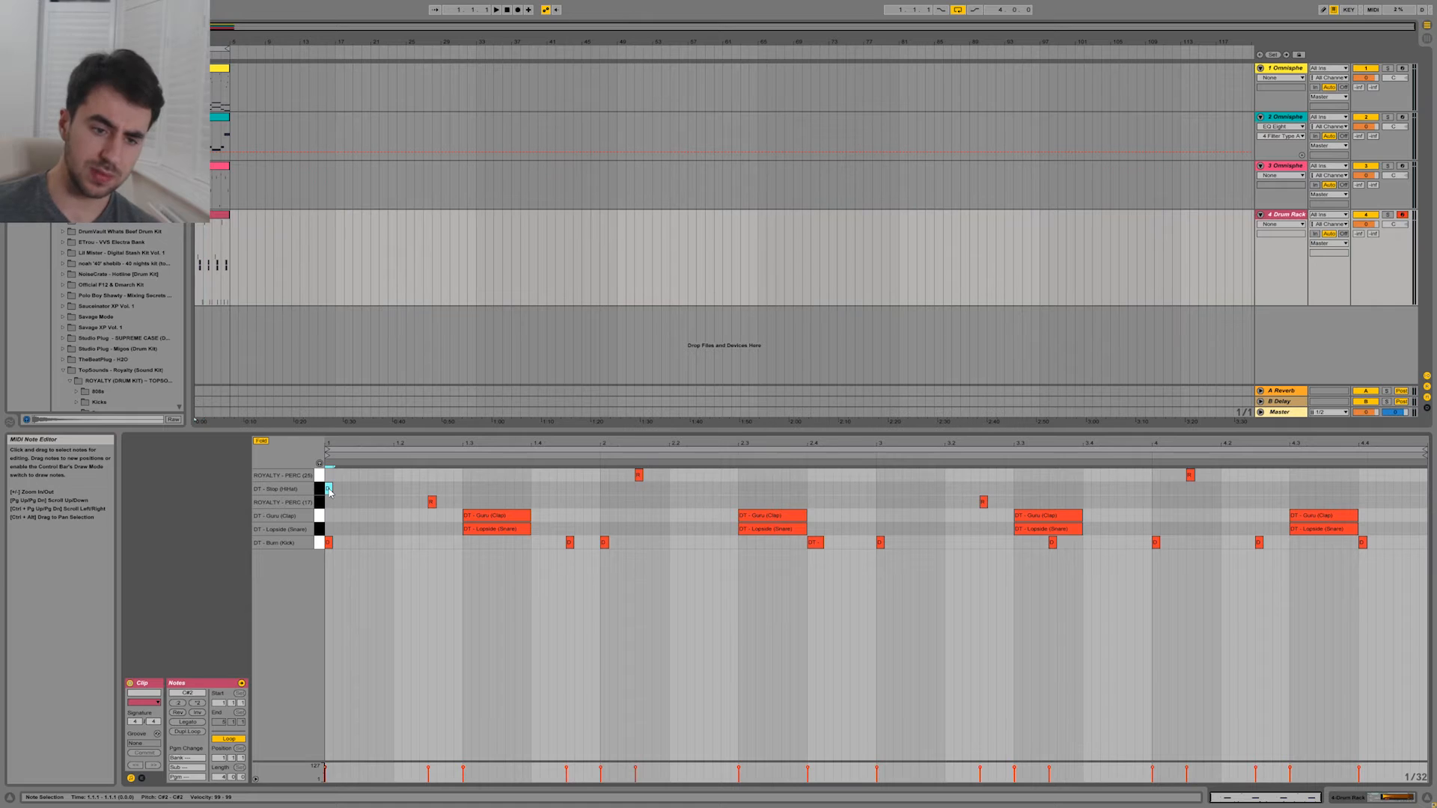
Fill the DT - Stop (Hihat) lane with short notes on every eighth note across the four-bar drum clip.
{"action": "double_click", "coordinate": [362, 488]}
{"action": "right_click", "coordinate": [363, 489]}
{"action": "left_click", "coordinate": [363, 490]}
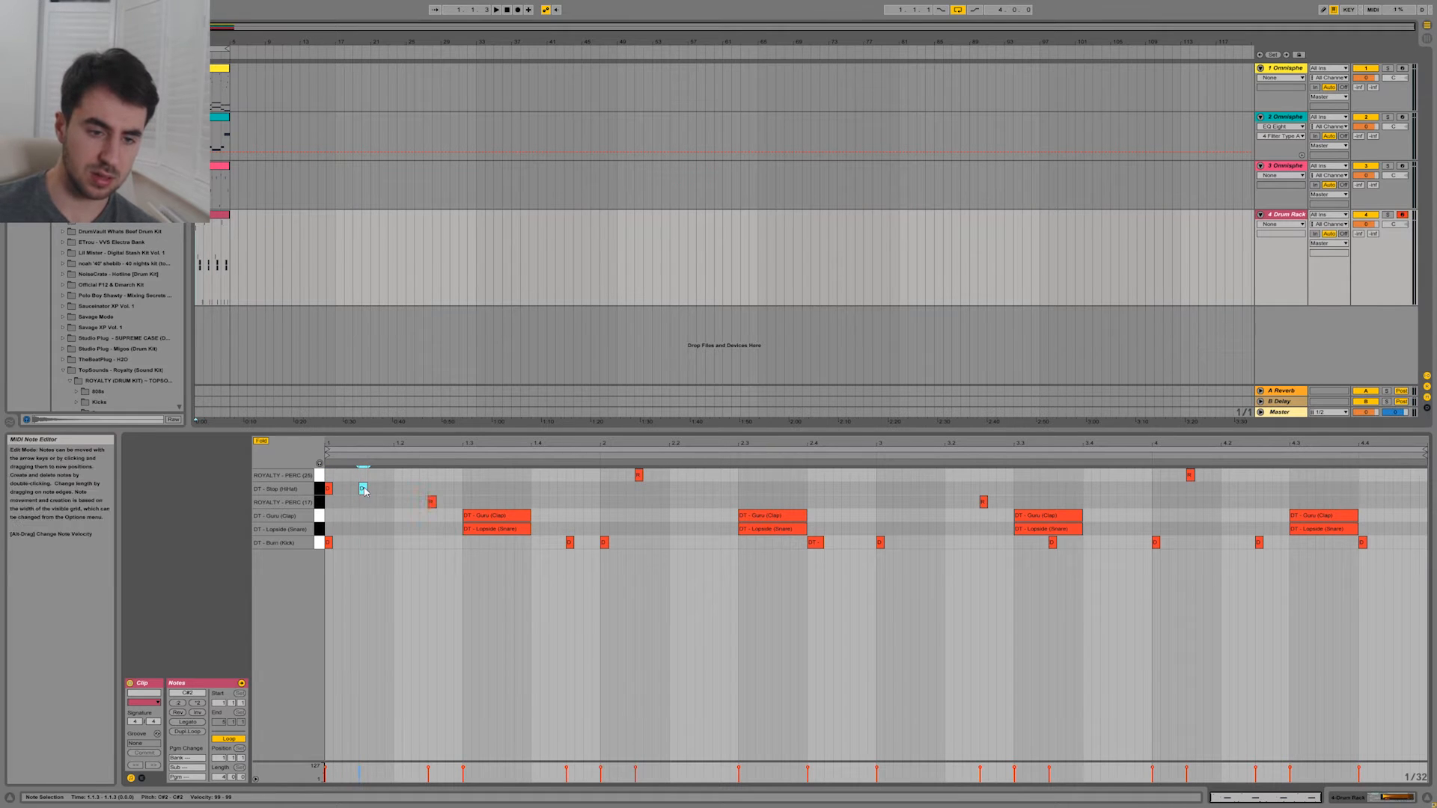
{"action": "left_click", "coordinate": [378, 491]}
{"action": "double_click", "coordinate": [396, 489]}
{"action": "left_click_drag", "start_coordinate": [392, 489], "coordinate": [326, 494]}
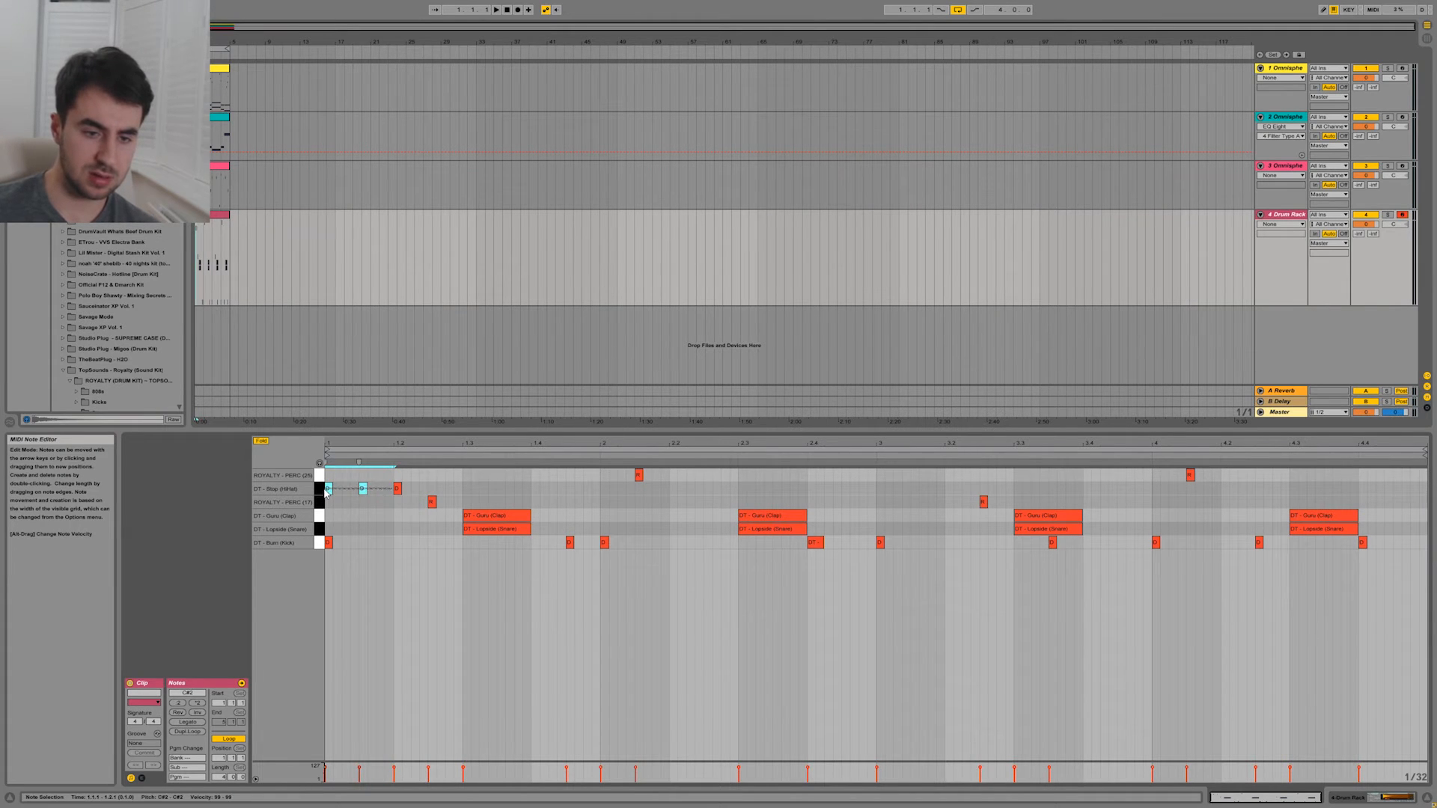
{"action": "key", "text": "ctrl+d"}
{"action": "key", "text": "ctrl+d"}
{"action": "key", "text": "ctrl+d"}
{"action": "key", "text": "ctrl+d"}
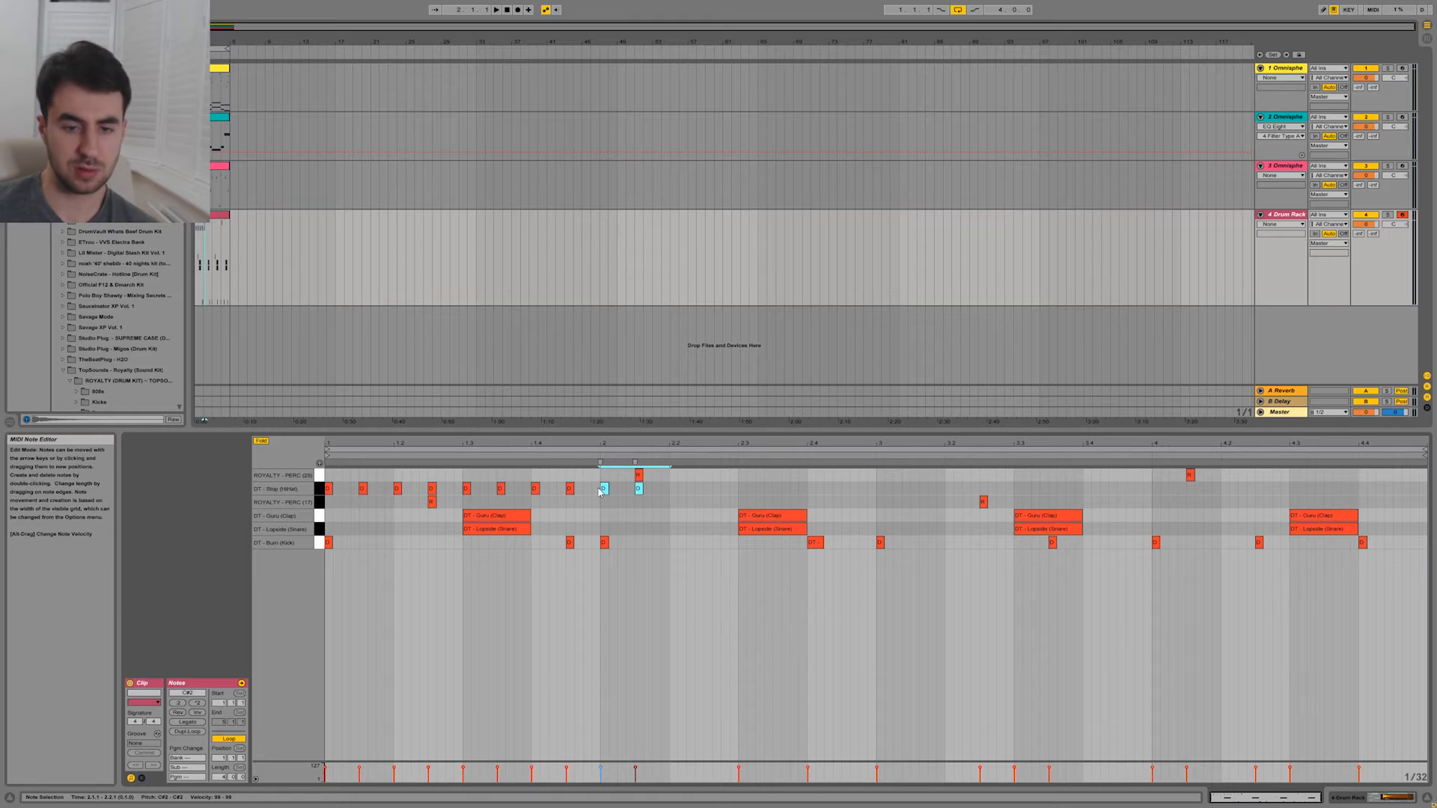
Add an extra hi-hat late in beat 1.3 and a 1/16-triplet roll across beat 1.4.
{"action": "left_click_drag", "start_coordinate": [598, 483], "coordinate": [426, 502]}
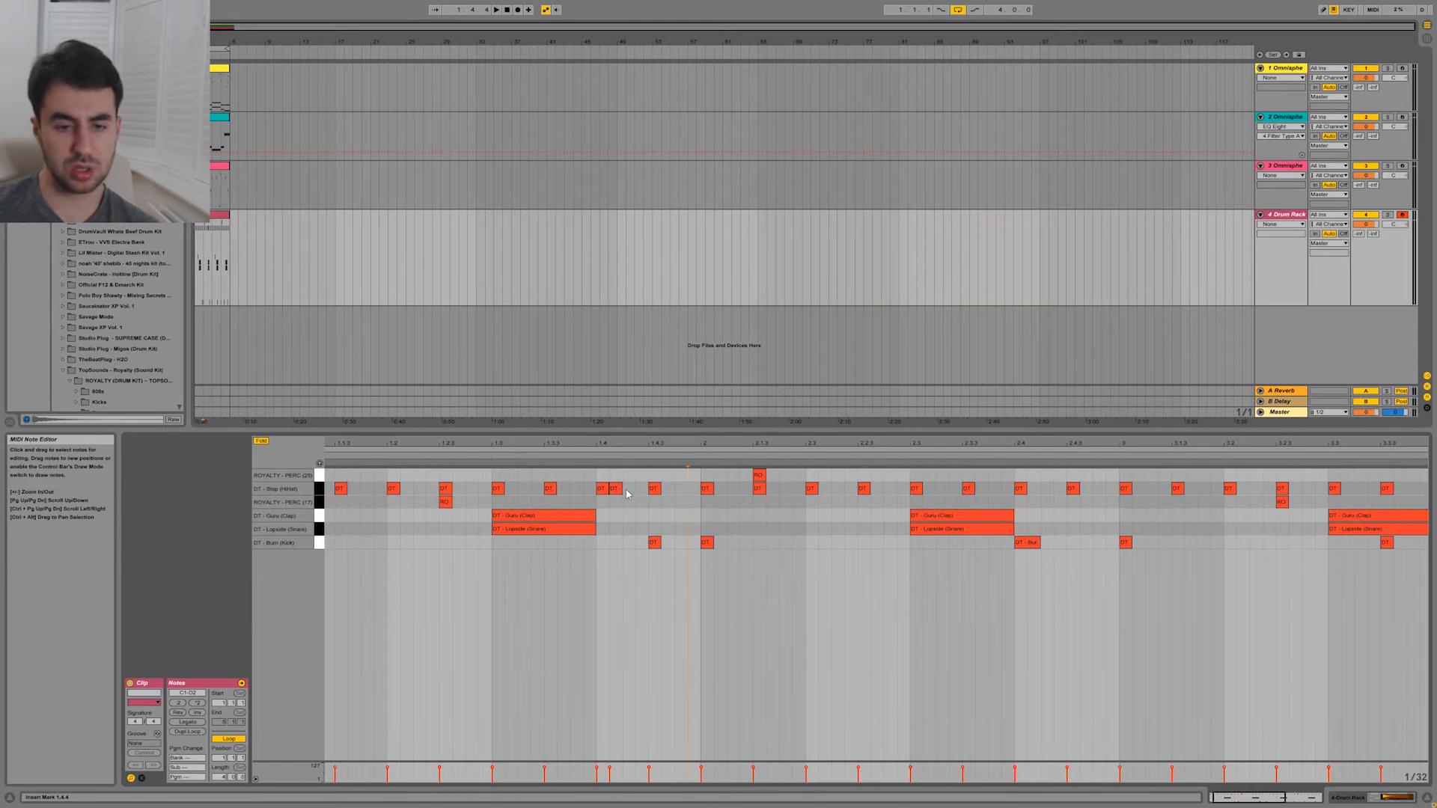
{"action": "double_click", "coordinate": [618, 490]}
{"action": "left_click_drag", "start_coordinate": [617, 490], "coordinate": [622, 493]}
{"action": "right_click", "coordinate": [634, 493]}
{"action": "left_click", "coordinate": [668, 685]}
{"action": "double_click", "coordinate": [636, 493]}
Build a hi-hat roll across beat 2.2, using 1/16 triplets for the first half and 1/32 triplets up to 2.3.
{"action": "double_click", "coordinate": [689, 493]}
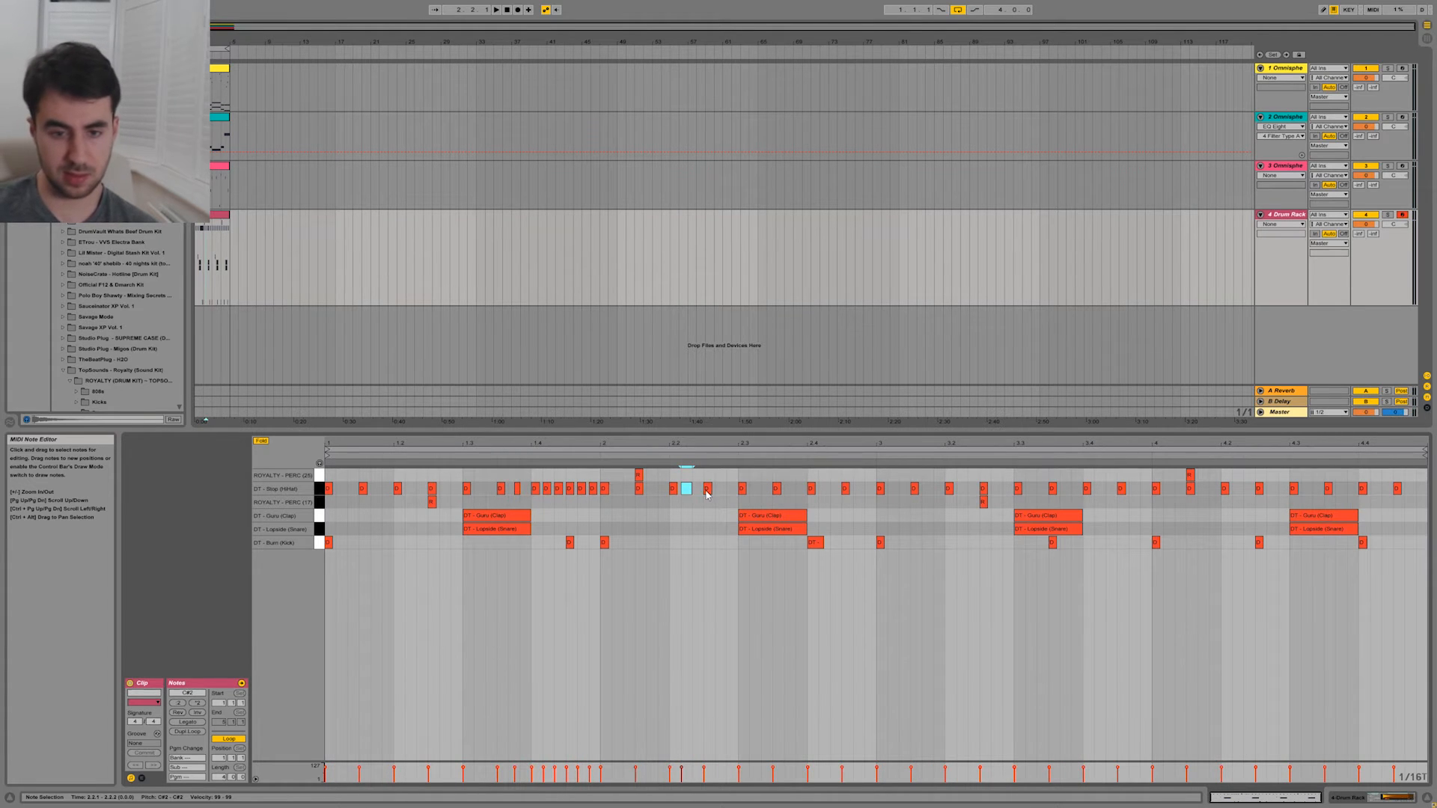
{"action": "left_click_drag", "start_coordinate": [707, 490], "coordinate": [698, 489]}
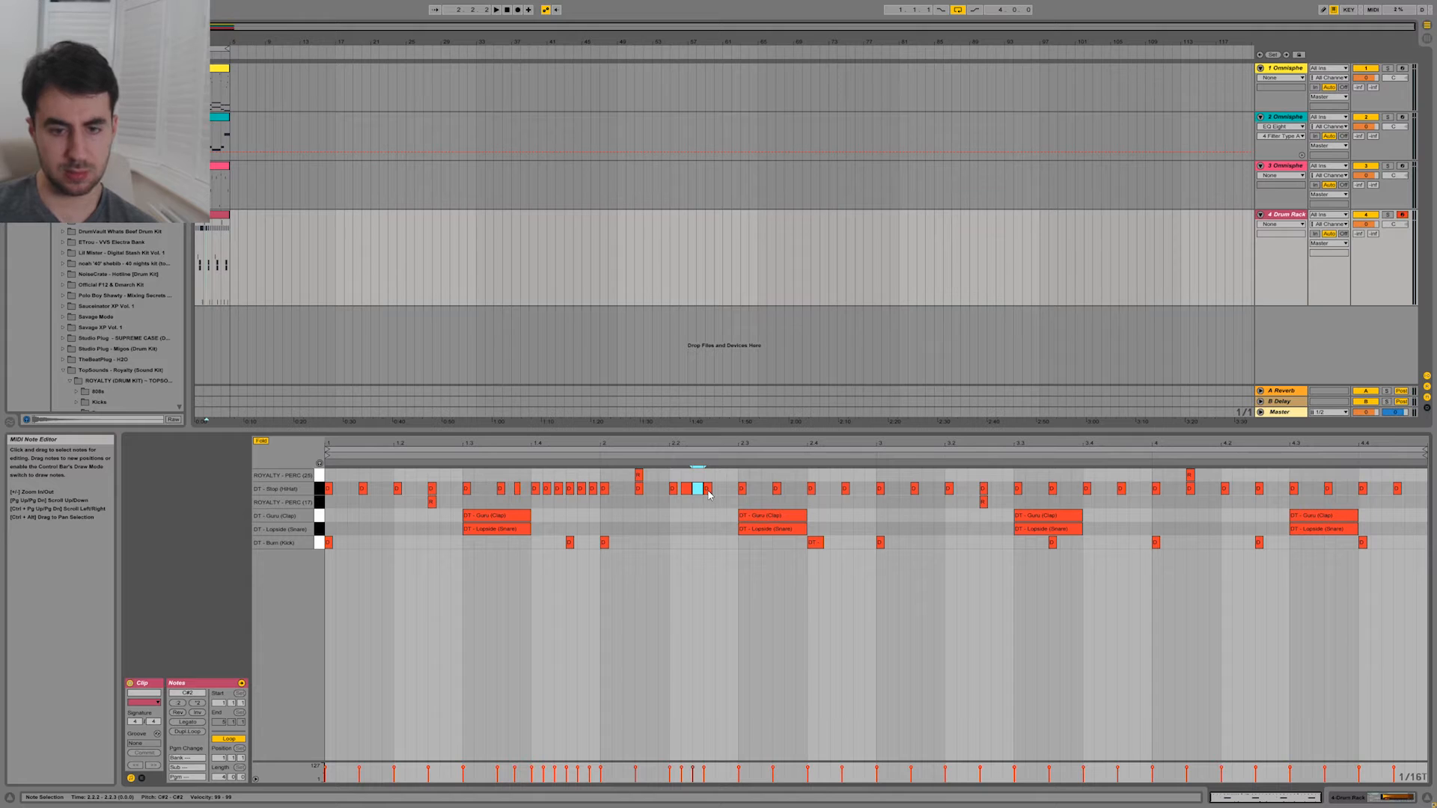
{"action": "scroll", "coordinate": [718, 495], "scroll_direction": "up", "scroll_amount": 4}
{"action": "right_click", "coordinate": [712, 494]}
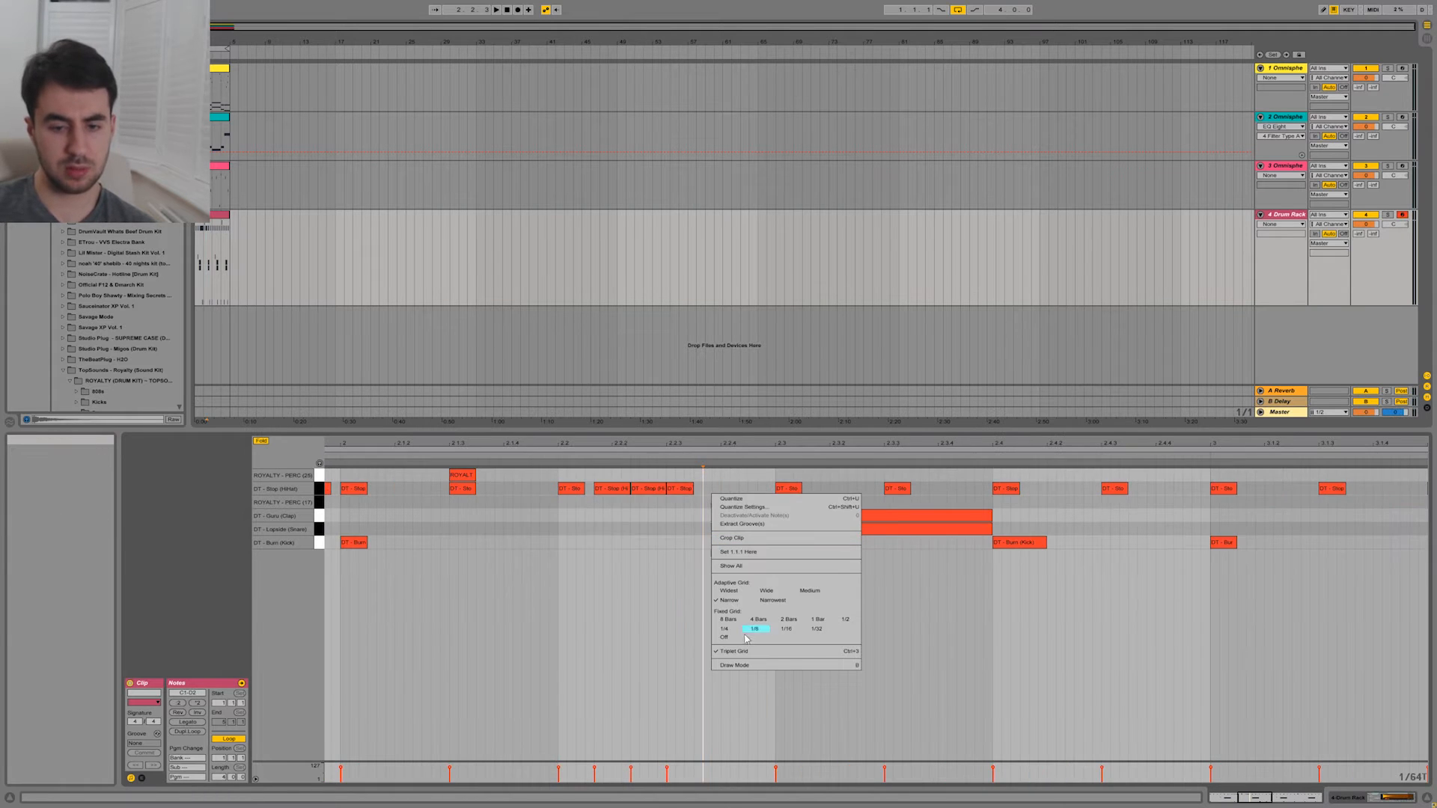
{"action": "left_click", "coordinate": [680, 529]}
{"action": "left_click_drag", "start_coordinate": [693, 489], "coordinate": [682, 491]}
{"action": "key", "text": "ctrl+d"}
{"action": "key", "text": "ctrl+d"}
{"action": "key", "text": "ctrl+d"}
{"action": "key", "text": "ctrl+d"}
{"action": "key", "text": "ctrl+d"}
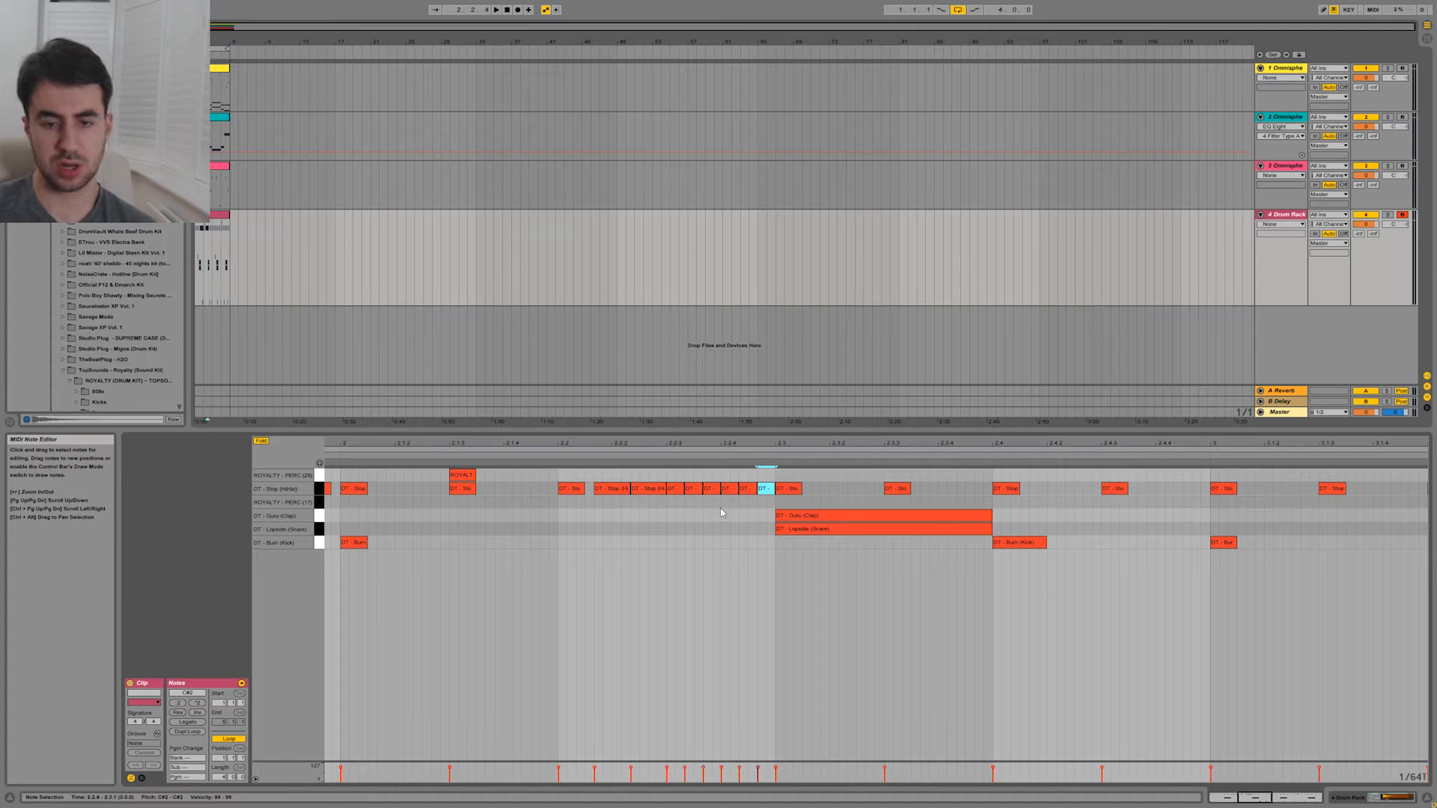
{"action": "left_click", "coordinate": [721, 509]}
Add 1/16-triplet hi-hats within beat 3.2 and a roll across beat 3.4 going from 1/32 notes to 1/16 triplets.
{"action": "scroll", "coordinate": [774, 447], "scroll_direction": "down", "scroll_amount": 4}
{"action": "left_click", "coordinate": [998, 494]}
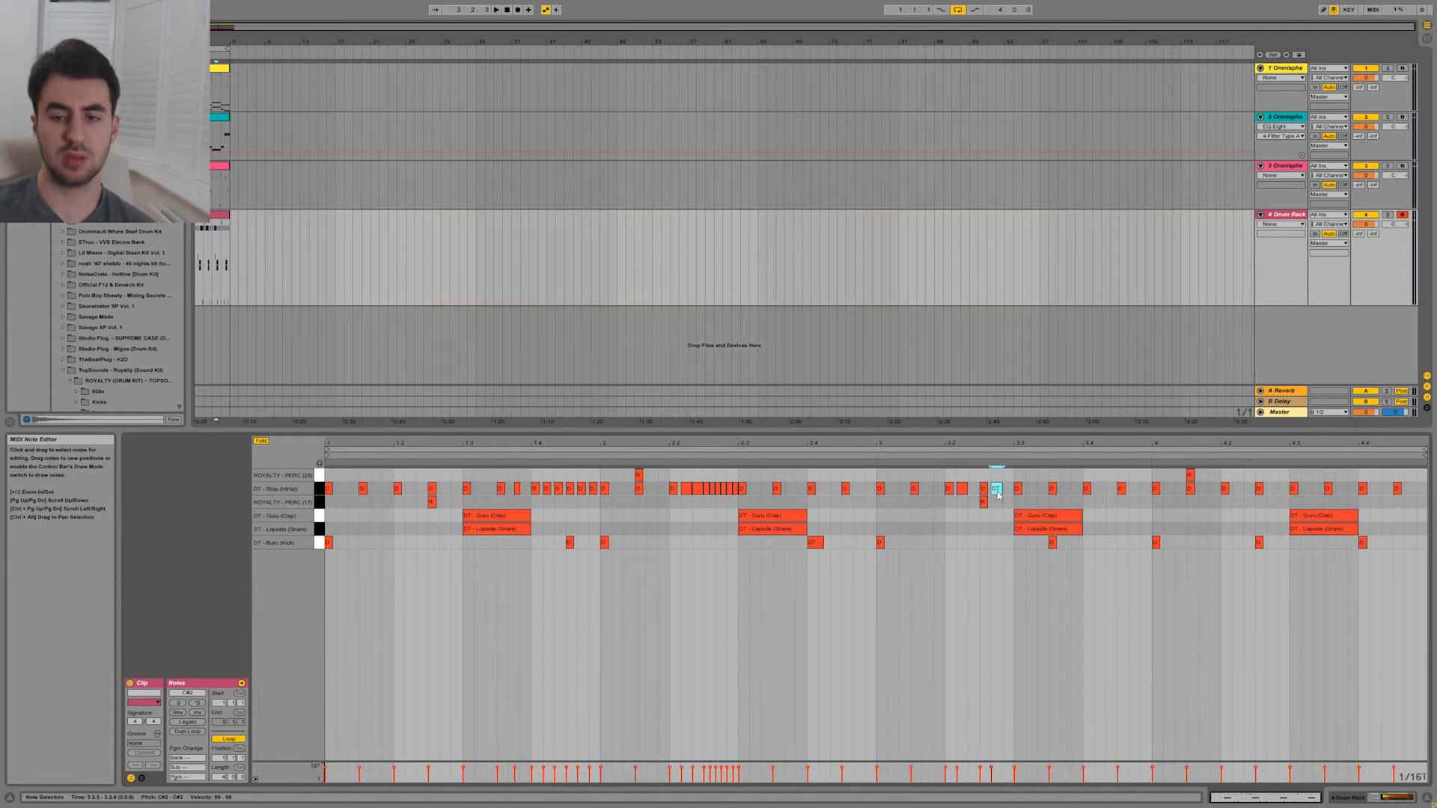
{"action": "double_click", "coordinate": [799, 491]}
{"action": "left_click_drag", "start_coordinate": [1058, 445], "coordinate": [837, 495]}
{"action": "right_click", "coordinate": [799, 490]}
{"action": "left_click", "coordinate": [839, 673]}
{"action": "left_click", "coordinate": [883, 495]}
{"action": "key", "text": "ctrl+3"}
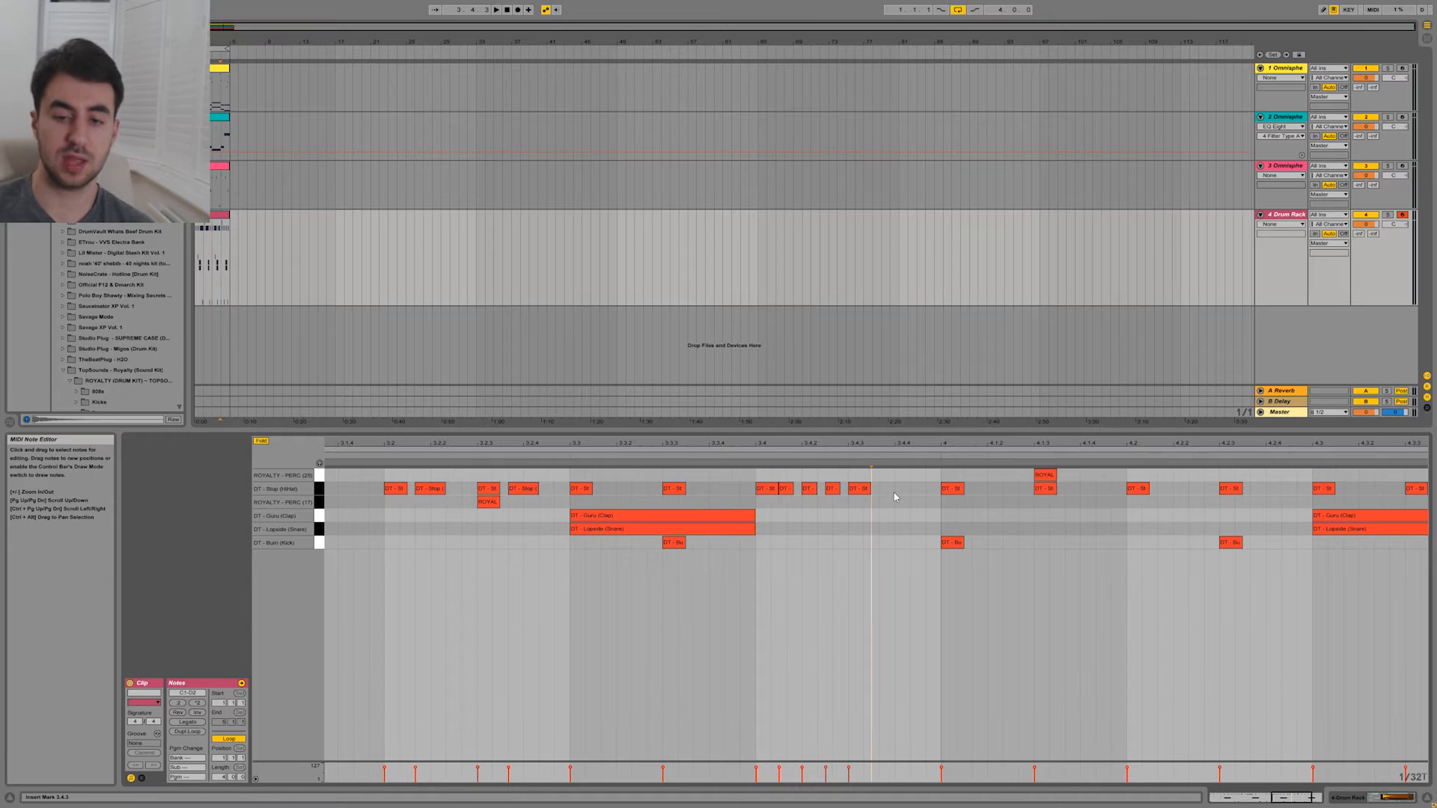
{"action": "double_click", "coordinate": [903, 491]}
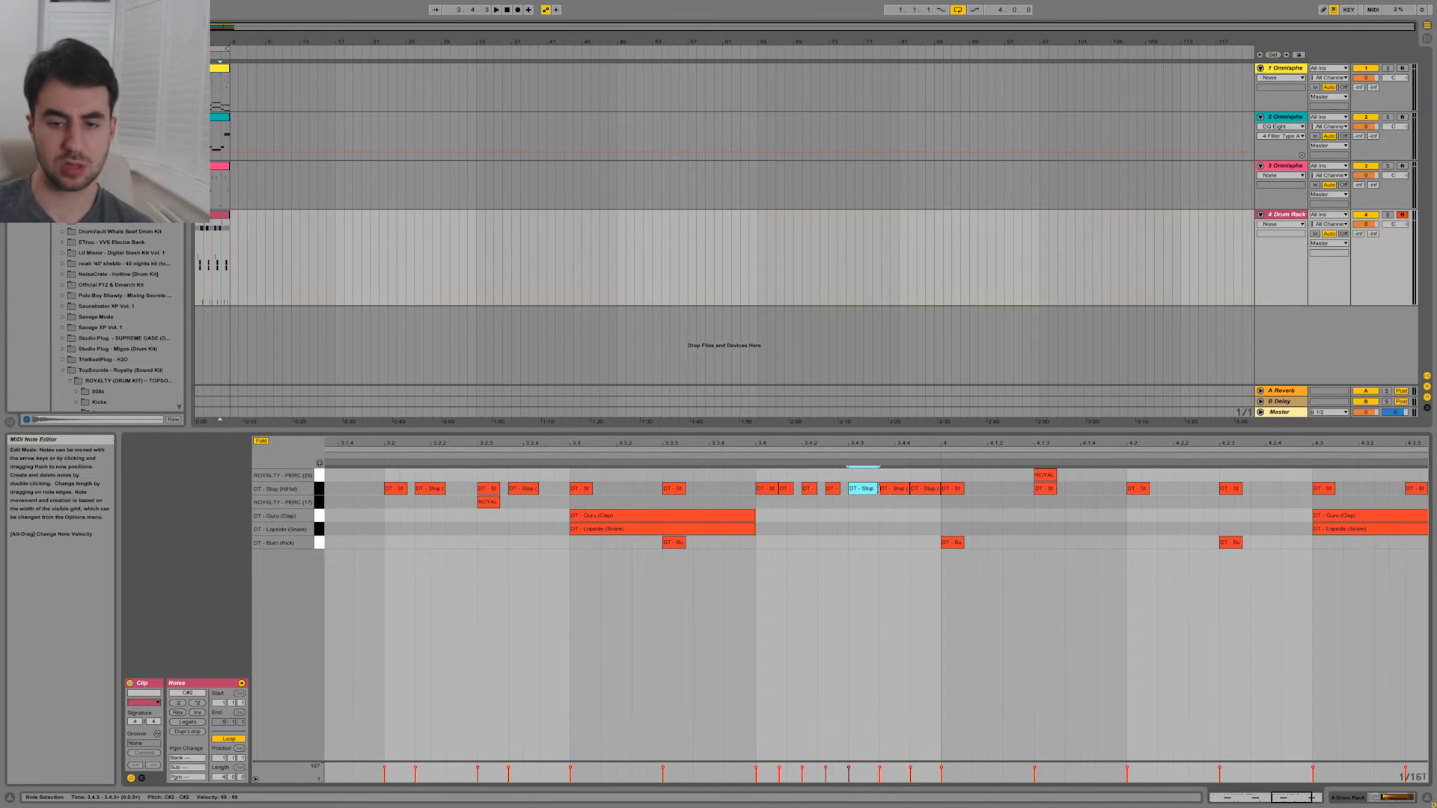
Add 1/16-triplet hi-hats in the first half of beat 4.2 and a 1/32-triplet roll from 4.4.3 to the clip's end.
{"action": "left_click_drag", "start_coordinate": [905, 443], "coordinate": [1146, 440]}
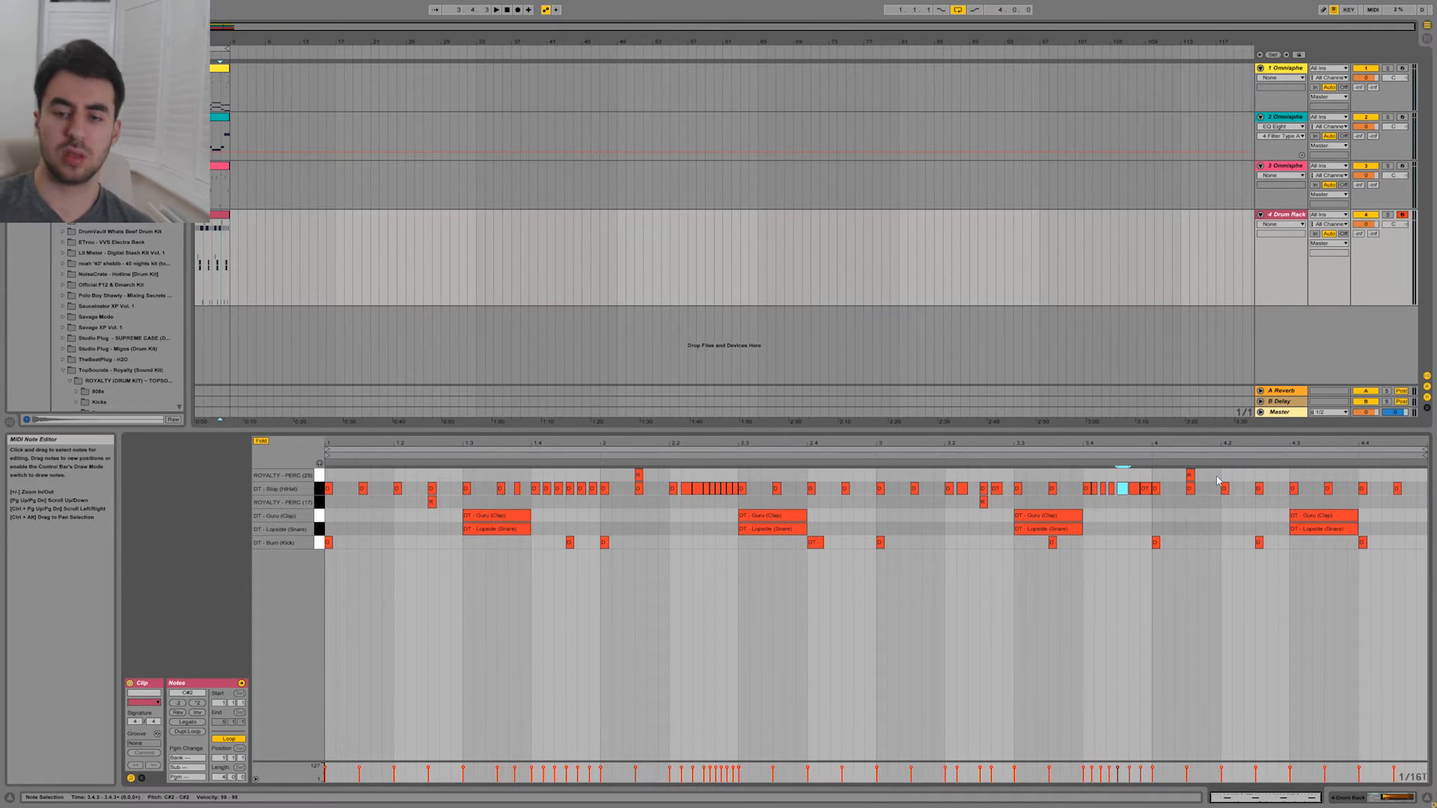
{"action": "left_click_drag", "start_coordinate": [1273, 442], "coordinate": [1103, 514]}
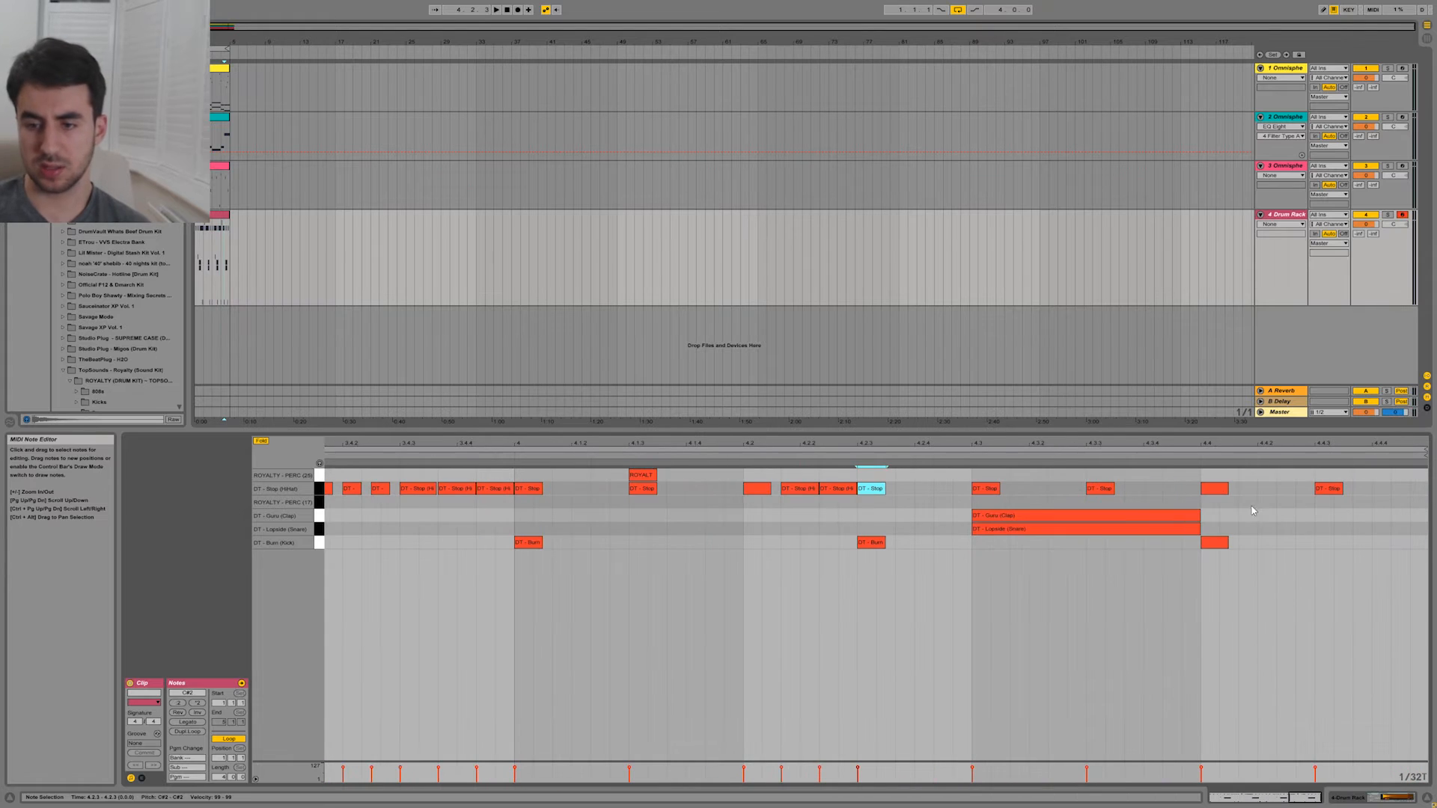
{"action": "double_click", "coordinate": [1243, 489]}
{"action": "left_click_drag", "start_coordinate": [1243, 490], "coordinate": [1346, 493]}
{"action": "double_click", "coordinate": [1363, 492]}
{"action": "double_click", "coordinate": [1383, 491]}
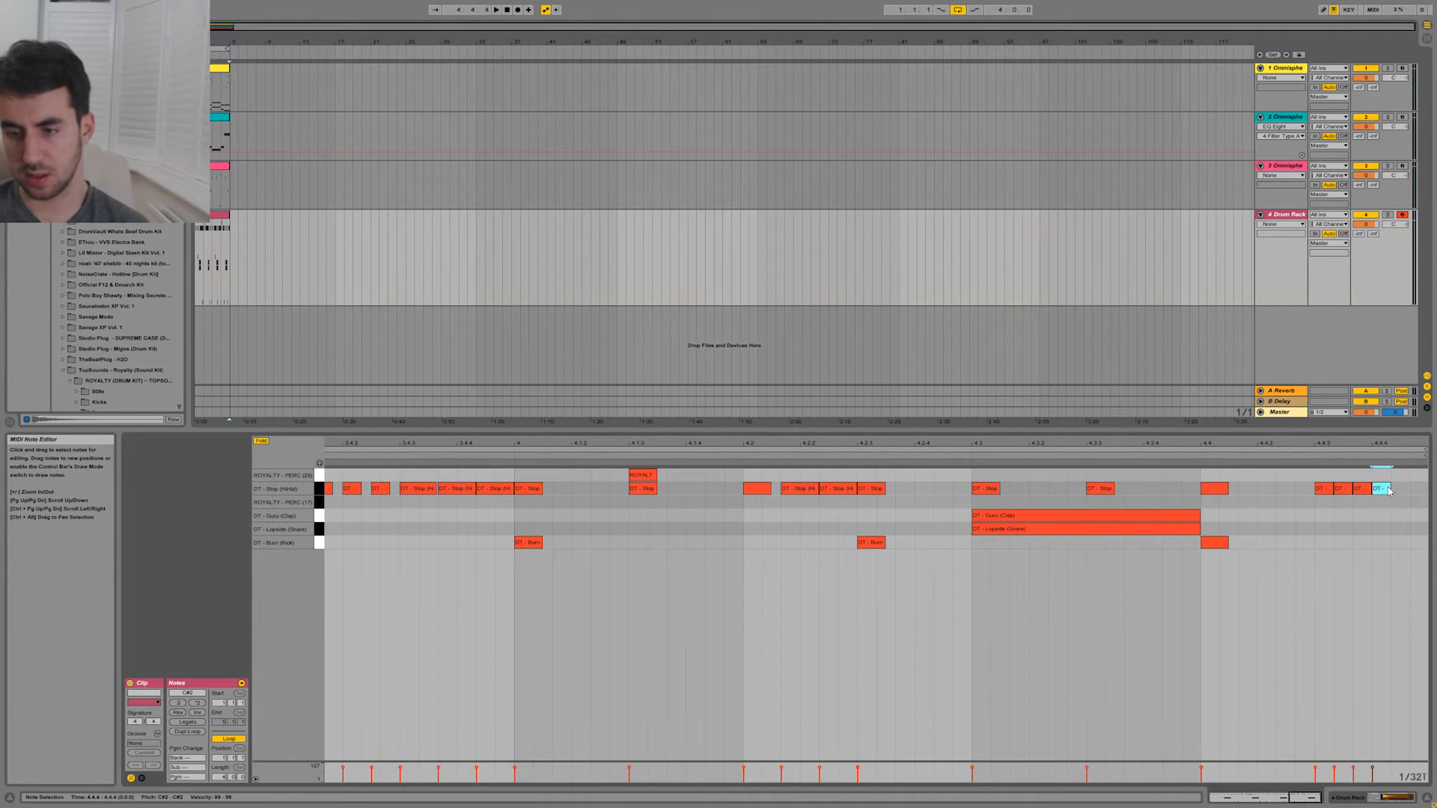
{"action": "double_click", "coordinate": [1426, 488]}
{"action": "double_click", "coordinate": [1402, 489]}
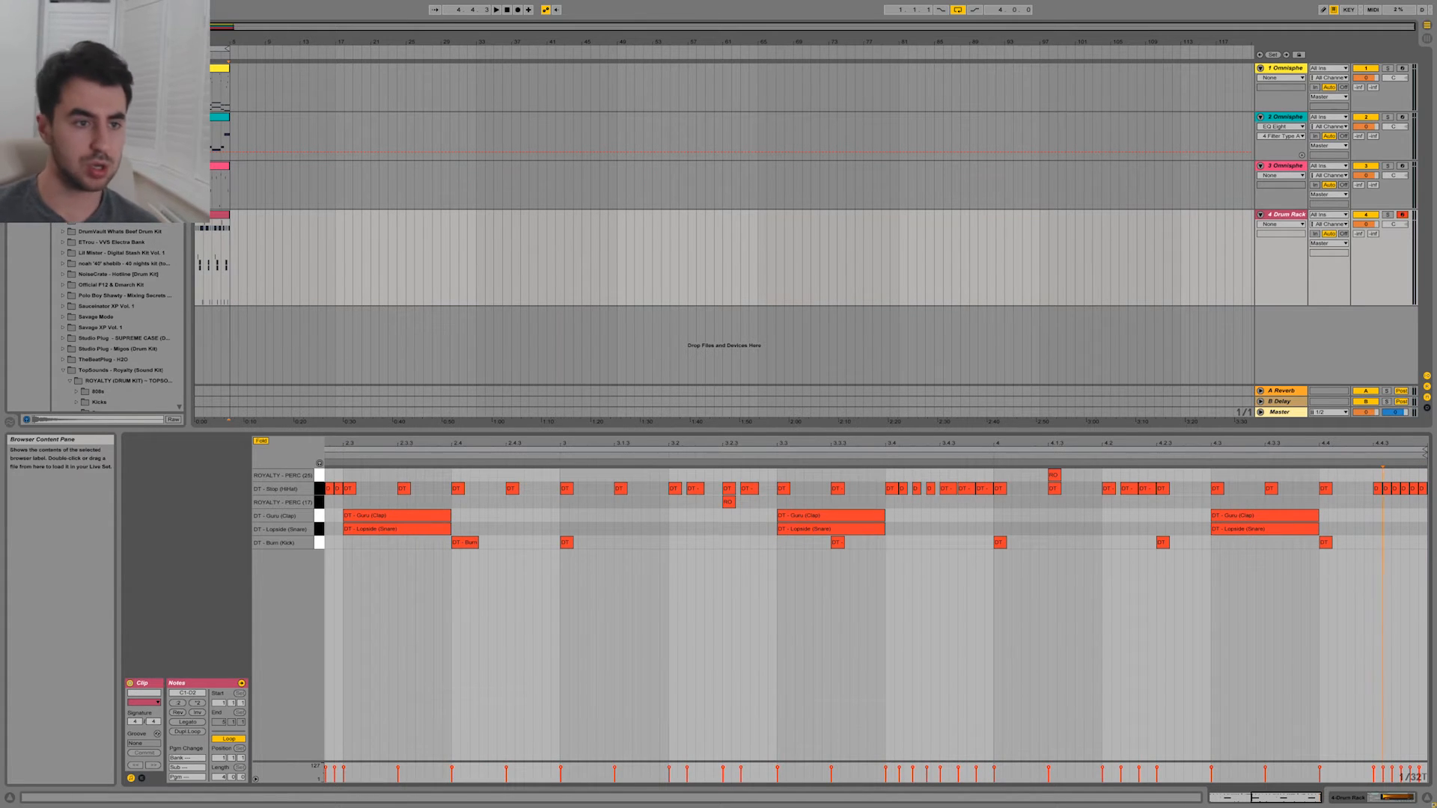
Load Xpand!2 on a new MIDI track with the 45 Electro Bass preset from the Synth Basses.
{"action": "left_click", "coordinate": [28, 118]}
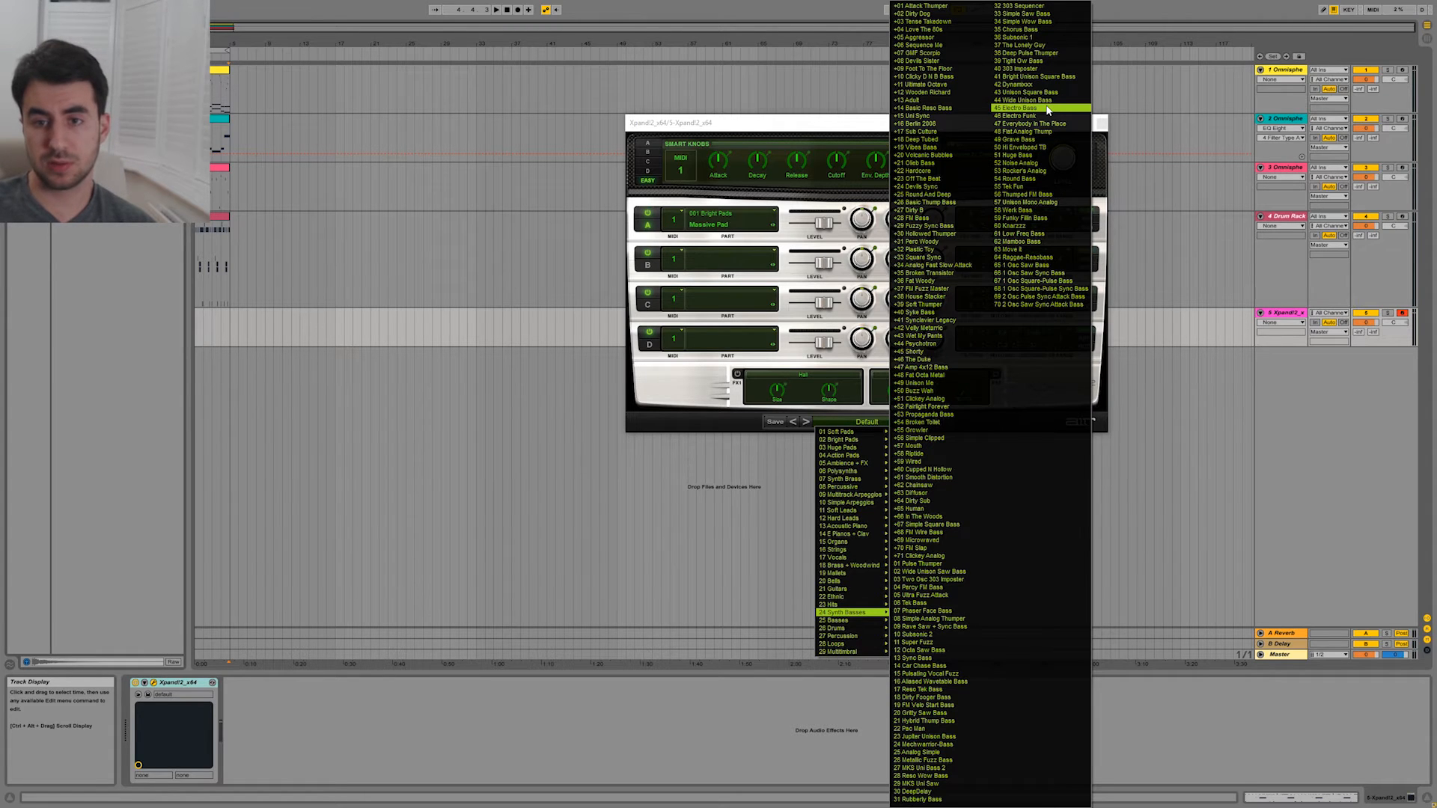
{"action": "left_click", "coordinate": [1047, 110]}
{"action": "left_click", "coordinate": [1101, 123]}
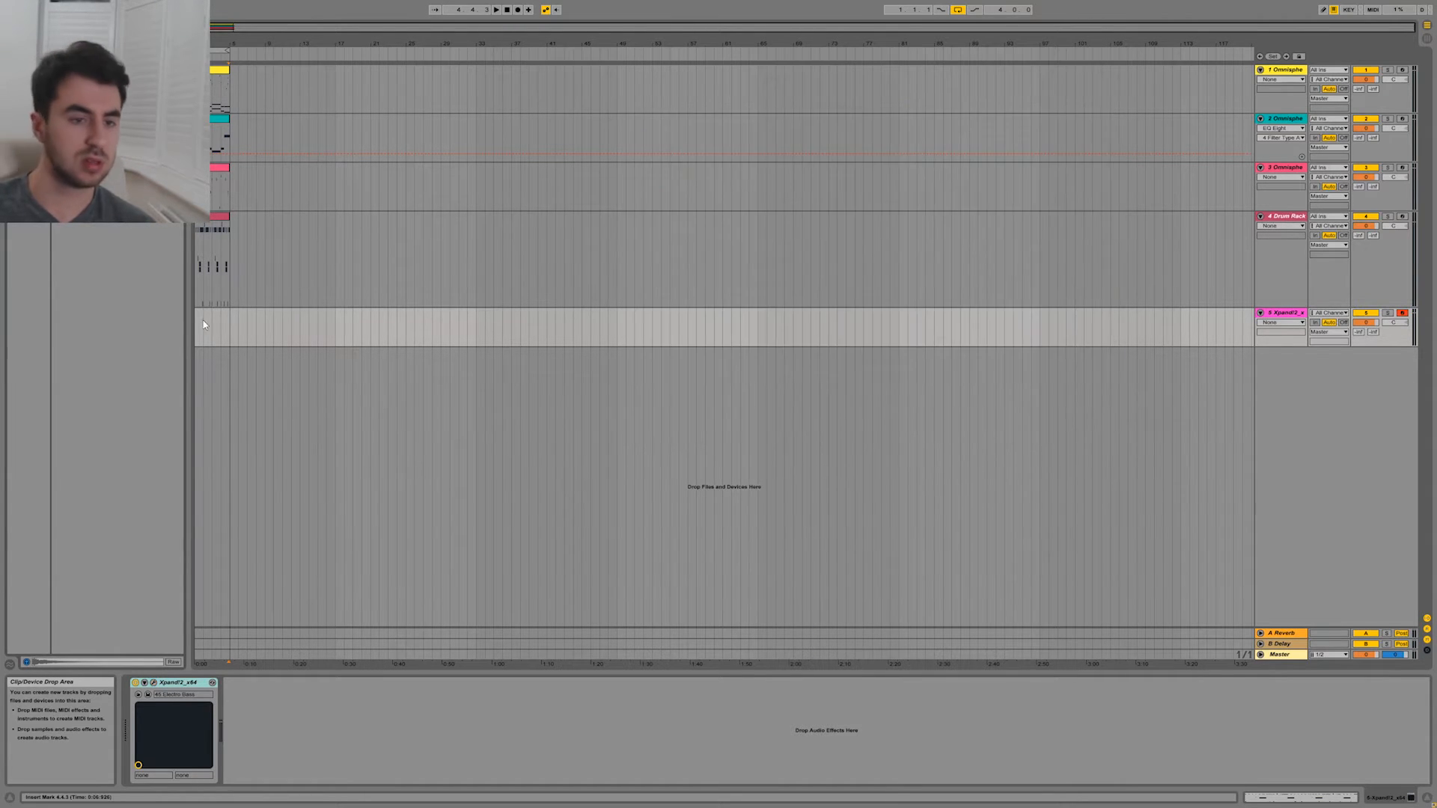
Create an empty four-bar MIDI clip on the Xpand!2 track and adjust the synth's Attack smart knob.
{"action": "left_click_drag", "start_coordinate": [243, 334], "coordinate": [90, 337]}
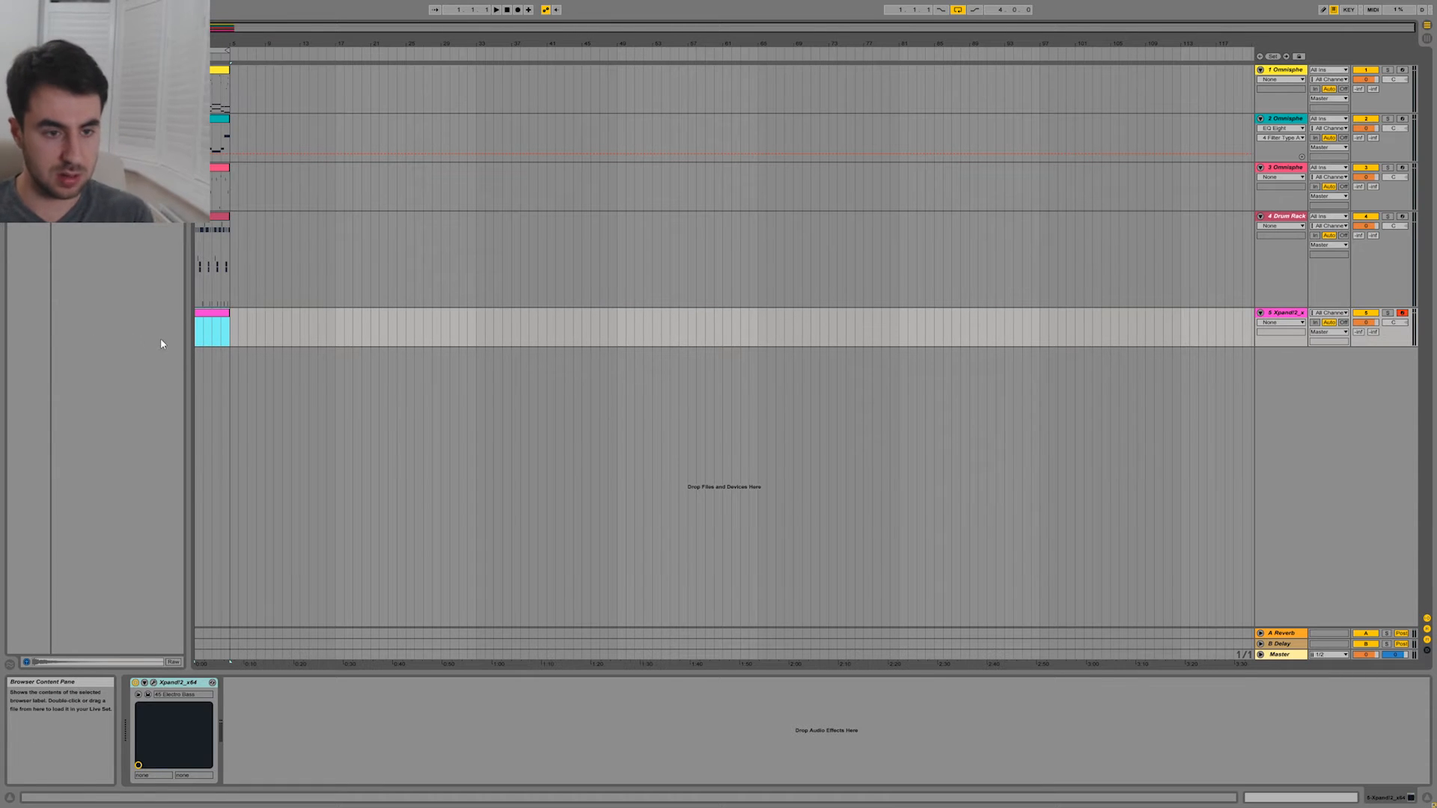
{"action": "key", "text": "ctrl+shift+m"}
{"action": "left_click", "coordinate": [153, 683]}
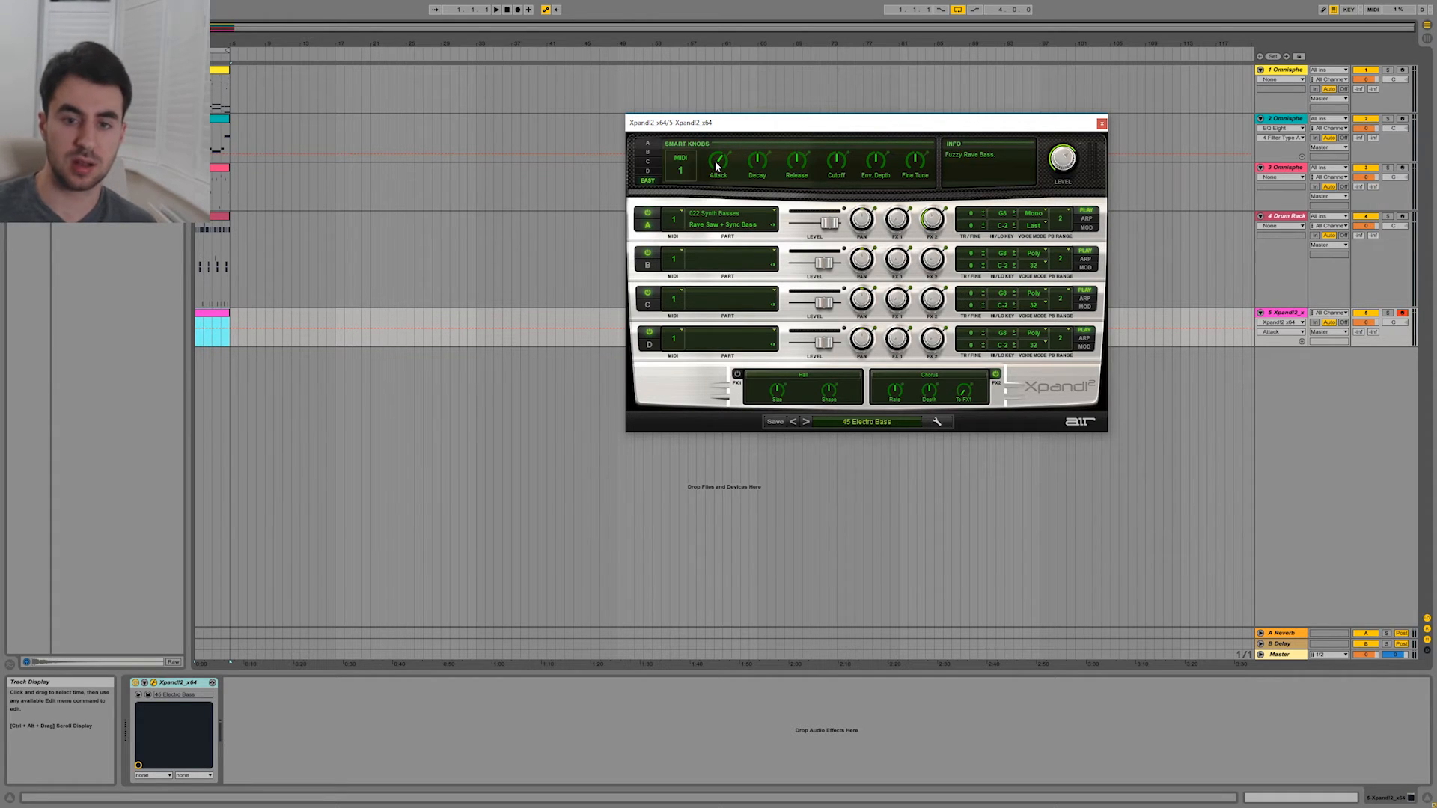
{"action": "left_click_drag", "start_coordinate": [717, 165], "coordinate": [714, 161]}
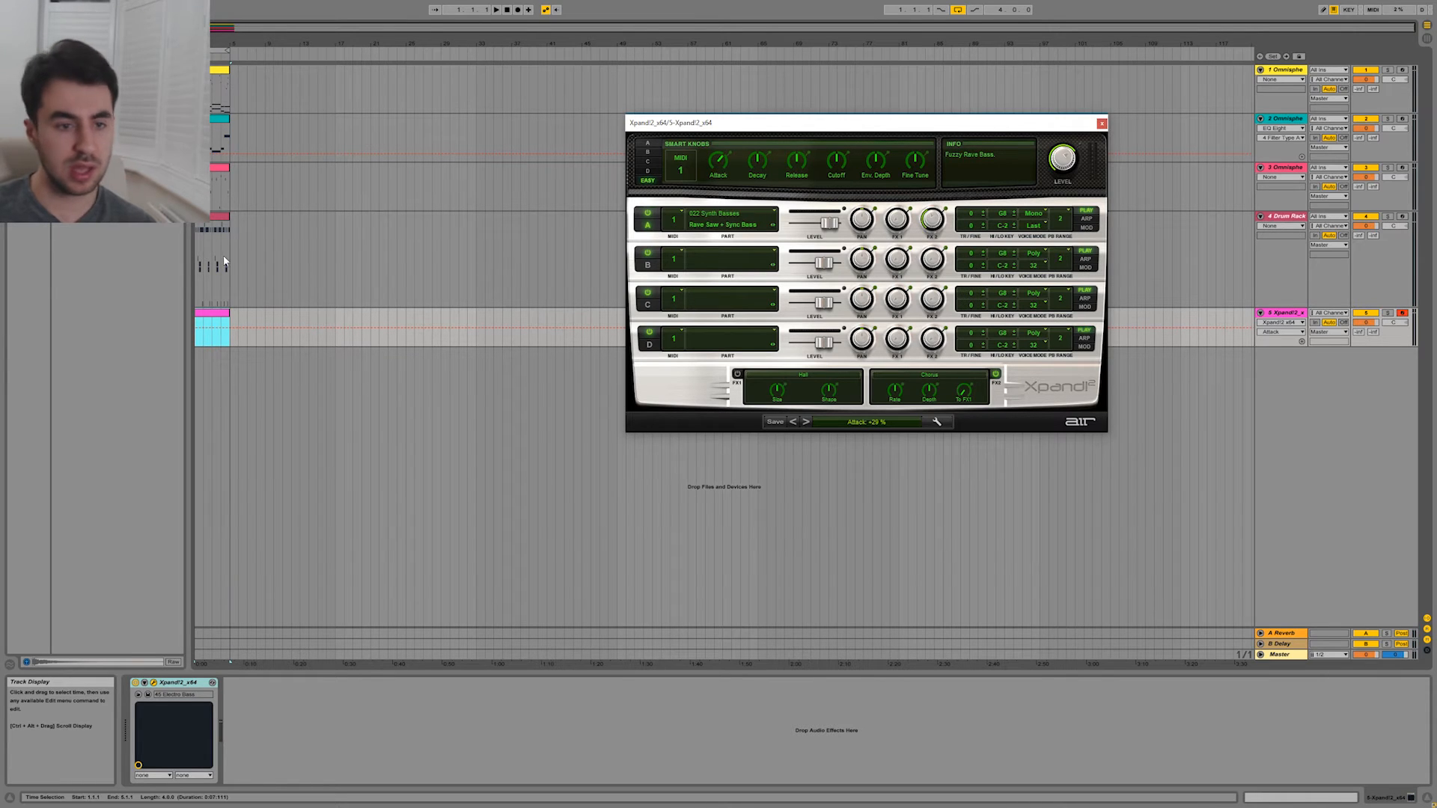
Copy all notes from the second Omnisphere track's clip into the start of the Xpand!2 clip.
{"action": "left_click", "coordinate": [207, 325]}
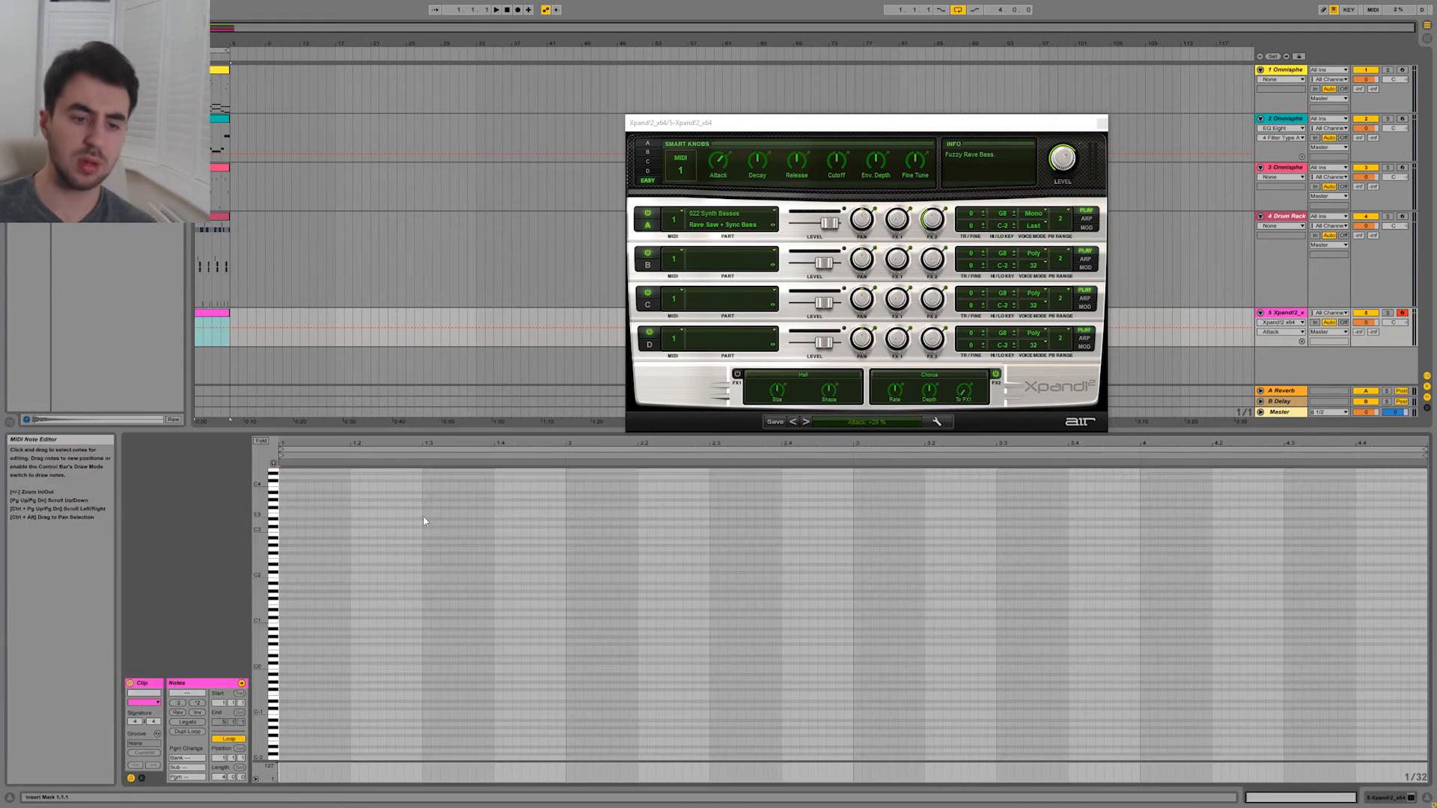
{"action": "left_click", "coordinate": [219, 120]}
{"action": "left_click", "coordinate": [384, 488]}
{"action": "key", "text": "ctrl+a"}
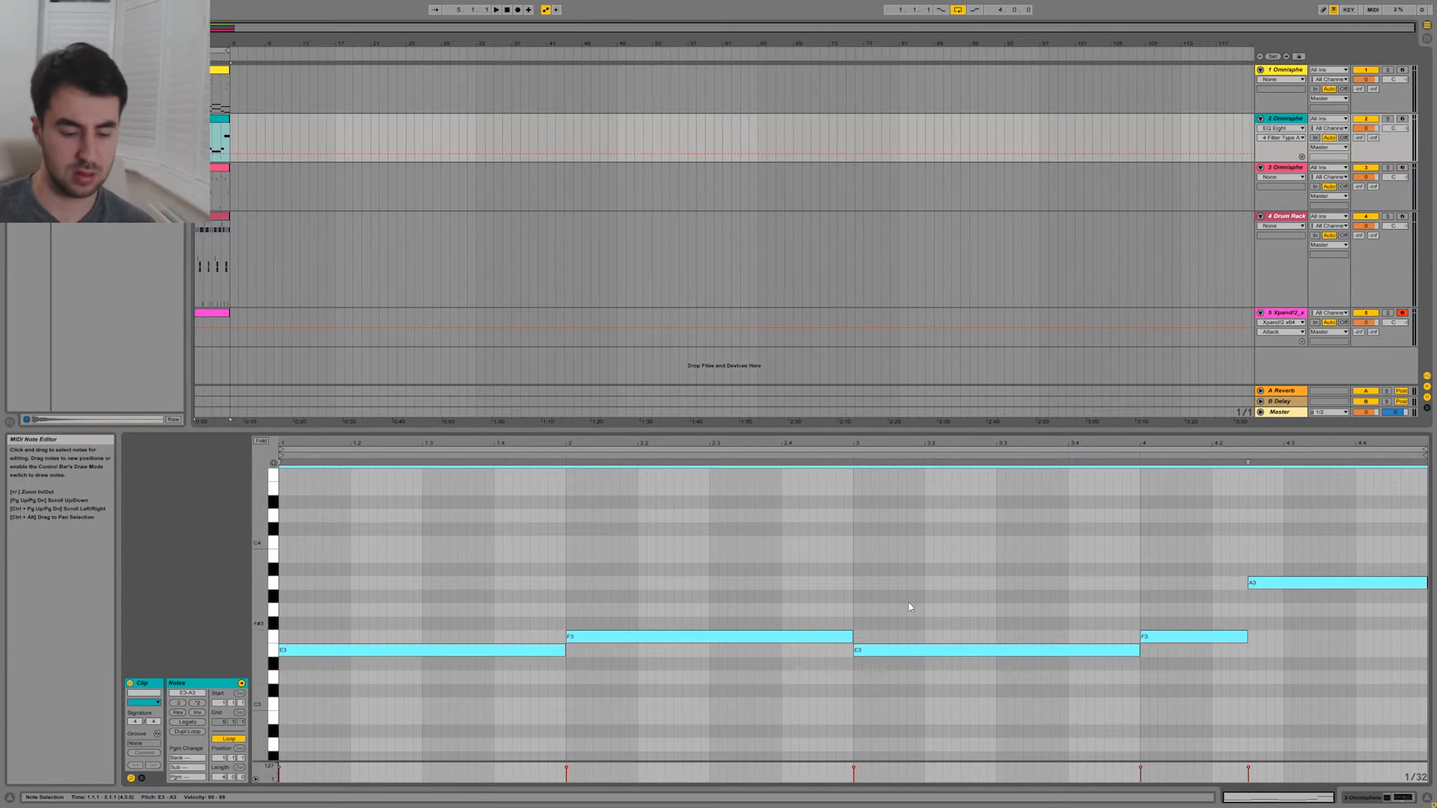
{"action": "left_click", "coordinate": [211, 329]}
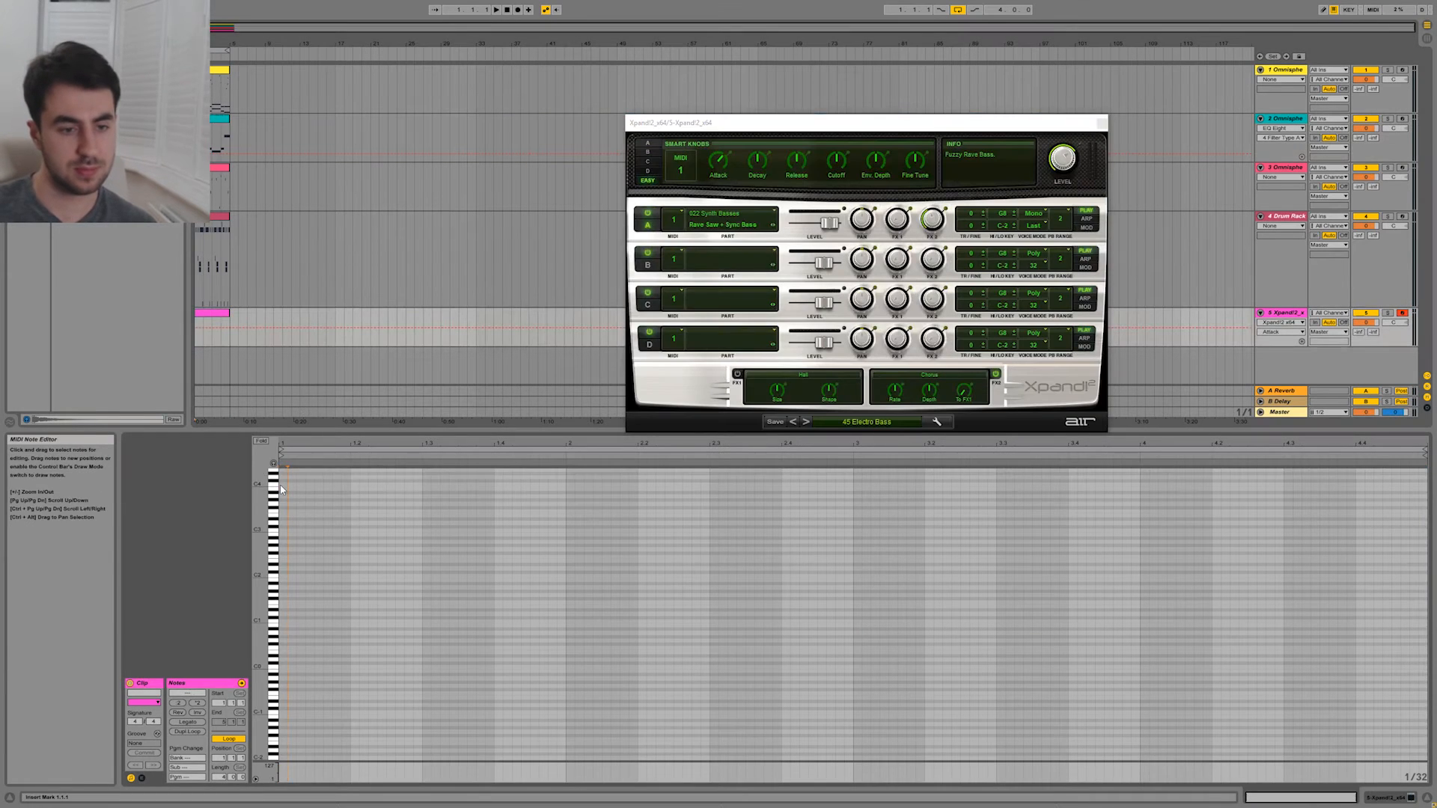
{"action": "key", "text": "ctrl+v"}
Lower the high-cut frequency of the EQ Eight on the second Omnisphere track.
{"action": "key", "text": "shift+Tab"}
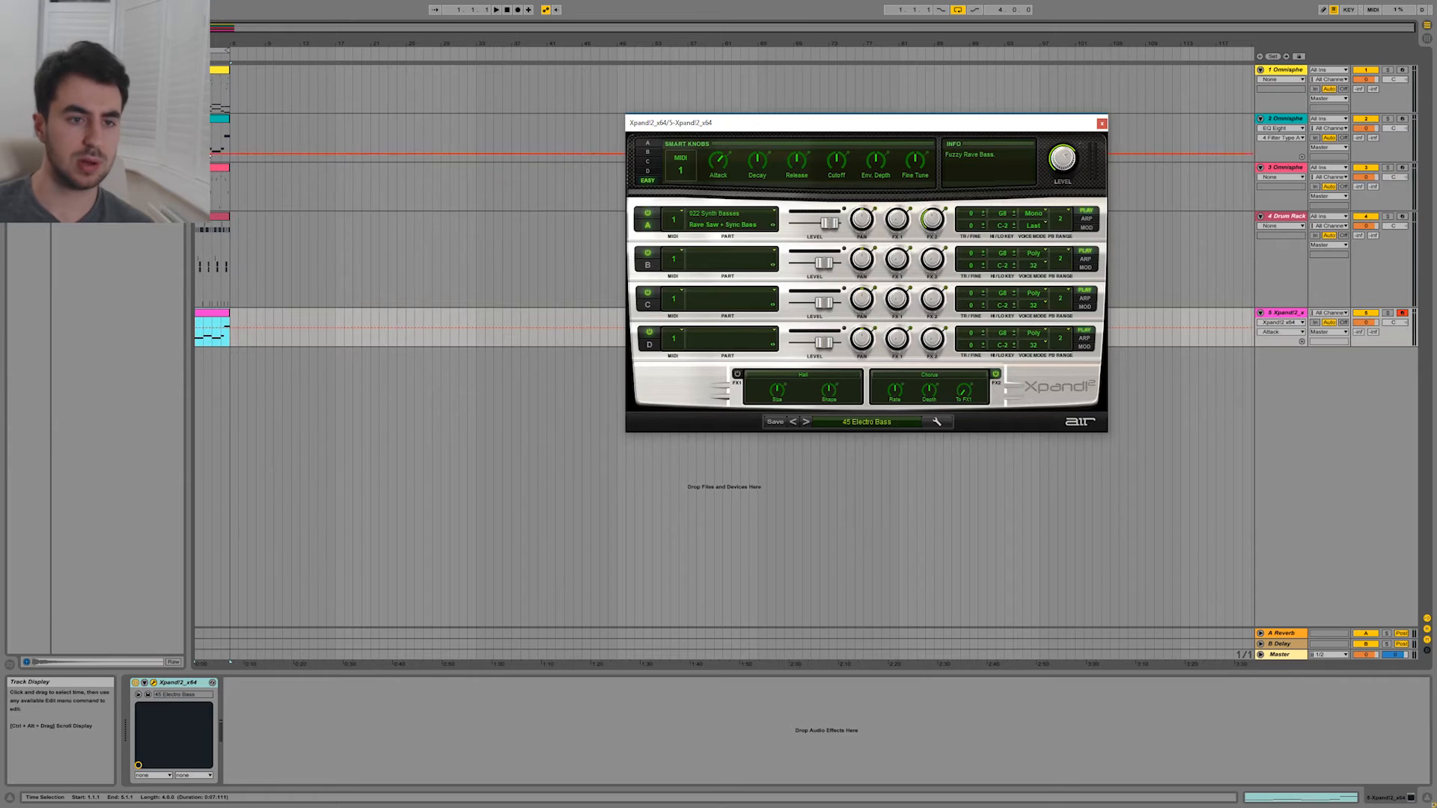
{"action": "left_click", "coordinate": [212, 141]}
{"action": "left_click_drag", "start_coordinate": [372, 726], "coordinate": [354, 726]}
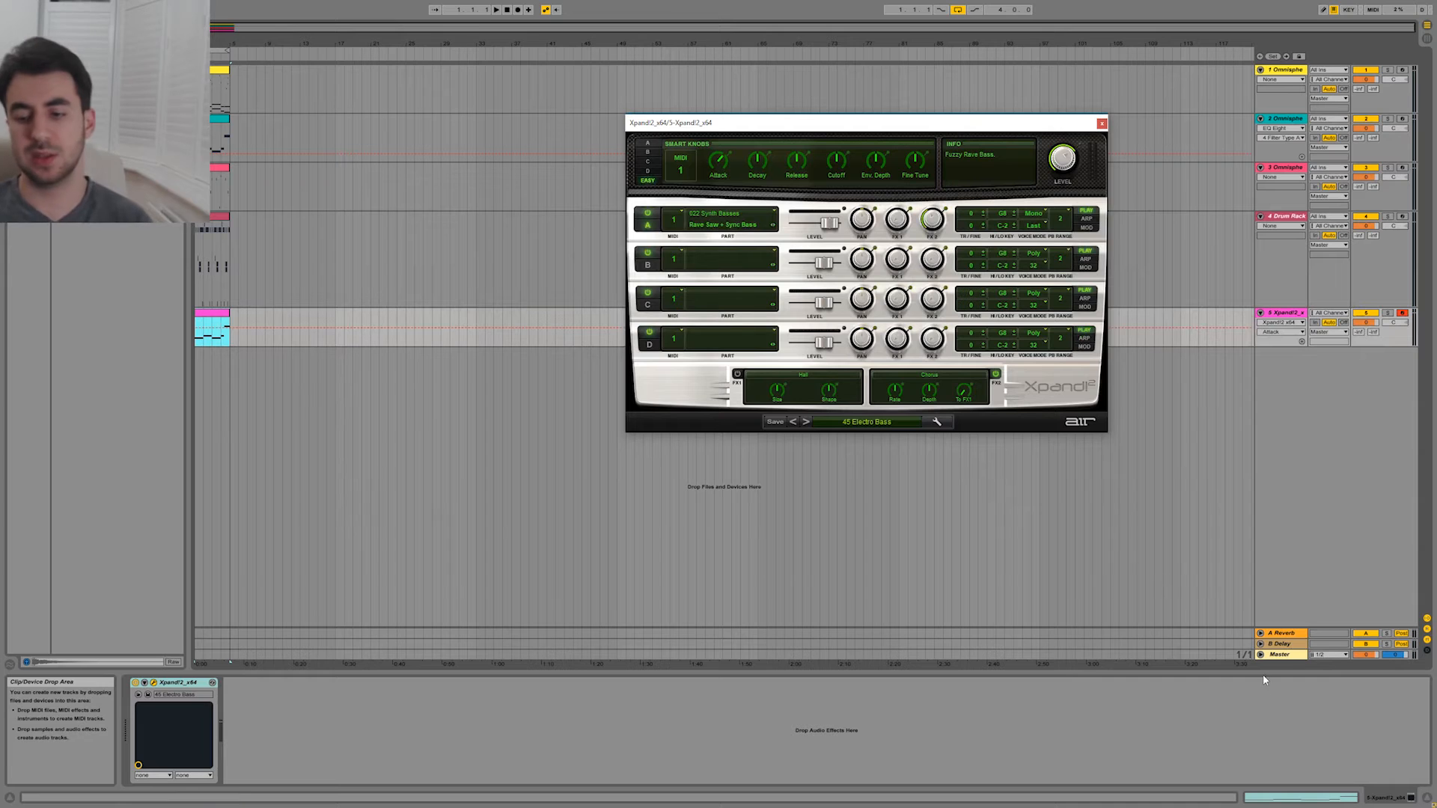
Transpose all notes in the Xpand!2 bass clip down two octaves.
{"action": "left_click", "coordinate": [1288, 798]}
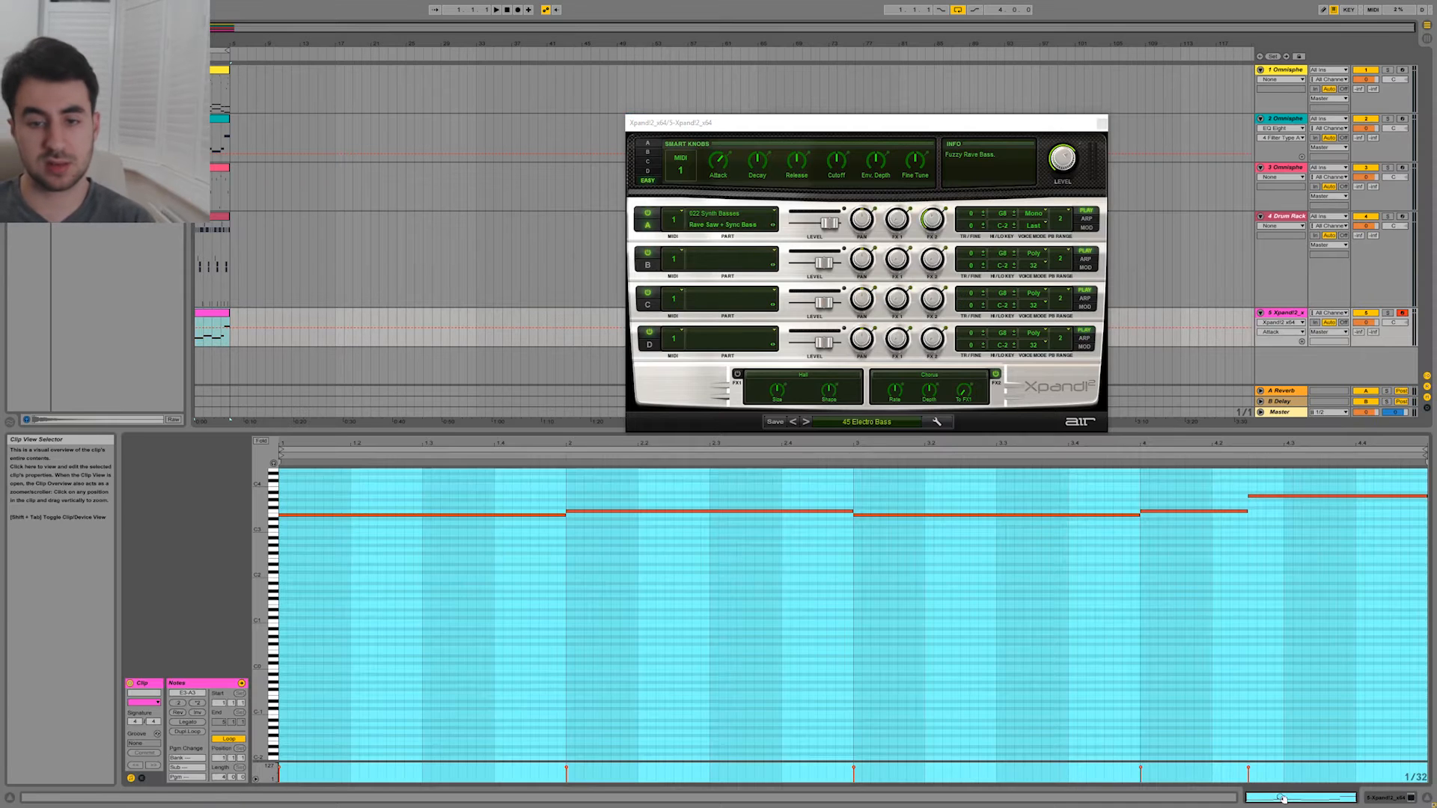
{"action": "left_click_drag", "start_coordinate": [1314, 529], "coordinate": [1306, 477]}
{"action": "scroll", "coordinate": [958, 535], "scroll_direction": "up", "scroll_amount": 2}
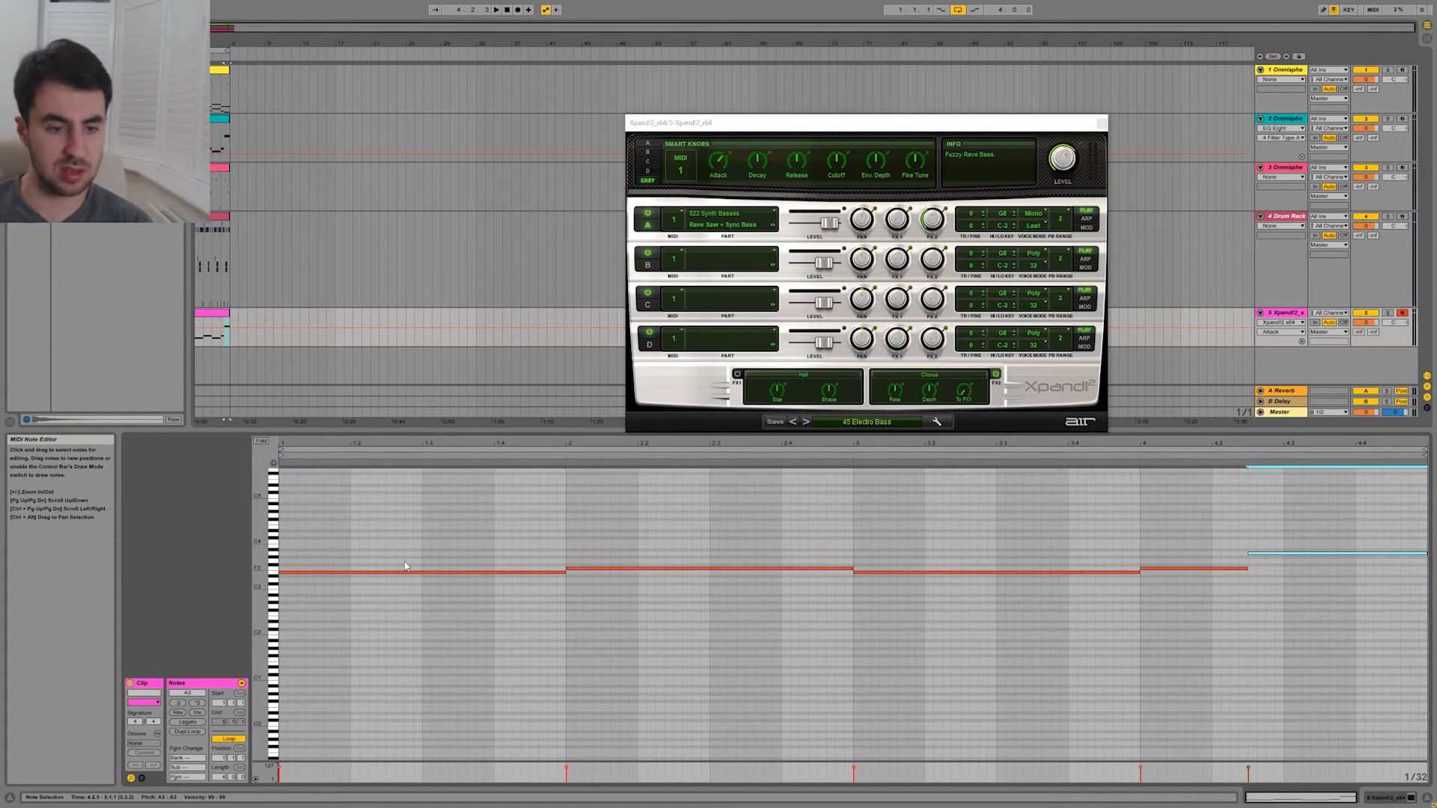
{"action": "key", "text": "ctrl+a"}
{"action": "key", "text": "shift+Down"}
{"action": "key", "text": "shift+Down"}
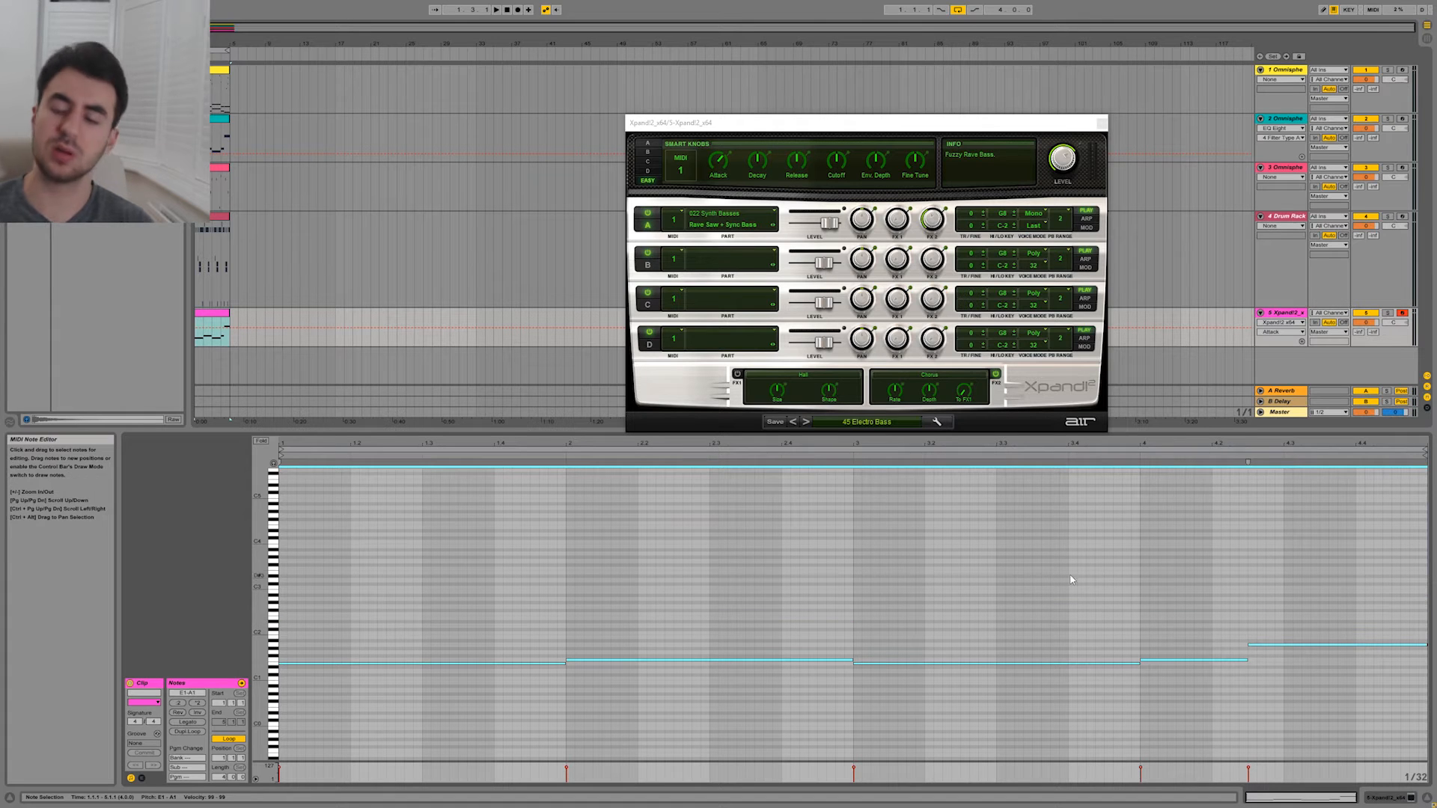
{"action": "left_click", "coordinate": [1363, 730]}
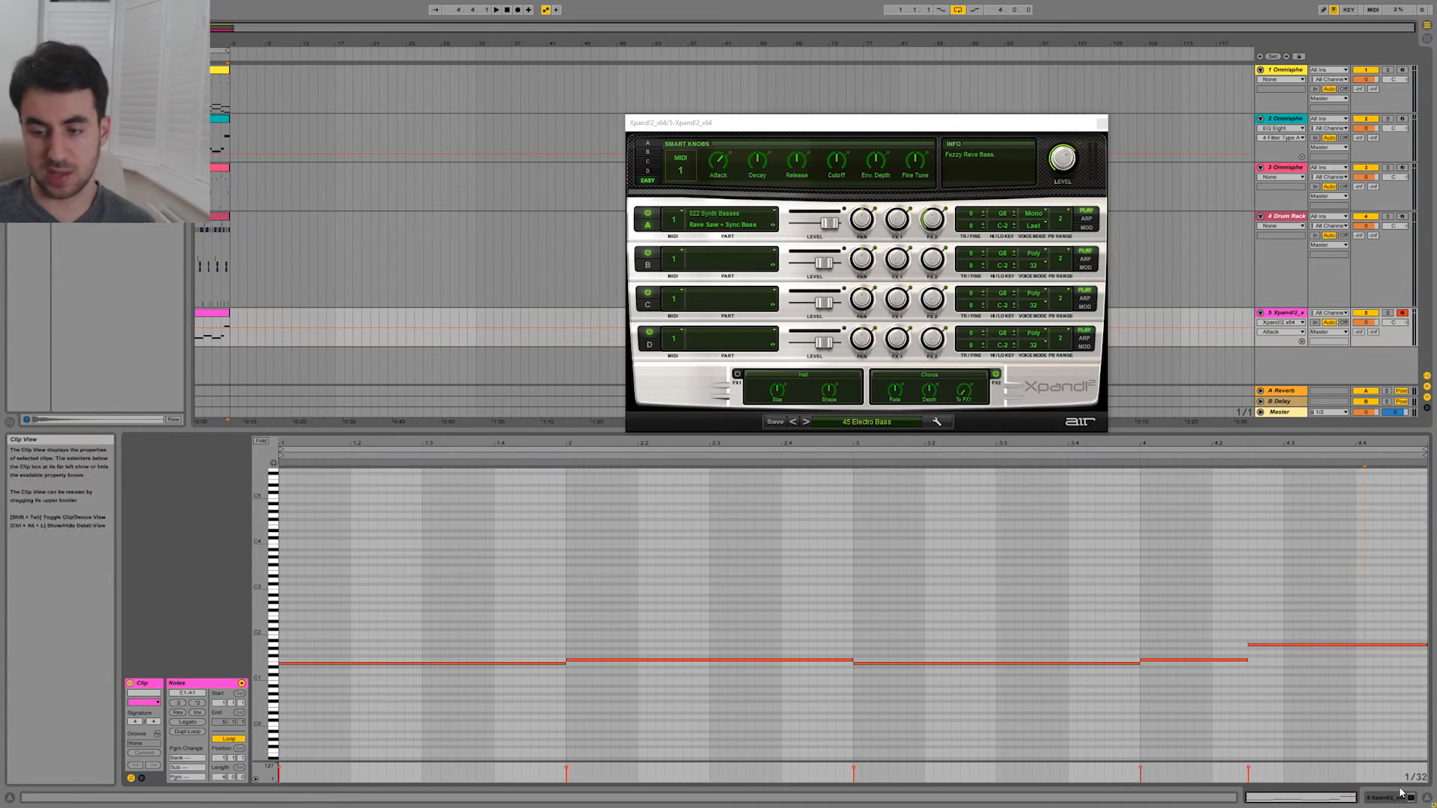
{"action": "left_click", "coordinate": [1398, 795]}
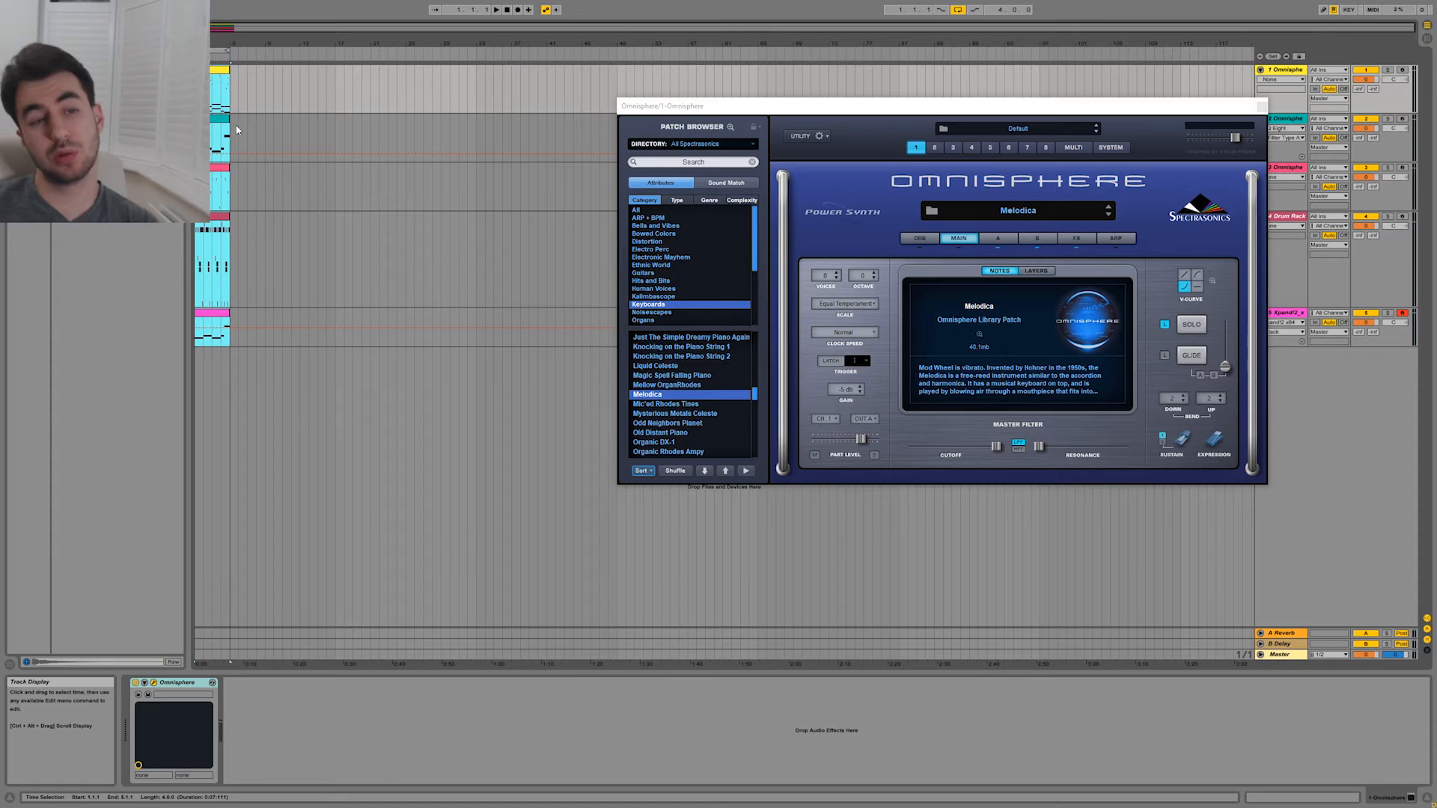
Move the loop's clips on all five tracks to bar 17 and repeat them to bar 37, ending the bass at bar 33.
{"action": "left_click", "coordinate": [236, 131]}
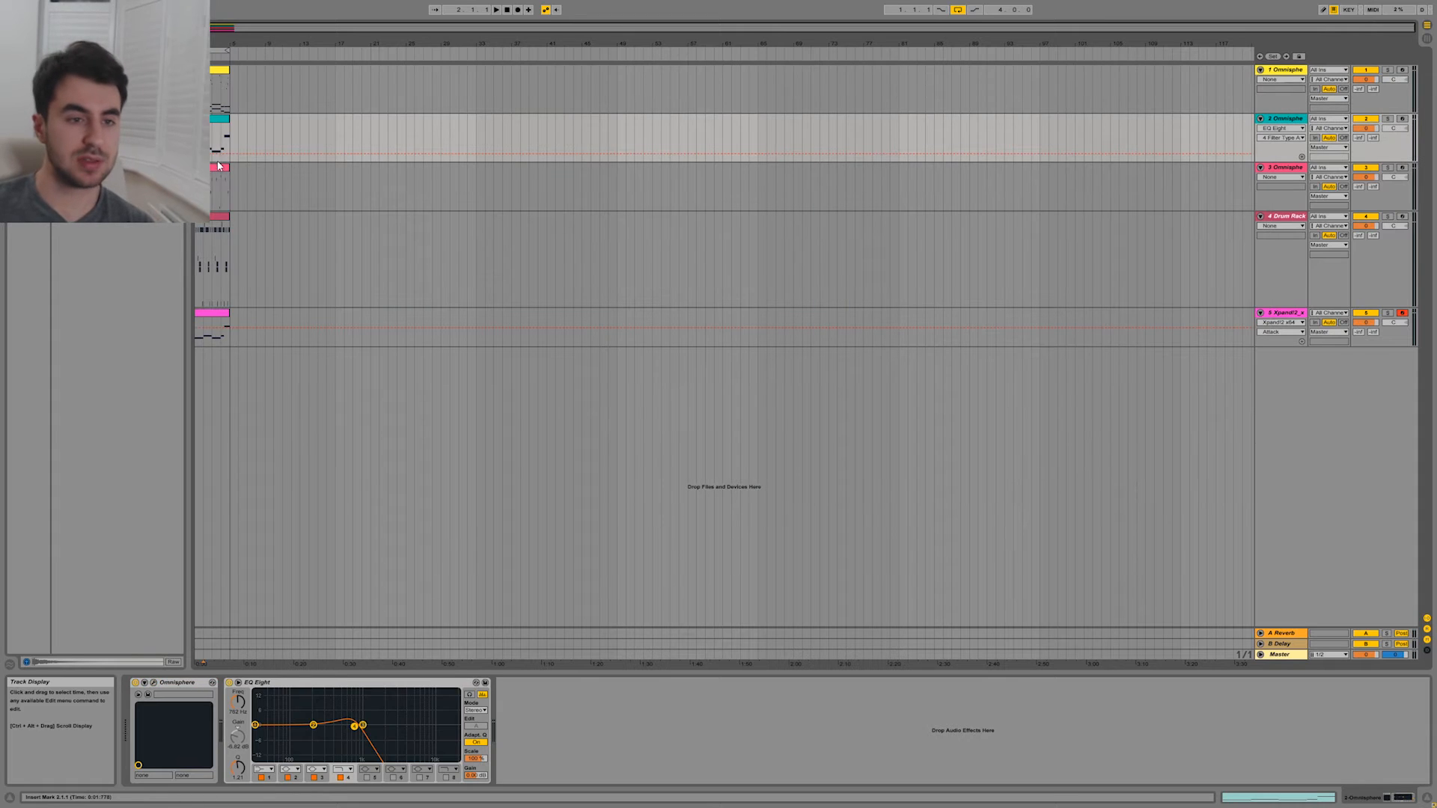
{"action": "left_click_drag", "start_coordinate": [209, 71], "coordinate": [258, 307]}
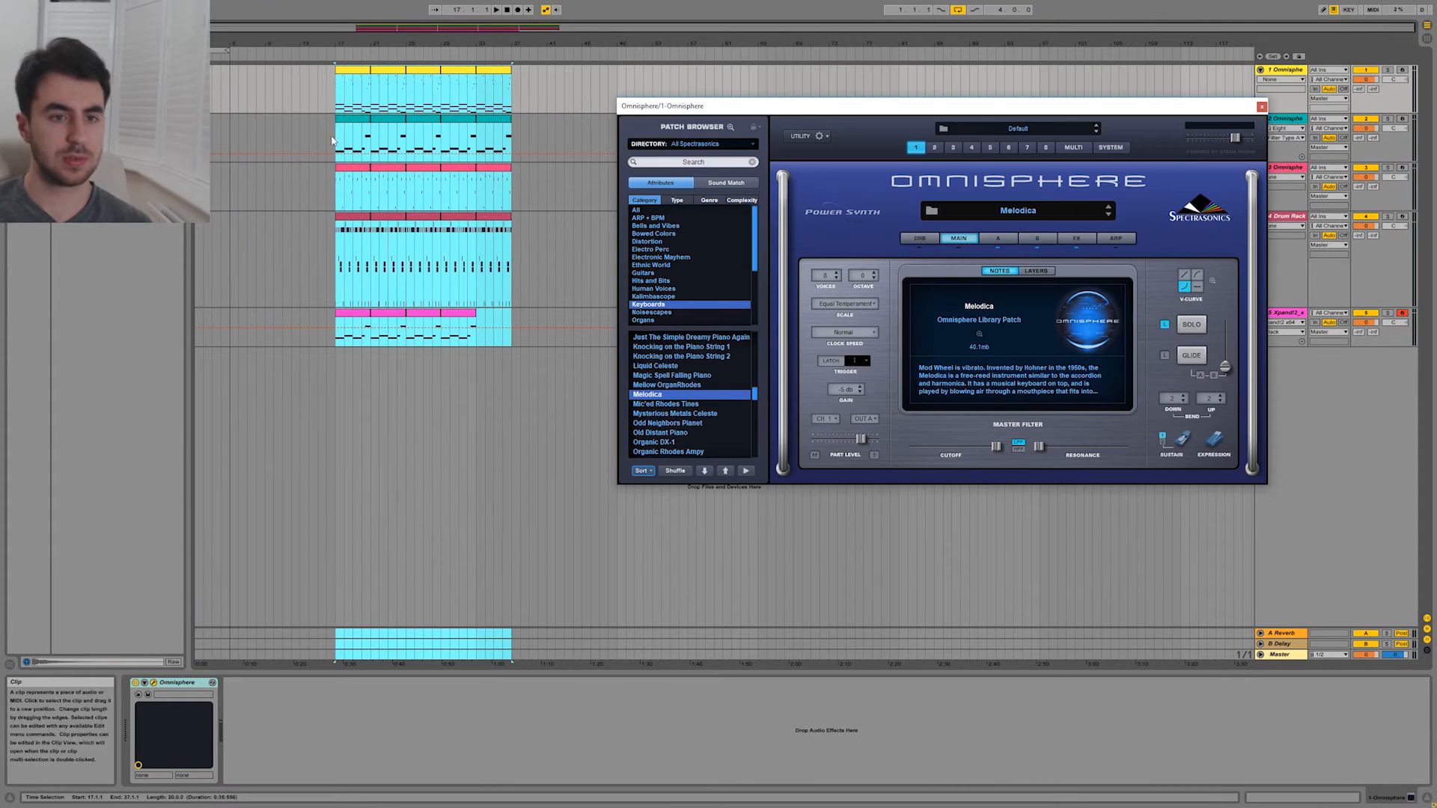
{"action": "left_click_drag", "start_coordinate": [380, 177], "coordinate": [476, 329]}
Place copies of the three Omnisphere clips from bar 9 to bar 17, ahead of the drums and bass.
{"action": "left_click", "coordinate": [478, 331]}
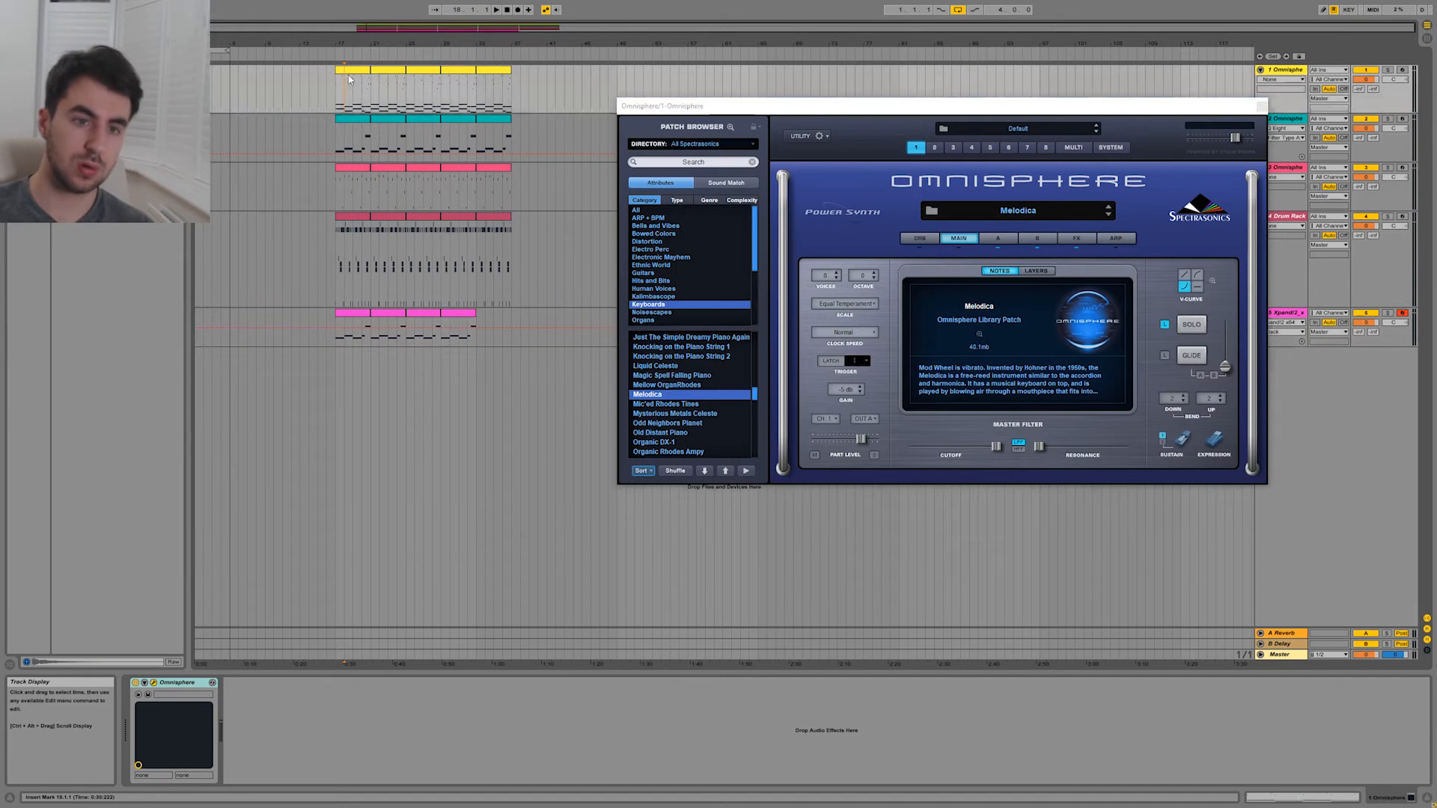
{"action": "left_click_drag", "start_coordinate": [258, 97], "coordinate": [274, 97]}
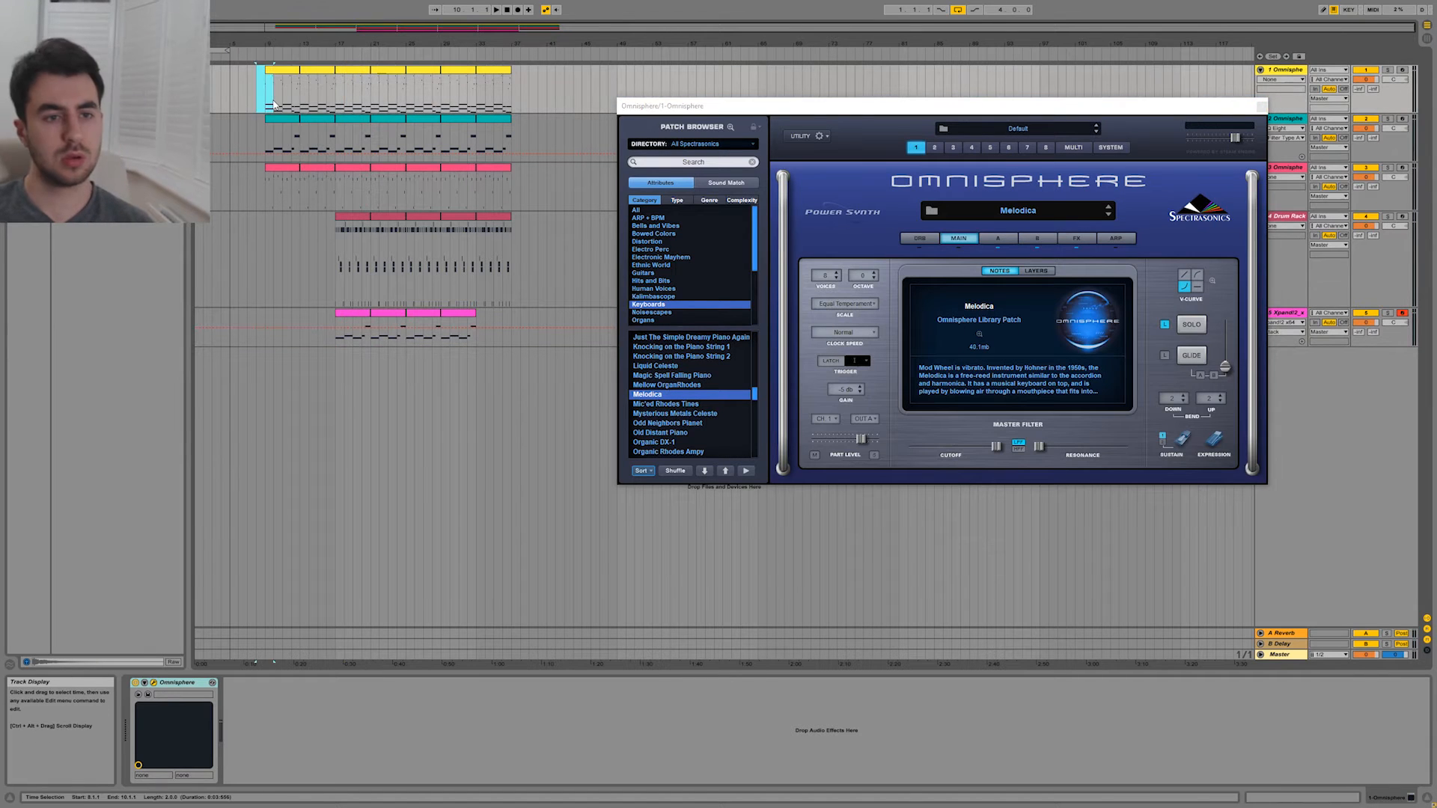
{"action": "left_click", "coordinate": [267, 100]}
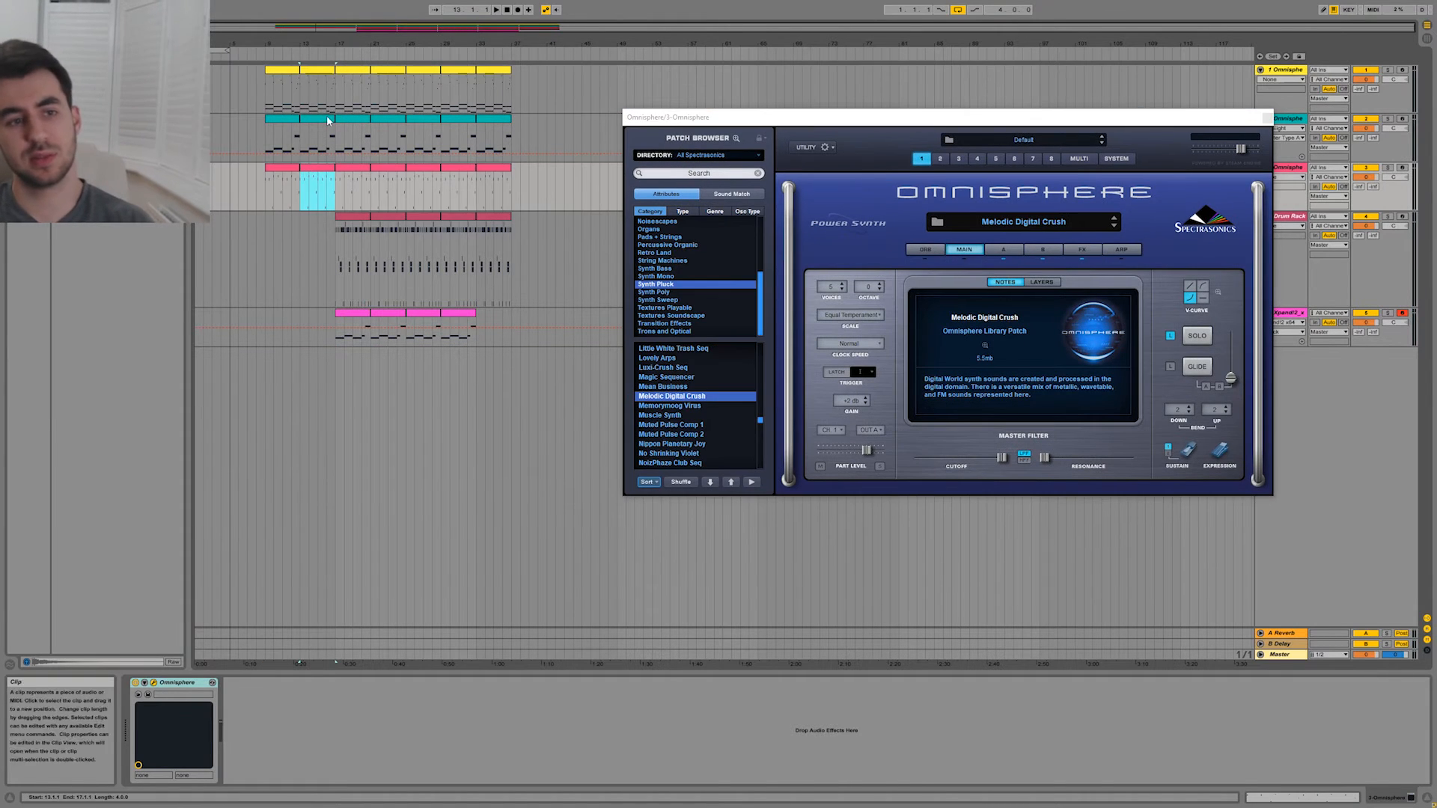
Remove the third Omnisphere clip at bar 9 and cut the last beat before bar 17 from all three Omnisphere tracks.
{"action": "left_click_drag", "start_coordinate": [273, 107], "coordinate": [339, 195]}
{"action": "left_click", "coordinate": [336, 194]}
{"action": "left_click_drag", "start_coordinate": [331, 44], "coordinate": [455, 48]}
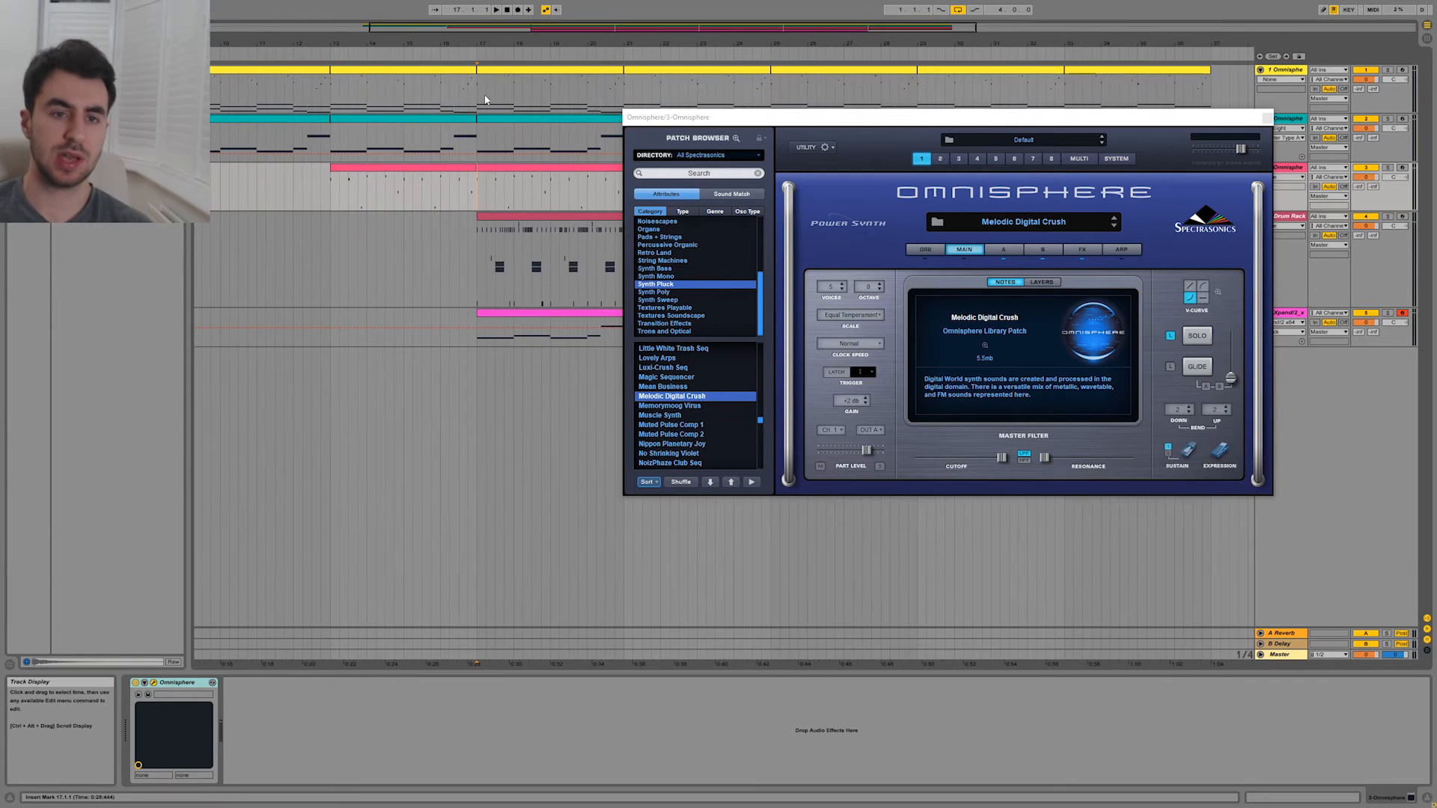
{"action": "left_click_drag", "start_coordinate": [472, 108], "coordinate": [466, 257]}
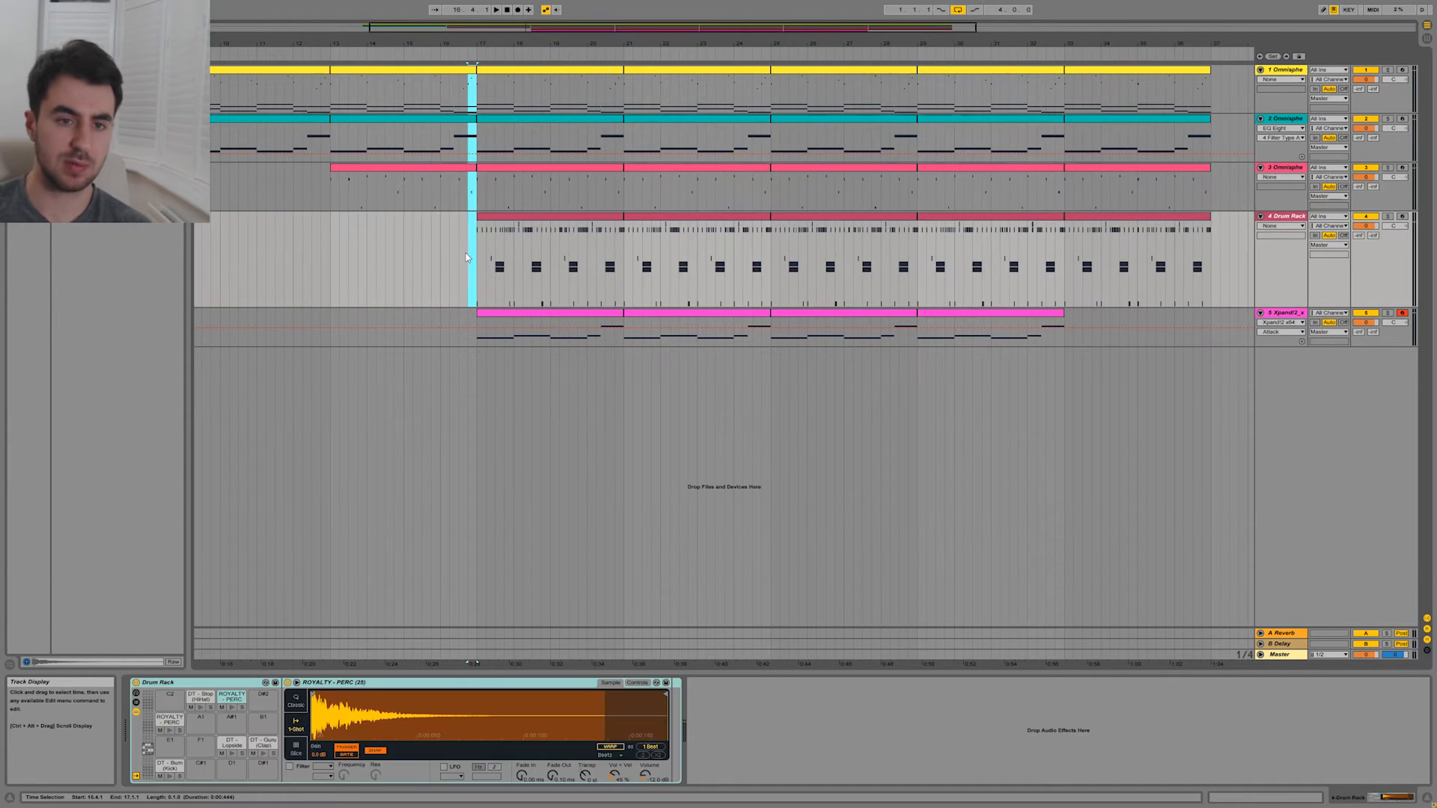
{"action": "key", "text": "Delete"}
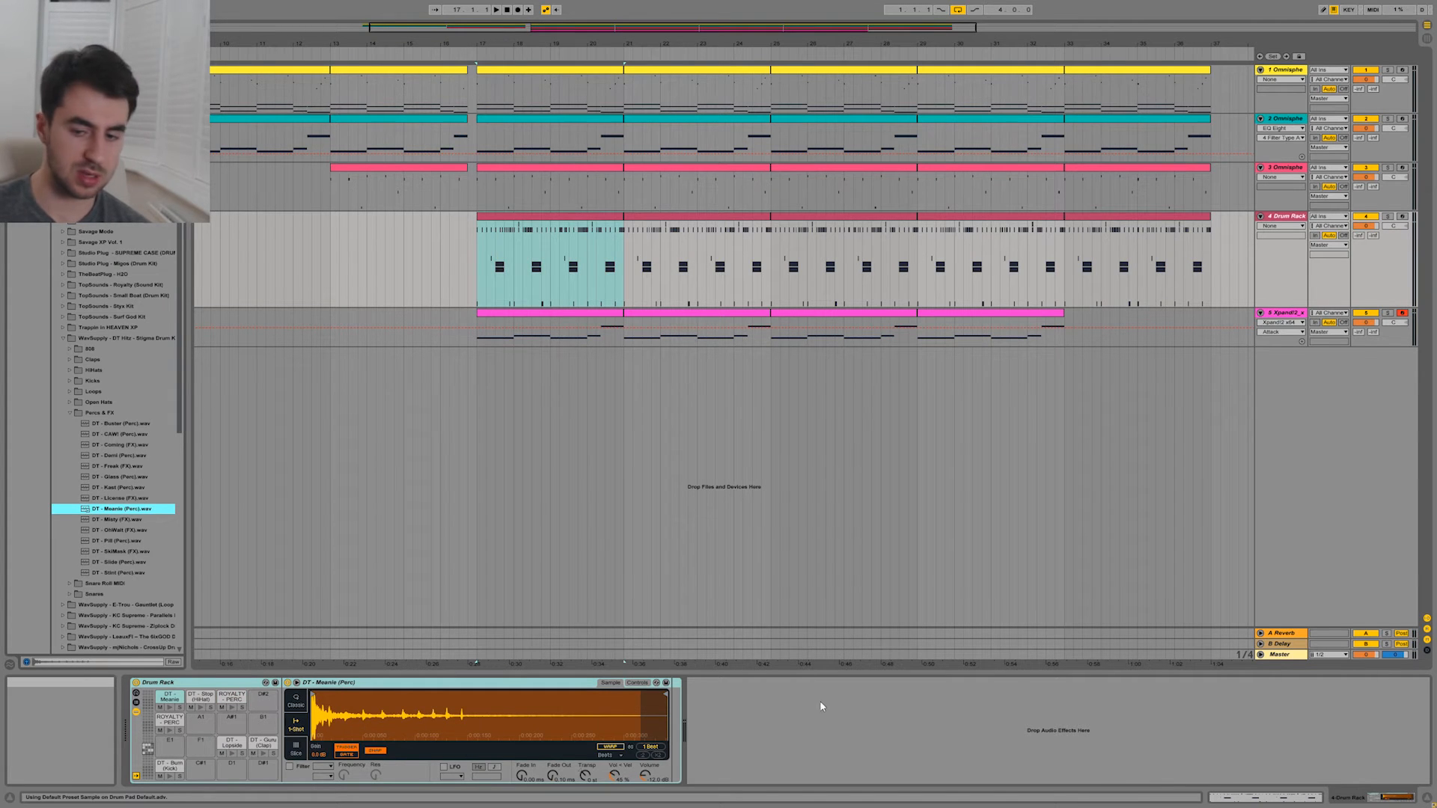
Add a DT - Meanie hit at 1.1 and a ROYALTY - PERC hit at 1.2 in the Drum Rack clip at bar 17.
{"action": "key", "text": "shift+Tab"}
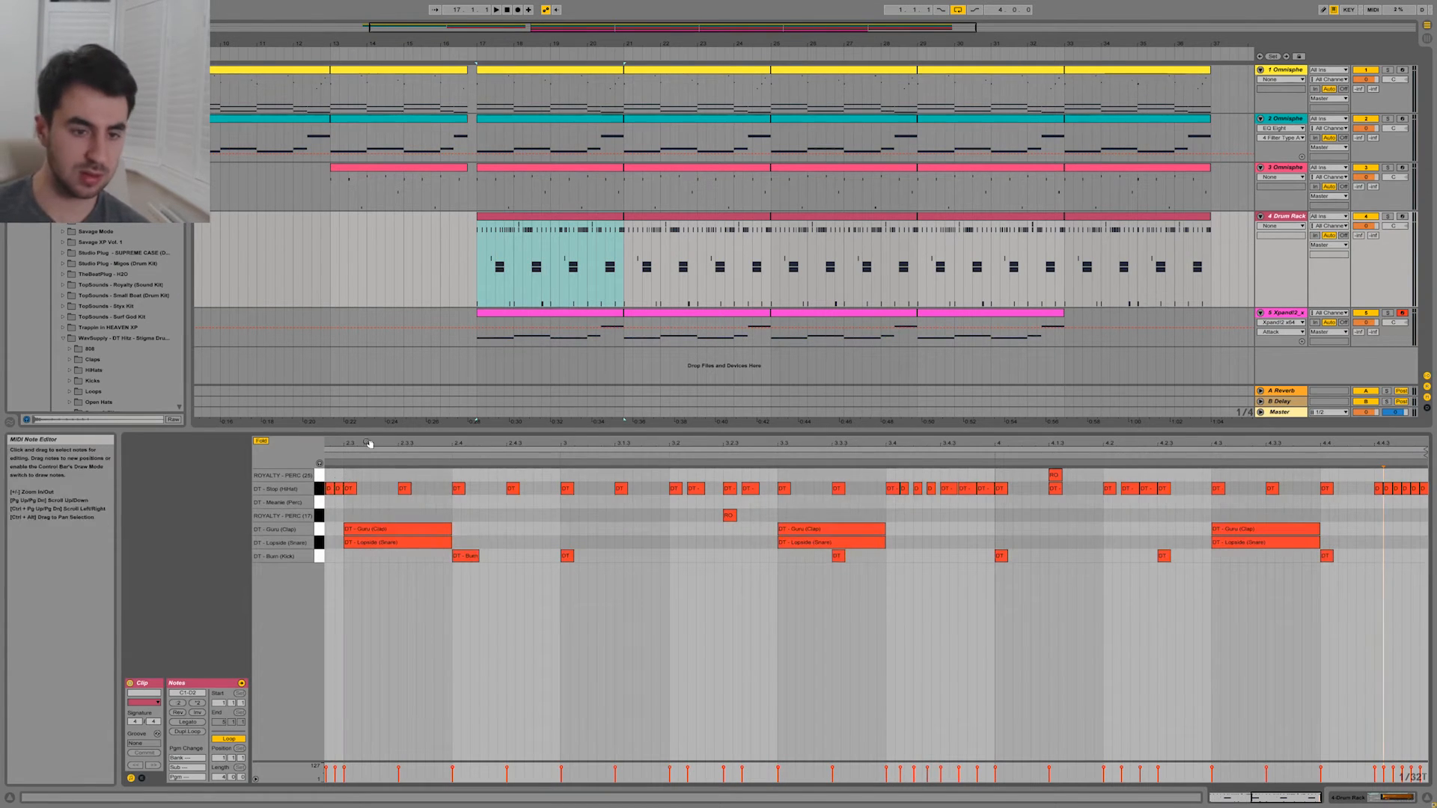
{"action": "left_click", "coordinate": [329, 479]}
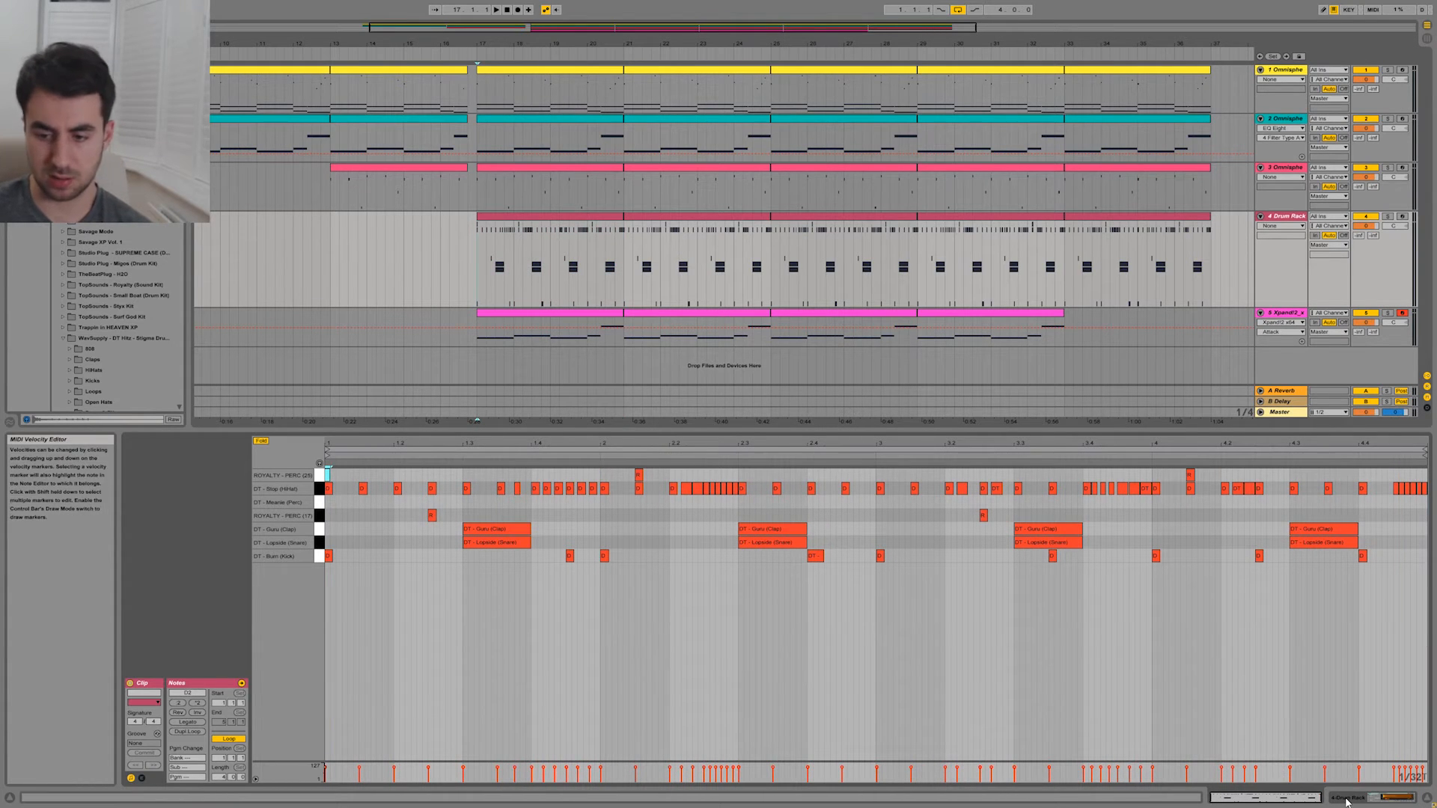
{"action": "key", "text": "shift+Tab"}
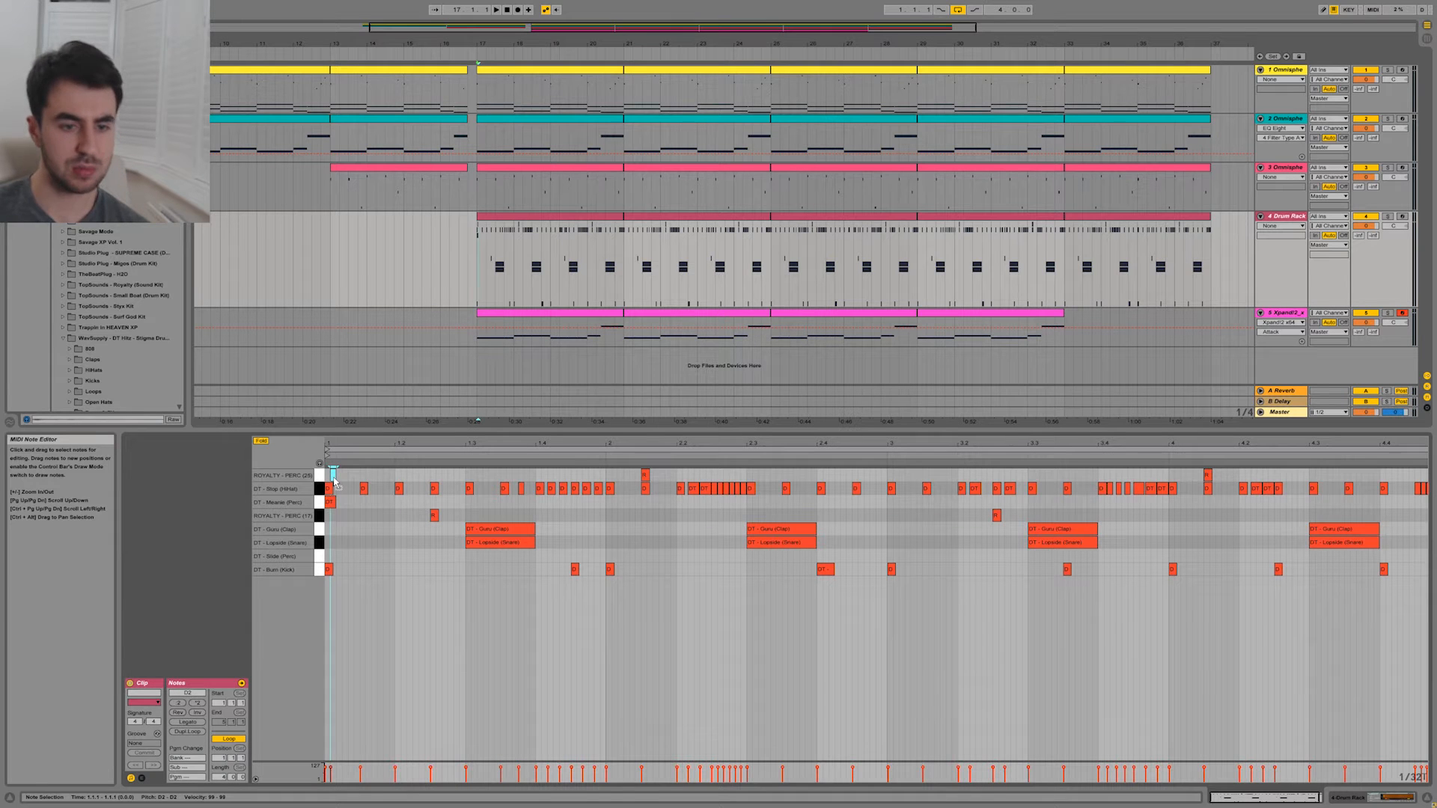
{"action": "left_click_drag", "start_coordinate": [331, 477], "coordinate": [400, 480]}
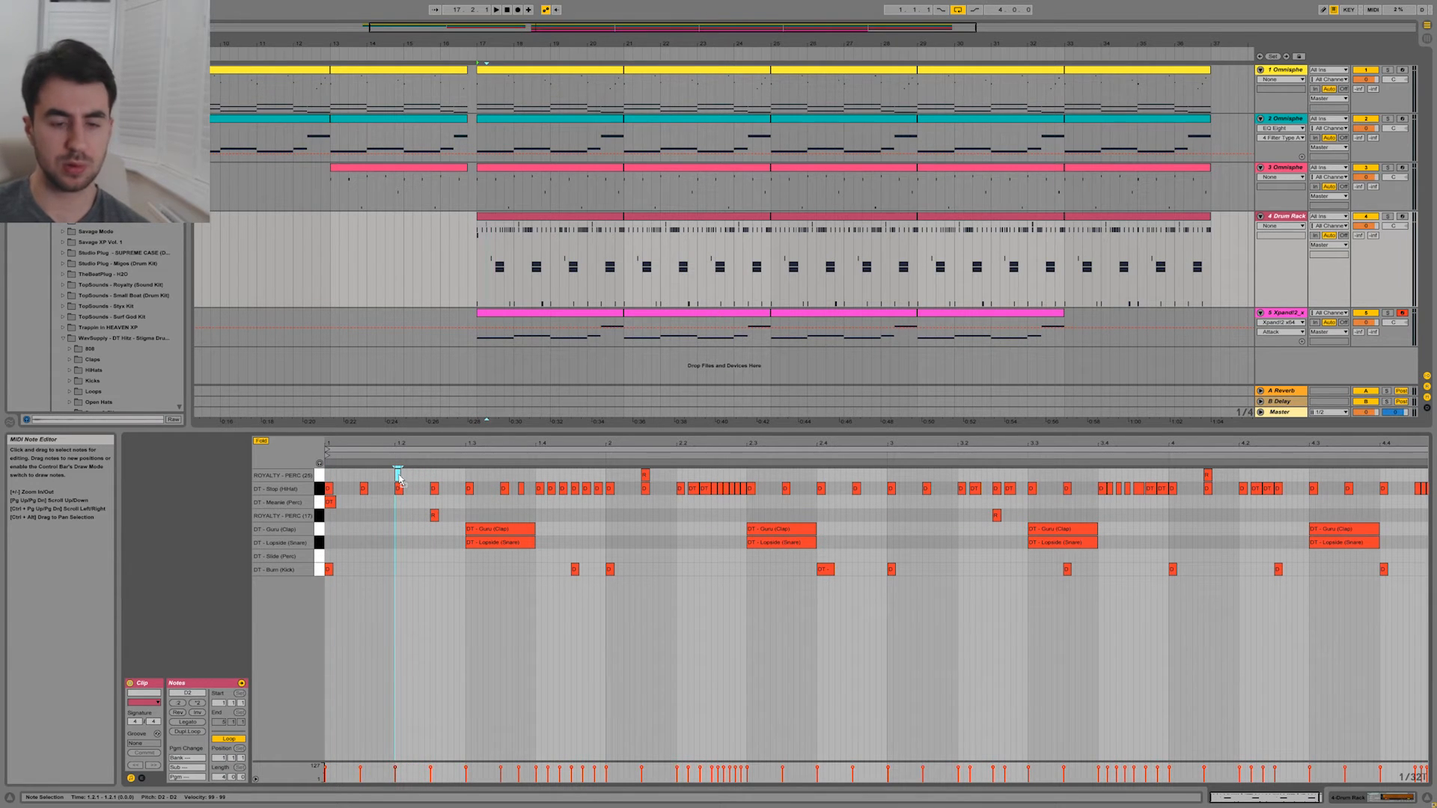
{"action": "left_click", "coordinate": [436, 476]}
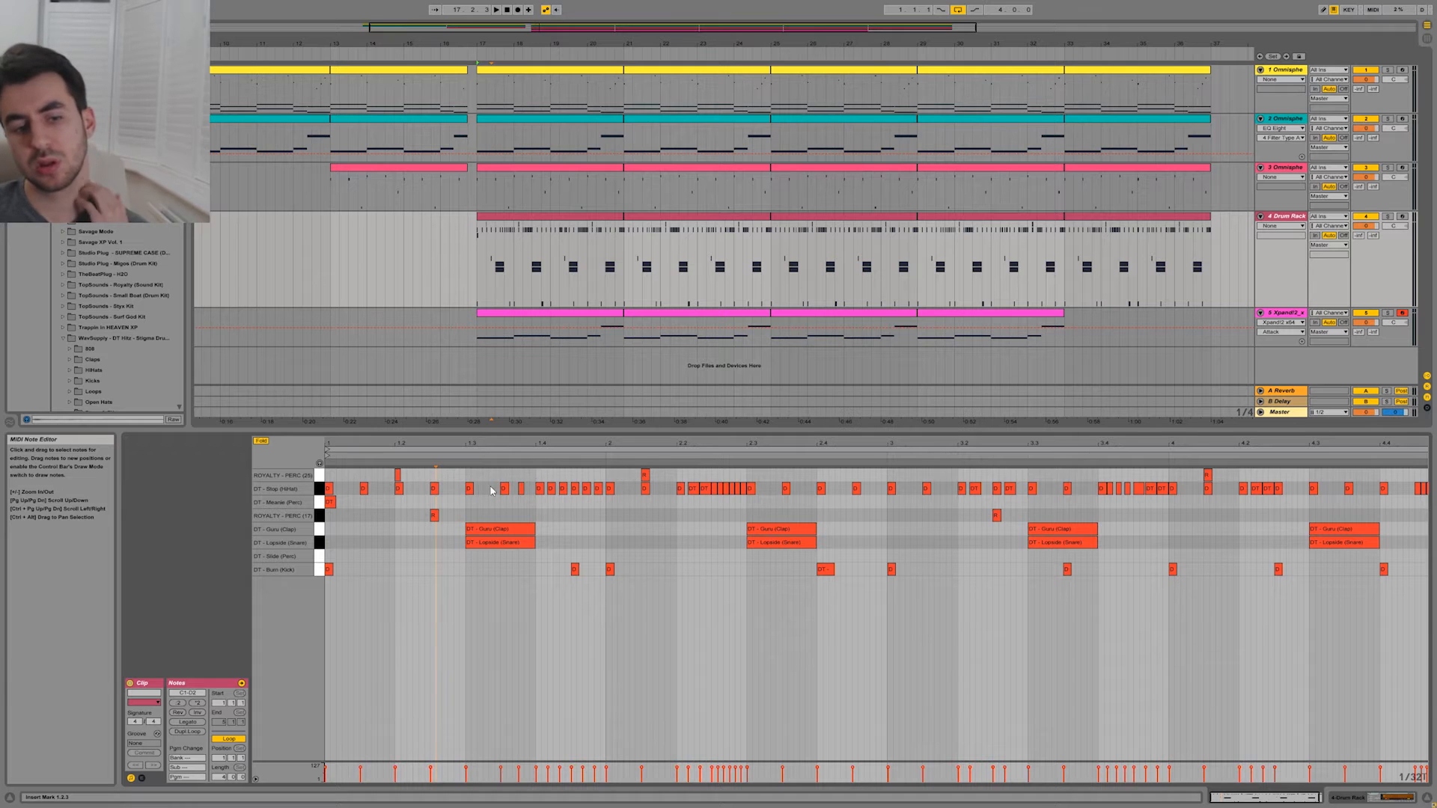
{"action": "key", "text": "shift+Tab"}
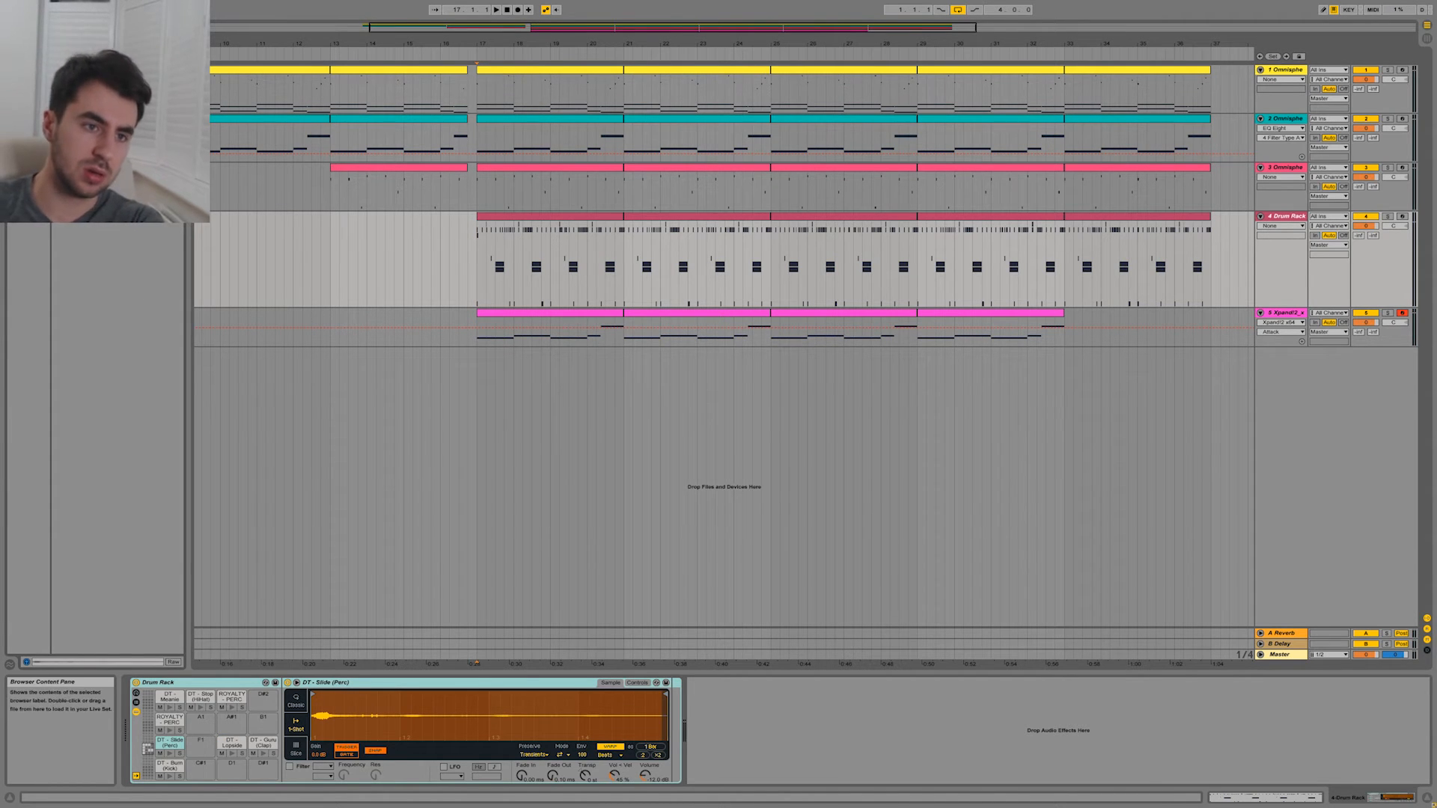
Create a second Xpand!2 track and load preset 33 from its Strings category.
{"action": "left_click_drag", "start_coordinate": [98, 150], "coordinate": [523, 414]}
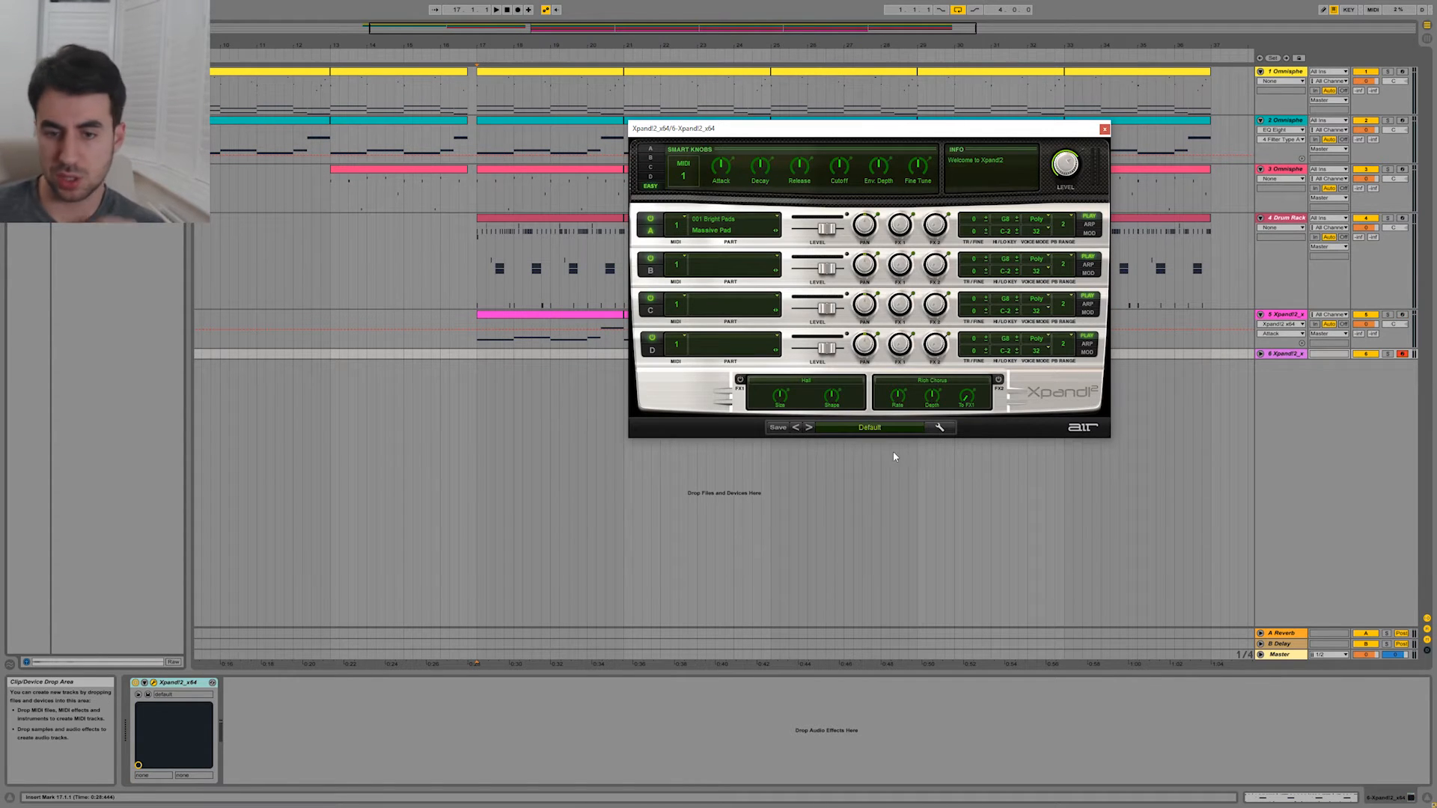
{"action": "left_click", "coordinate": [870, 428]}
{"action": "mouse_move", "coordinate": [854, 555]}
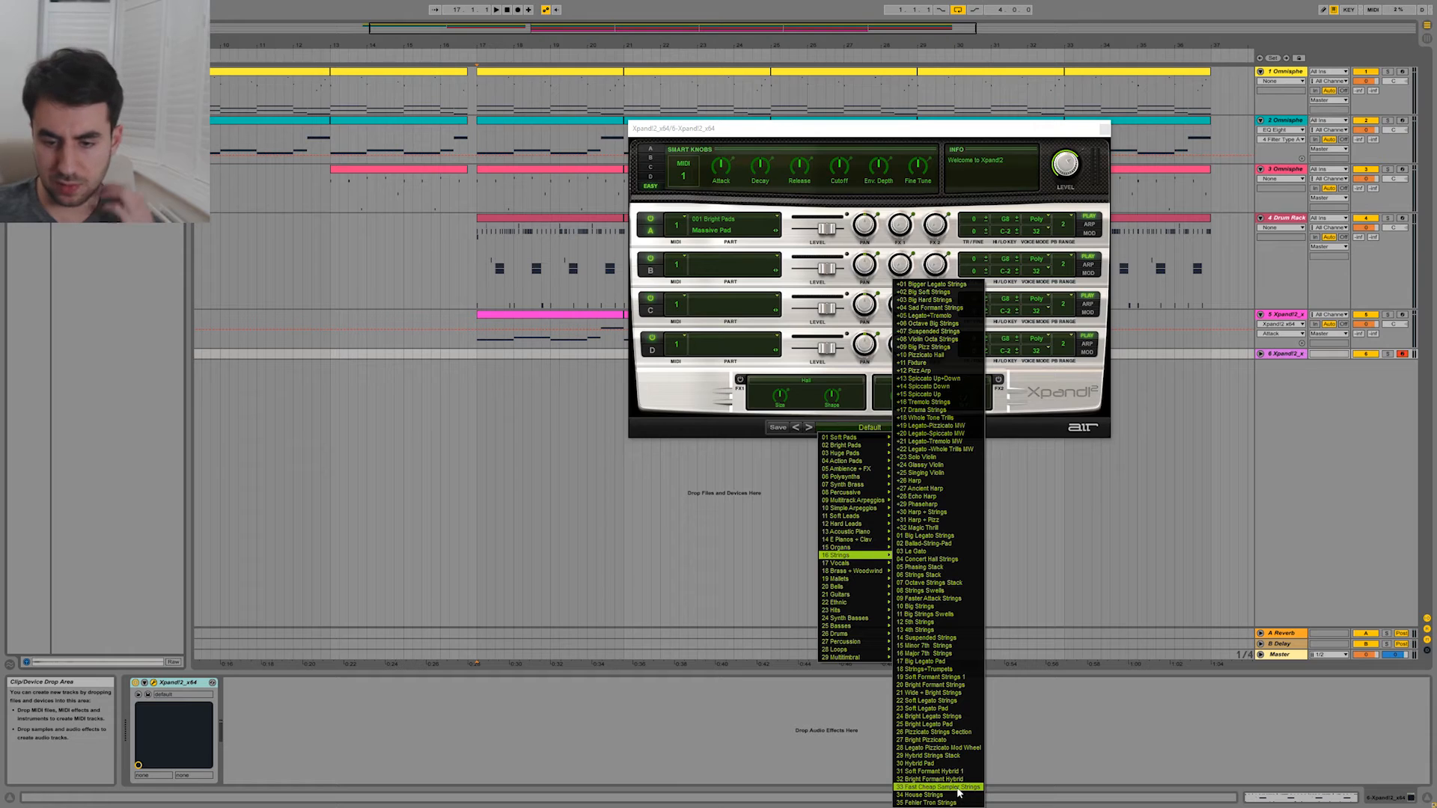
{"action": "left_click", "coordinate": [944, 788]}
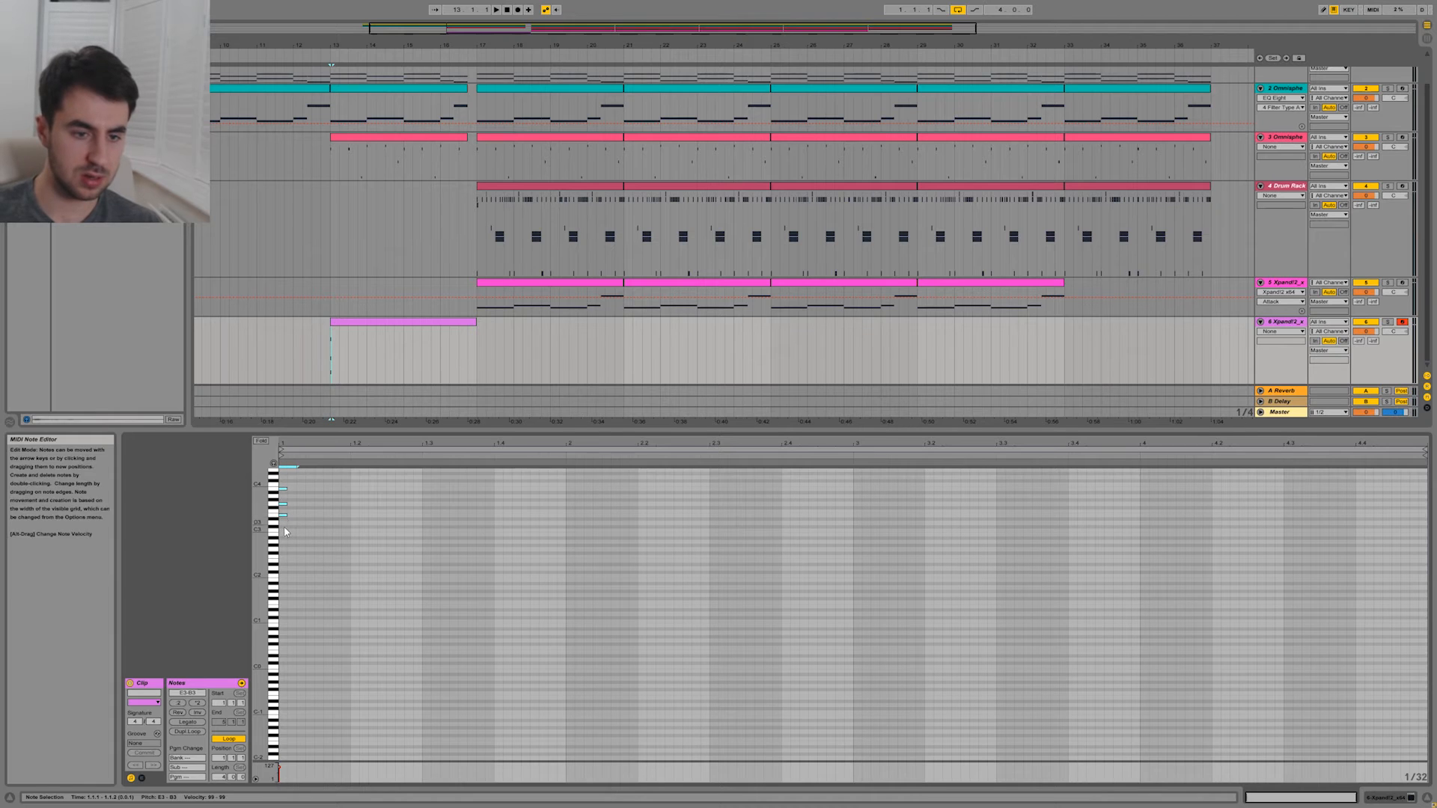
Repeat the E3, G3, B3 chord at 1.2.3 and 1.4 in the strings clip, and reshape the one at 1.4 into B3 and E4.
{"action": "left_click_drag", "start_coordinate": [283, 516], "coordinate": [501, 518]}
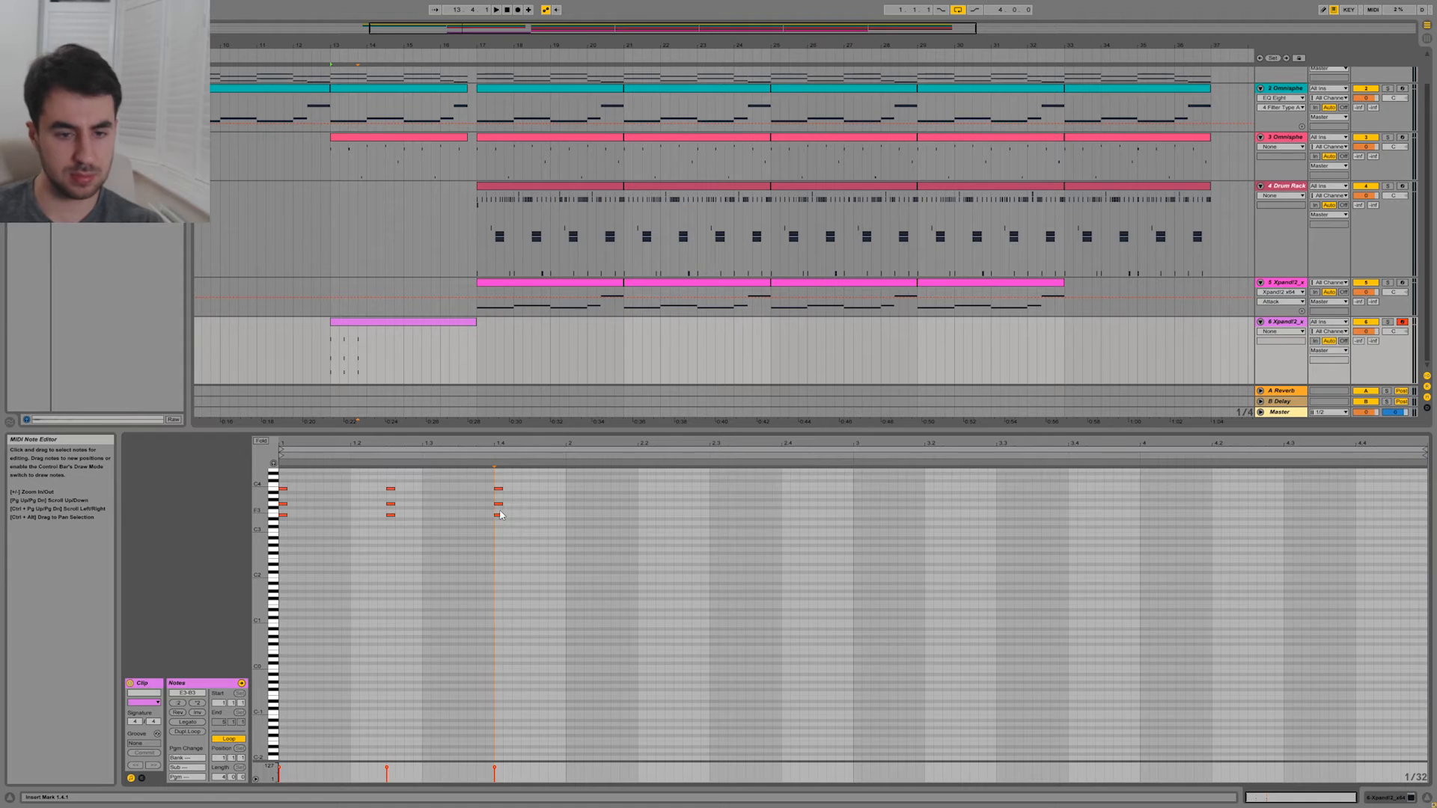
{"action": "left_click", "coordinate": [499, 504]}
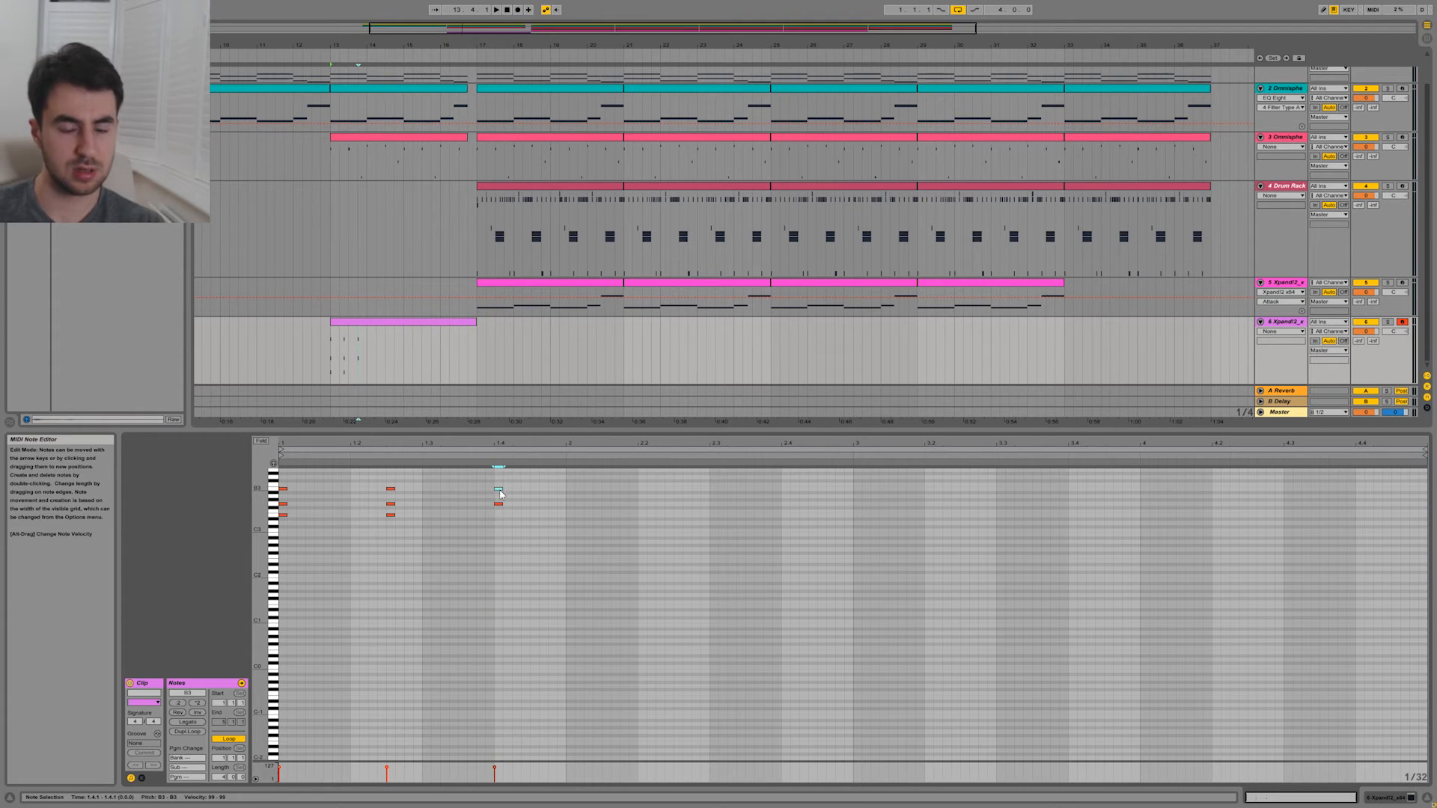
{"action": "left_click", "coordinate": [500, 505]}
{"action": "scroll", "coordinate": [500, 507], "scroll_direction": "up", "scroll_amount": 1}
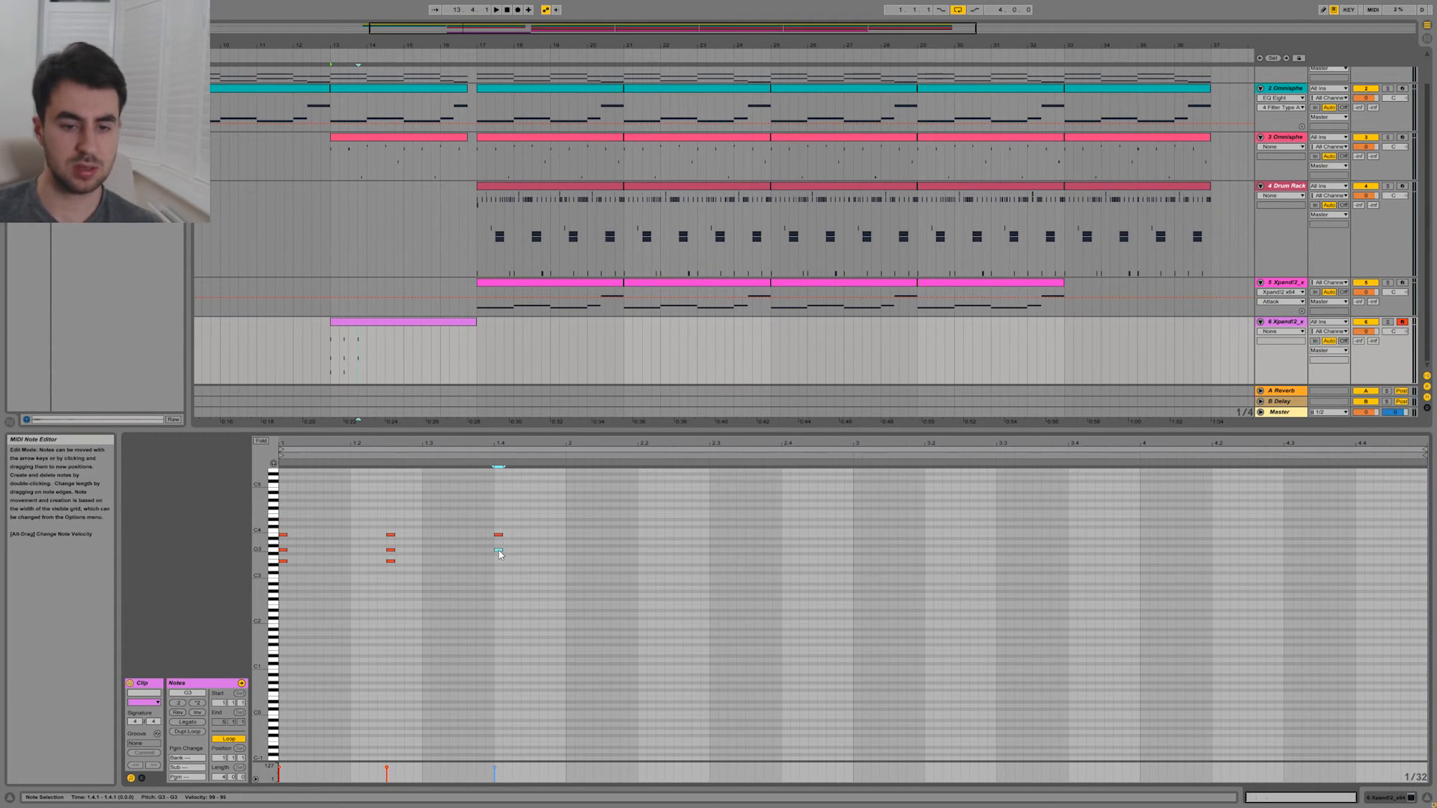
Add an F3, A3, C4 chord at 2.1 in the strings clip and repeat it at 2.2.3.
{"action": "double_click", "coordinate": [571, 531]}
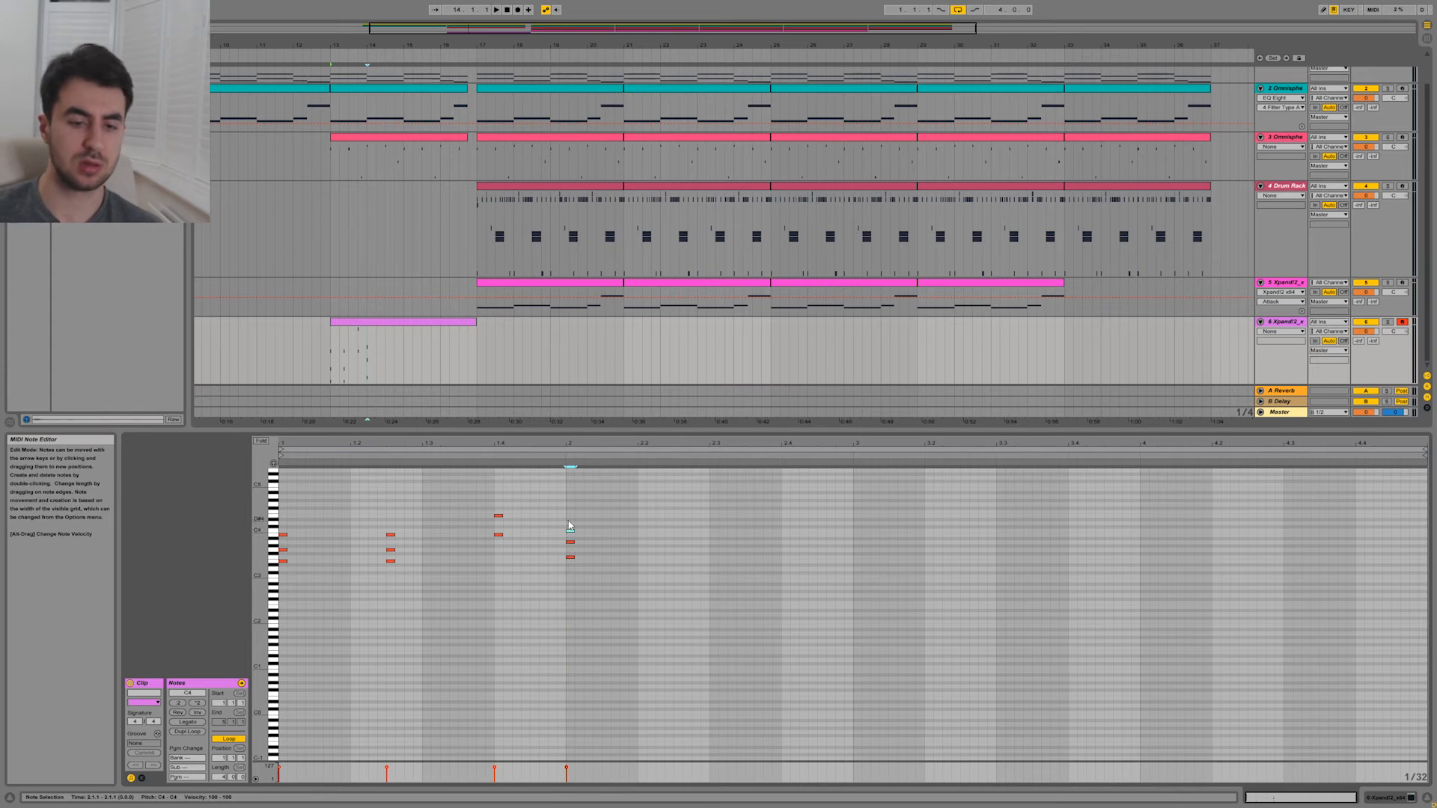
{"action": "left_click", "coordinate": [570, 543], "text": "shift"}
{"action": "left_click", "coordinate": [572, 558], "text": "shift"}
Reshape the chord at 2.4 into G3 and B3 and repeat the first two bars of chords in bars 3 and 4.
{"action": "left_click_drag", "start_coordinate": [773, 518], "coordinate": [811, 590]}
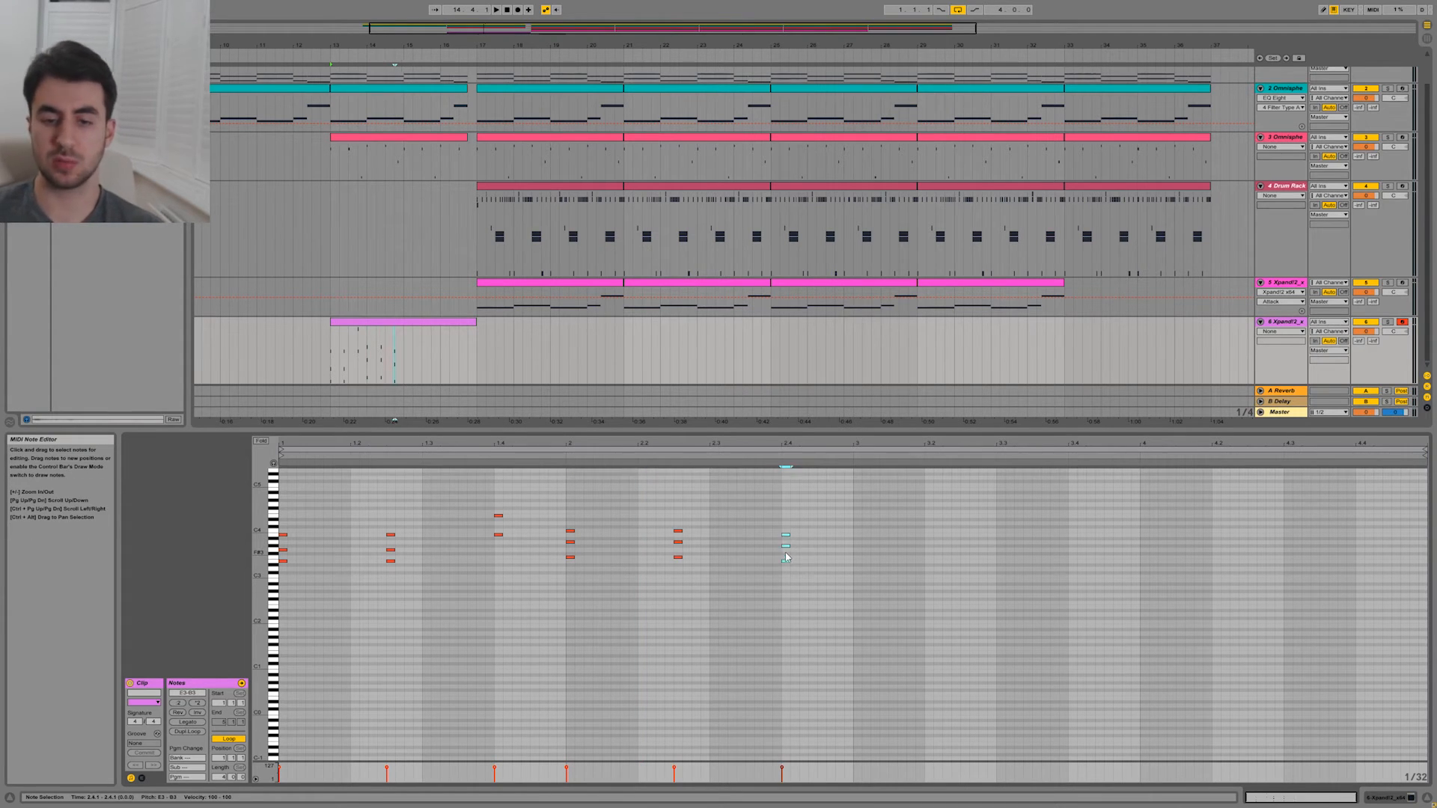
{"action": "left_click", "coordinate": [791, 558]}
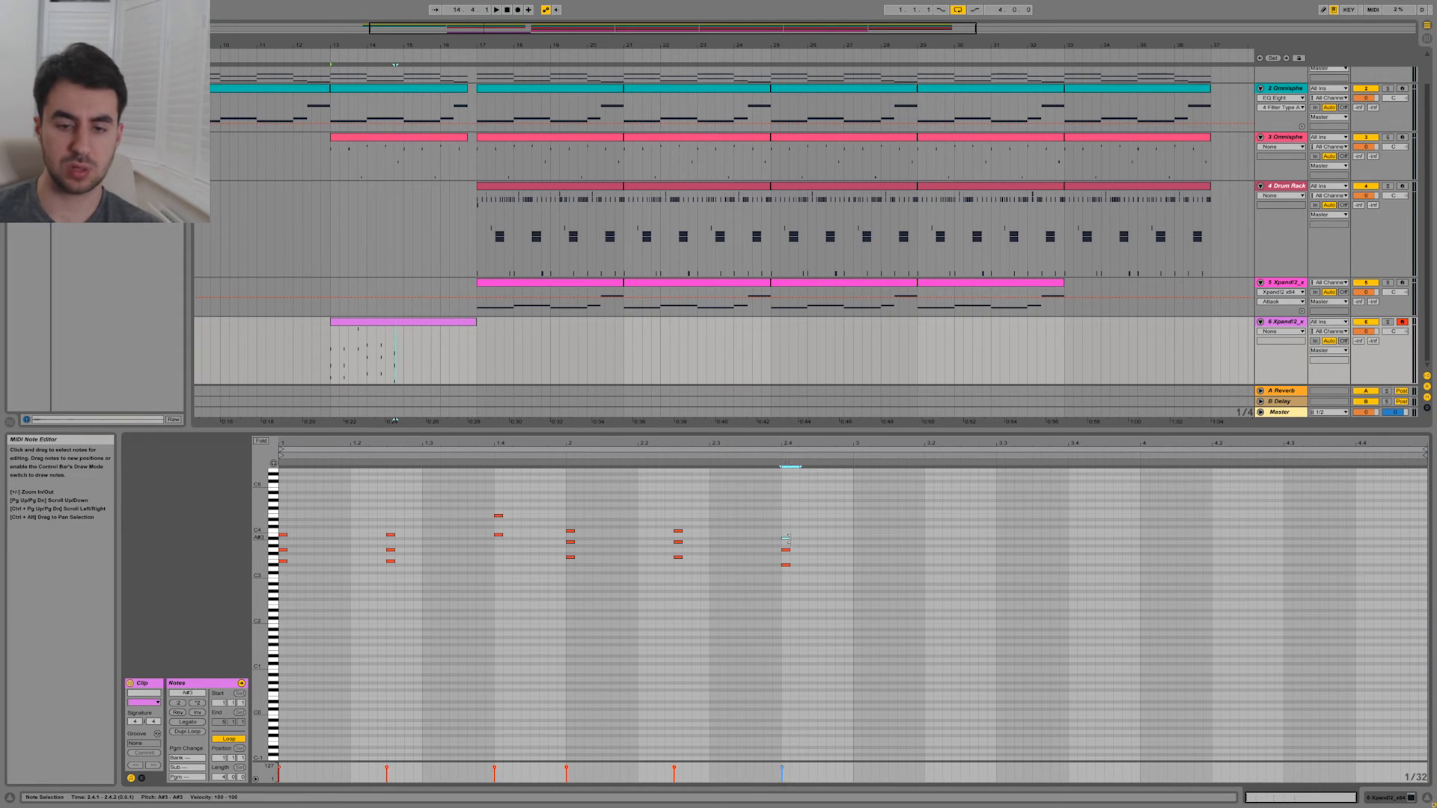
{"action": "key", "text": "Up"}
{"action": "left_click_drag", "start_coordinate": [801, 559], "coordinate": [772, 587]}
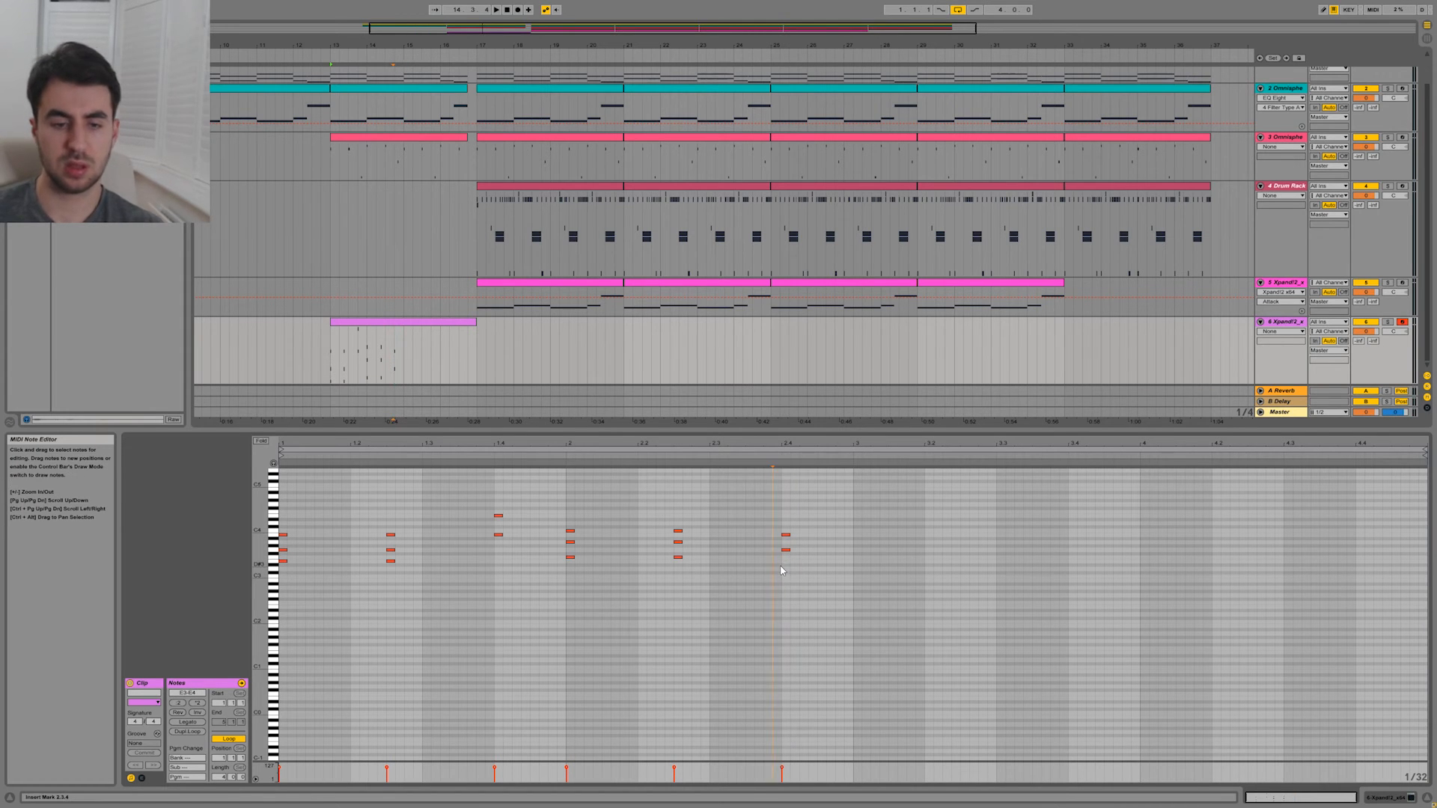
Move the strings chord at 4.2.3 to 4.3 and lower its bottom note to E3.
{"action": "left_click_drag", "start_coordinate": [1239, 520], "coordinate": [1401, 665]}
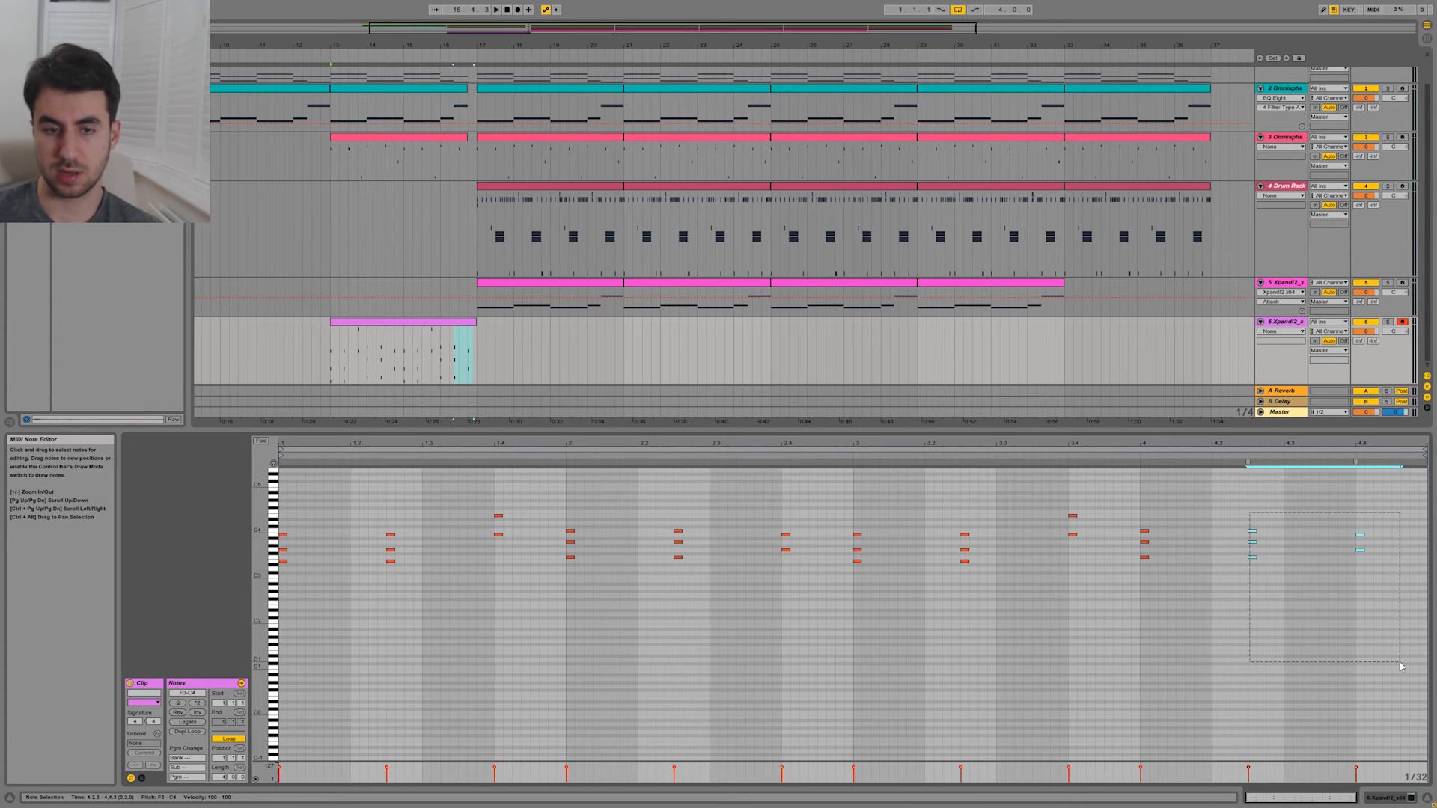
{"action": "left_click", "coordinate": [1371, 644]}
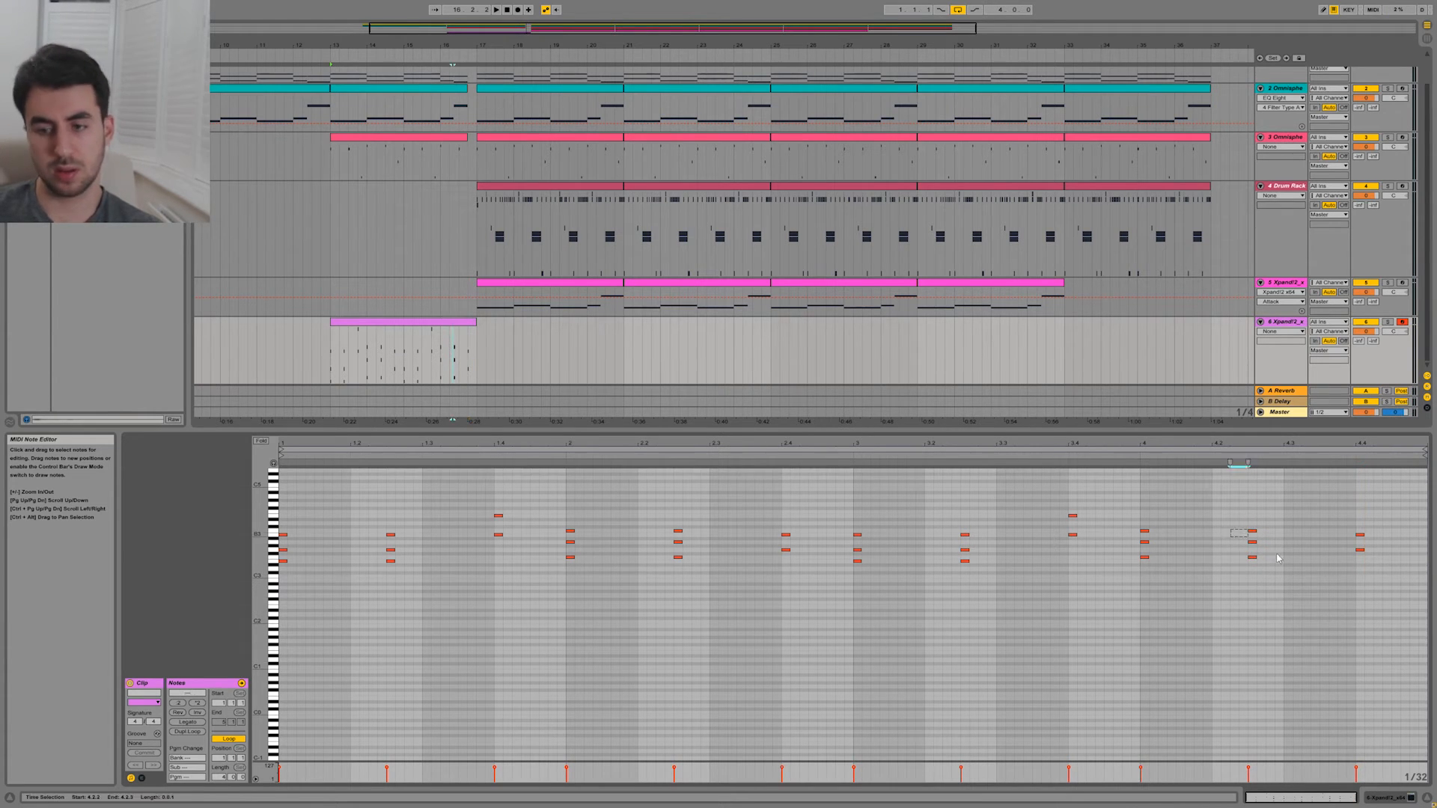
{"action": "left_click_drag", "start_coordinate": [1279, 558], "coordinate": [1329, 599]}
{"action": "key", "text": "Right"}
{"action": "key", "text": "Right"}
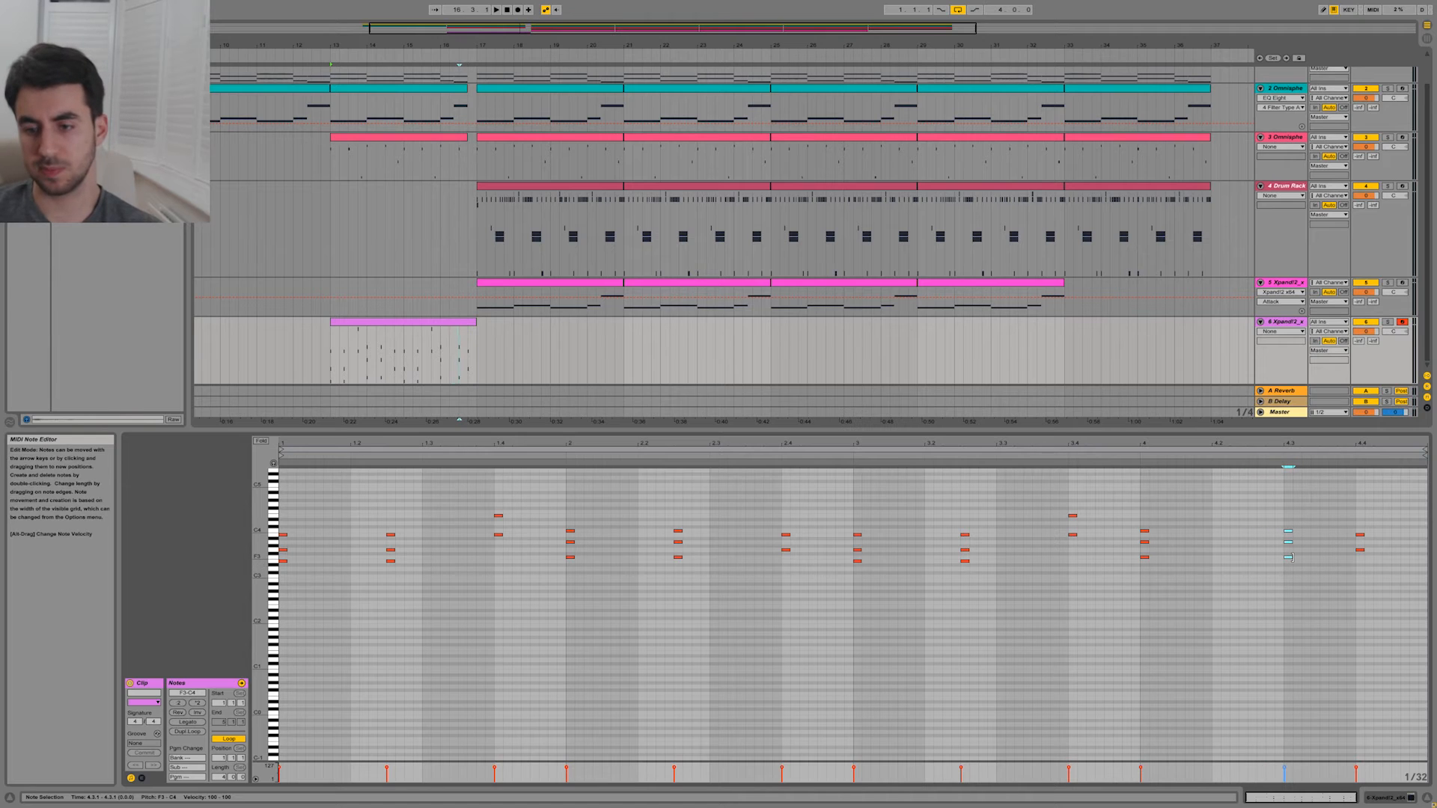
{"action": "key", "text": "Down"}
{"action": "left_click_drag", "start_coordinate": [1293, 551], "coordinate": [1297, 541]}
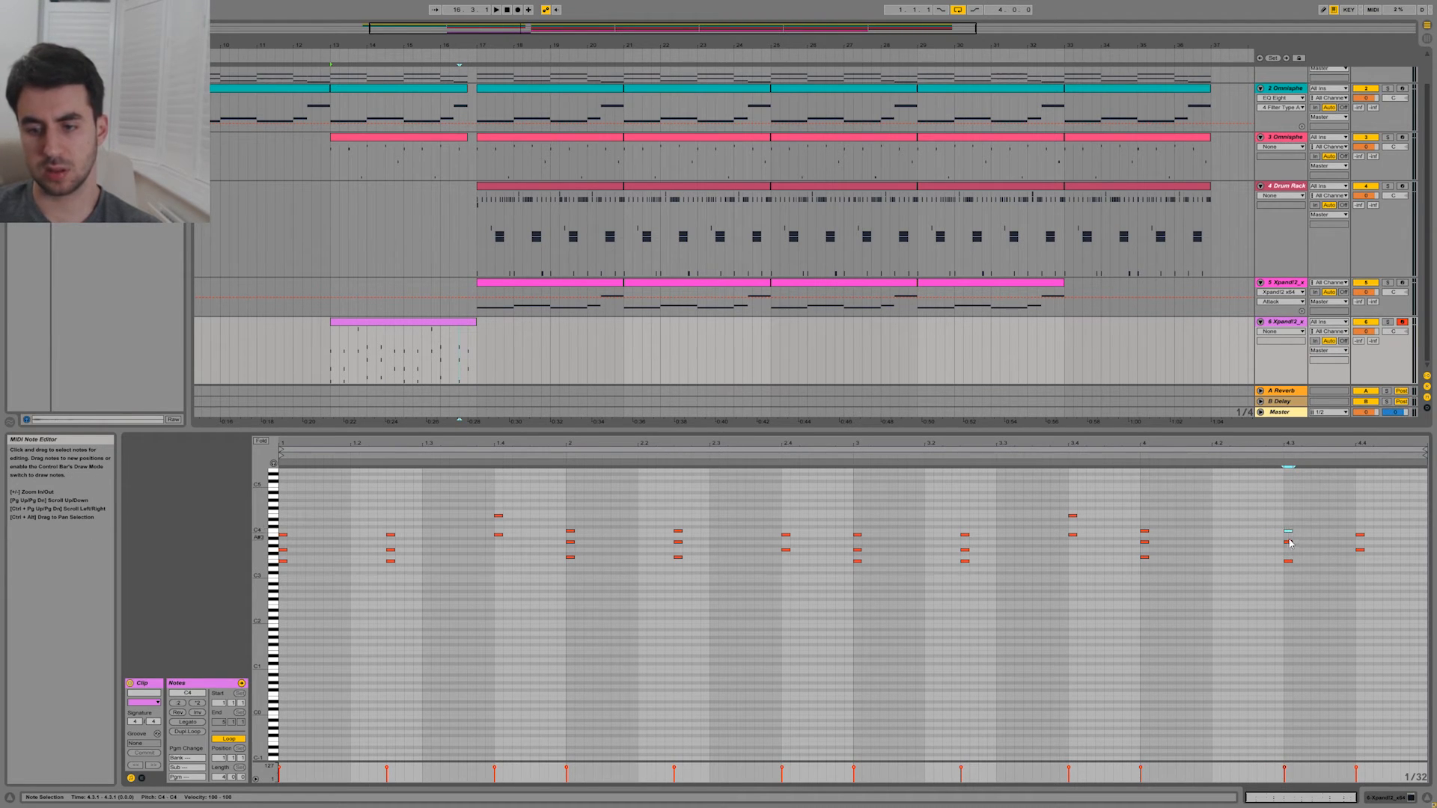
Change the final strings chord at 4.4 to A3 and C4.
{"action": "mouse_move", "coordinate": [1369, 542]}
{"action": "left_mouse_down"}
{"action": "mouse_move", "coordinate": [1362, 533]}
{"action": "mouse_move", "coordinate": [1364, 555]}
{"action": "left_mouse_up"}
{"action": "key", "text": "Up"}
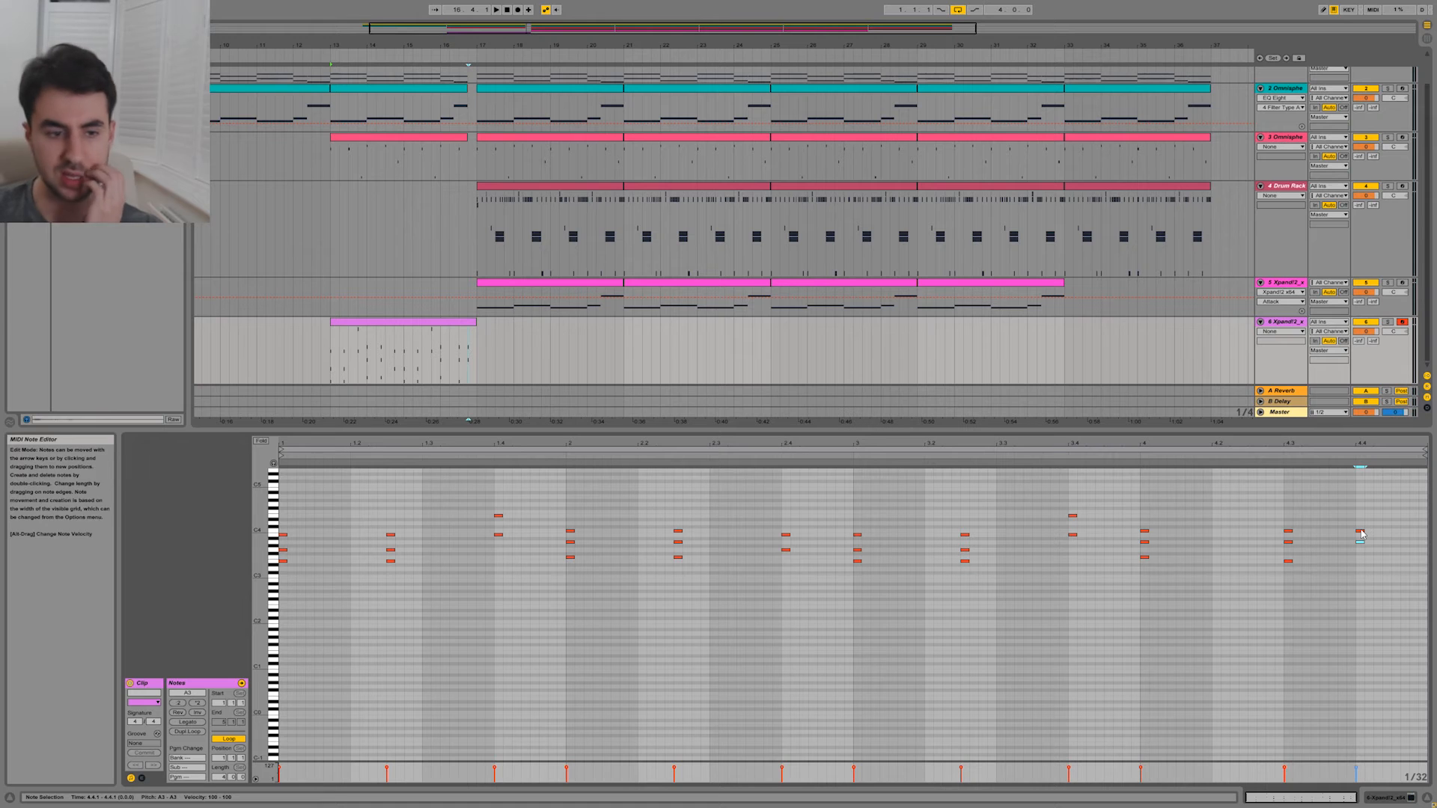
{"action": "left_click", "coordinate": [1334, 535]}
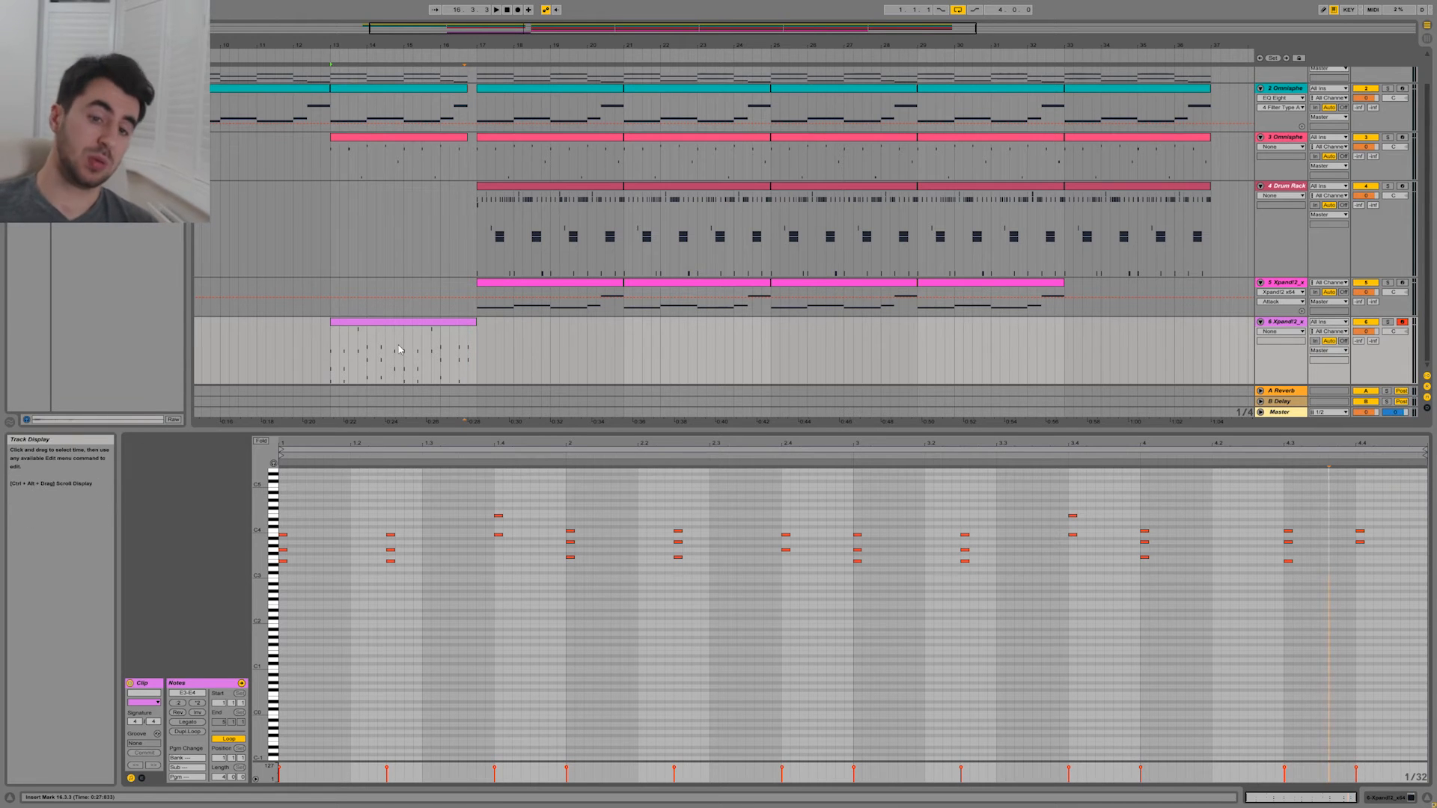
Copy the strings clip to bar 33 and duplicate it so that the strings run to bar 41.
{"action": "left_click_drag", "start_coordinate": [405, 323], "coordinate": [847, 323]}
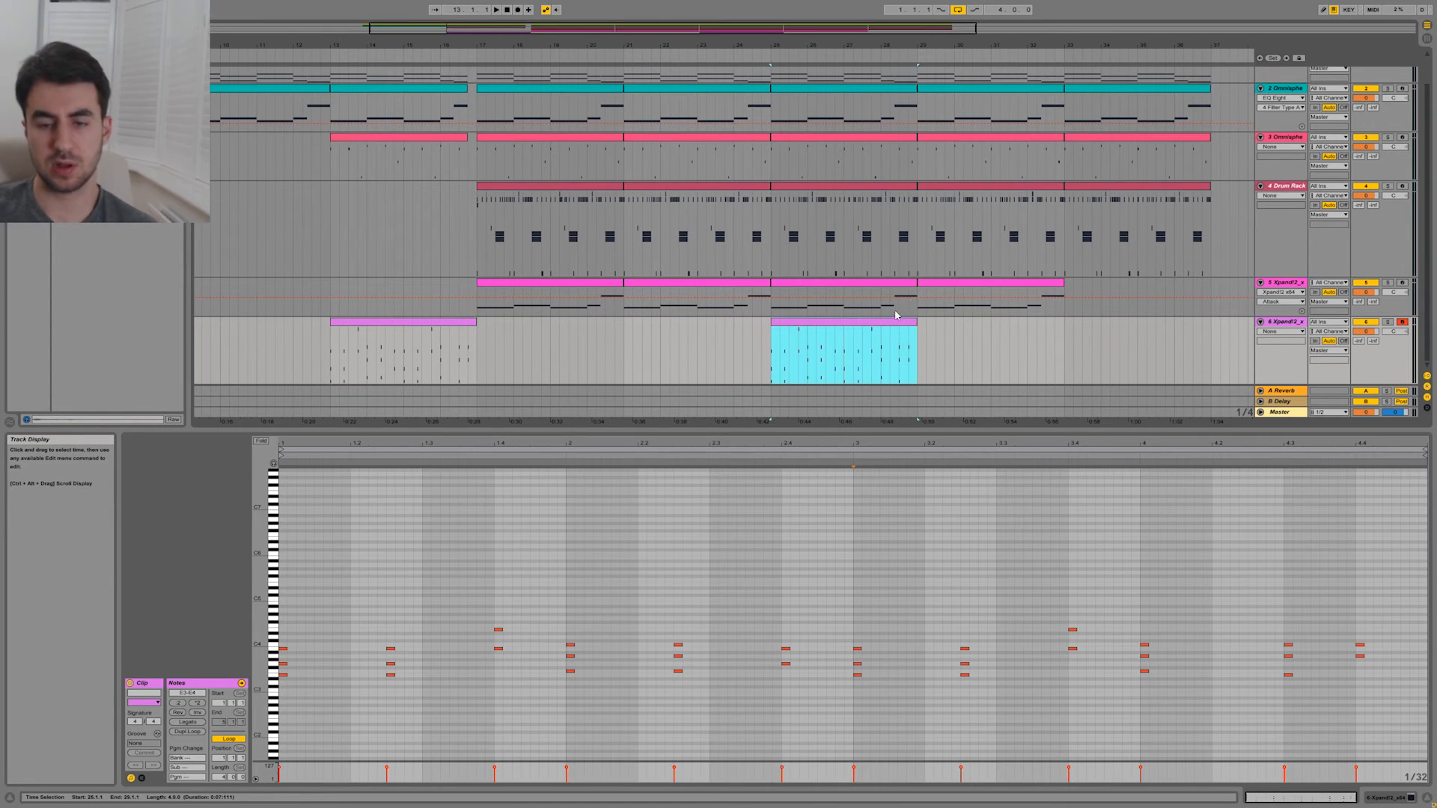
{"action": "key", "text": "ctrl+d"}
{"action": "scroll", "coordinate": [1033, 330], "scroll_direction": "up", "scroll_amount": 2}
Delete the drum clip at bar 33 and copy the last bass clip from bar 29 to bar 41.
{"action": "left_click", "coordinate": [774, 220]}
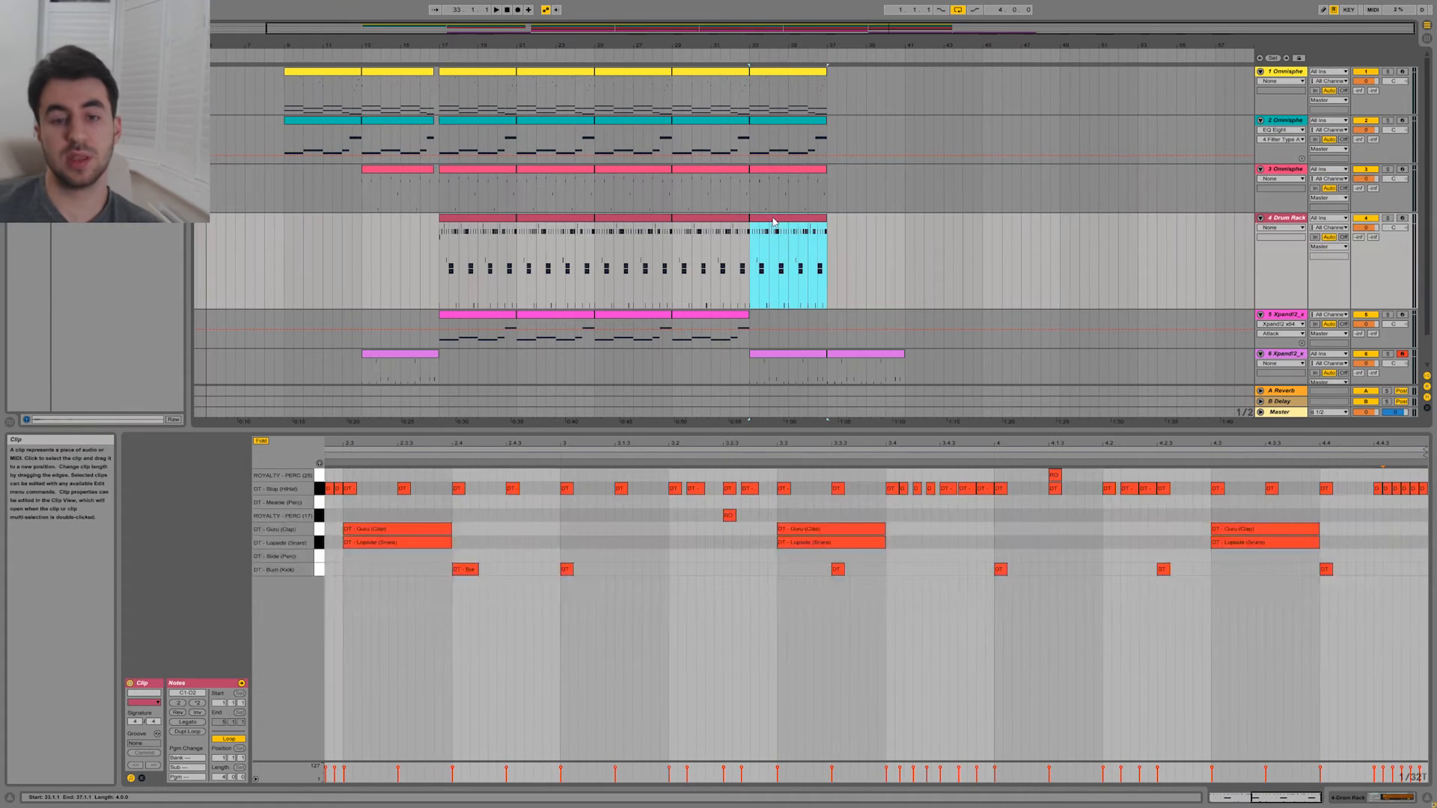
{"action": "key", "text": "Delete"}
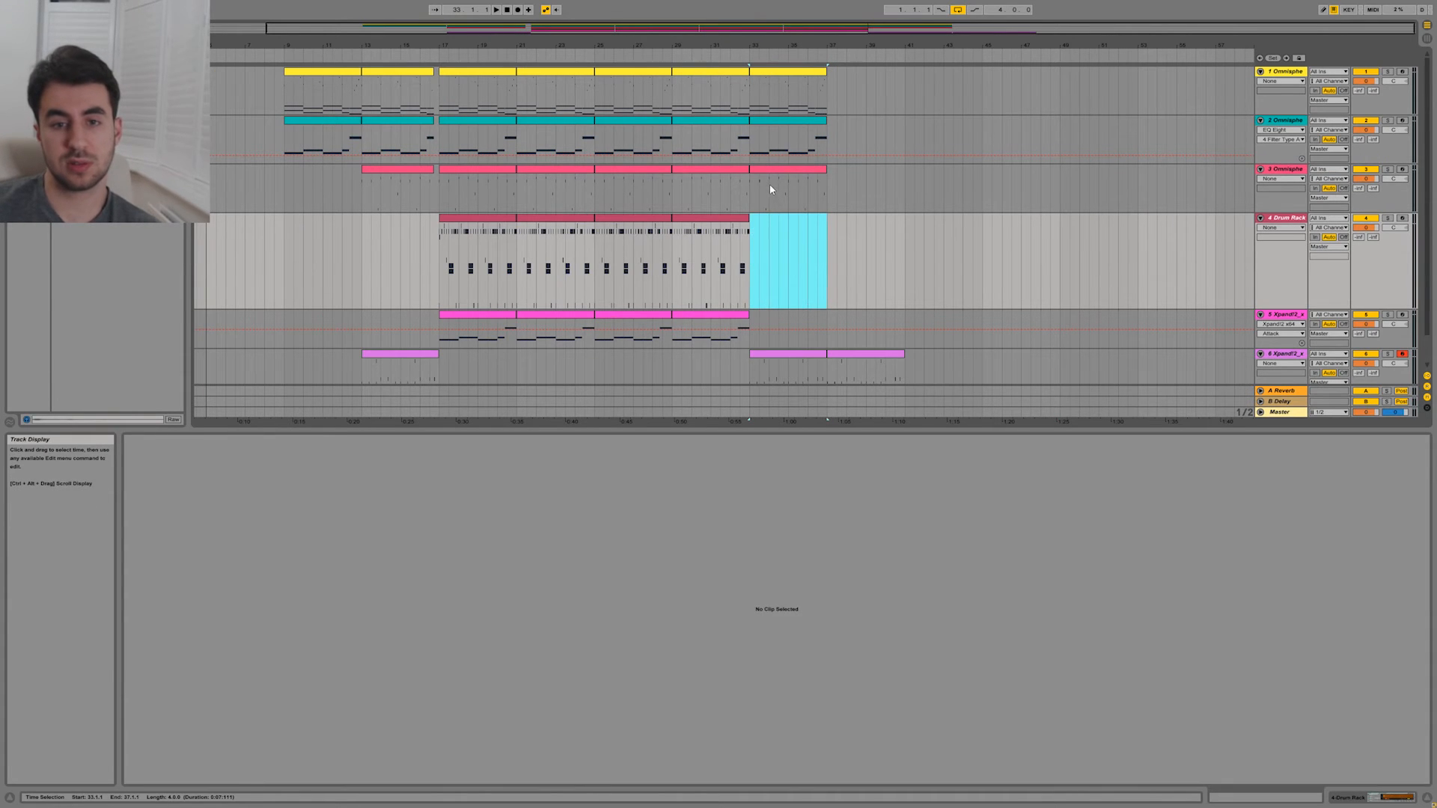
{"action": "left_click", "coordinate": [770, 192]}
{"action": "left_click", "coordinate": [696, 324]}
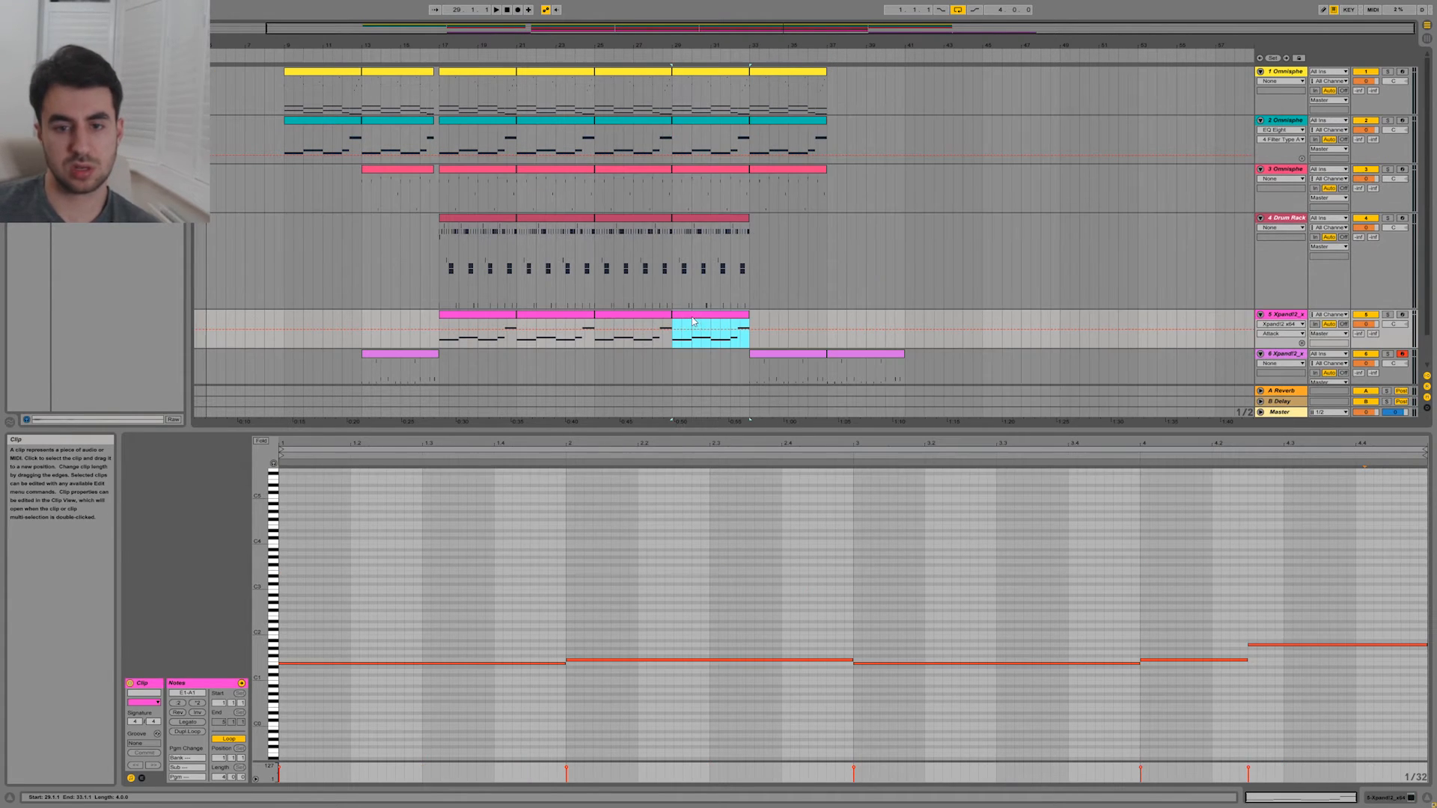
{"action": "left_click_drag", "start_coordinate": [694, 322], "coordinate": [929, 323]}
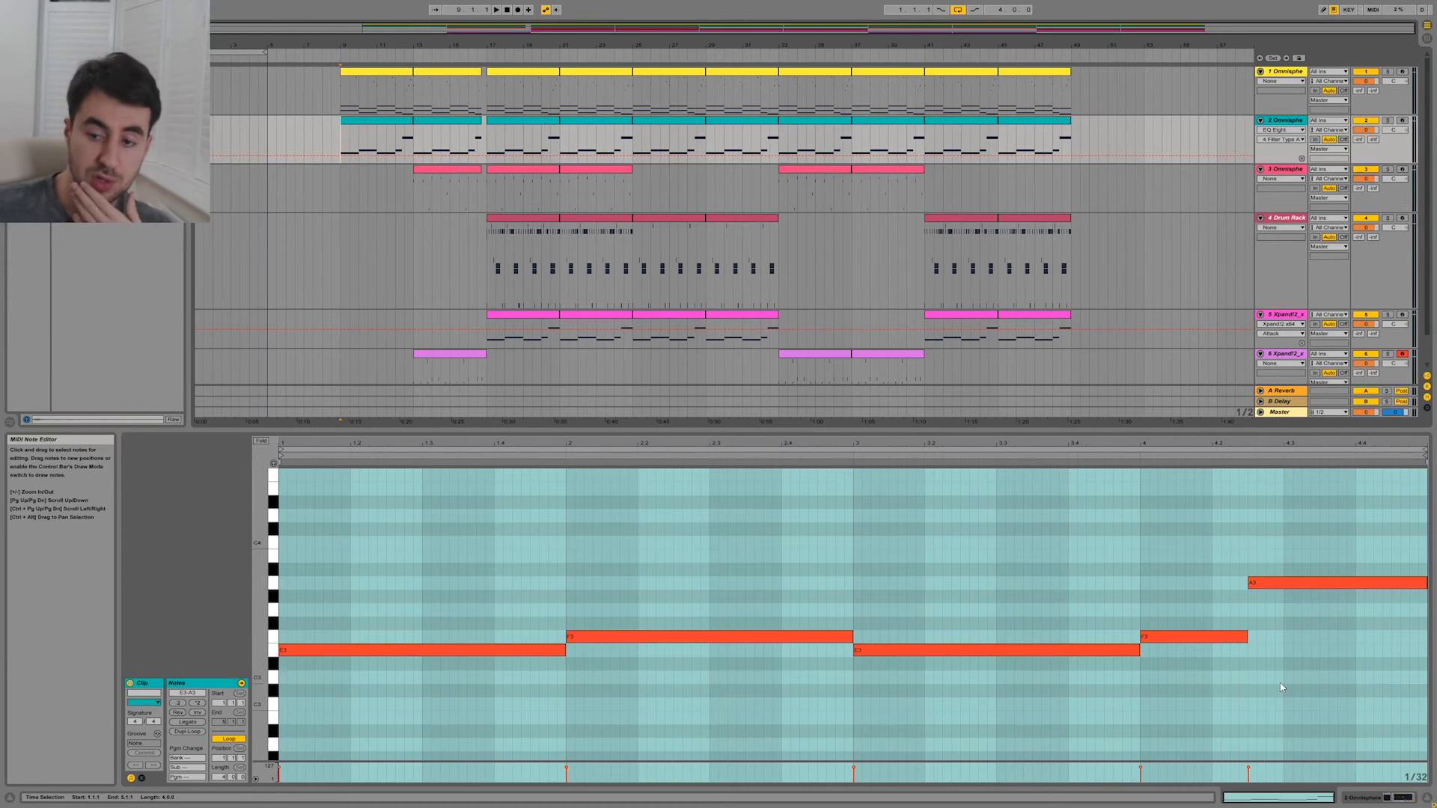
Add an EQ Eight with a low and a high cut to the Master track and place it ahead of the Limiter.
{"action": "key", "text": "shift+Tab"}
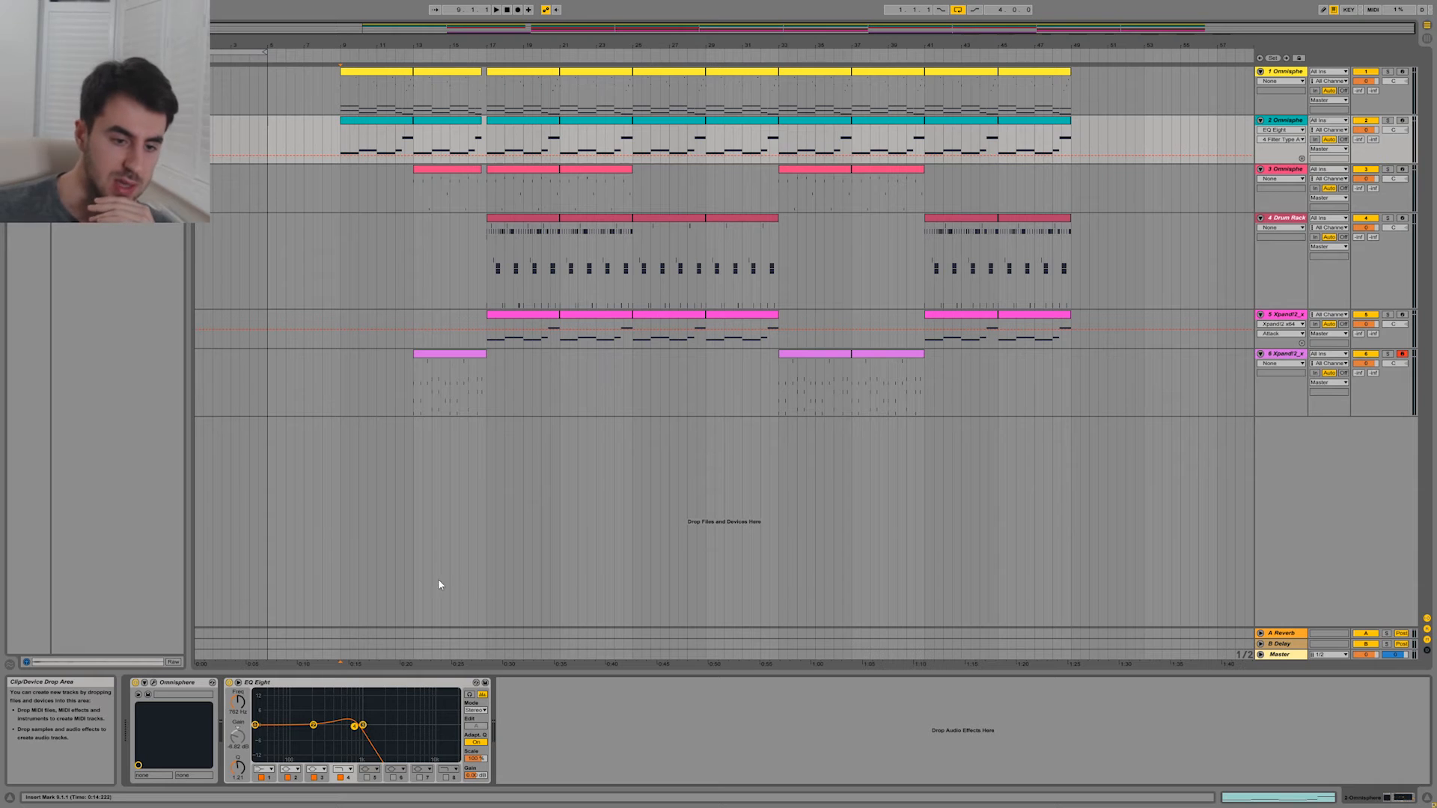
{"action": "left_click", "coordinate": [29, 82]}
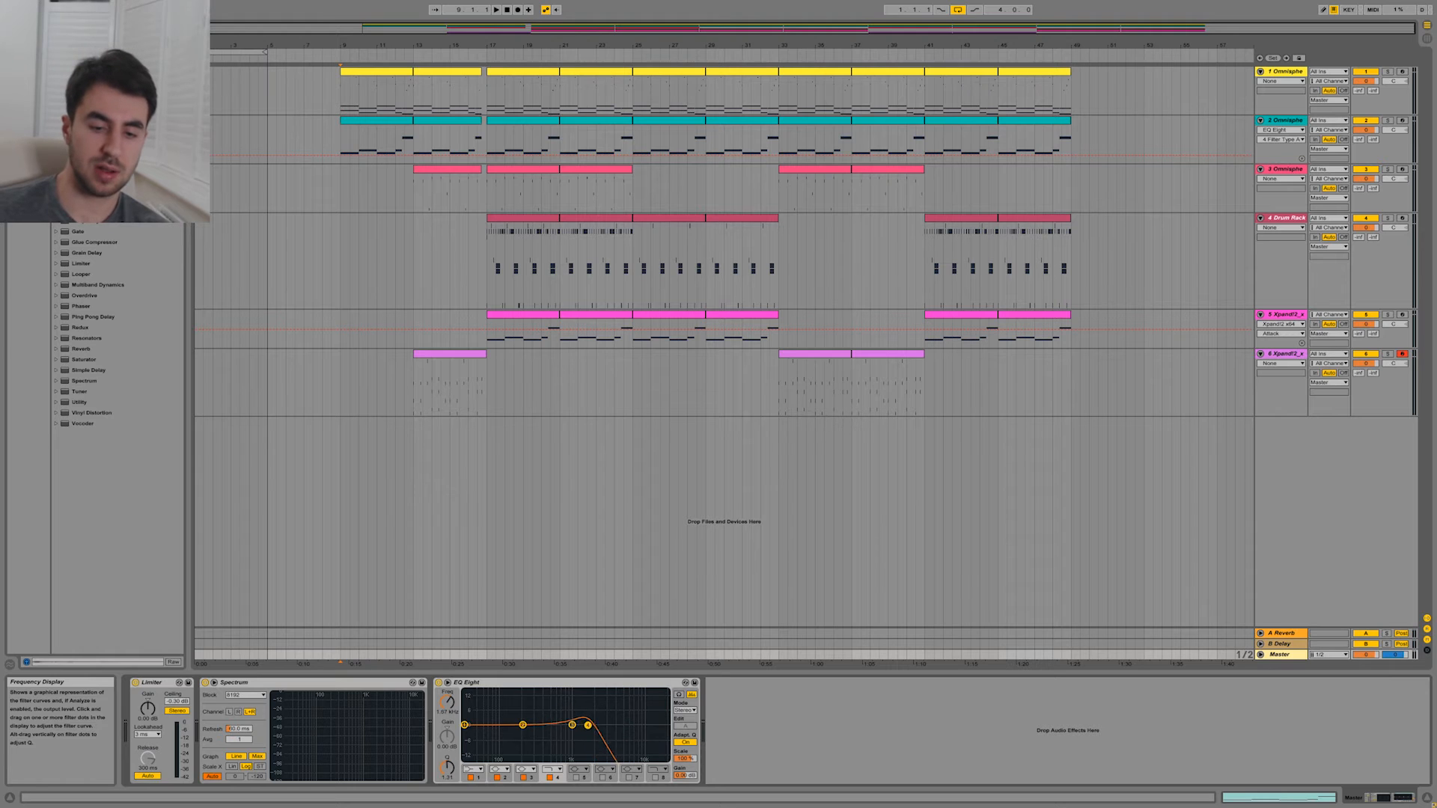
{"action": "left_click_drag", "start_coordinate": [464, 725], "coordinate": [535, 729]}
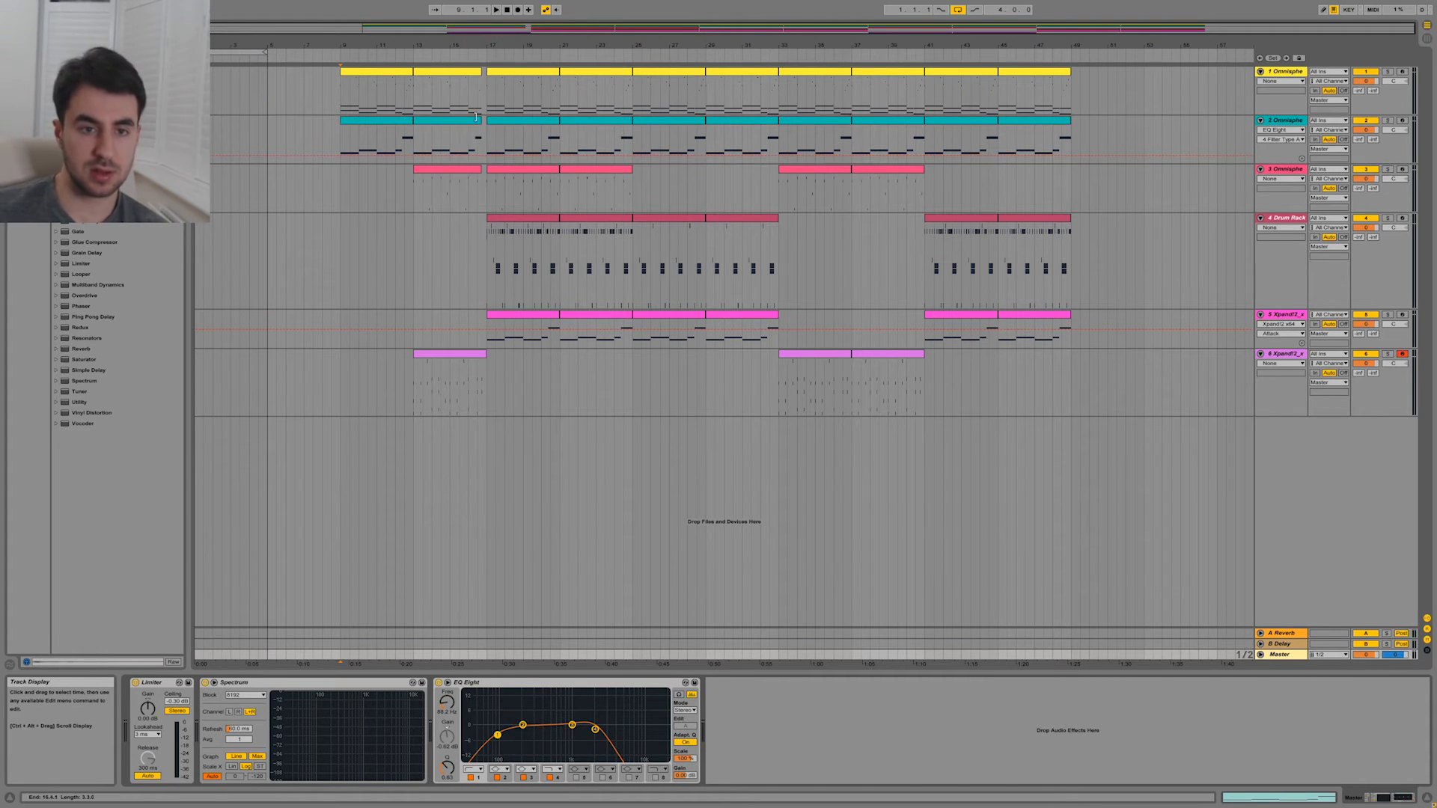
{"action": "left_click_drag", "start_coordinate": [414, 135], "coordinate": [504, 132]}
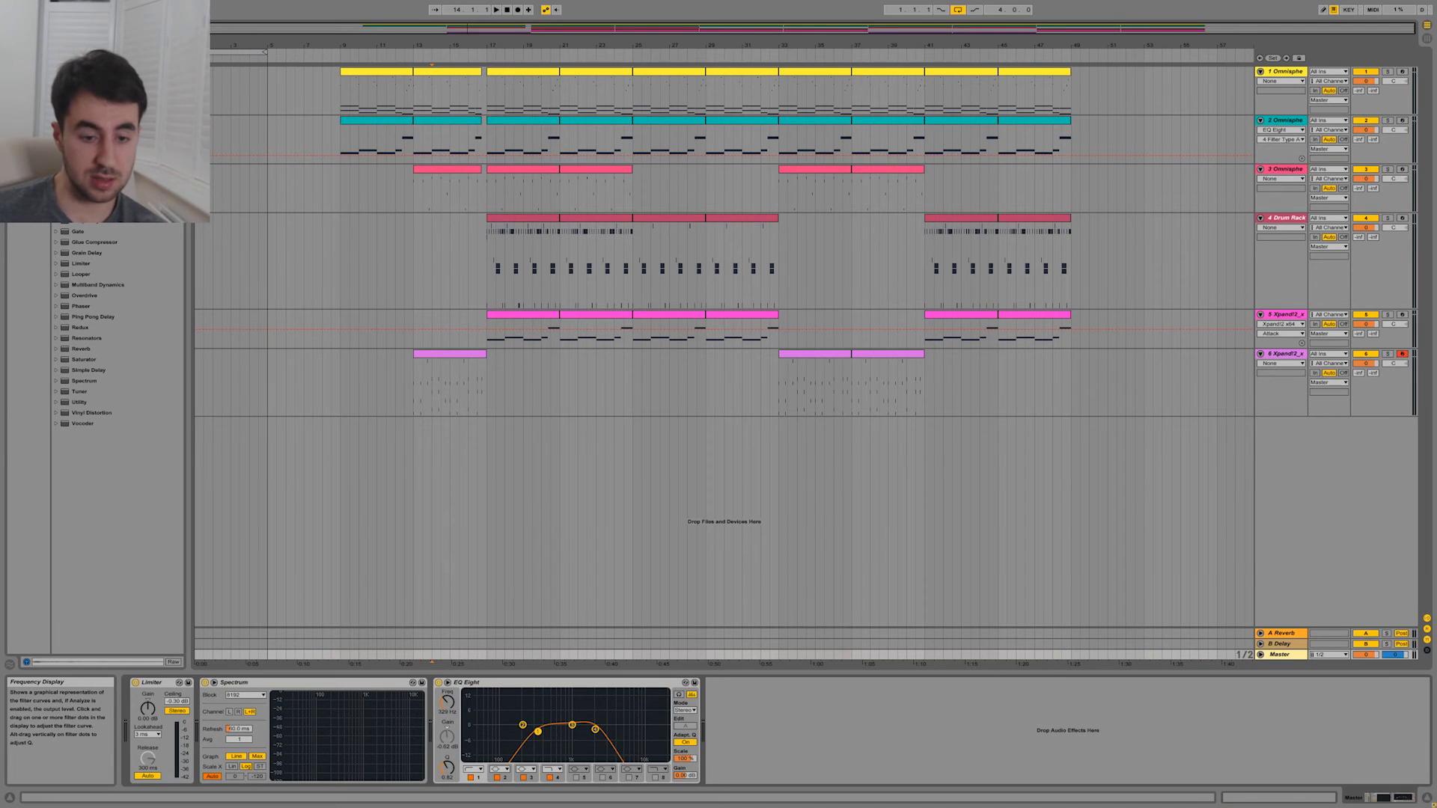
{"action": "left_click_drag", "start_coordinate": [472, 683], "coordinate": [149, 684]}
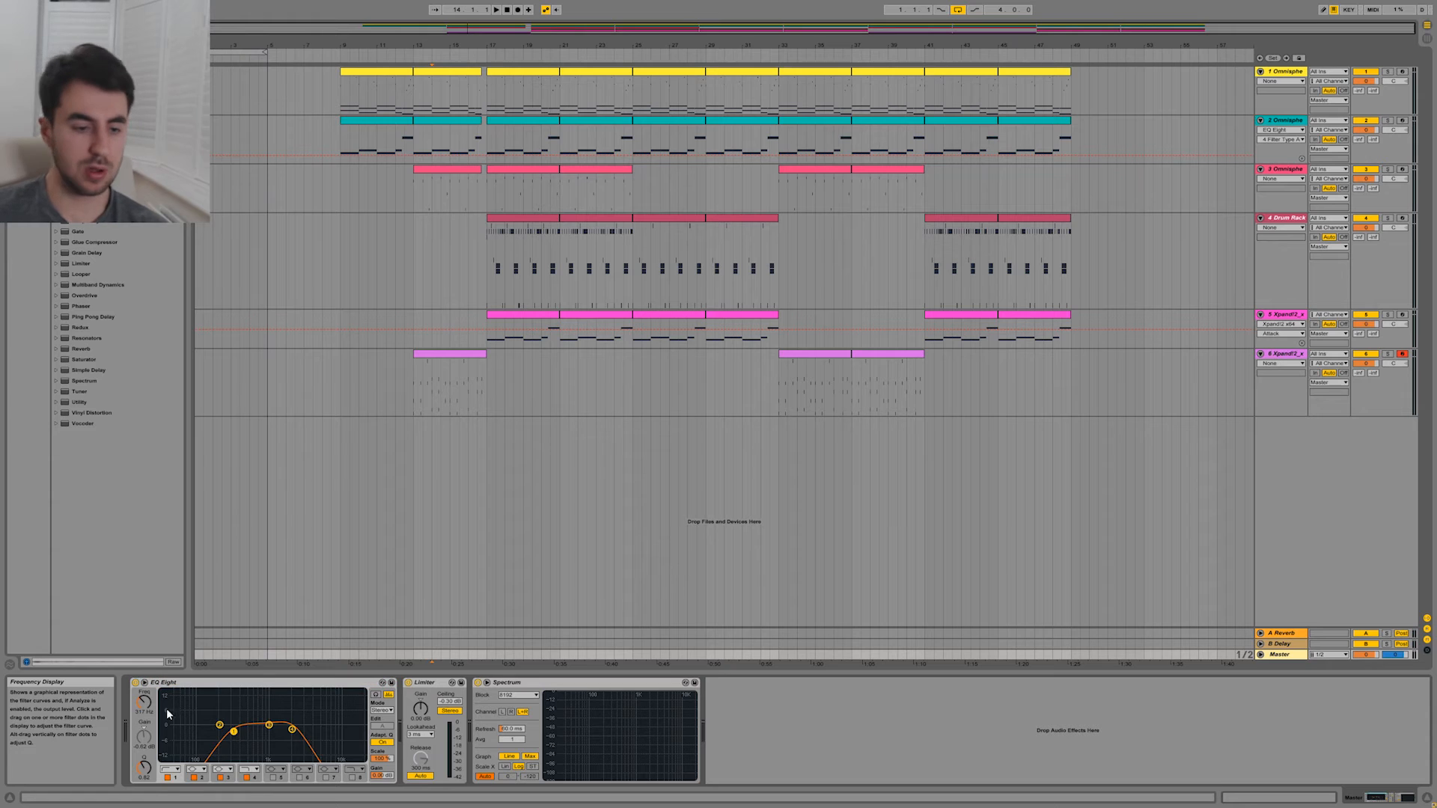
Show the automation of the Master EQ Eight's low-cut frequency in the arrangement.
{"action": "right_click", "coordinate": [141, 708]}
{"action": "left_click", "coordinate": [160, 711]}
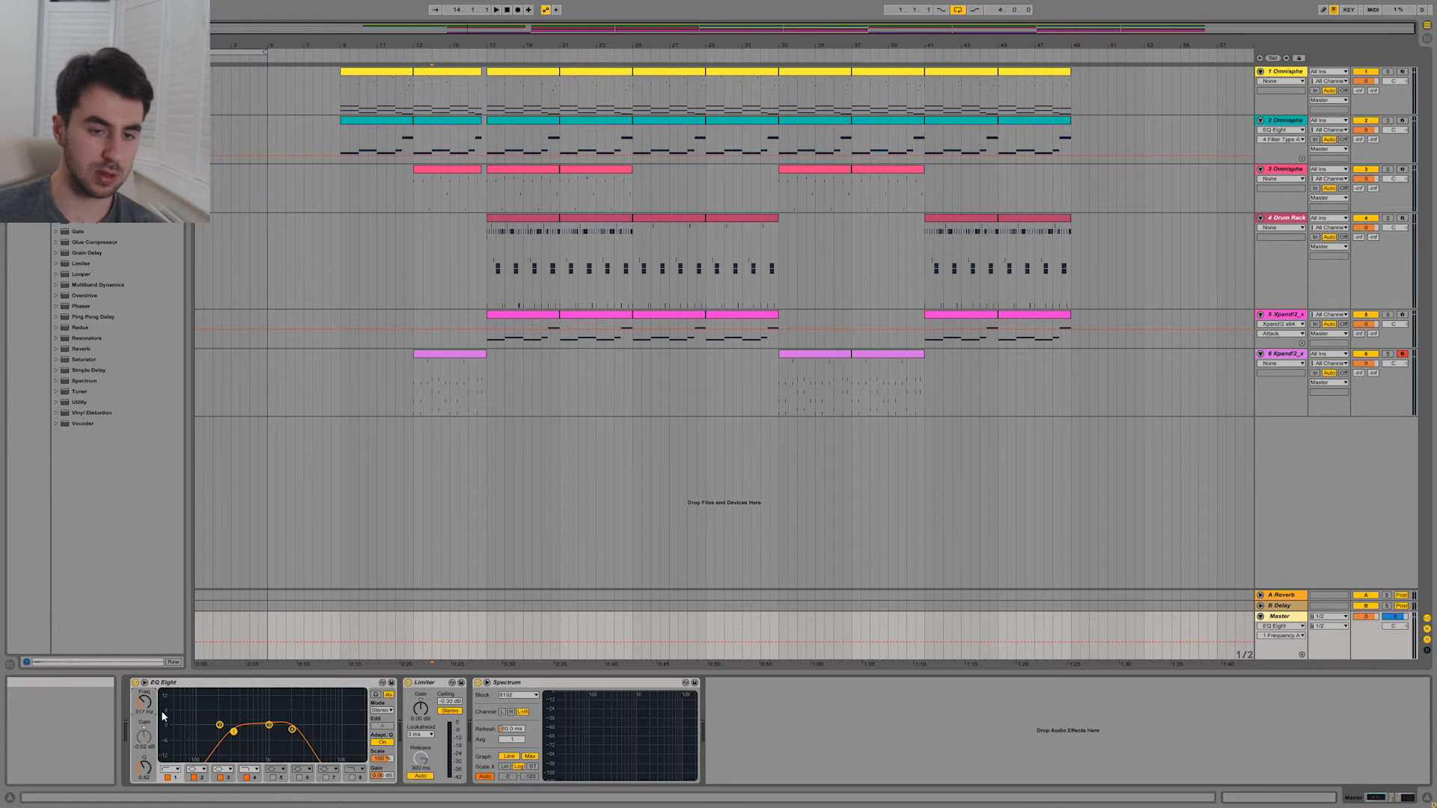
{"action": "left_click", "coordinate": [342, 643]}
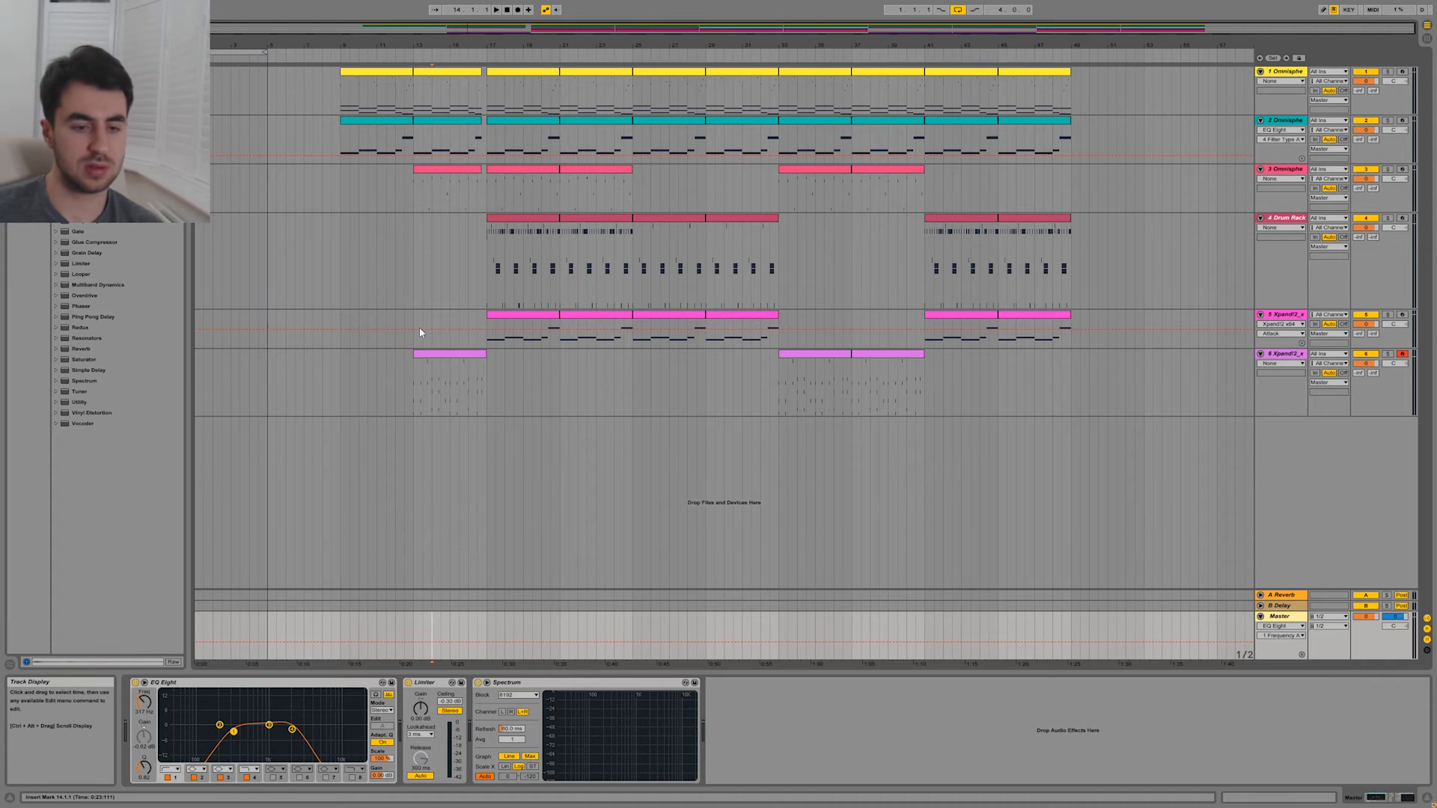
Move all clips eight bars earlier so that the arrangement starts at bar 1.
{"action": "key", "text": "ctrl+a"}
{"action": "left_click_drag", "start_coordinate": [377, 121], "coordinate": [218, 129]}
{"action": "left_click", "coordinate": [259, 634]}
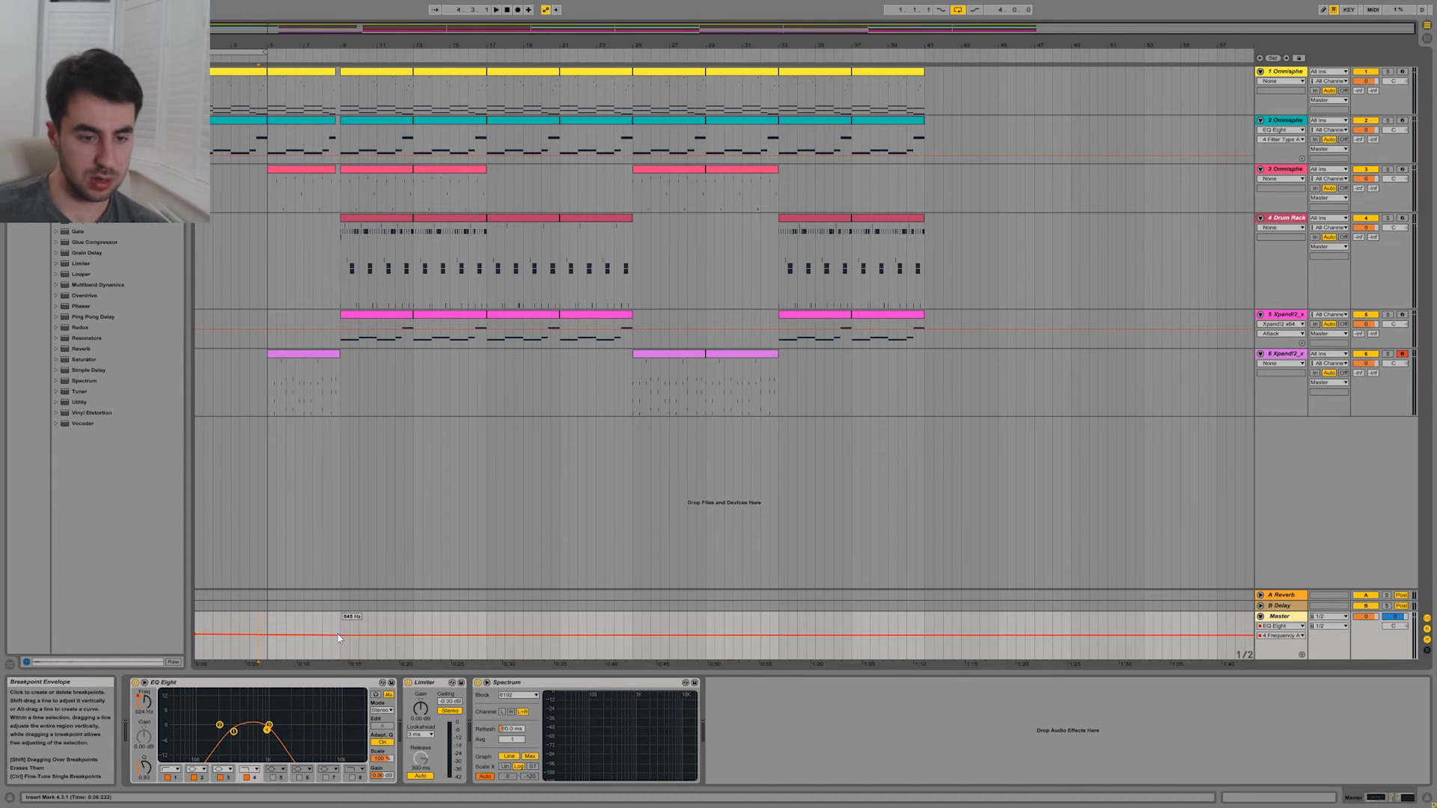
Automate the Master EQ Eight so that its high and low cuts open toward bar 9 and the device switches off from there.
{"action": "left_click_drag", "start_coordinate": [341, 635], "coordinate": [361, 354]}
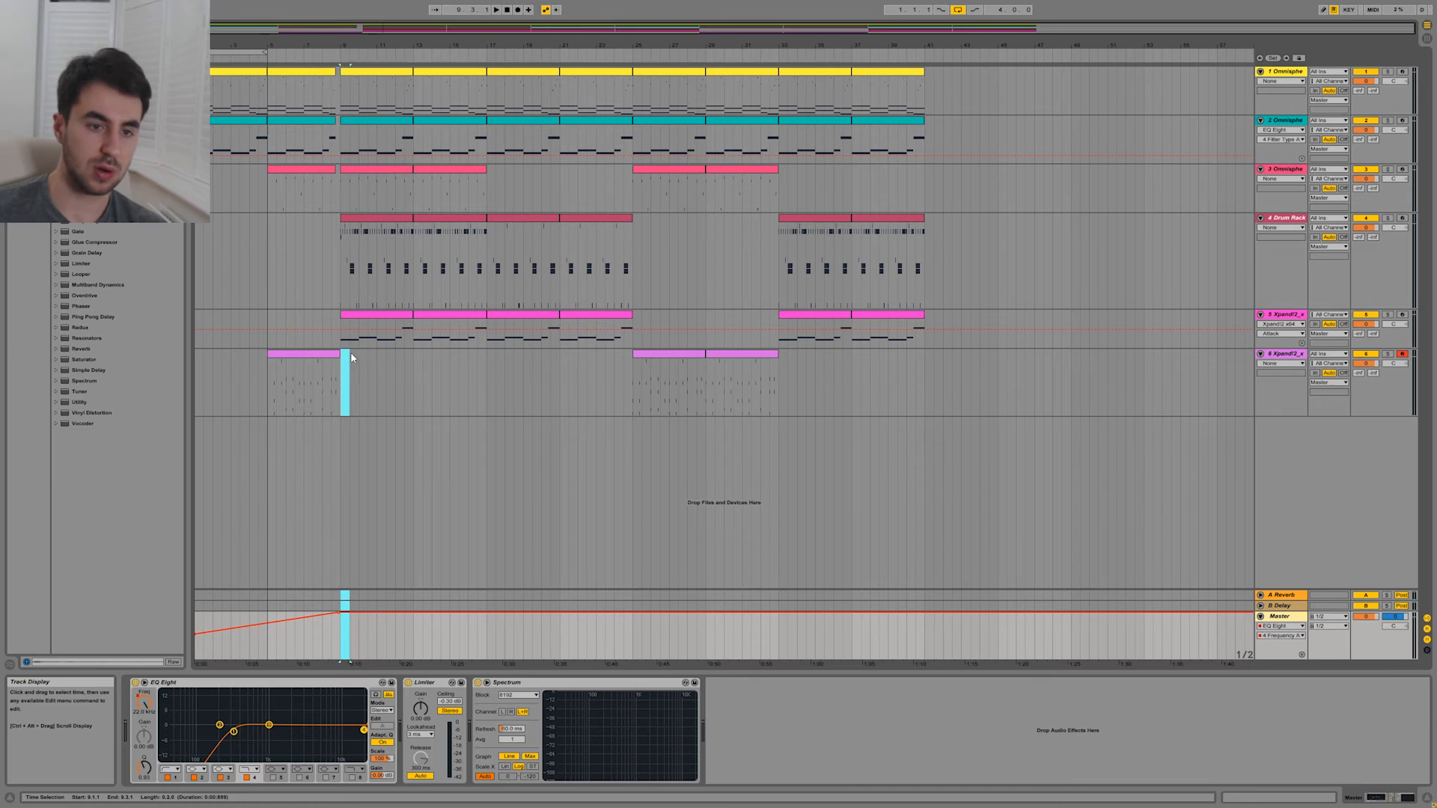
{"action": "left_click", "coordinate": [350, 352]}
{"action": "left_click", "coordinate": [233, 733]}
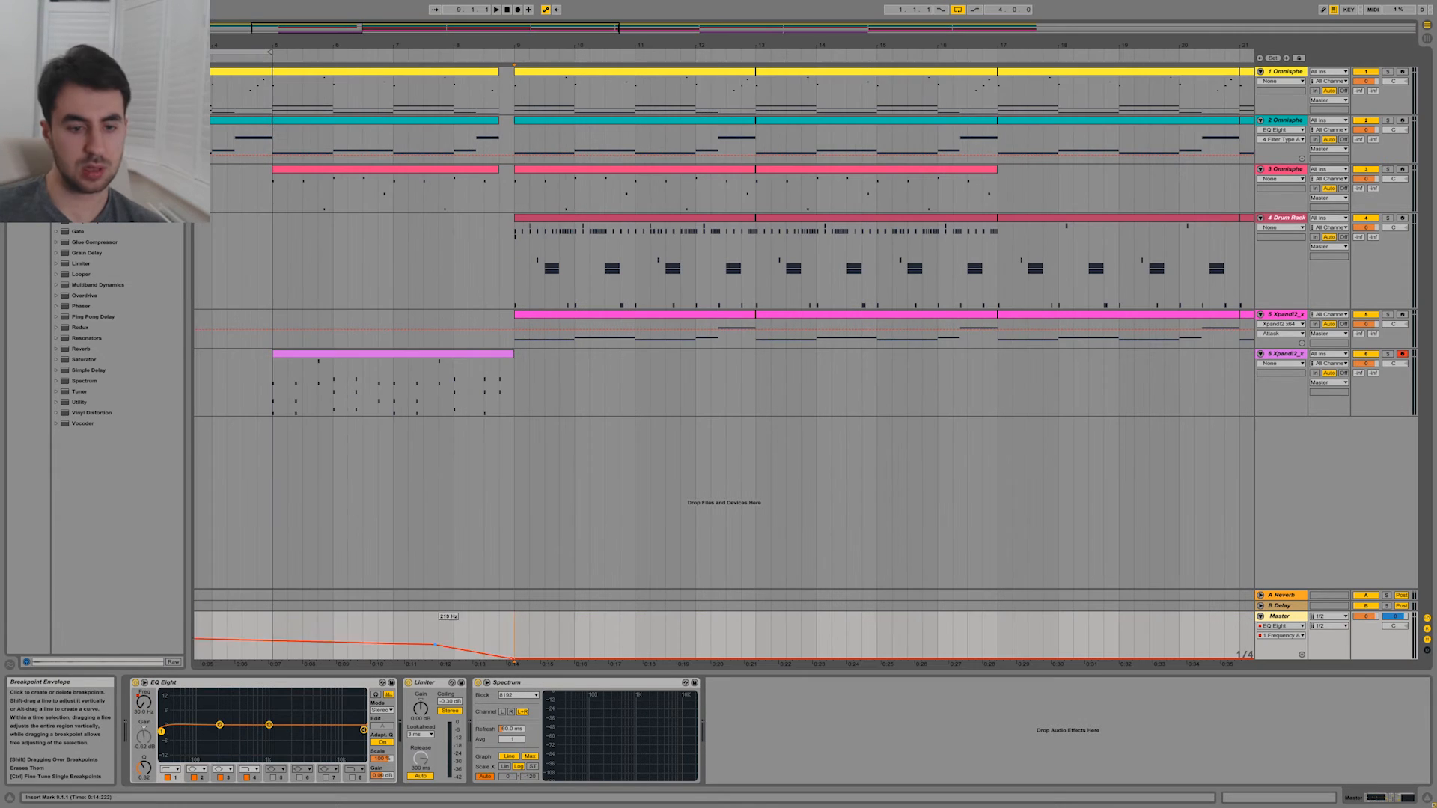
{"action": "left_click_drag", "start_coordinate": [436, 642], "coordinate": [474, 643]}
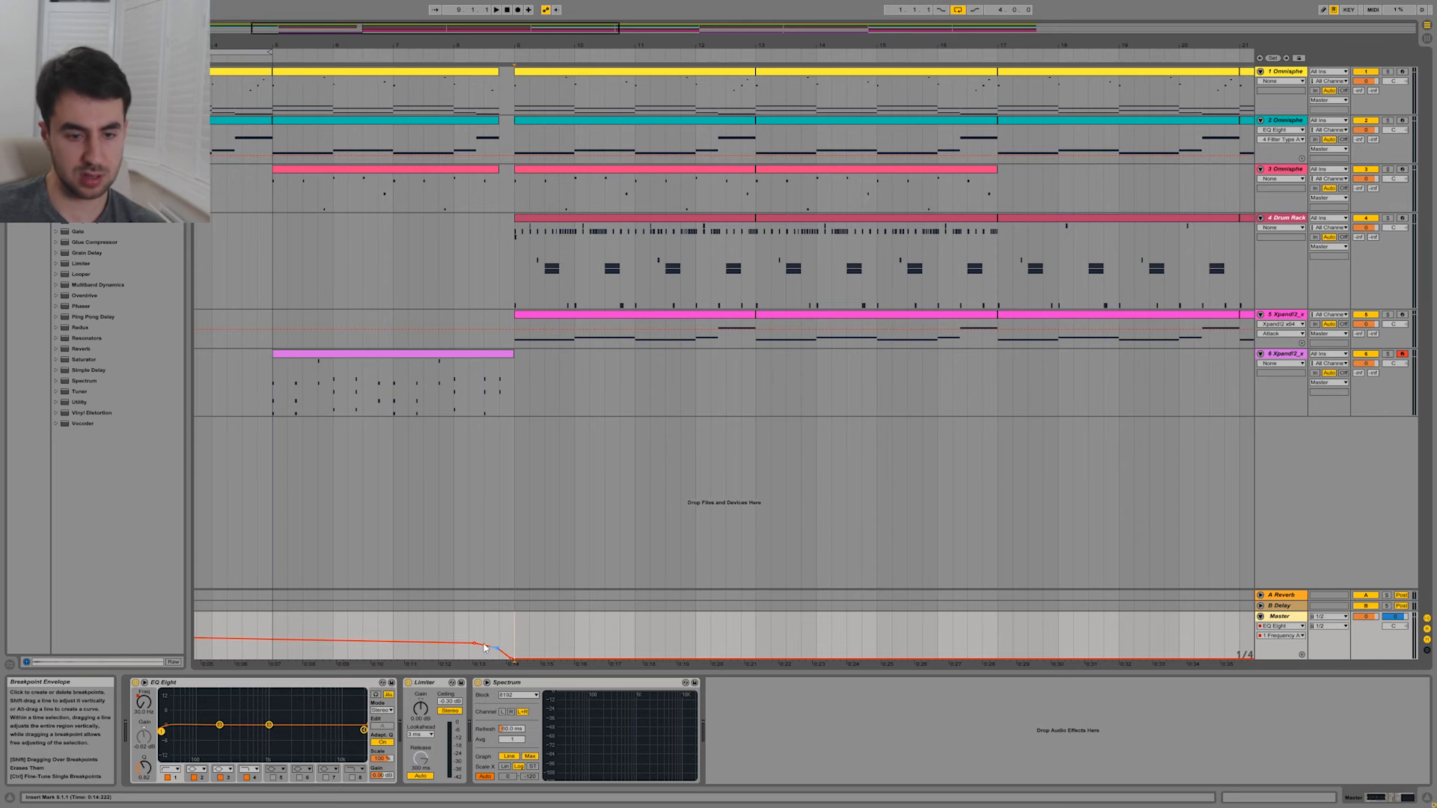
{"action": "left_click", "coordinate": [469, 397]}
{"action": "left_click", "coordinate": [443, 187]}
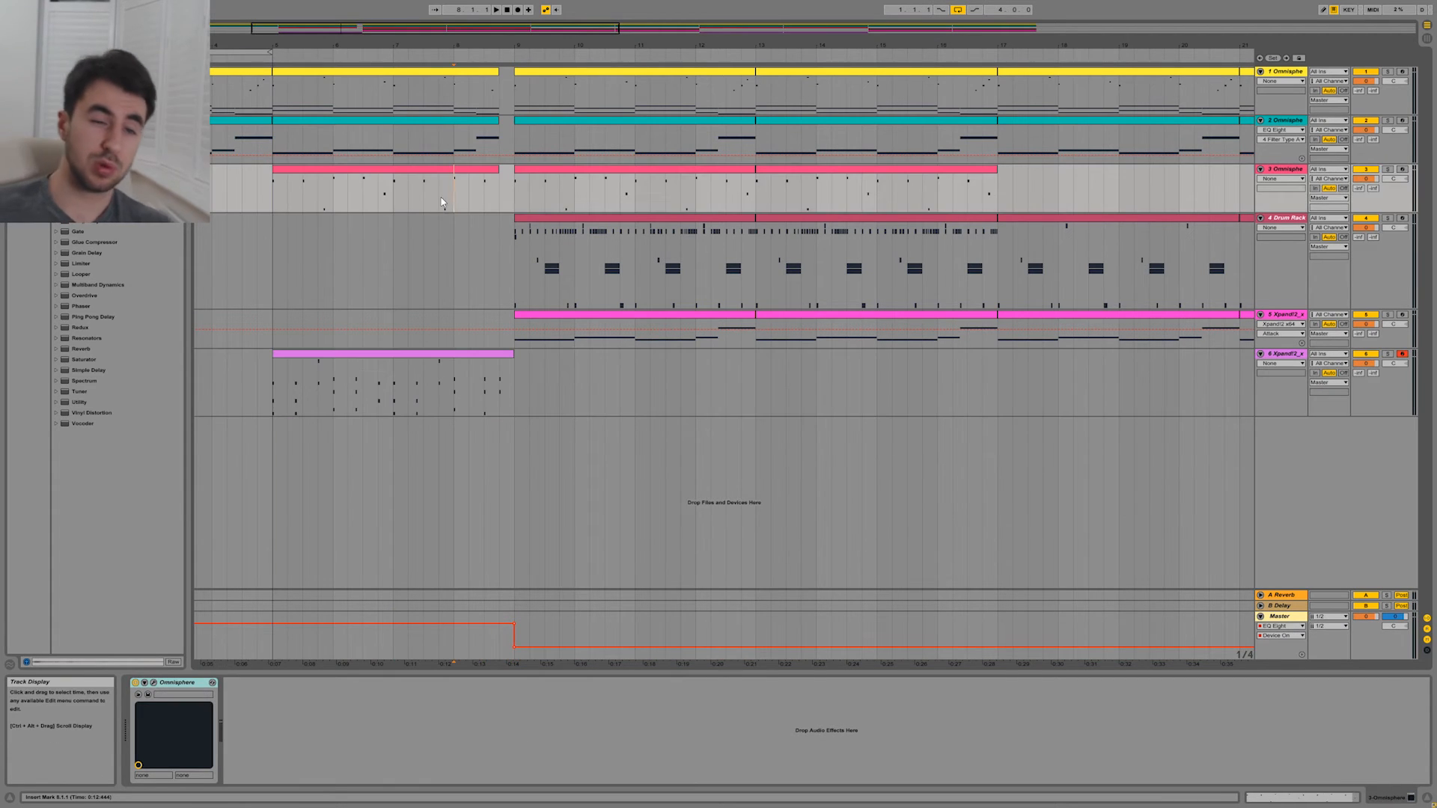
Add a Reverb to the third Omnisphere track with its size at 500 and its stereo width at 120.
{"action": "left_click", "coordinate": [401, 170]}
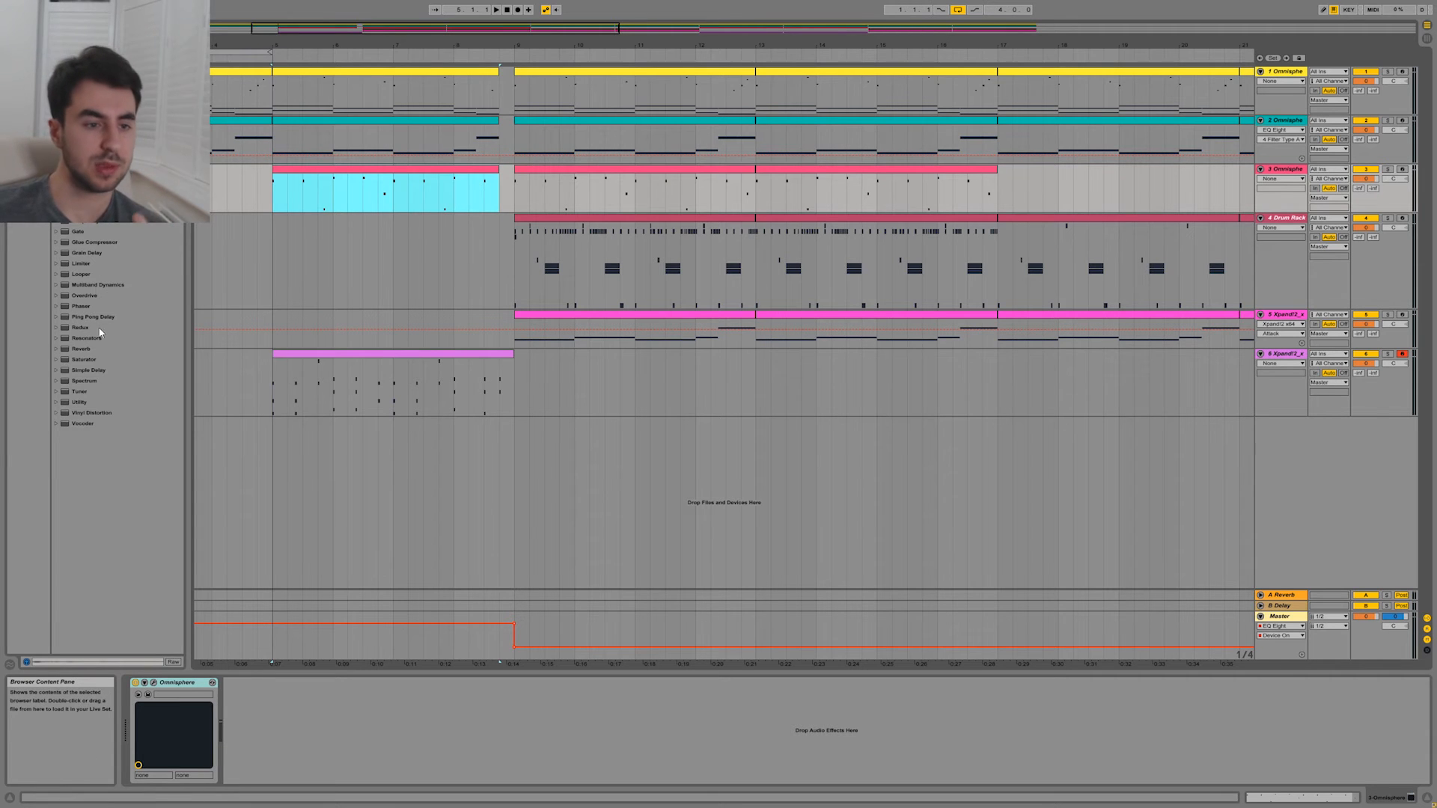
{"action": "left_click", "coordinate": [81, 349]}
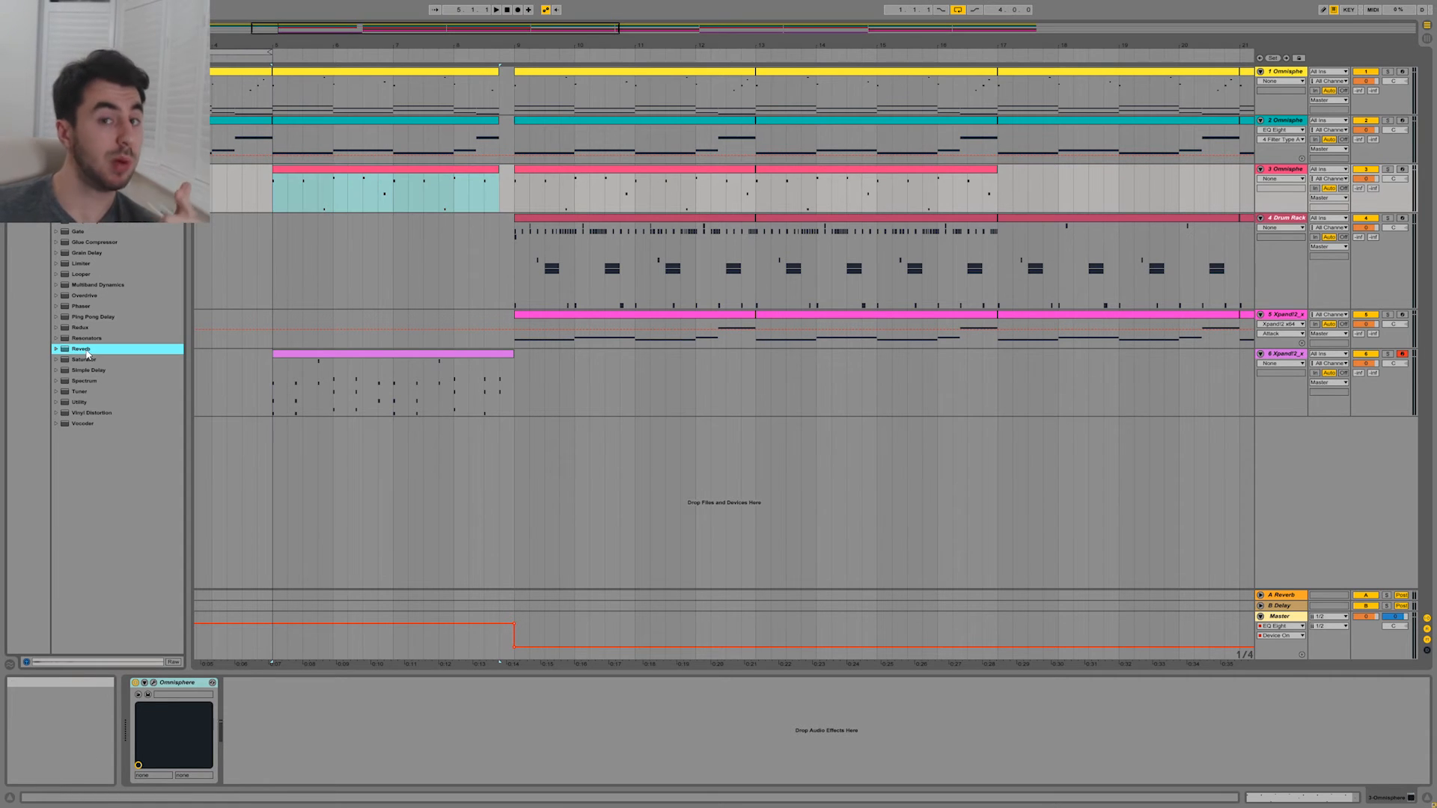
{"action": "left_click_drag", "start_coordinate": [312, 298], "coordinate": [248, 721]}
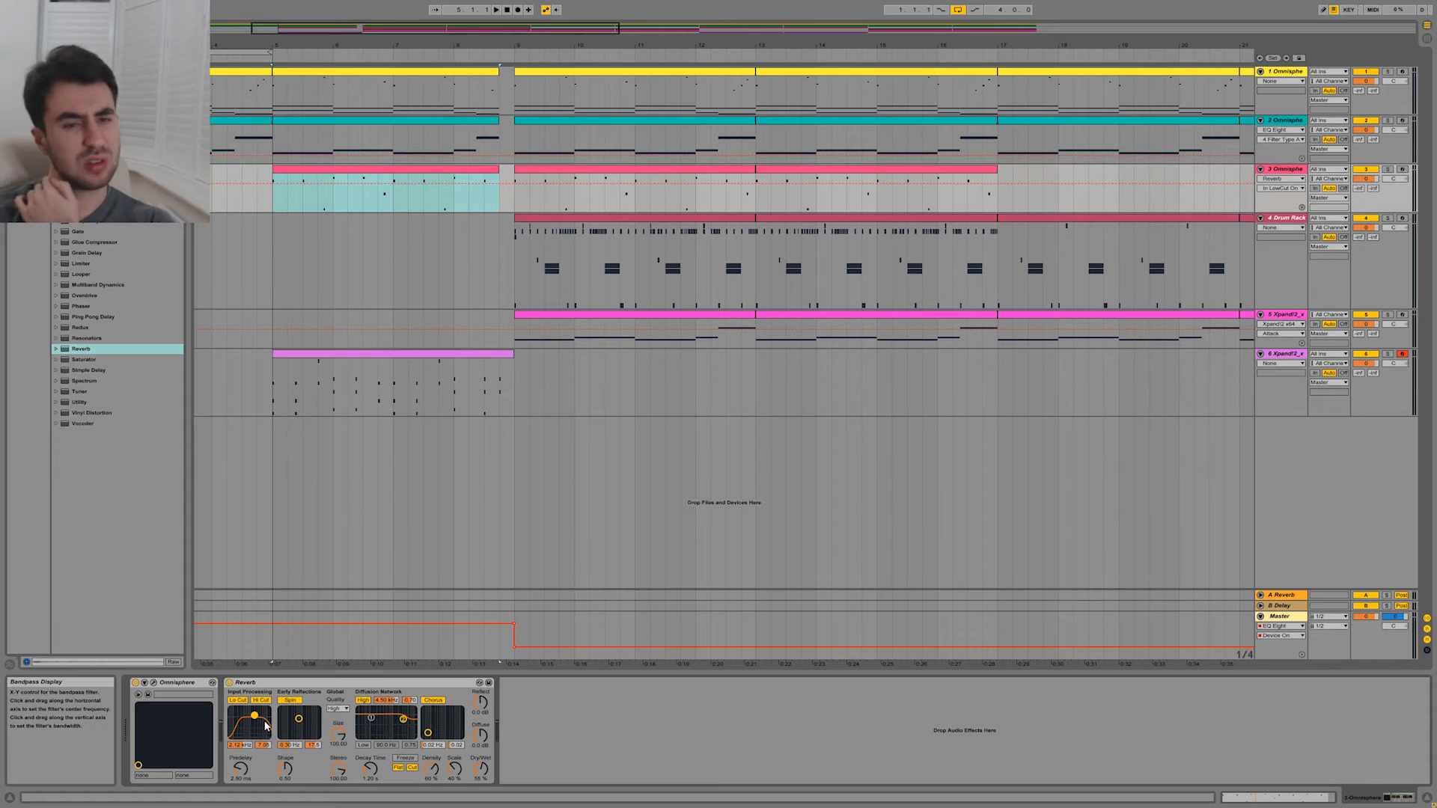
{"action": "left_click_drag", "start_coordinate": [339, 735], "coordinate": [339, 696]}
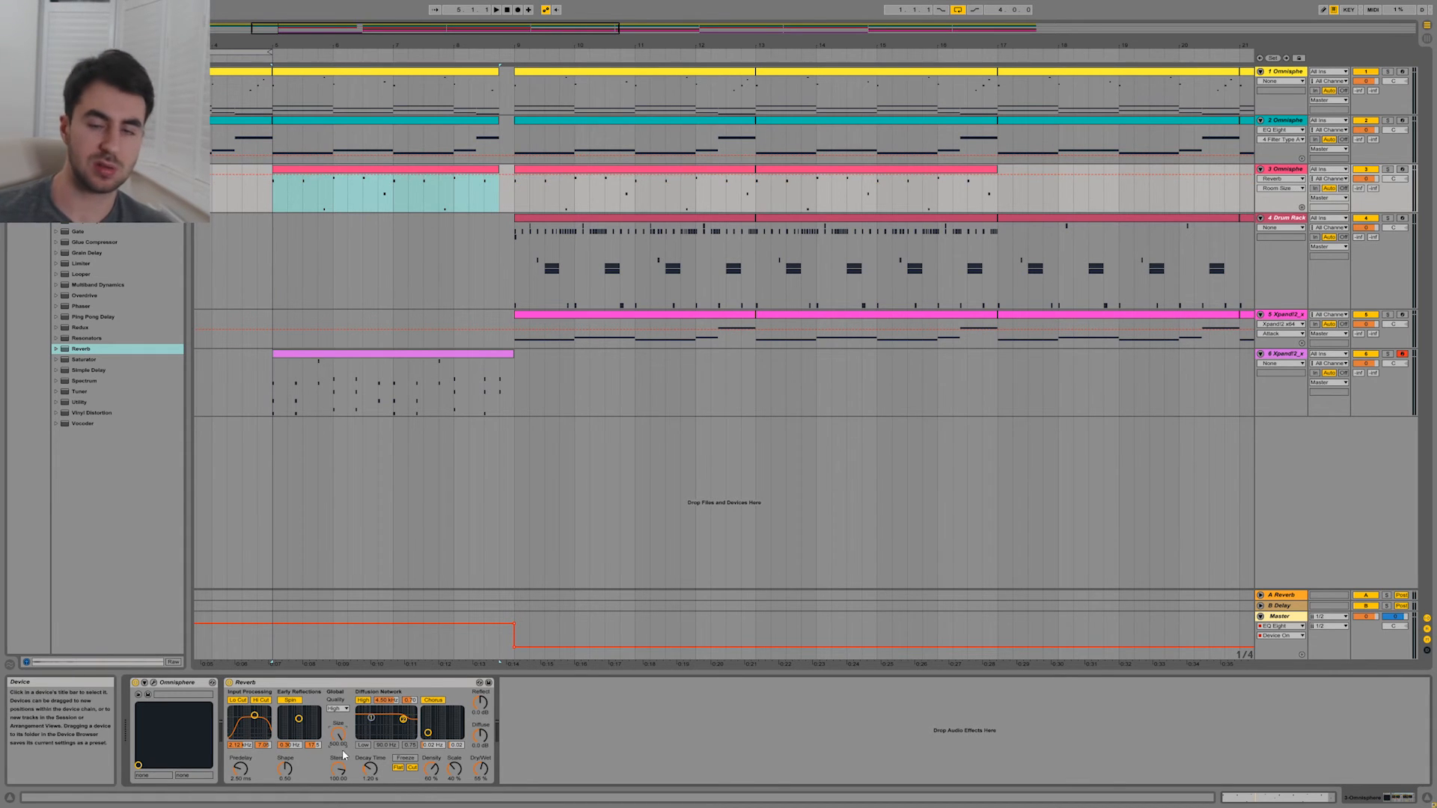
{"action": "left_click_drag", "start_coordinate": [338, 769], "coordinate": [339, 758]}
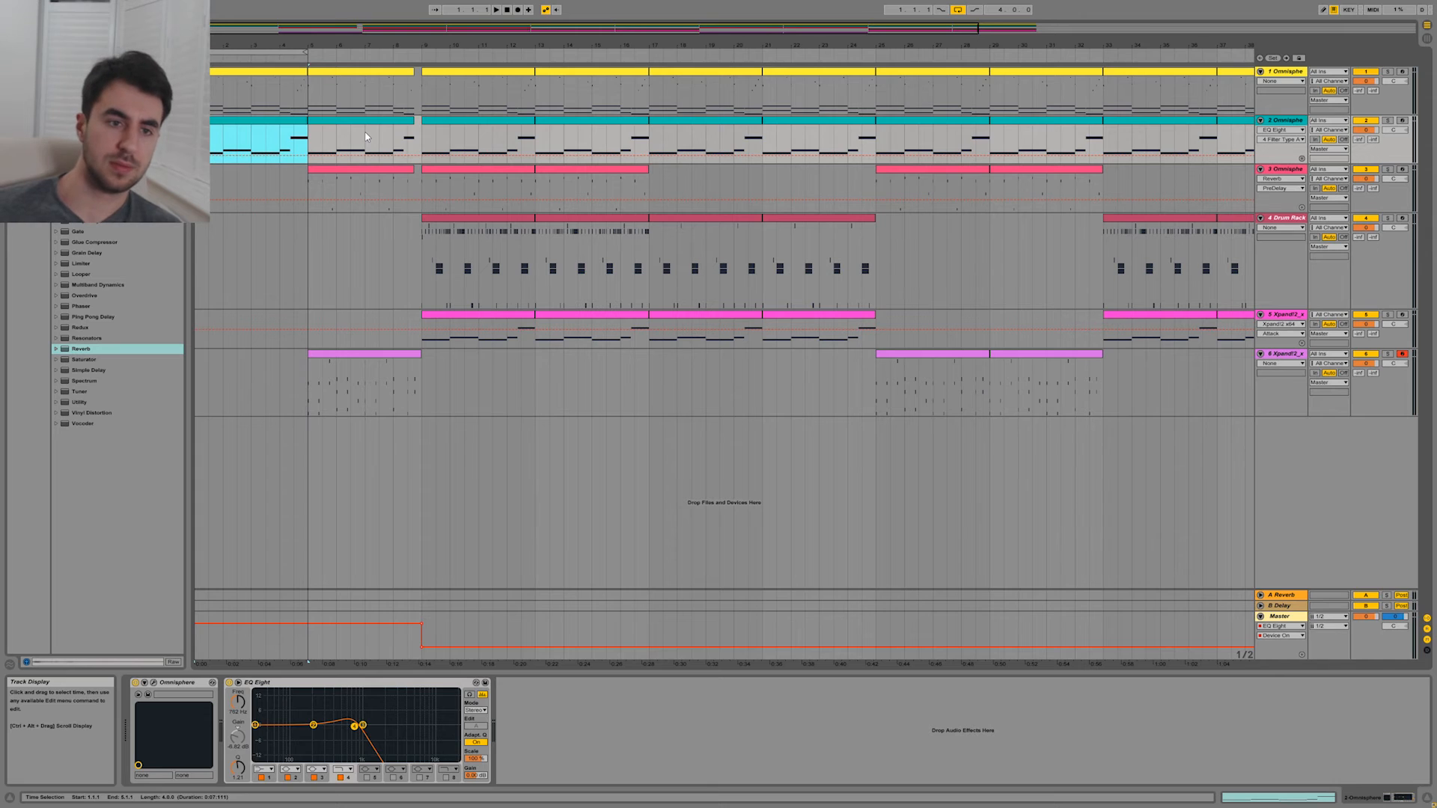
Play the arrangement through to check the bass and drum tracks in the mix.
{"action": "key", "text": "space"}
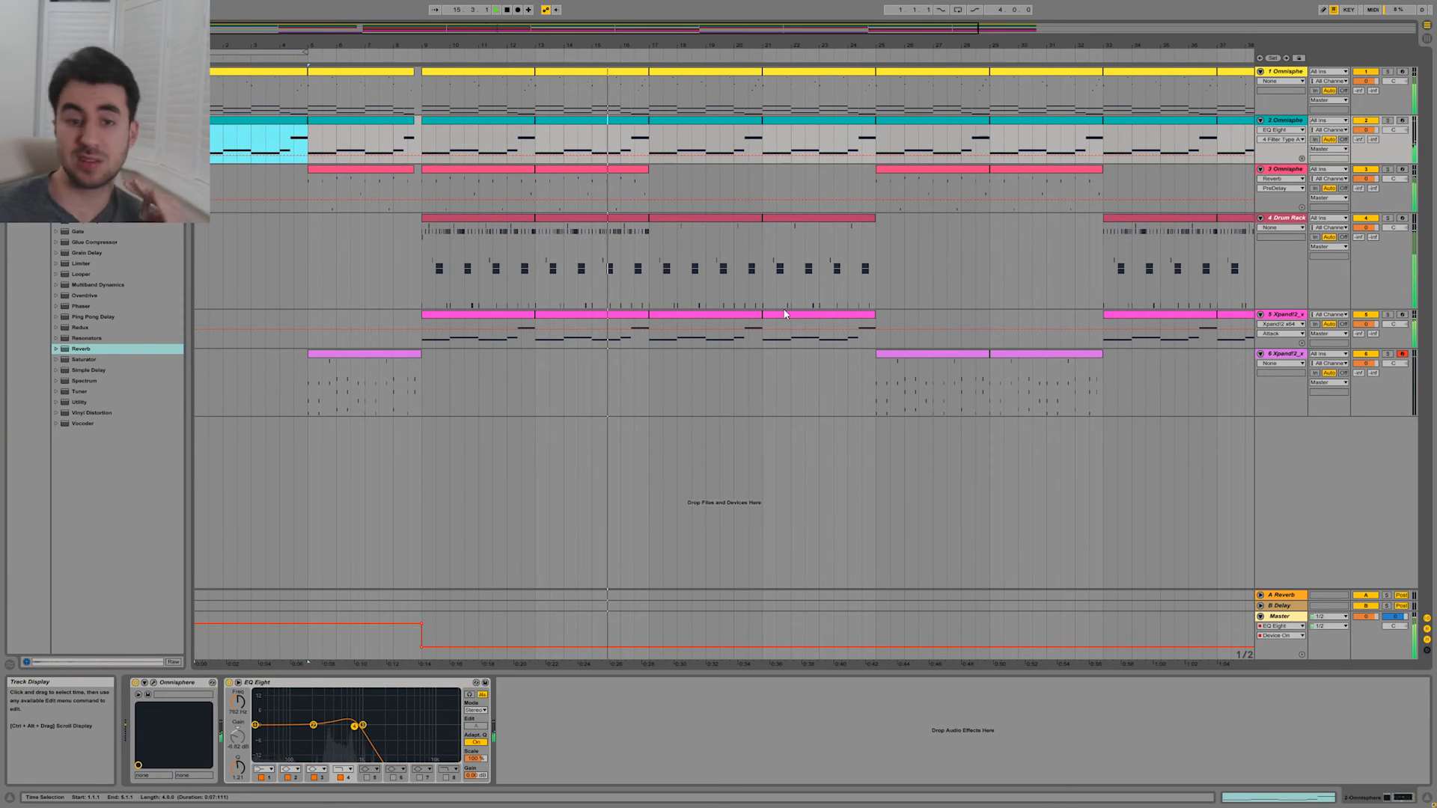
{"action": "left_click", "coordinate": [765, 338]}
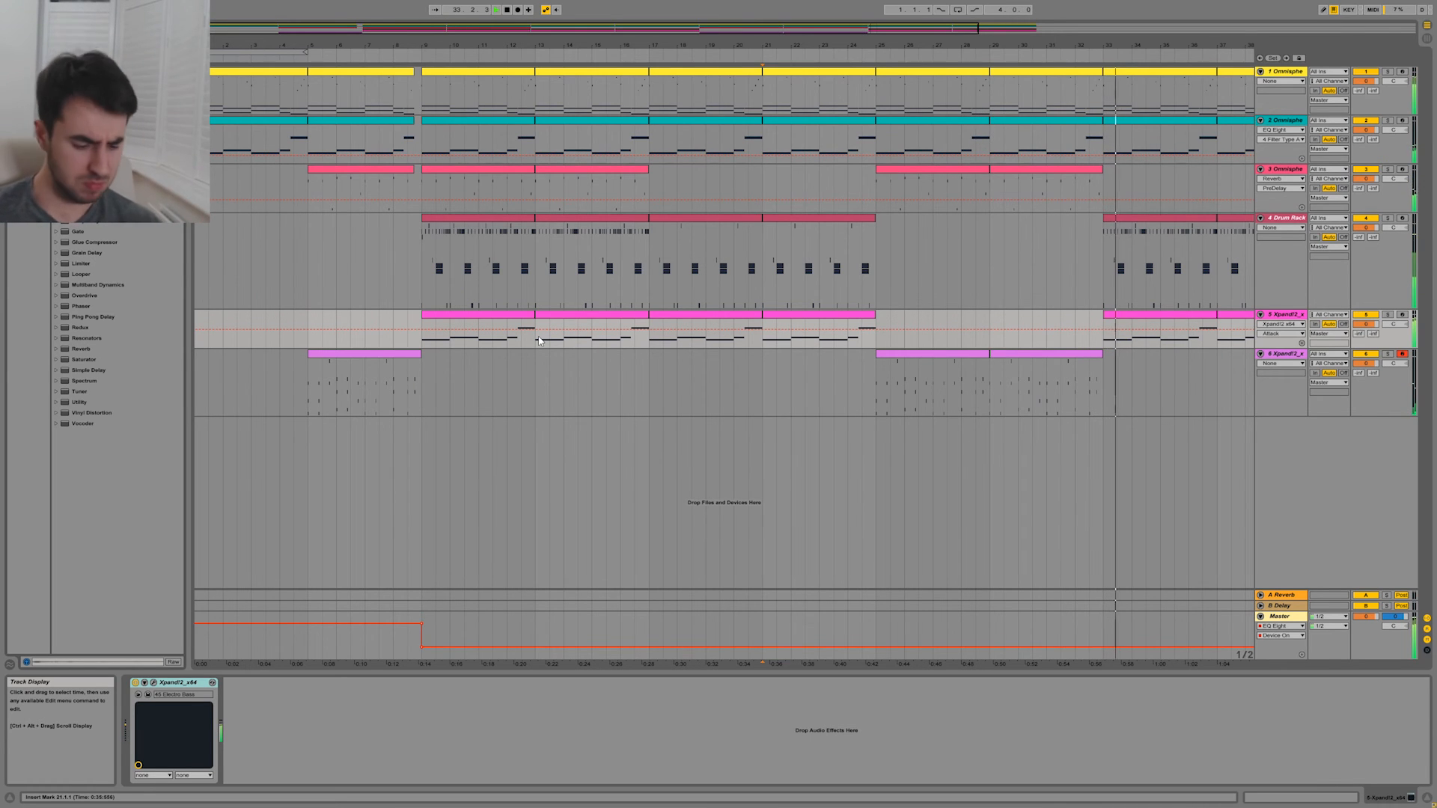
{"action": "left_click", "coordinate": [807, 248]}
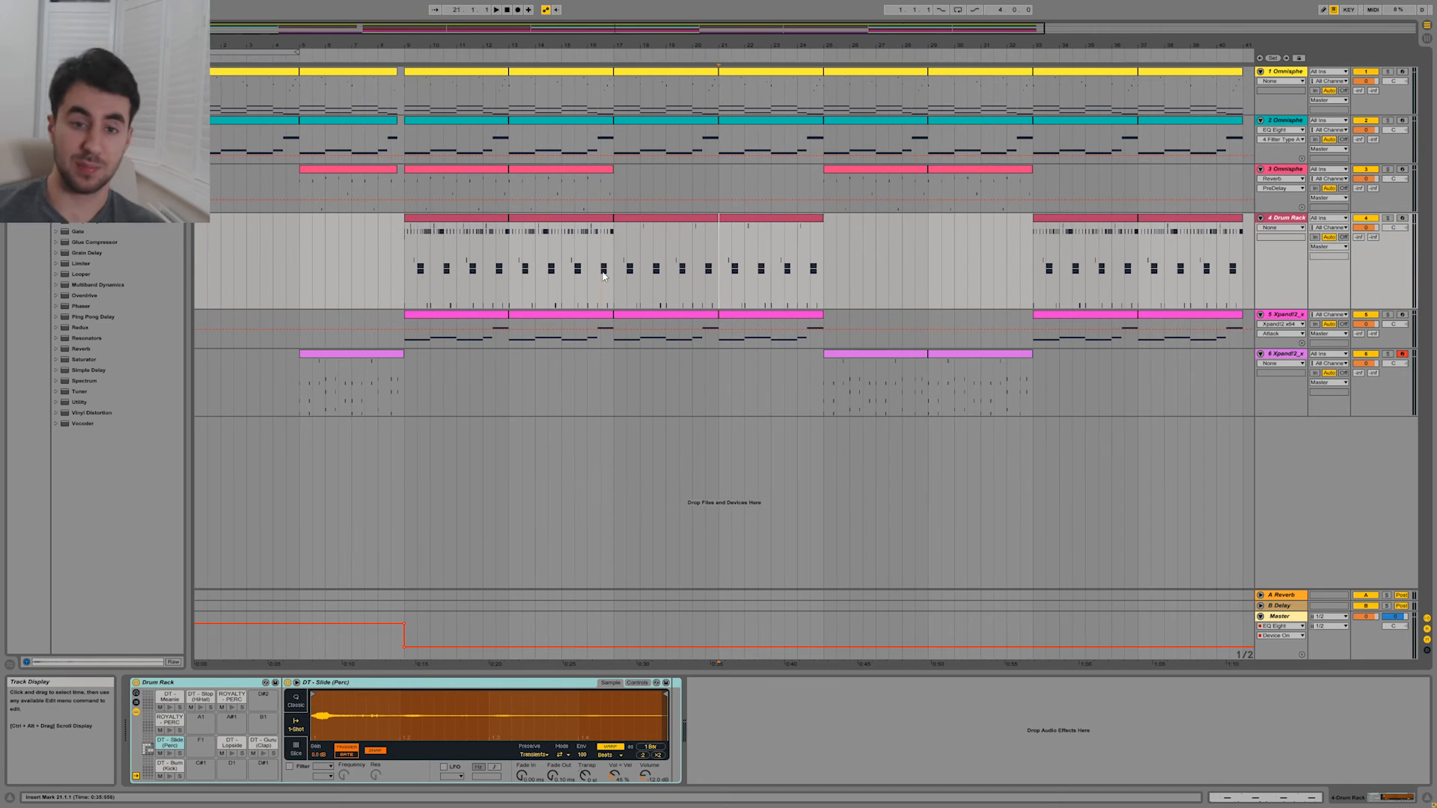
Add an EQ Eight to the Xpand!2 bass track and lower its highs with a high shelf while playing from bar 9.
{"action": "left_click", "coordinate": [585, 332]}
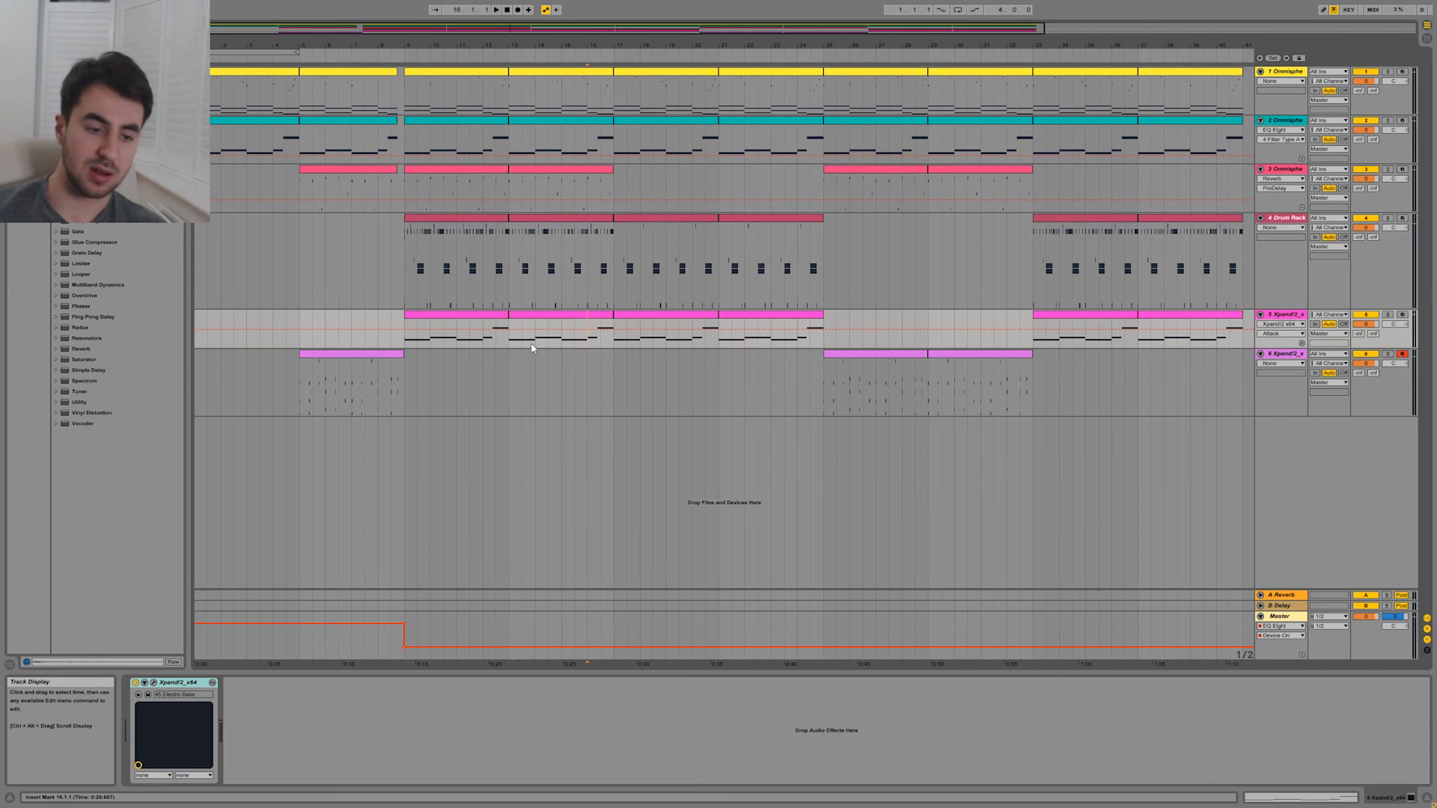
{"action": "left_click", "coordinate": [438, 315]}
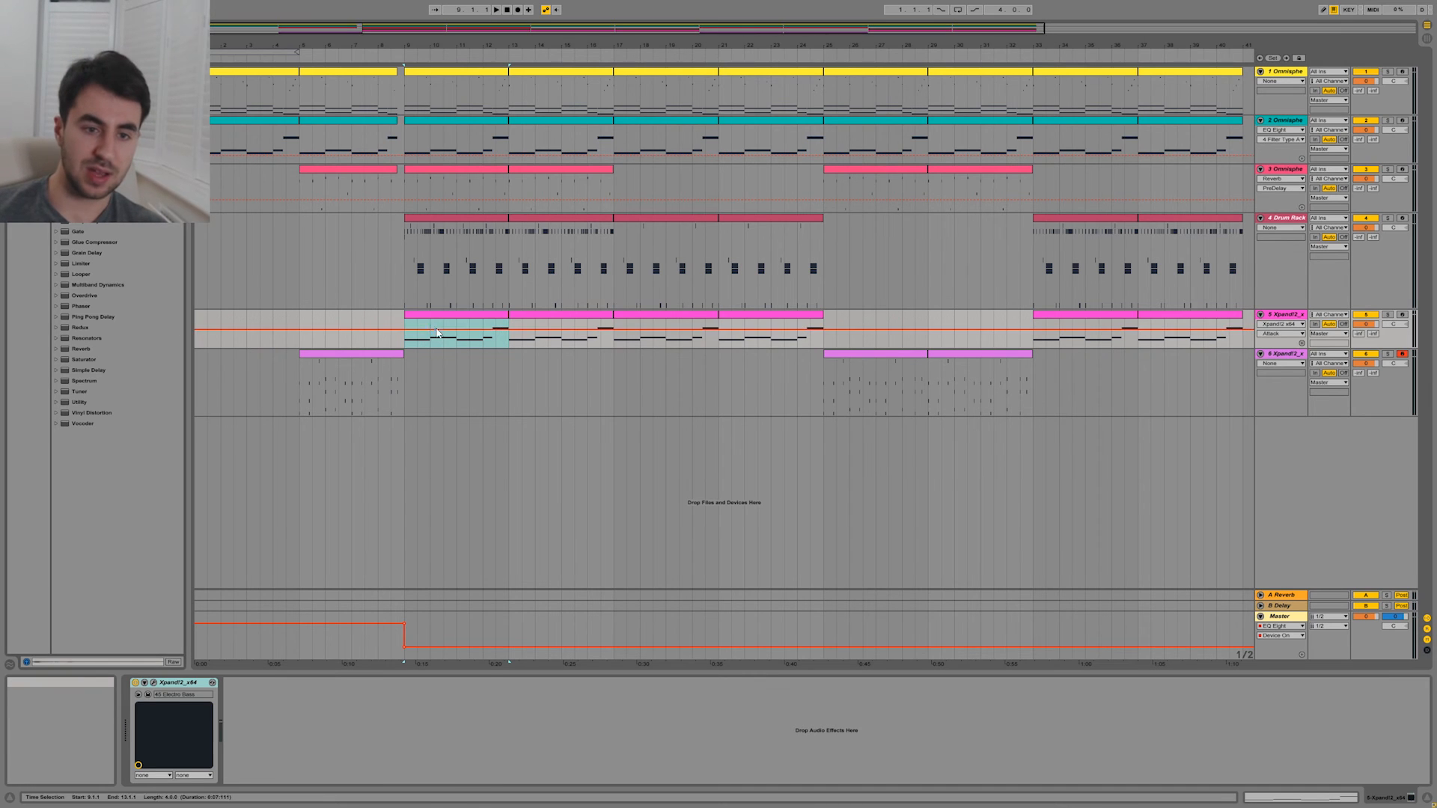
{"action": "left_click_drag", "start_coordinate": [436, 329], "coordinate": [437, 331]}
{"action": "key", "text": "space"}
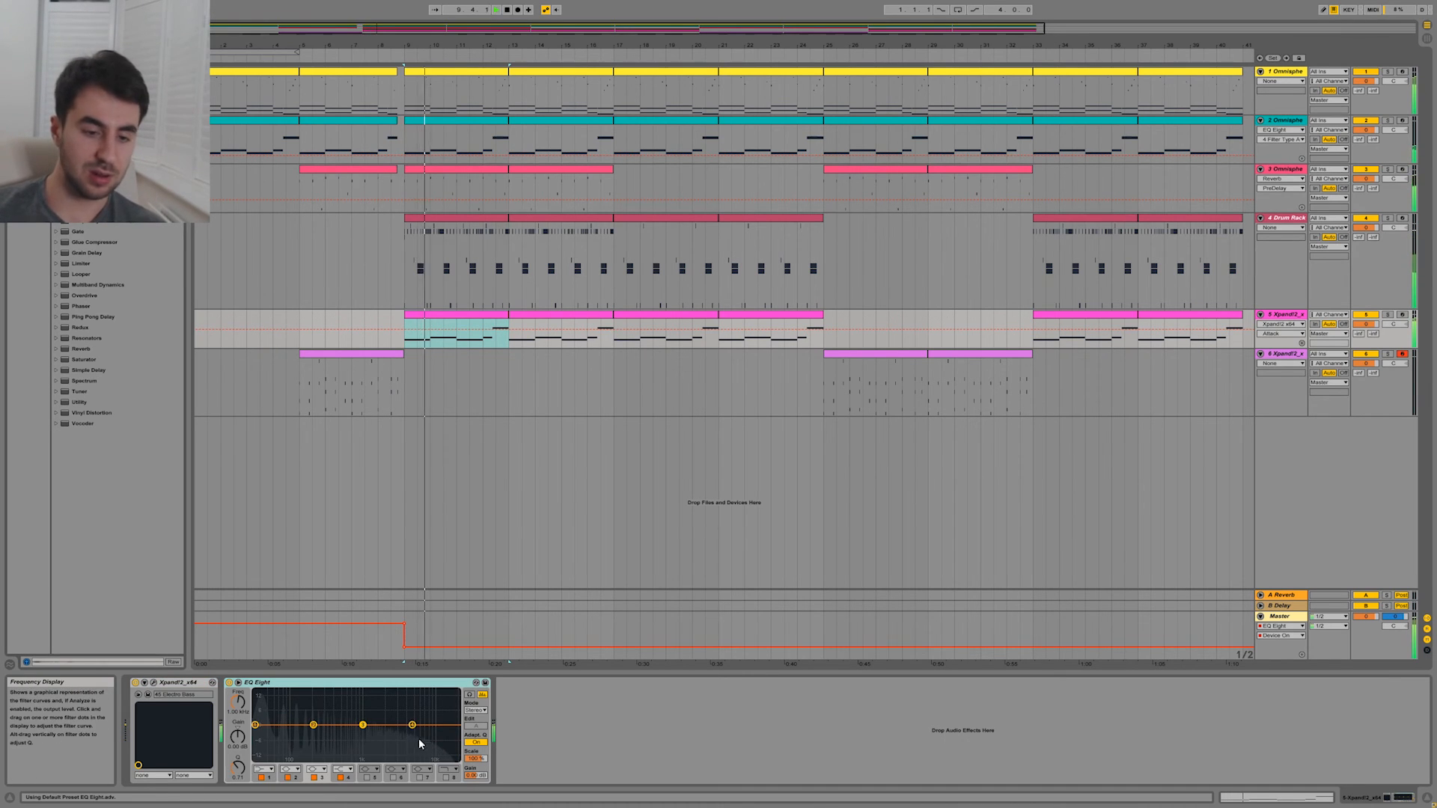
{"action": "left_click_drag", "start_coordinate": [412, 724], "coordinate": [354, 747]}
{"action": "left_click_drag", "start_coordinate": [355, 752], "coordinate": [351, 751]}
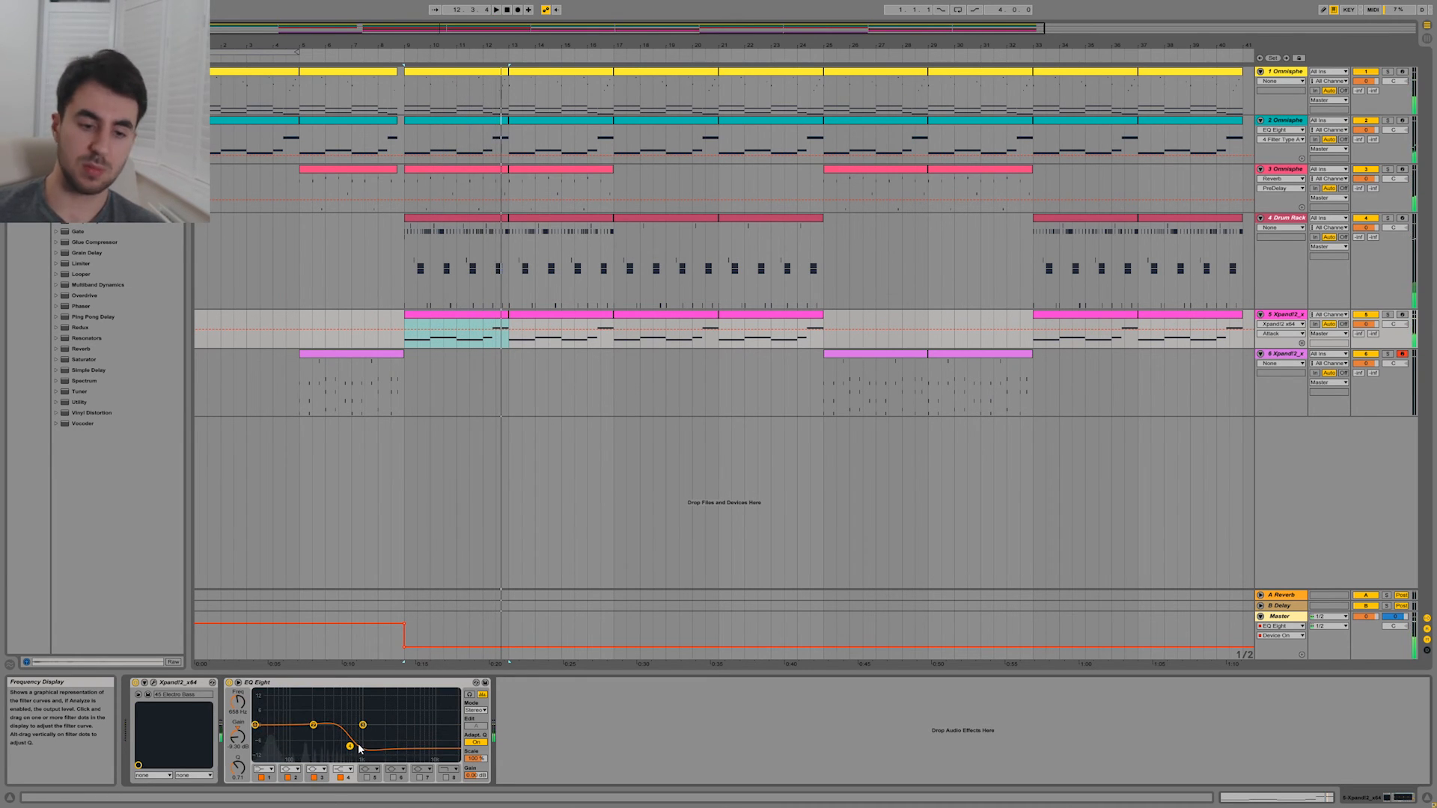
Play the drums from bar 9 and select the DT - Stop (HiHat) pad of the Drum Rack.
{"action": "left_click", "coordinate": [470, 256]}
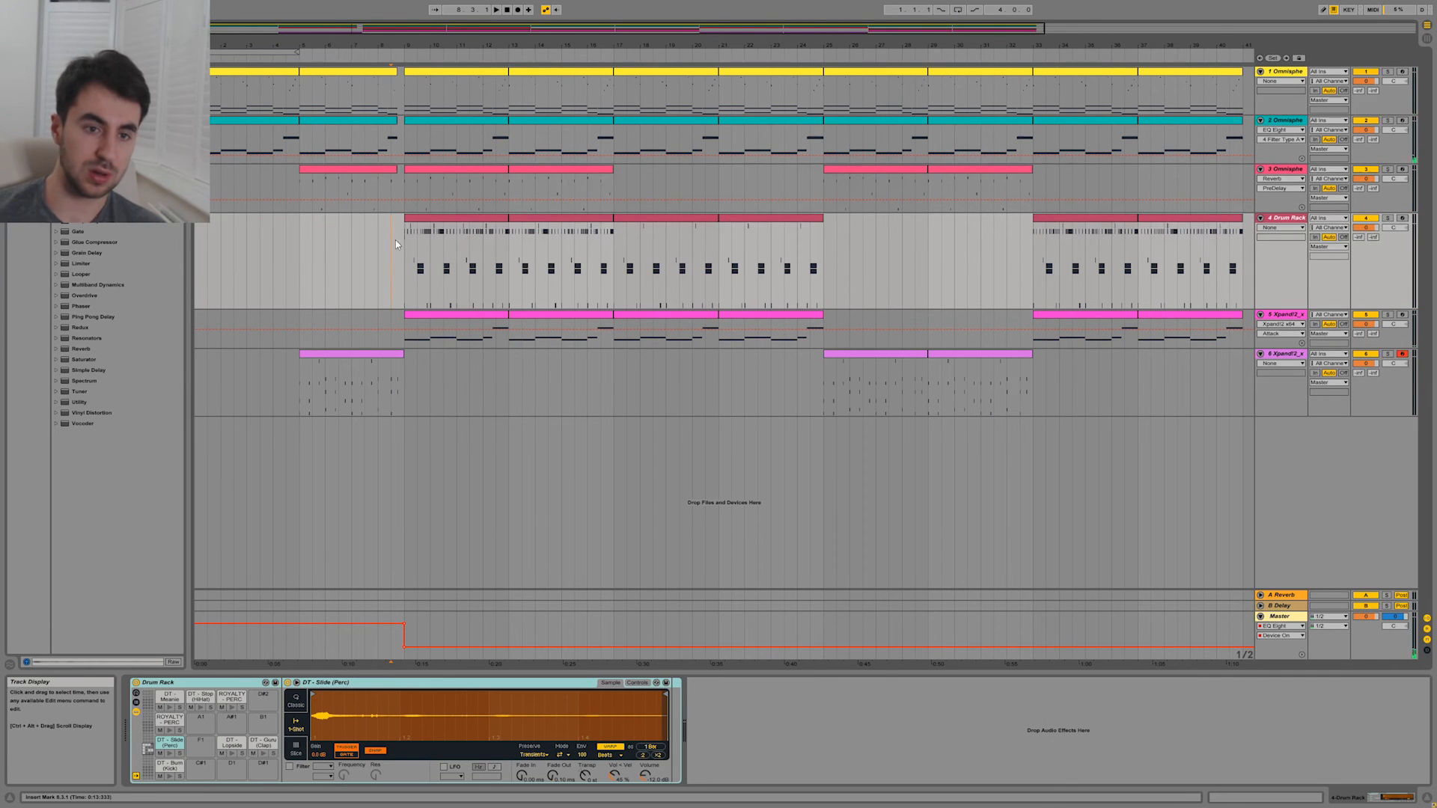
{"action": "left_click", "coordinate": [424, 289]}
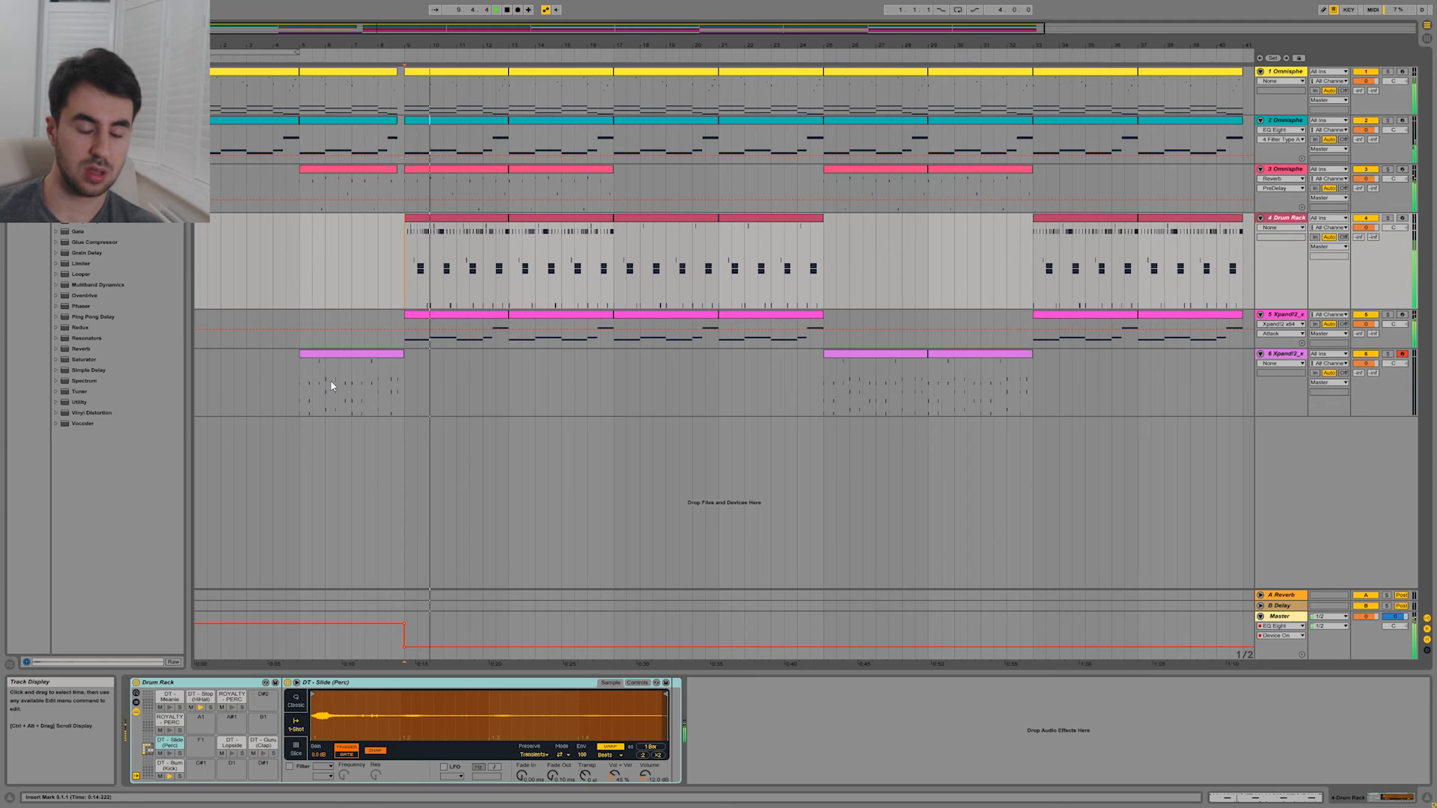
{"action": "left_click", "coordinate": [201, 697]}
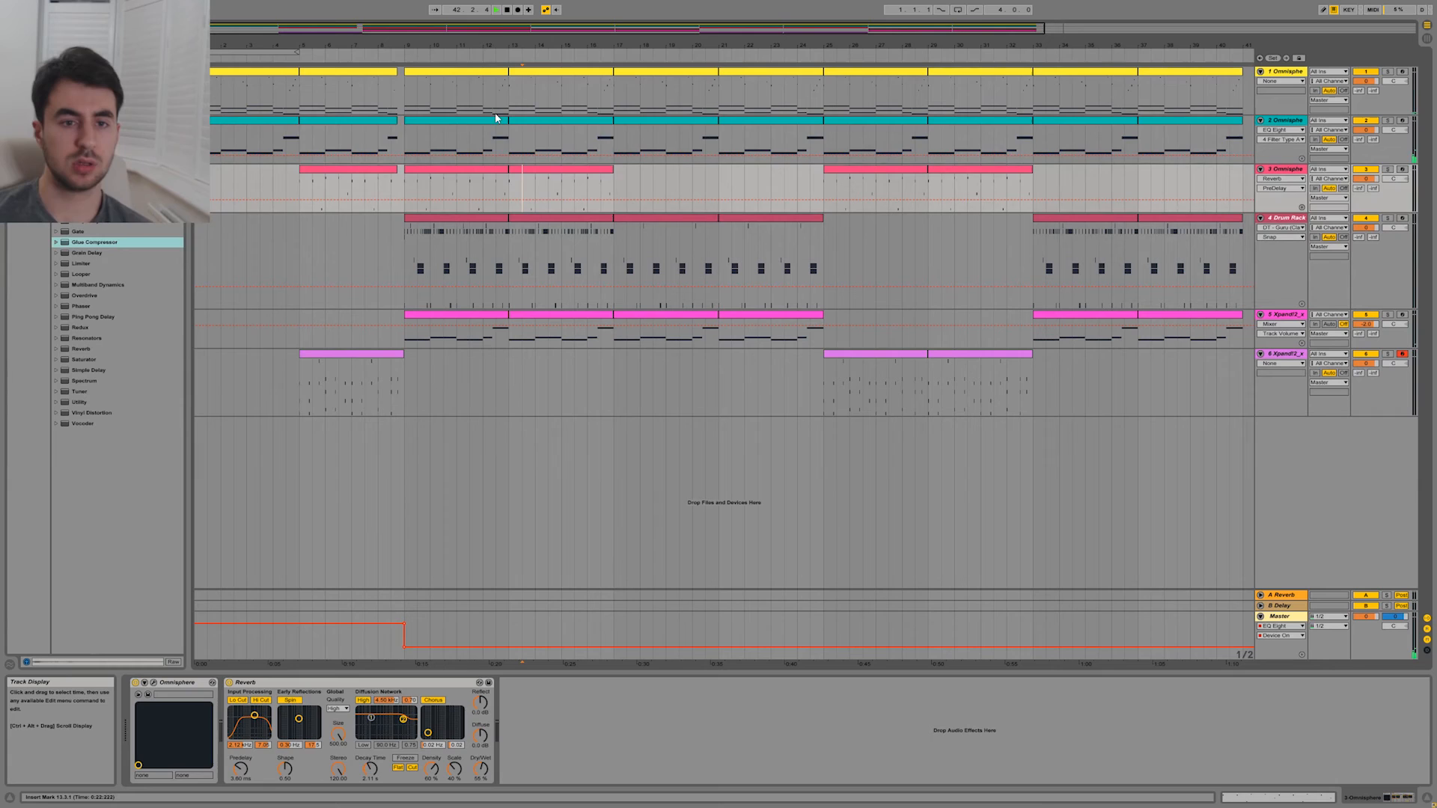
Solo the second Omnisphere track during playback from bar 9 and move its EQ Eight high cut to a higher frequency.
{"action": "left_click", "coordinate": [495, 124]}
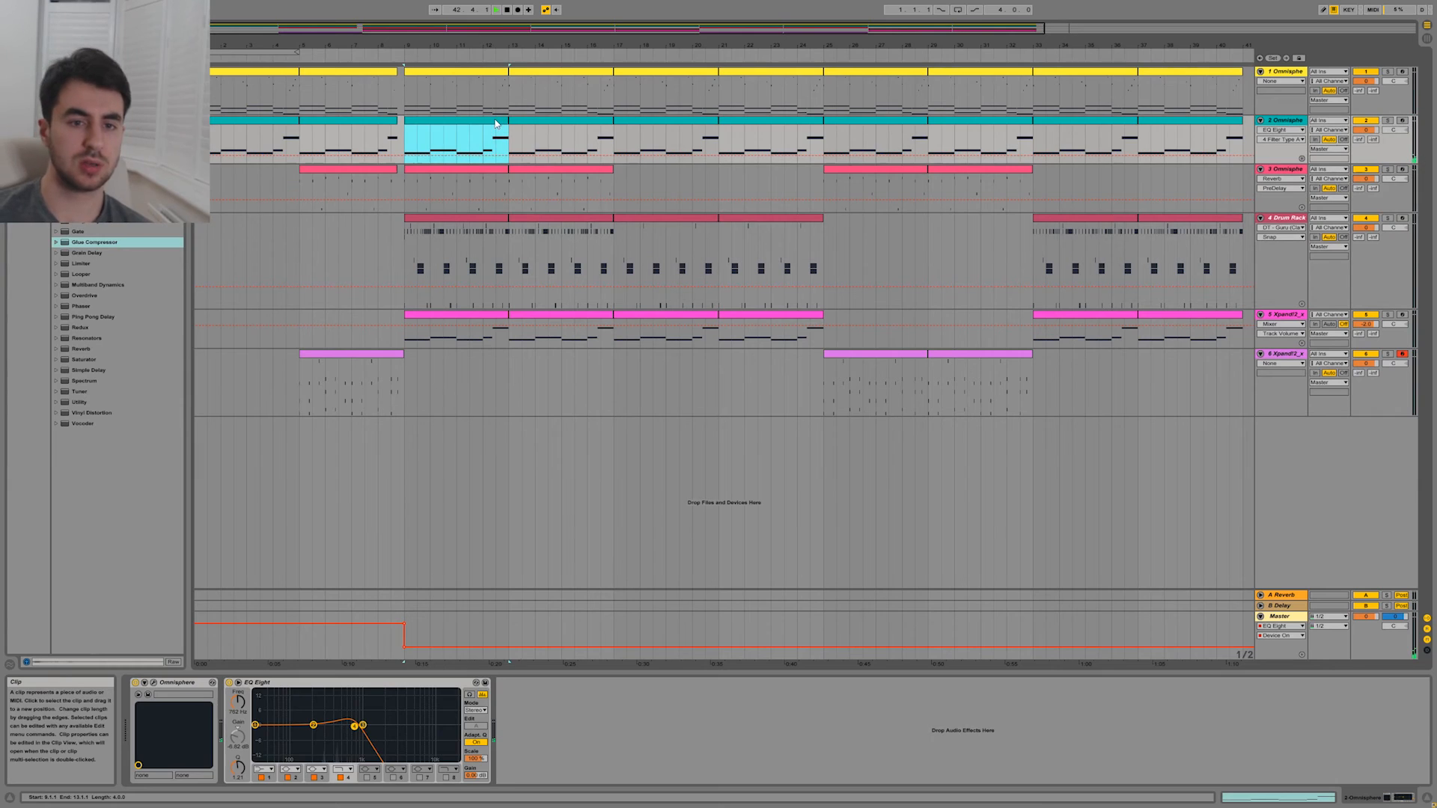
{"action": "key", "text": "space"}
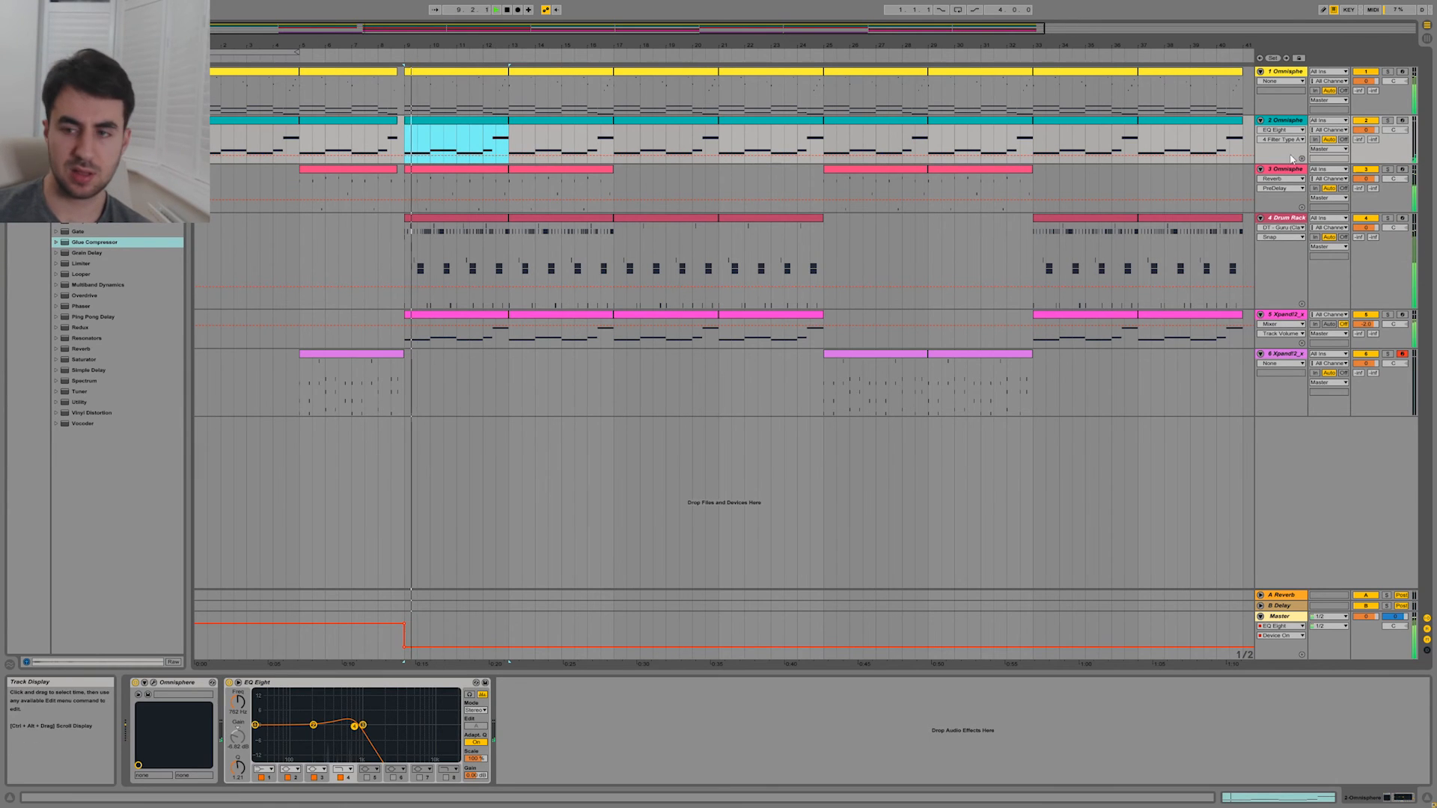
{"action": "left_click", "coordinate": [1387, 119]}
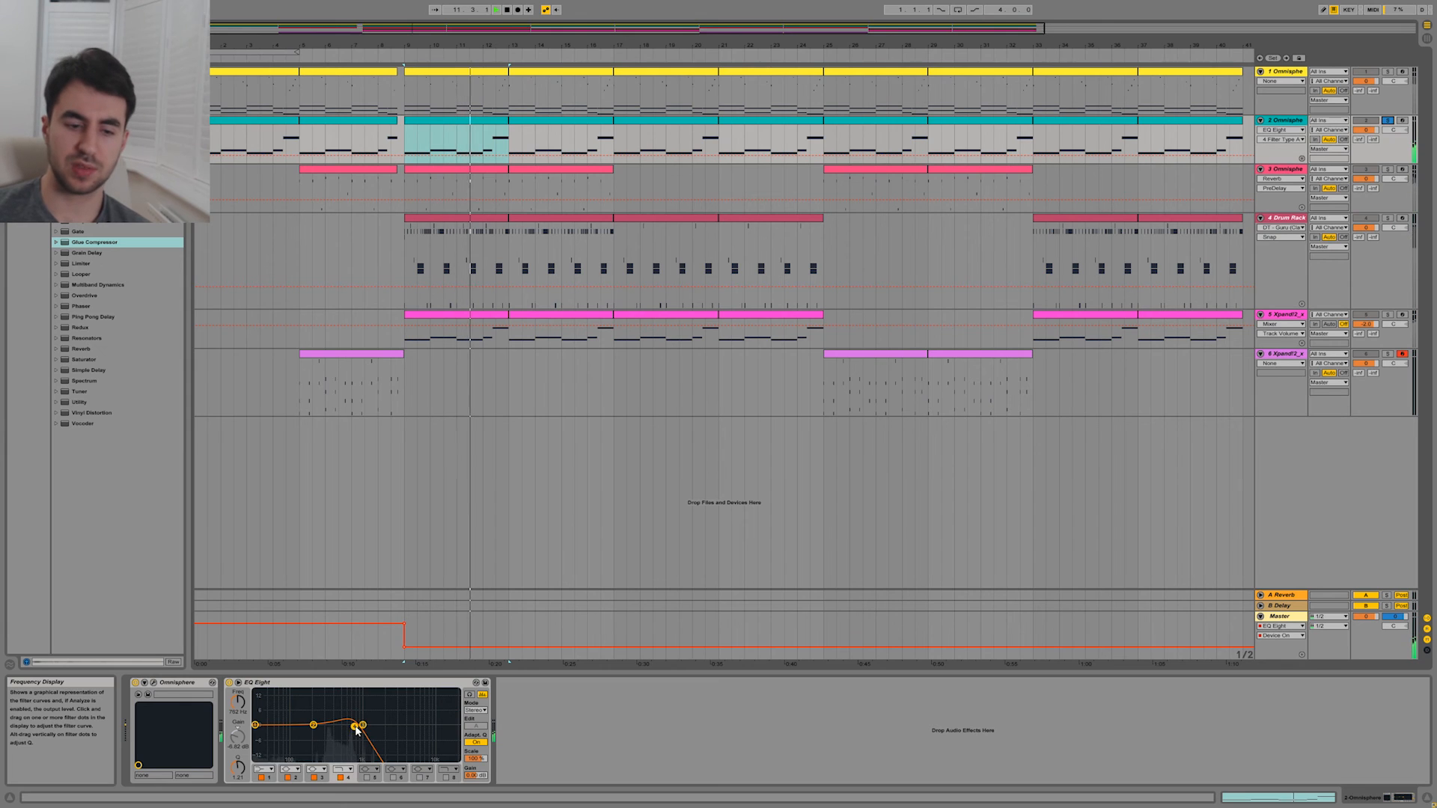
{"action": "left_click_drag", "start_coordinate": [356, 730], "coordinate": [409, 729]}
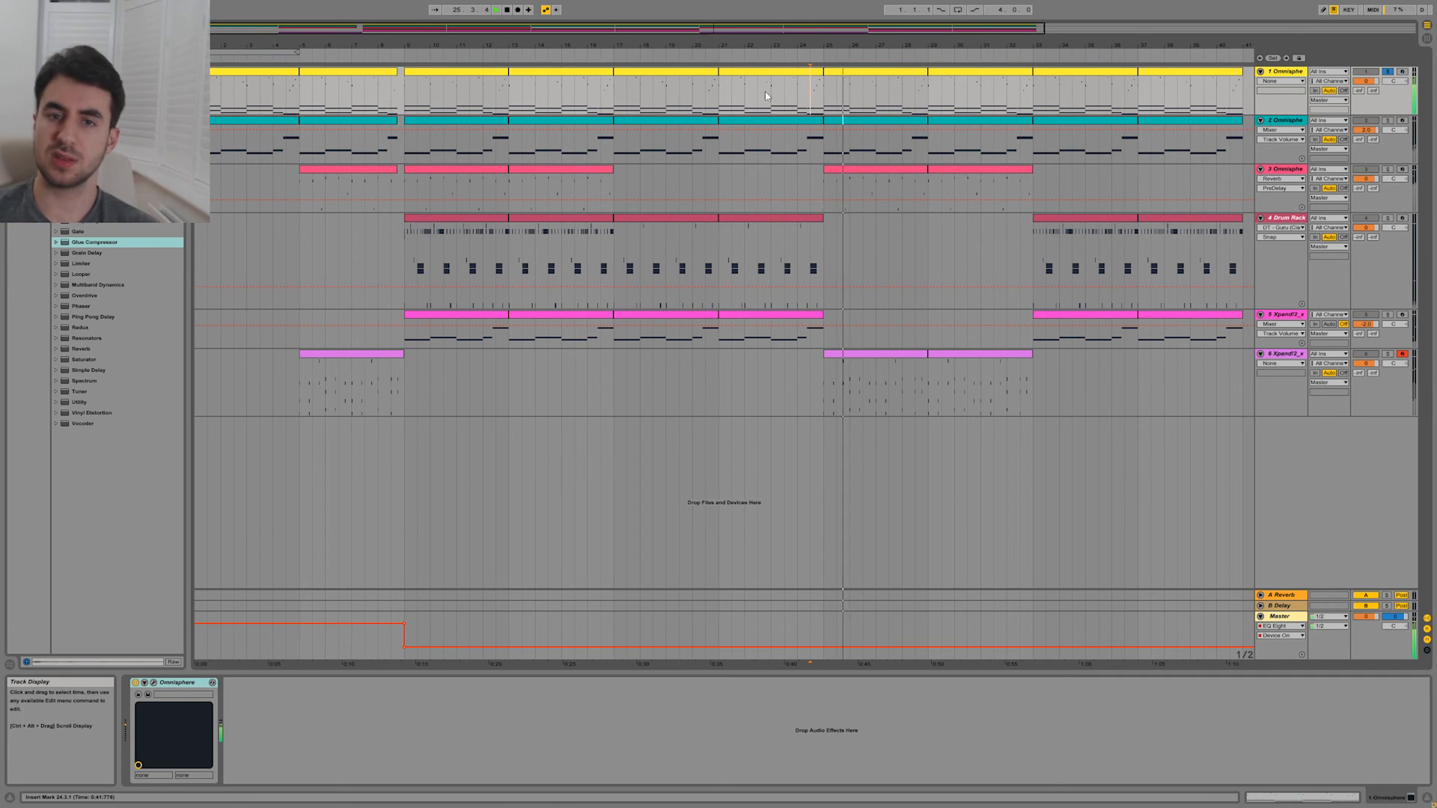
Lower the first Omnisphere track's volume, add an EQ Eight and dip it broadly around 200 Hz and 1.2 kHz.
{"action": "left_click_drag", "start_coordinate": [1367, 81], "coordinate": [1366, 85]}
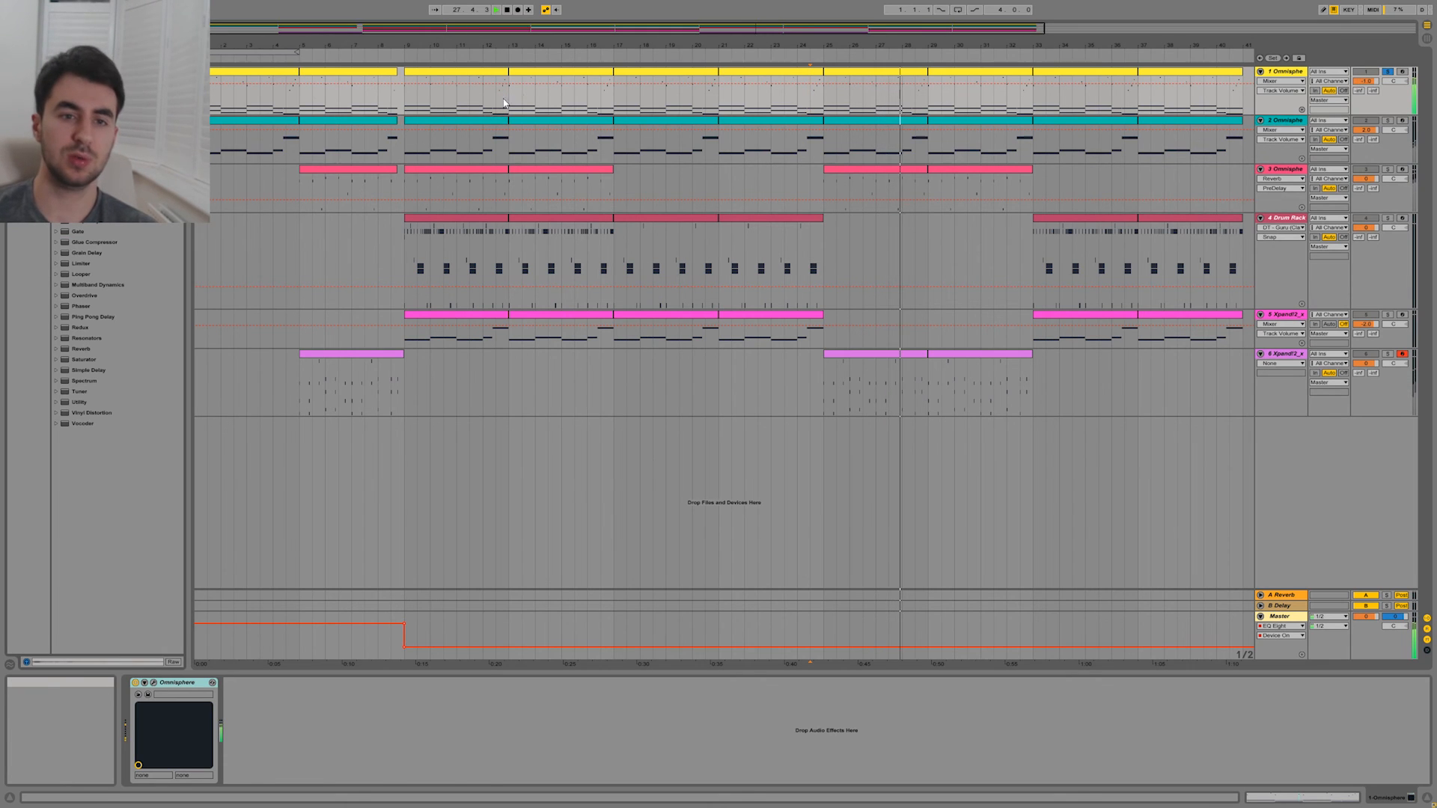
{"action": "double_click", "coordinate": [85, 157]}
{"action": "left_click_drag", "start_coordinate": [362, 725], "coordinate": [369, 731]}
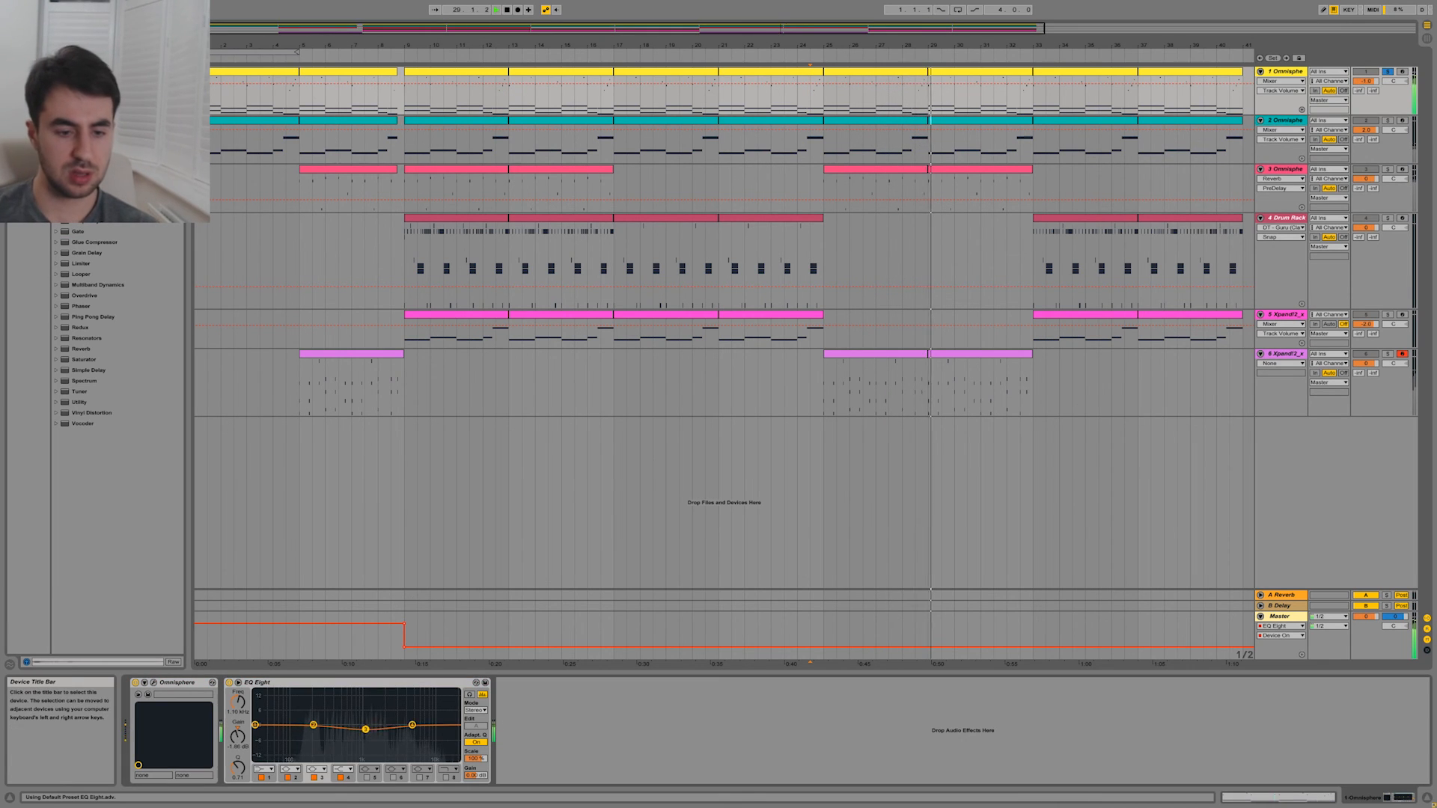
{"action": "left_click_drag", "start_coordinate": [238, 767], "coordinate": [238, 774]}
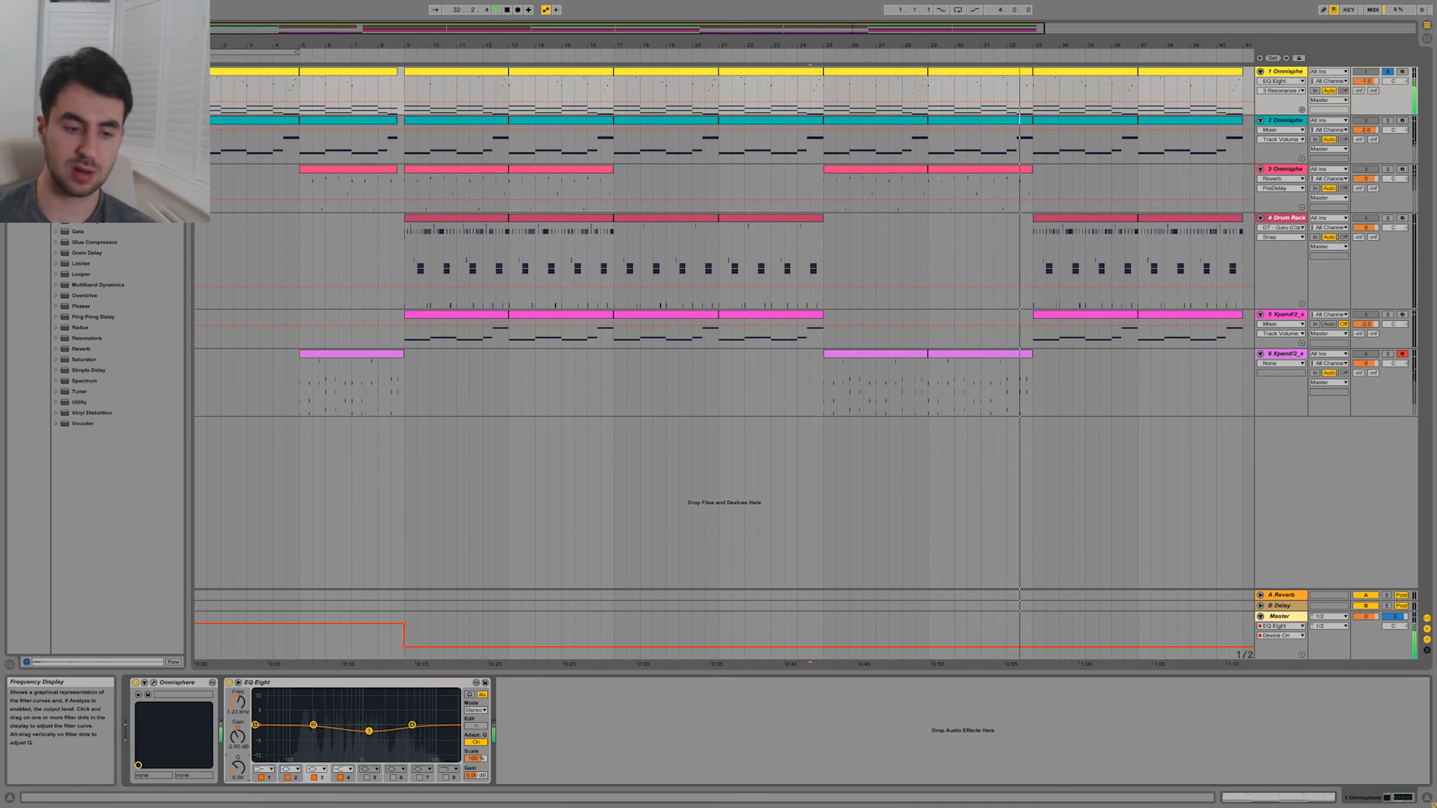
{"action": "left_click_drag", "start_coordinate": [313, 725], "coordinate": [317, 736]}
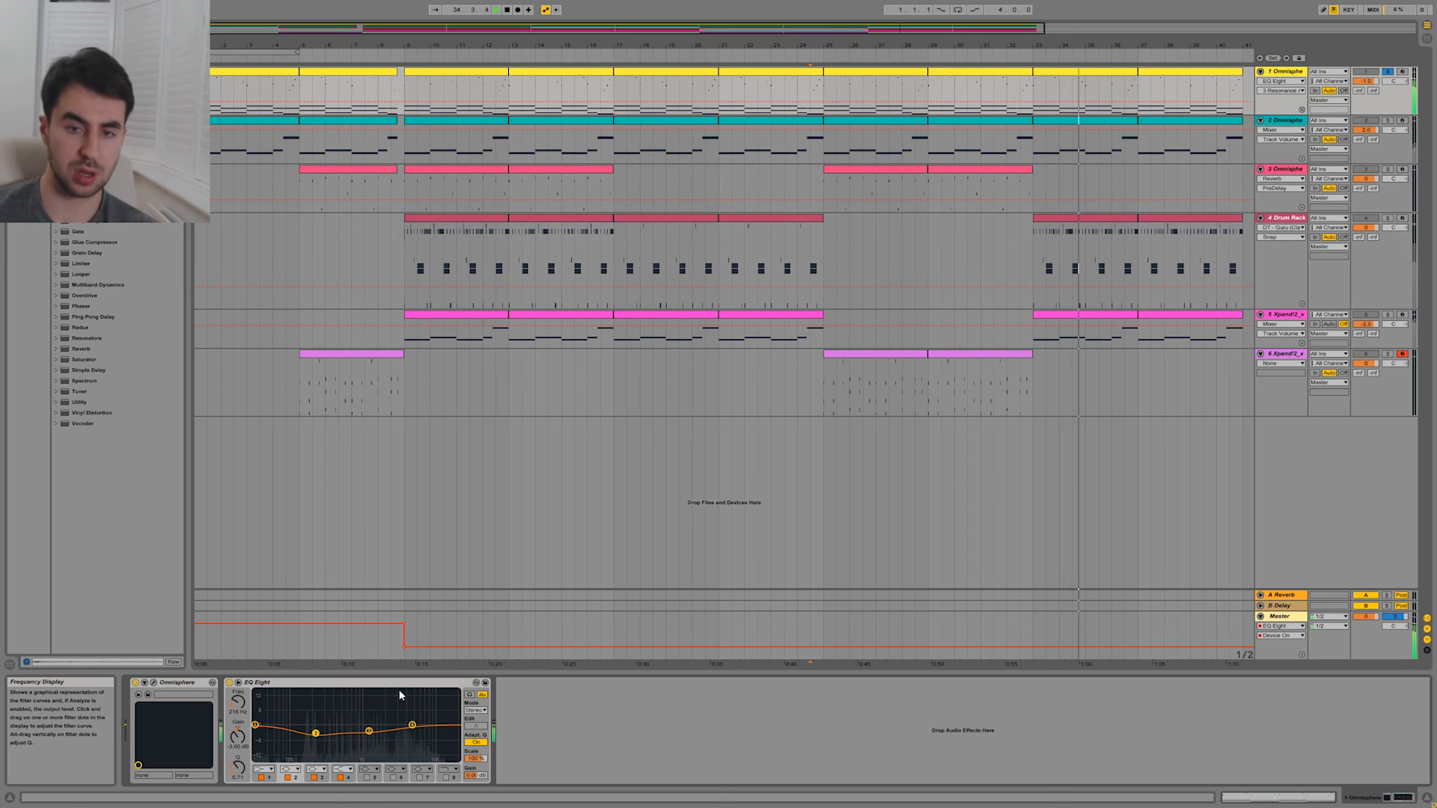
{"action": "left_click_drag", "start_coordinate": [366, 736], "coordinate": [313, 741]}
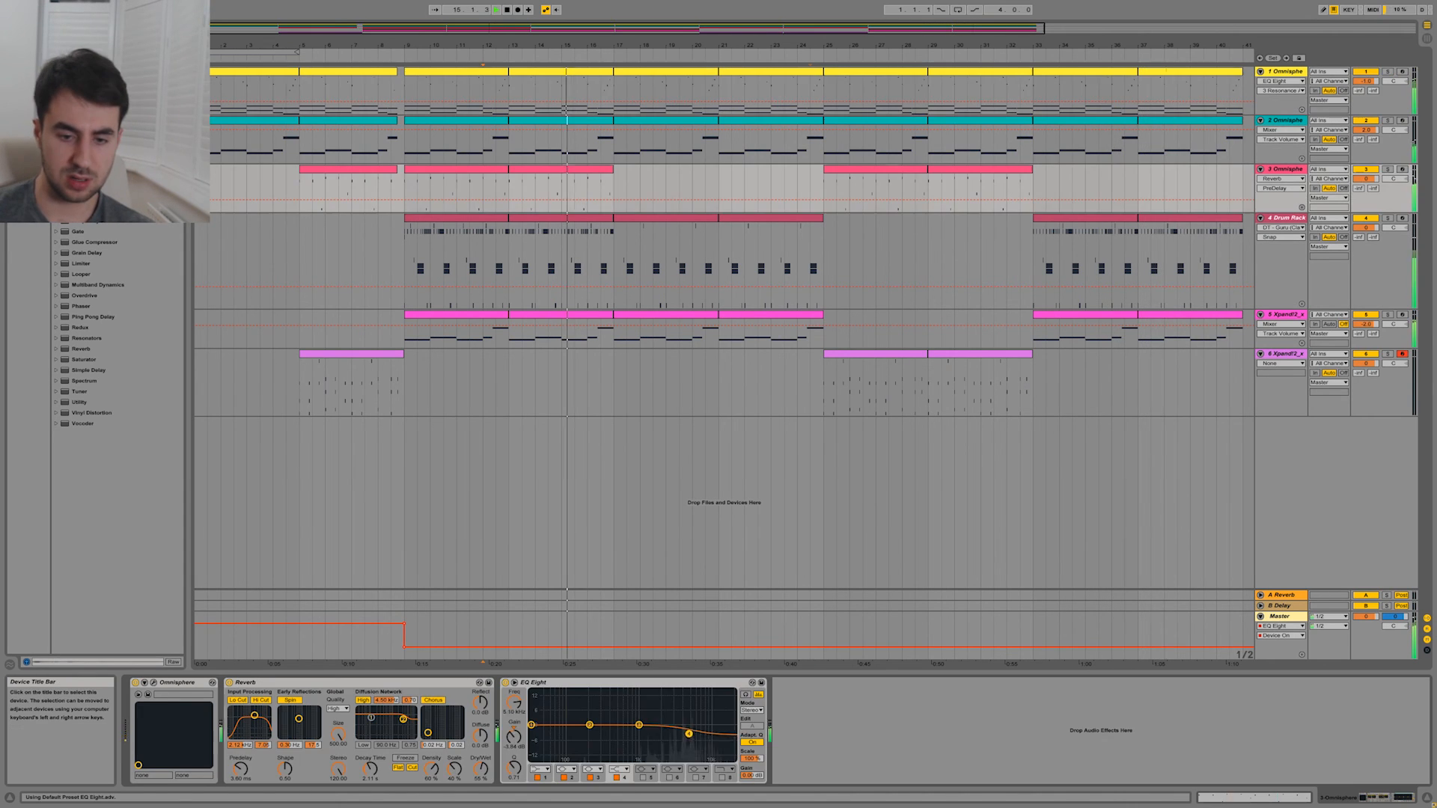
Cut the third Omnisphere track's highs with a high shelf at about 5.7 kHz in the EQ Eight after its Reverb.
{"action": "left_click_drag", "start_coordinate": [687, 734], "coordinate": [689, 740]}
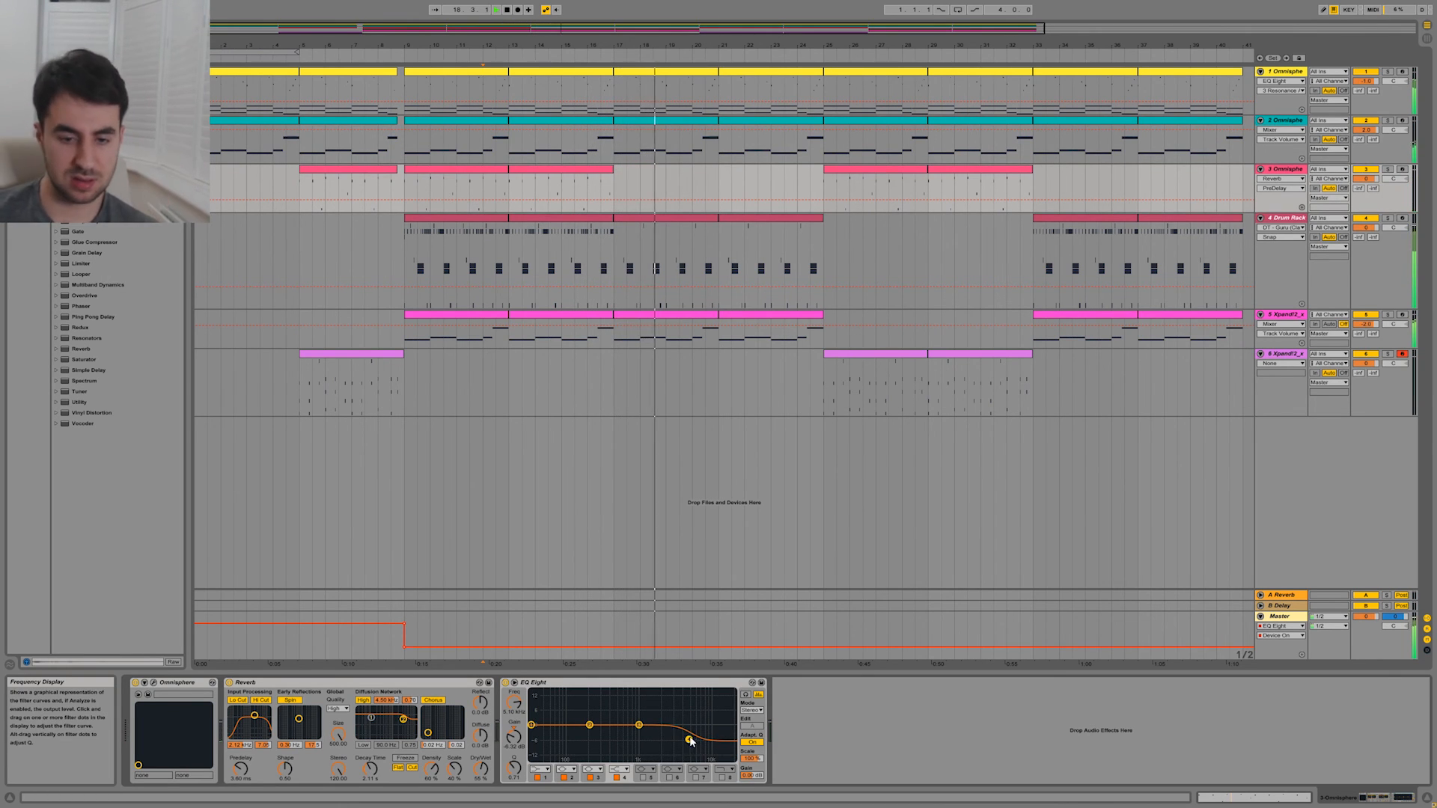
{"action": "left_click_drag", "start_coordinate": [688, 740], "coordinate": [693, 740]}
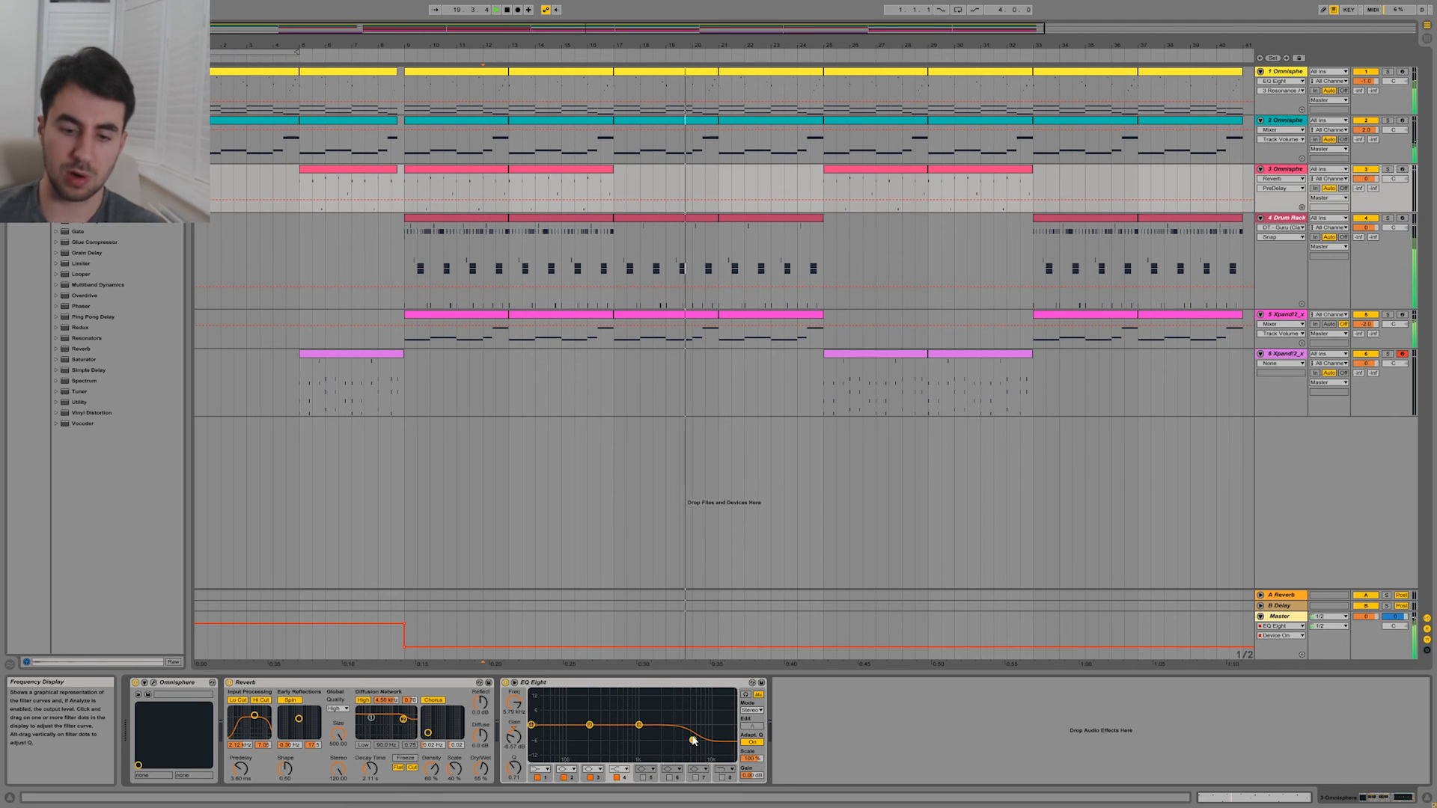
Add the Saturator preset A Bit Warmer to the Drum Rack's DT - Lopside (Snare) pad and lower its output and dry/wet amount.
{"action": "left_click", "coordinate": [771, 262]}
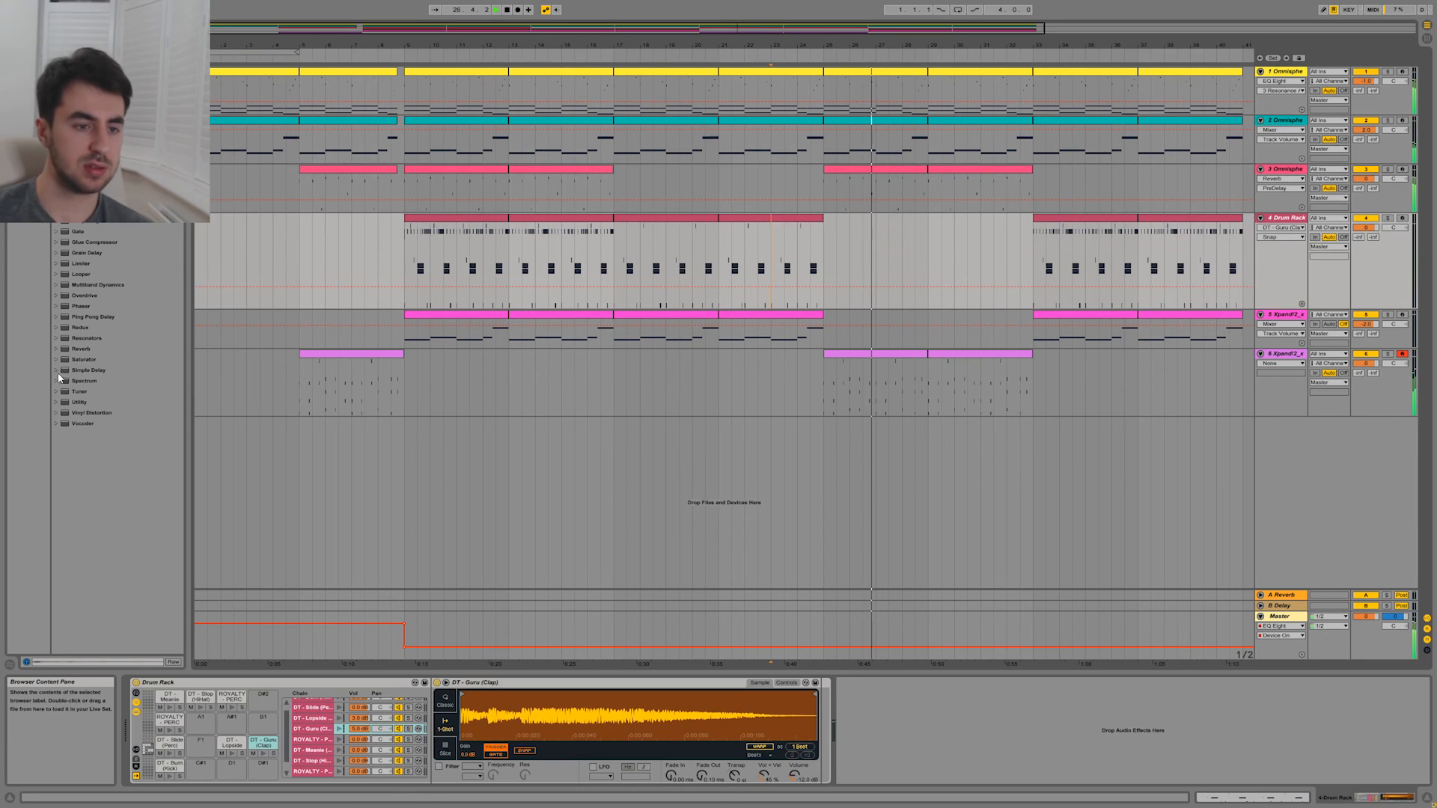
{"action": "left_click", "coordinate": [55, 359]}
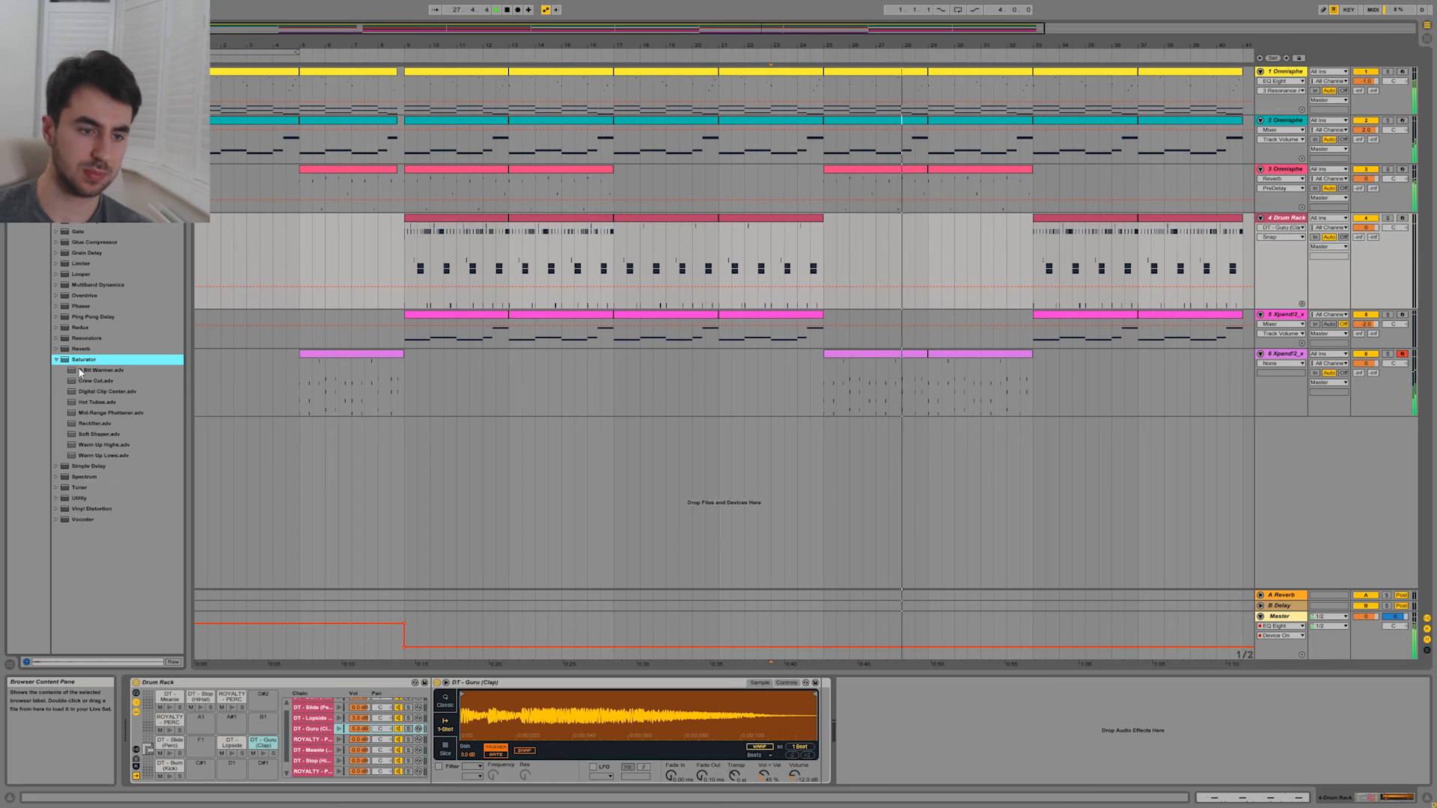
{"action": "left_click", "coordinate": [84, 372]}
{"action": "left_click_drag", "start_coordinate": [84, 375], "coordinate": [241, 745]}
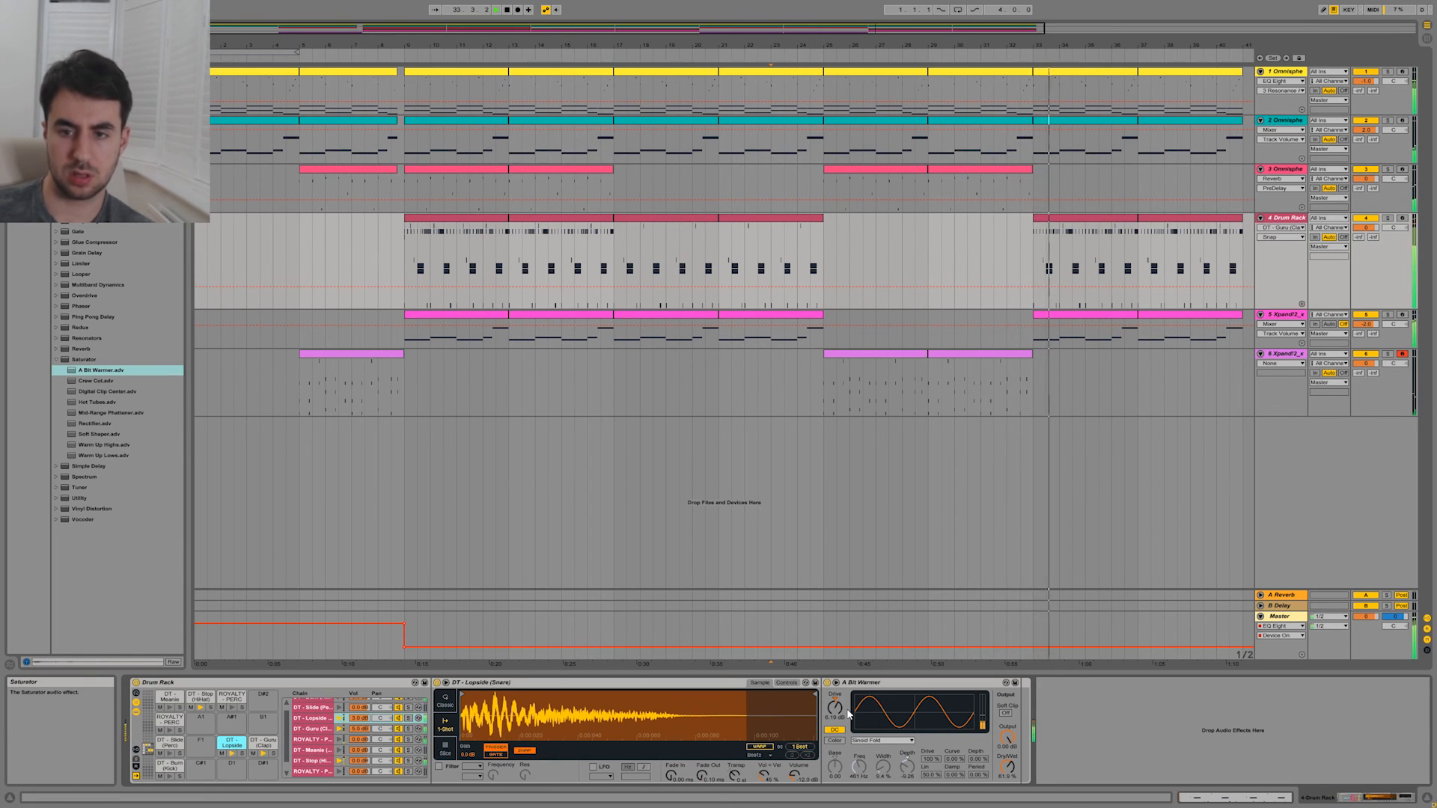
{"action": "left_click_drag", "start_coordinate": [1008, 730], "coordinate": [1011, 739]}
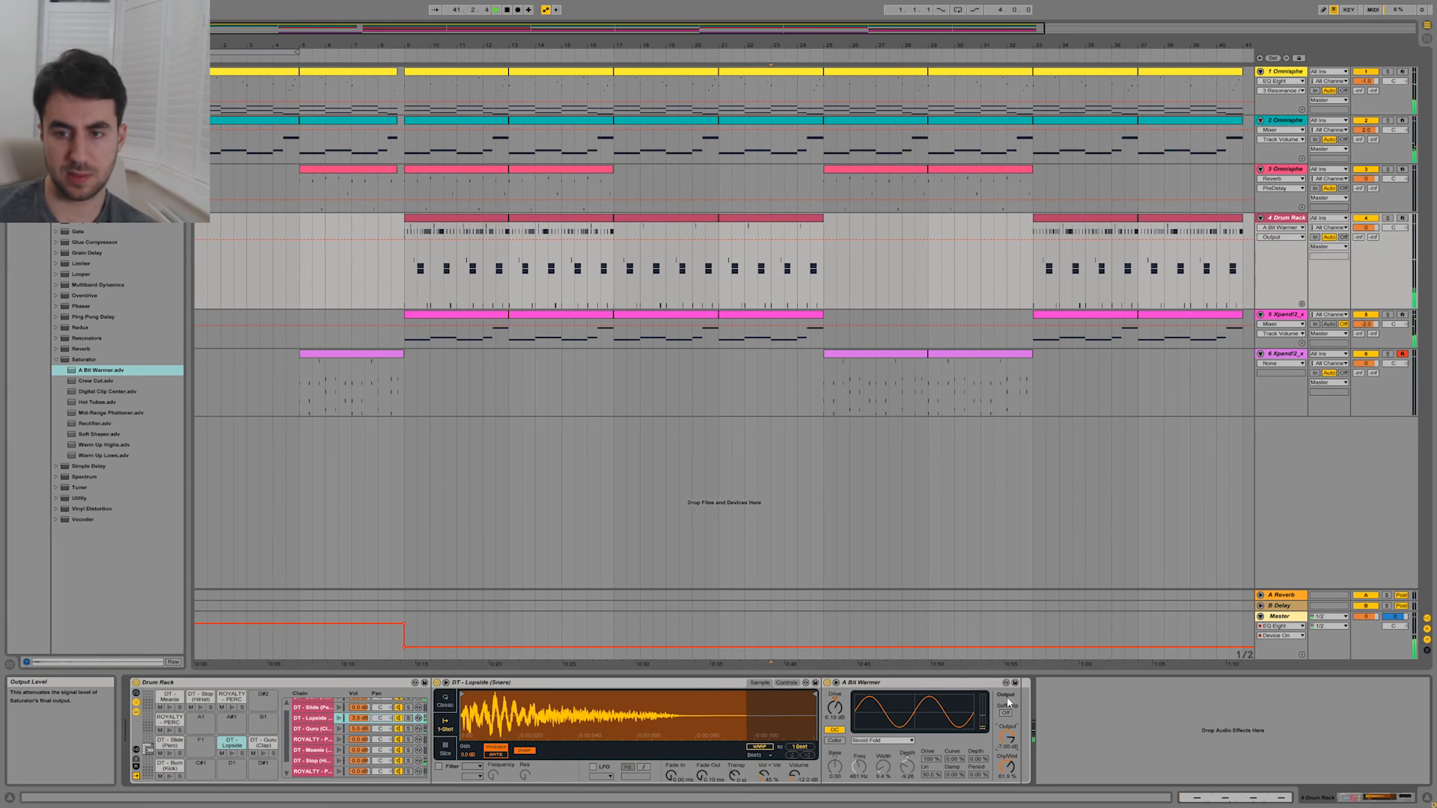
Show the whole arrangement and set the playback start on the Drum Rack track at the beginning of its first clip.
{"action": "left_click", "coordinate": [522, 227]}
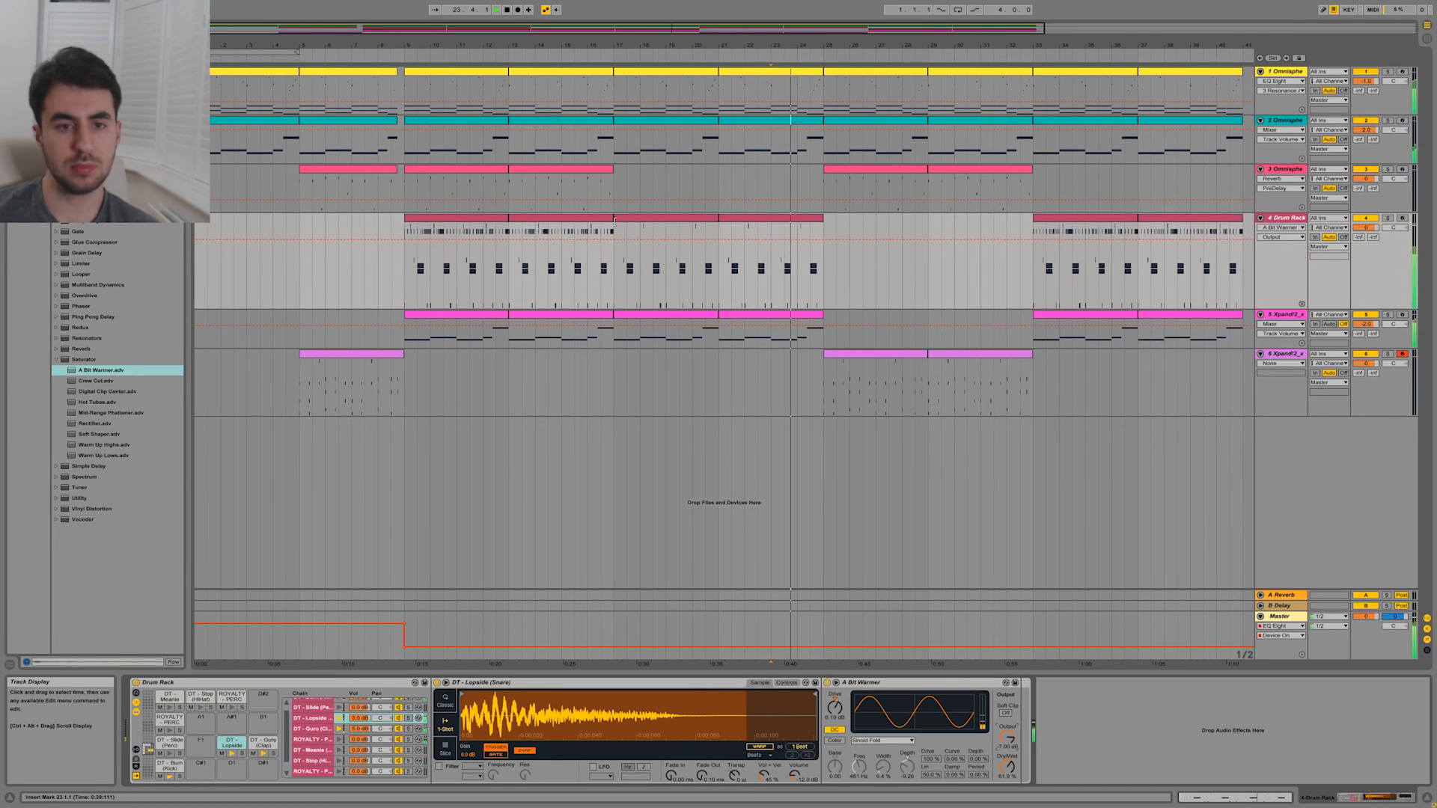
{"action": "left_click_drag", "start_coordinate": [521, 31], "coordinate": [521, 21]}
{"action": "left_click_drag", "start_coordinate": [648, 50], "coordinate": [649, 37]}
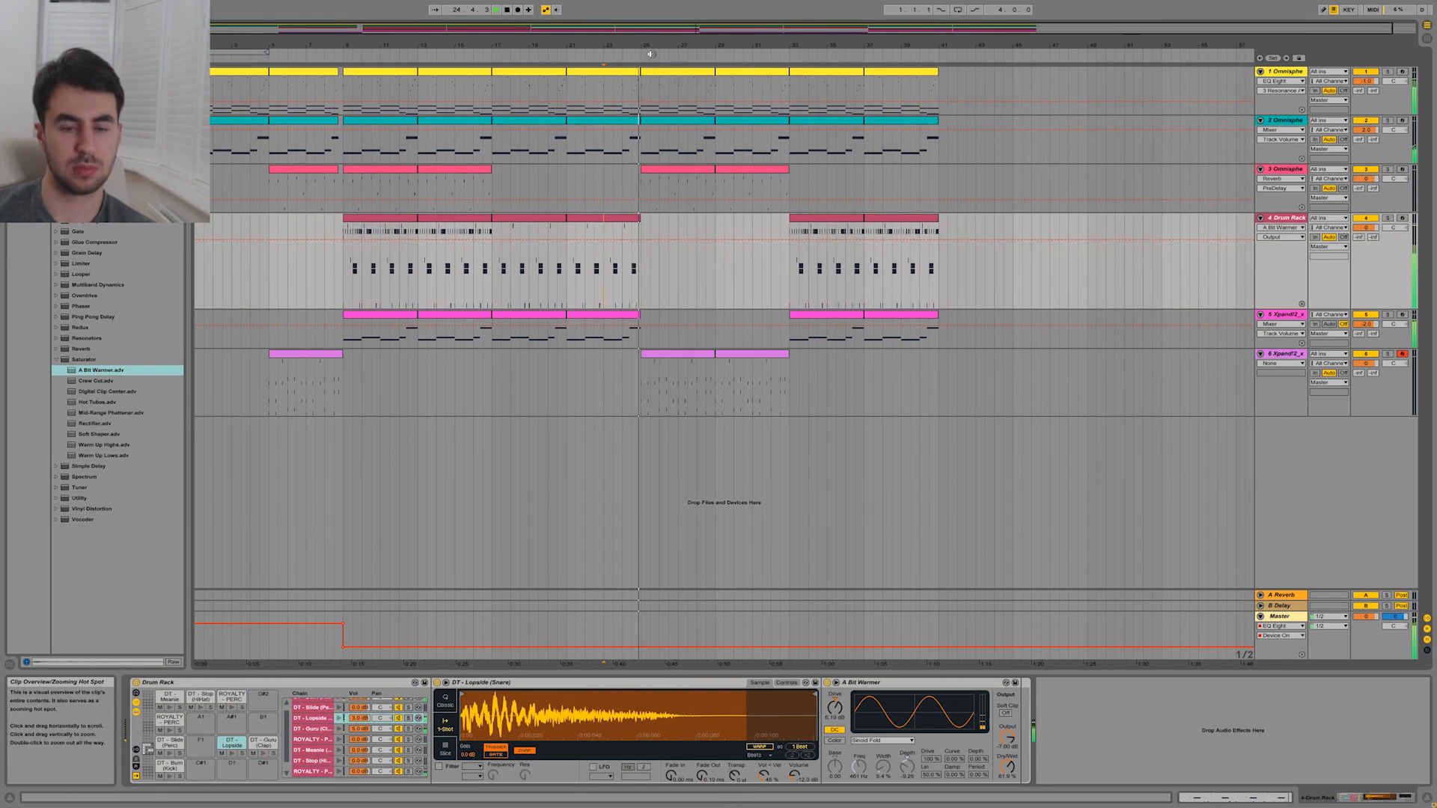
{"action": "left_click", "coordinate": [566, 268]}
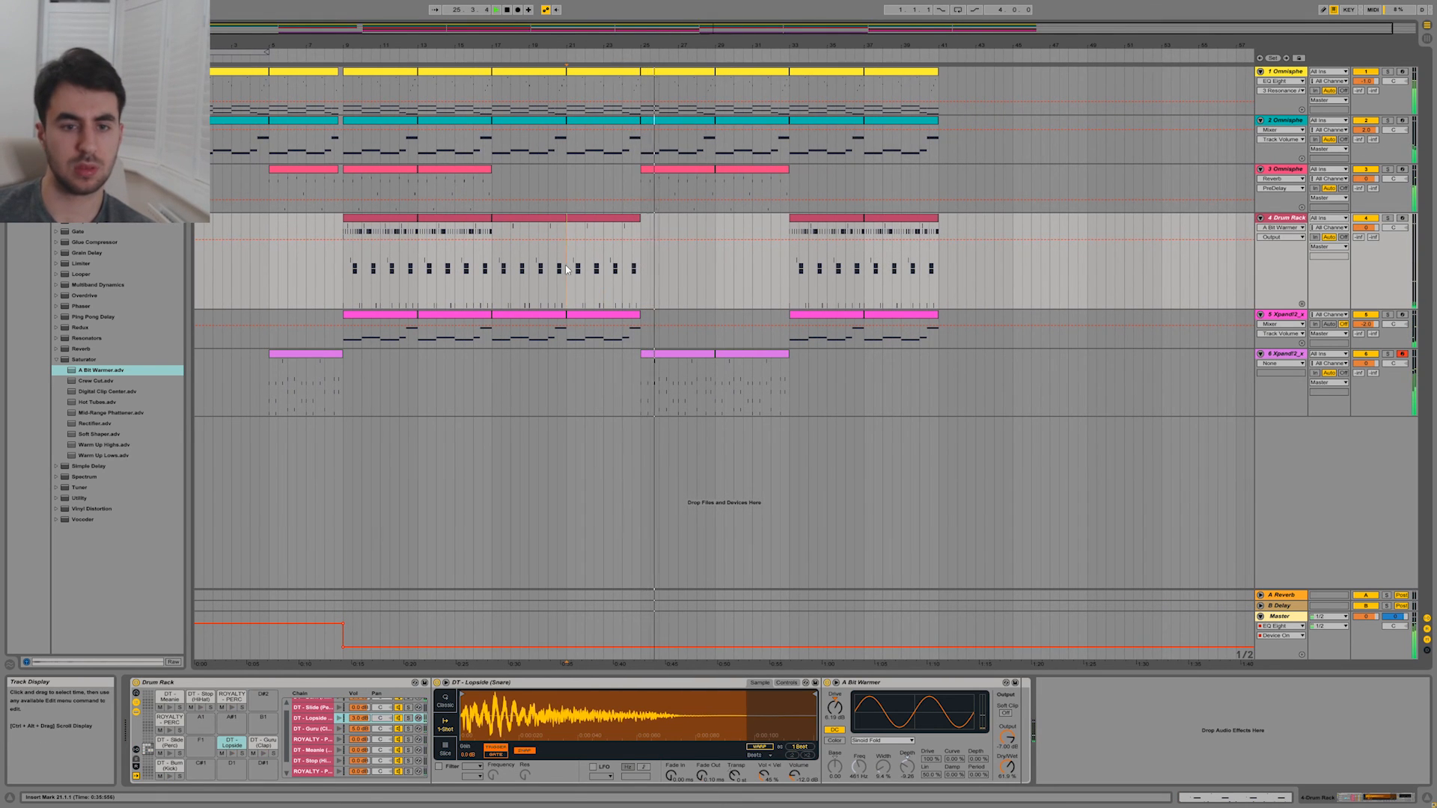
{"action": "left_click", "coordinate": [339, 285]}
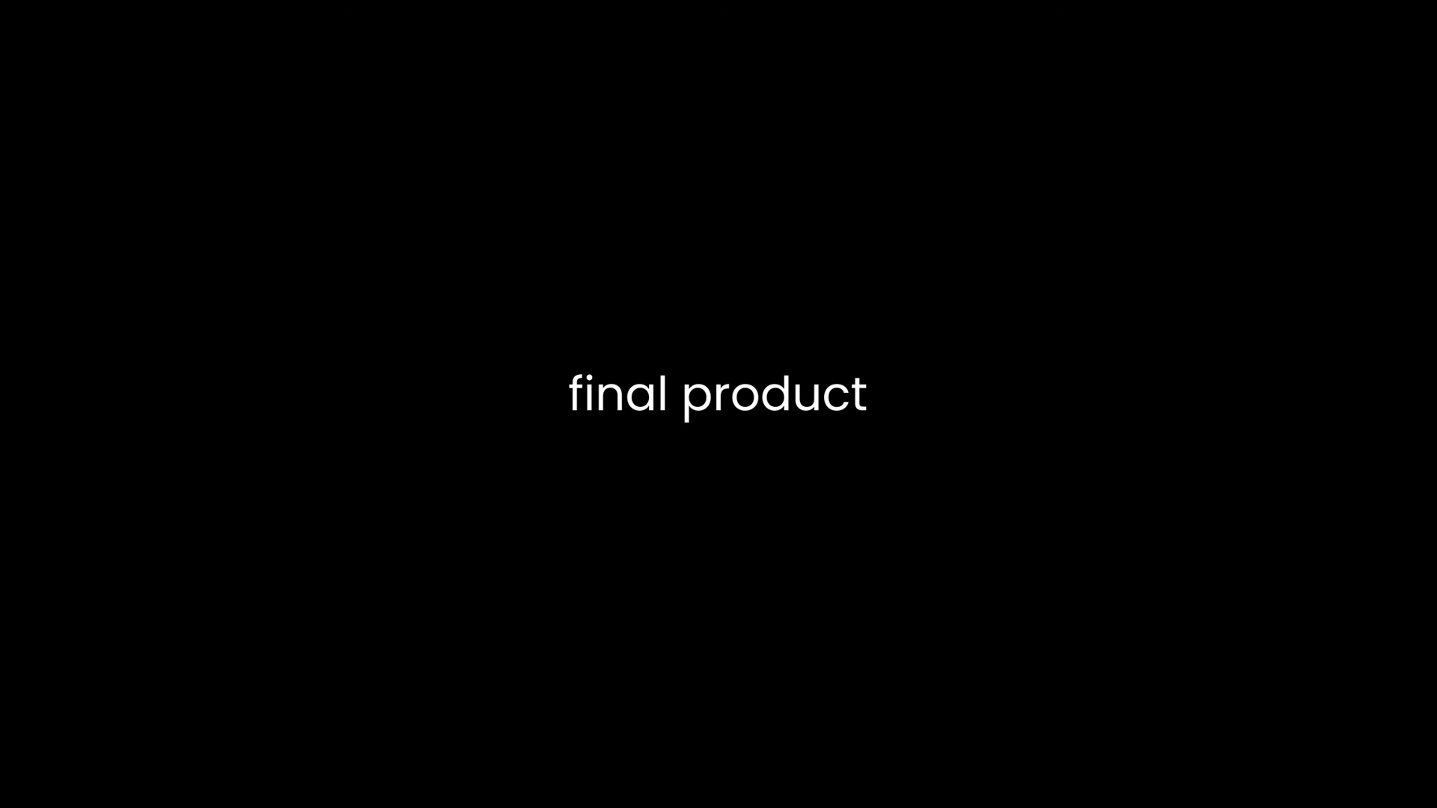